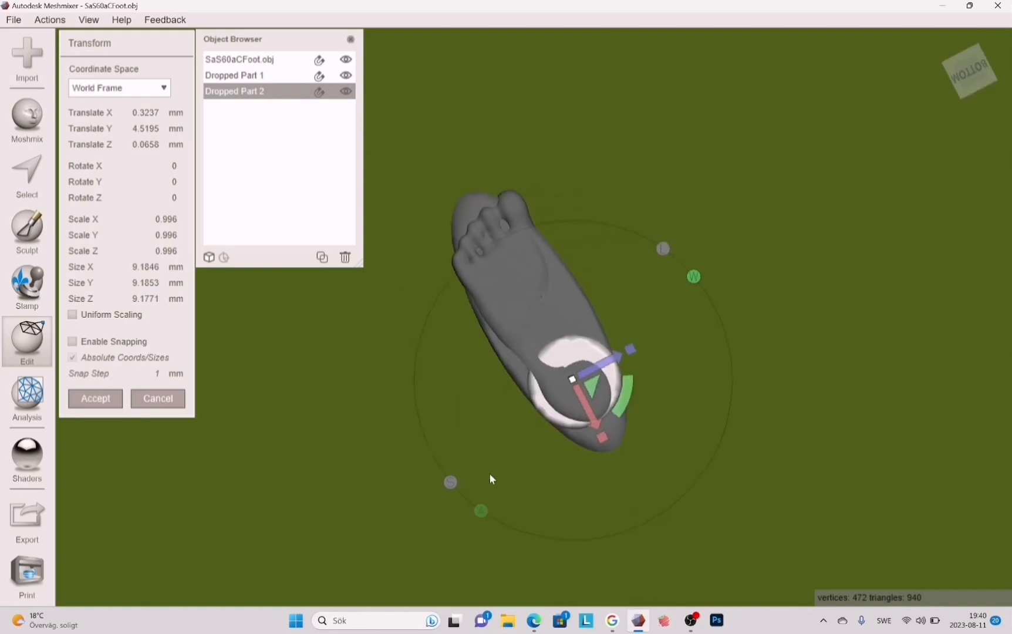
# Accept the current transform of Dropped Part 2 under the foot's heel.
pyautogui.moveTo(581, 135); pyautogui.dragTo(733, 419, button='right')
pyautogui.press('a')
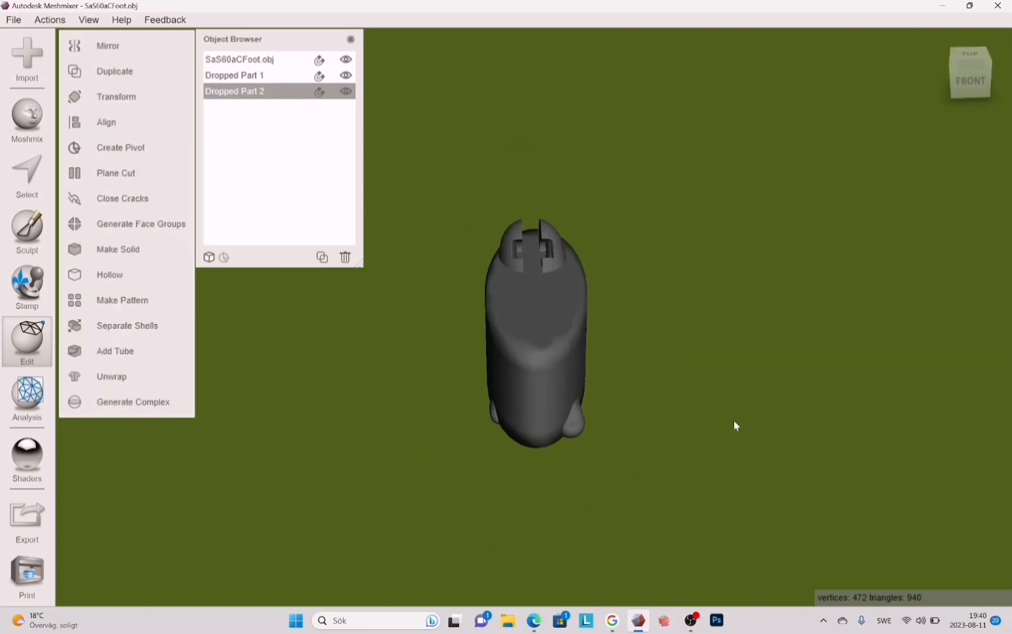
# Select the toe half of Dropped Part 1, from the front end to about mid-sole, as seen from below.
pyautogui.click(558, 399)
pyautogui.moveTo(558, 399); pyautogui.dragTo(705, 273, button='right')
pyautogui.press('s')
pyautogui.moveTo(455, 279)
pyautogui.mouseDown()
pyautogui.moveTo(704, 106)
pyautogui.moveTo(432, 299)
pyautogui.mouseUp()
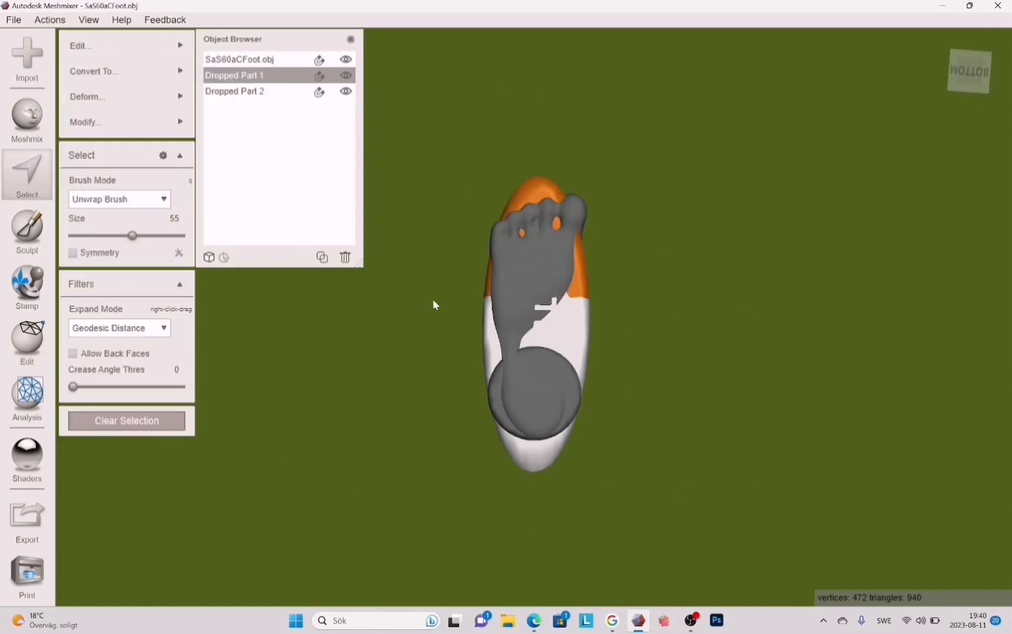
# Save the scene as Shoes.mix.
pyautogui.click(13, 19)
pyautogui.click(13, 70)
pyautogui.write('Sho')
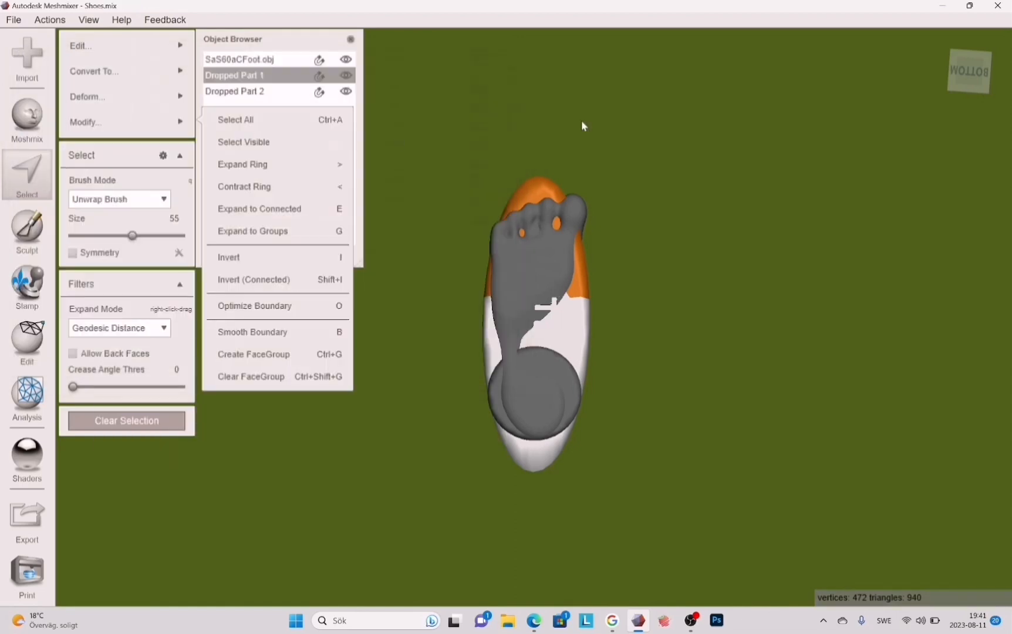
# Try to rescale the selected toe half of Dropped Part 1 lengthwise with Soft Transform, using a falloff of 2.54 mm.
pyautogui.click(261, 145)
pyautogui.click(80, 240)
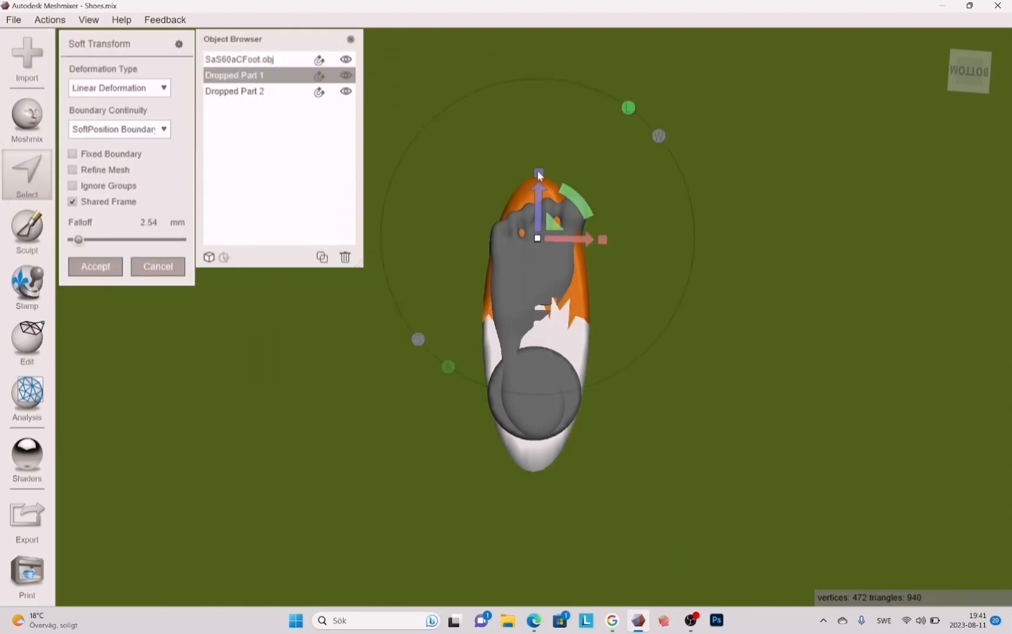
pyautogui.moveTo(539, 175); pyautogui.dragTo(538, 200)
pyautogui.press('Return')
pyautogui.press('Escape')
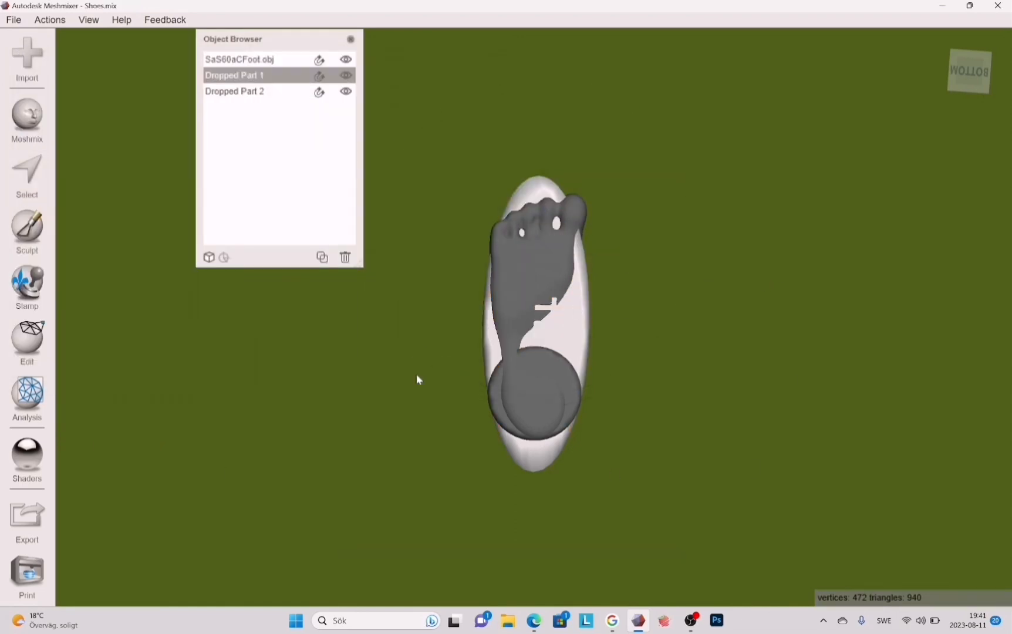
# Convert Dropped Part 1 to a solid with Make Solid, changing the solid type and raising the solid accuracy and mesh density.
pyautogui.click(27, 342)
pyautogui.click(88, 250)
pyautogui.click(164, 91)
pyautogui.click(120, 132)
pyautogui.click(172, 168)
pyautogui.click(172, 227)
pyautogui.click(126, 421)
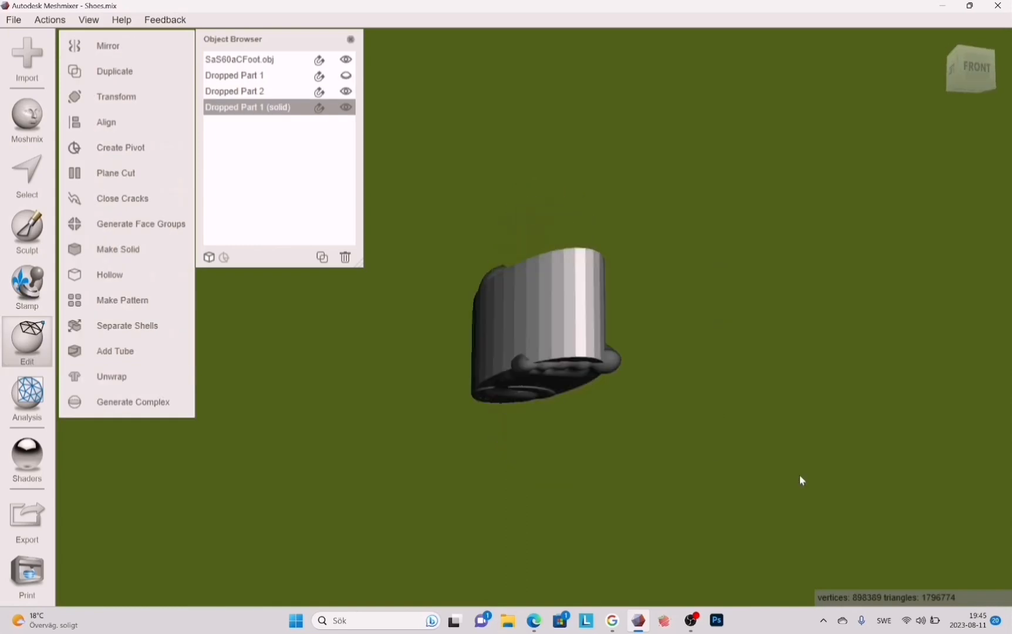
# Lasso-select the toe half of Dropped Part 1 (solid) from below and start Soft Transform on it.
pyautogui.moveTo(799, 477); pyautogui.dragTo(363, 361, button='right')
pyautogui.moveTo(482, 132); pyautogui.dragTo(470, 170, button='right')
pyautogui.click(27, 175)
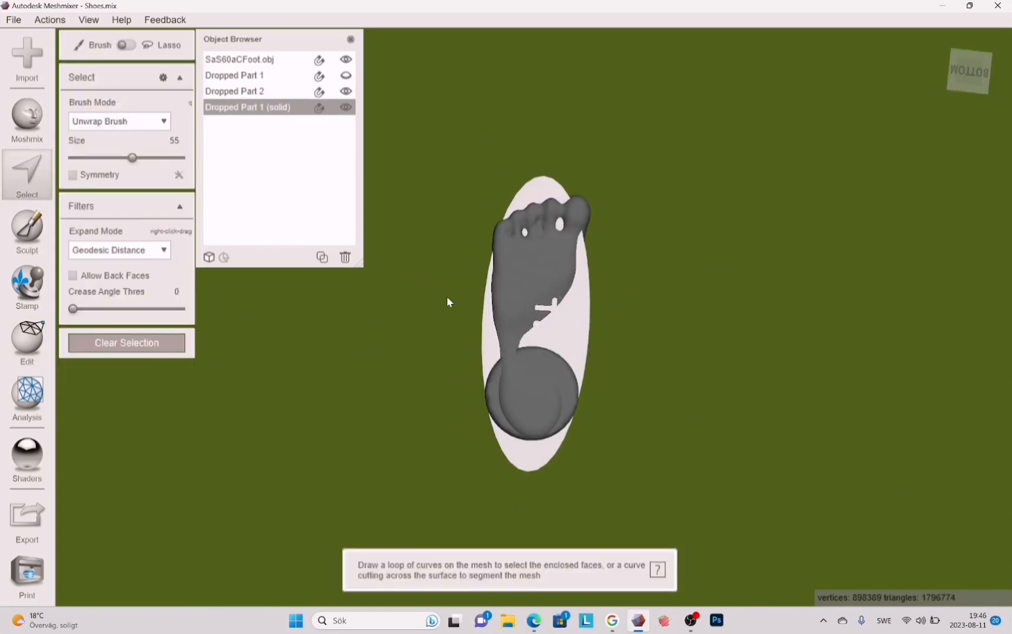
pyautogui.click(447, 297)
pyautogui.click(708, 304)
pyautogui.click(677, 100)
pyautogui.click(452, 91)
pyautogui.click(450, 298)
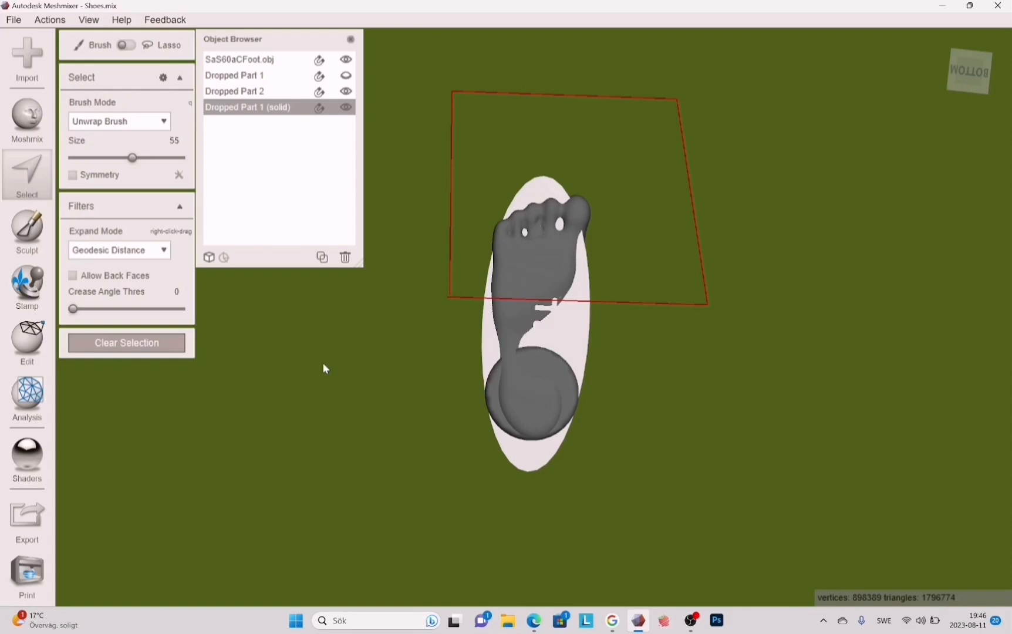
pyautogui.moveTo(126, 96)
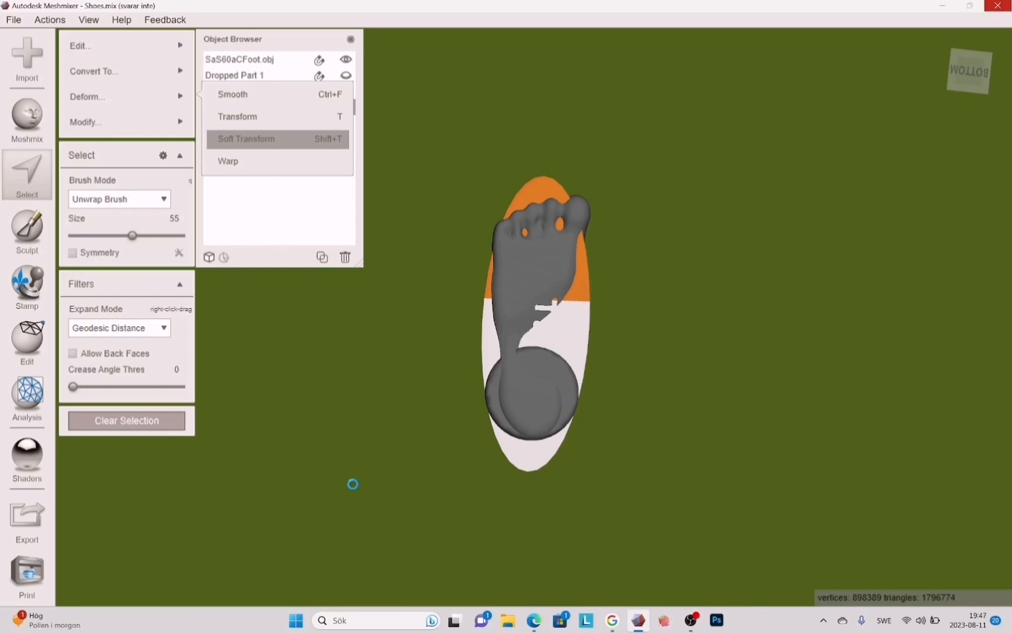
# Reopen Shoes.mix in Meshmixer without restoring the crashed session, and move the Object Browser out of the model's way.
pyautogui.click(532, 624)
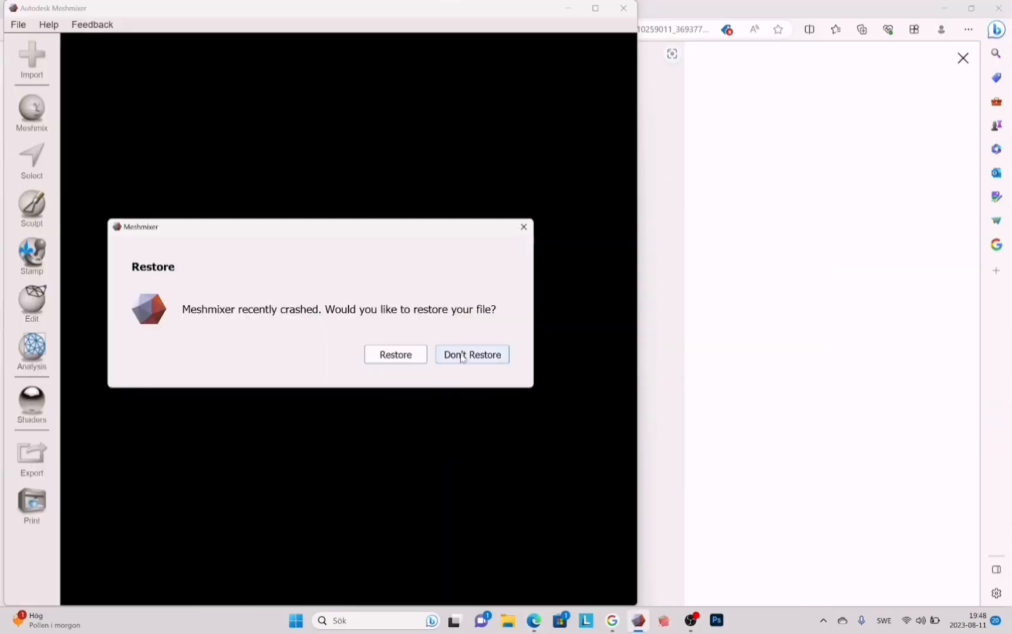
pyautogui.click(467, 354)
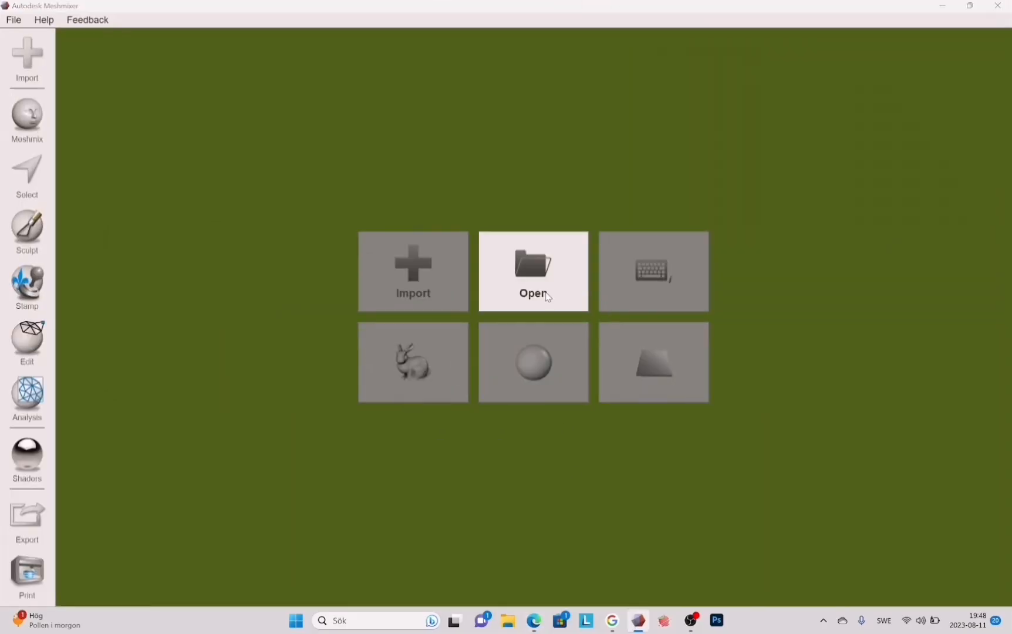
pyautogui.click(540, 293)
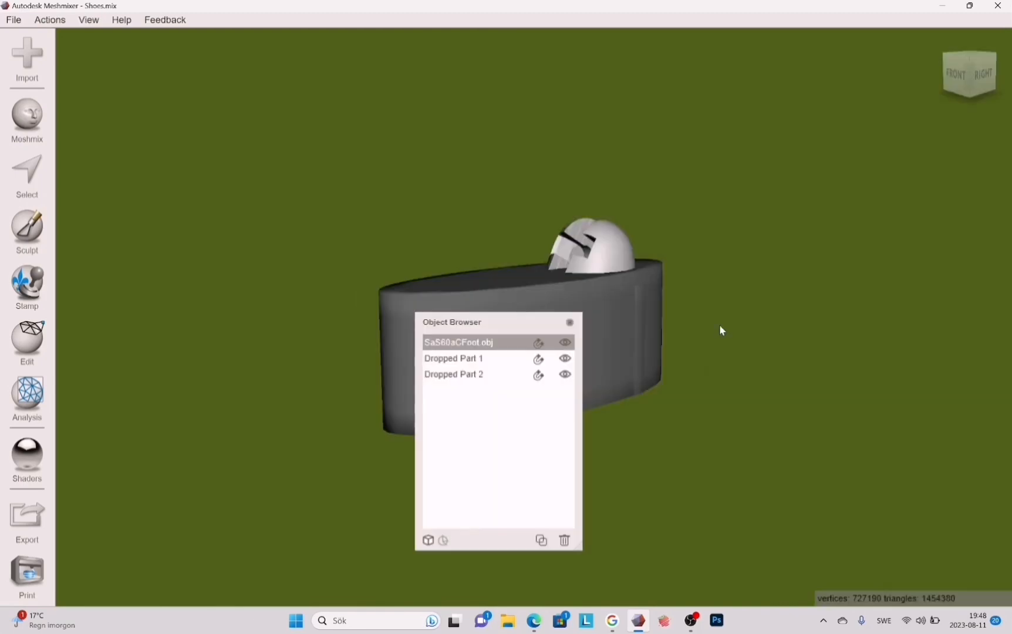
pyautogui.moveTo(499, 321); pyautogui.dragTo(283, 40)
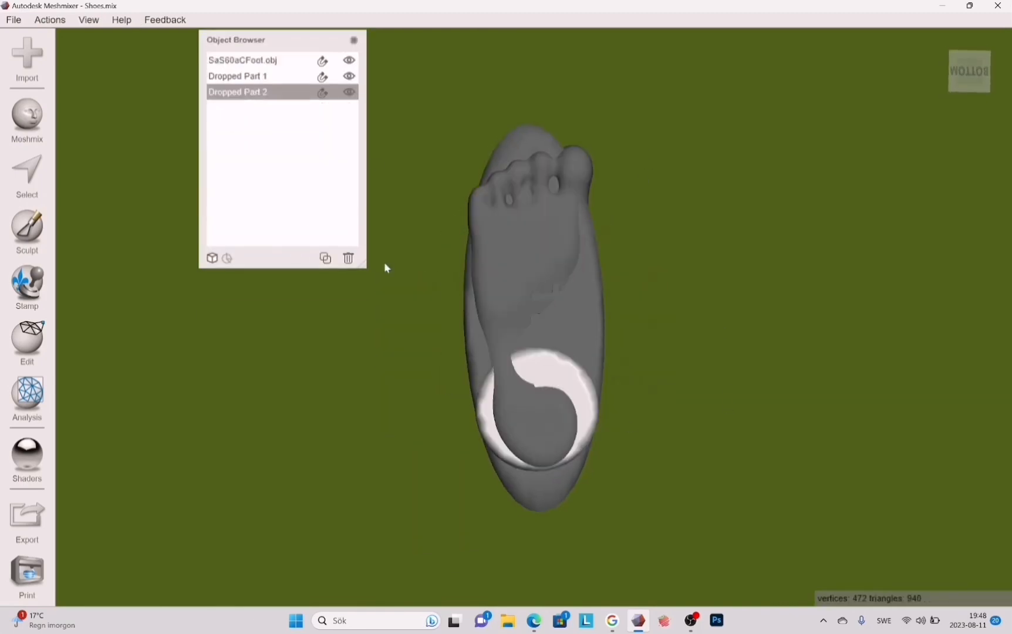
# Delete Dropped Part 2 and enlarge Dropped Part 1 around the foot to about 34.3 mm in Z.
pyautogui.click(348, 258)
pyautogui.press('t')
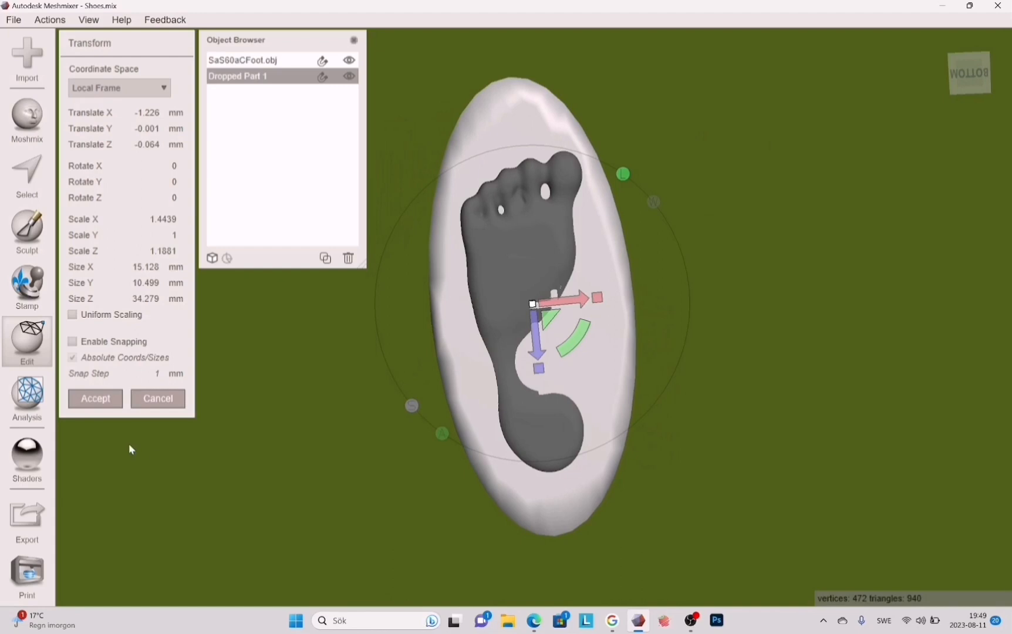
pyautogui.moveTo(587, 301); pyautogui.dragTo(563, 311)
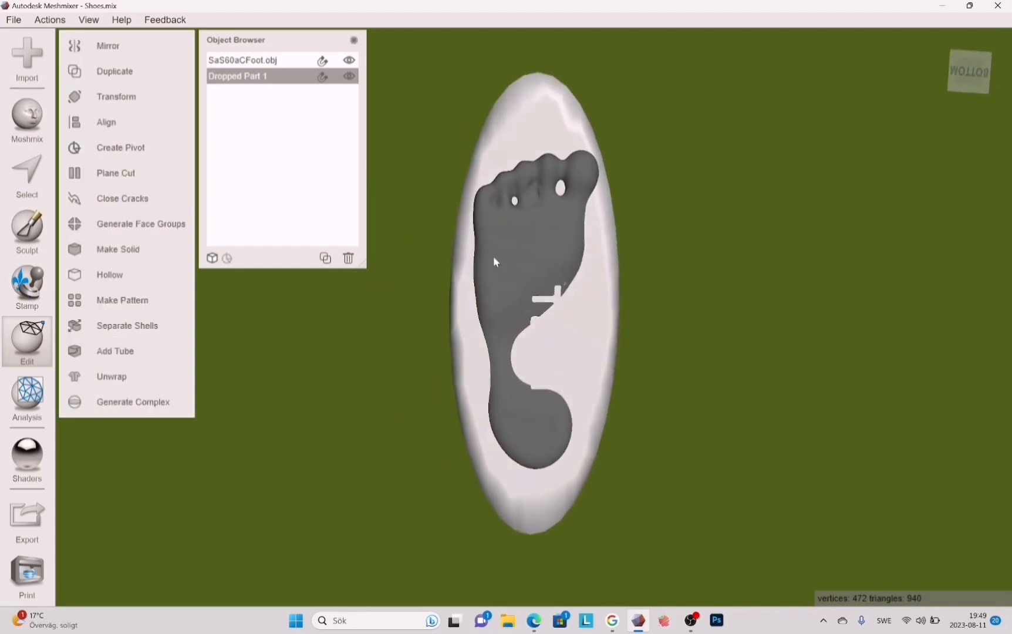
# Convert Dropped Part 1 to a solid with Make Solid, changing the solid type and updating the result before accepting it.
pyautogui.click(112, 248)
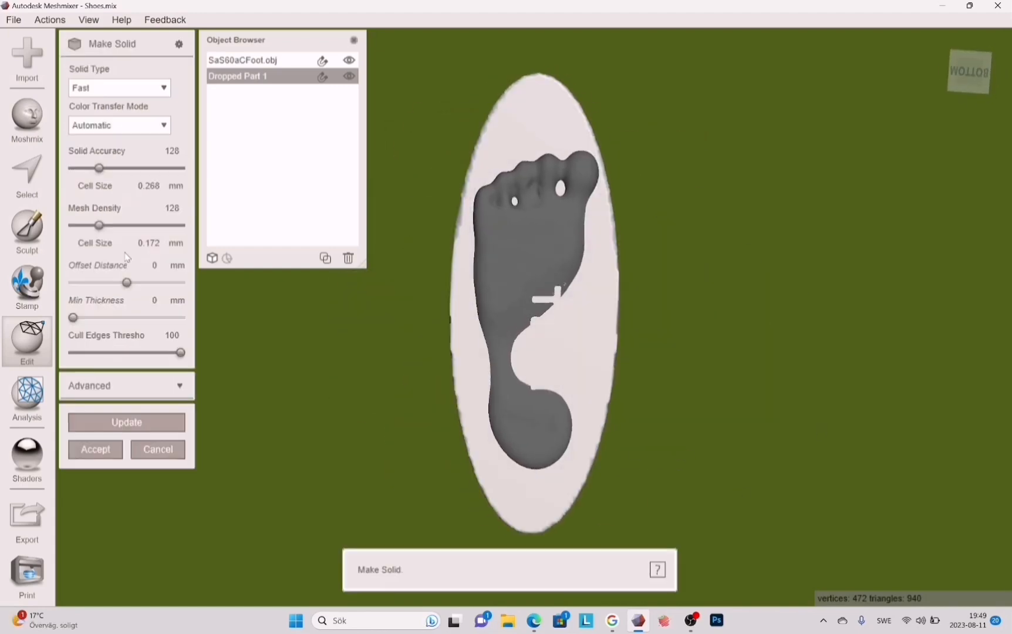
pyautogui.click(119, 87)
pyautogui.click(155, 150)
pyautogui.click(149, 427)
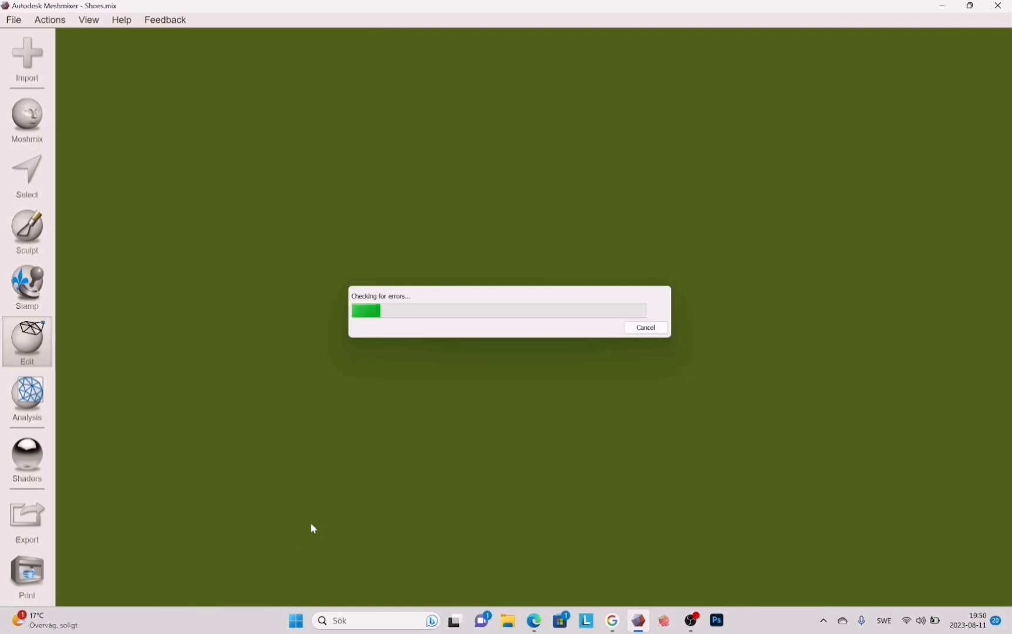
pyautogui.click(95, 449)
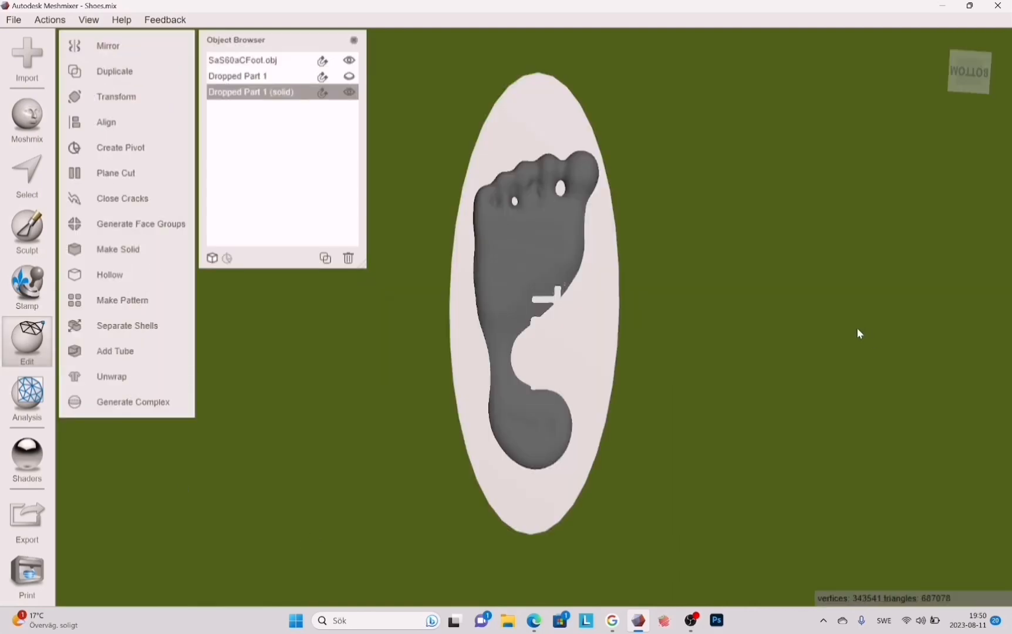
pyautogui.scroll(2, 402, 366)
pyautogui.press('s')
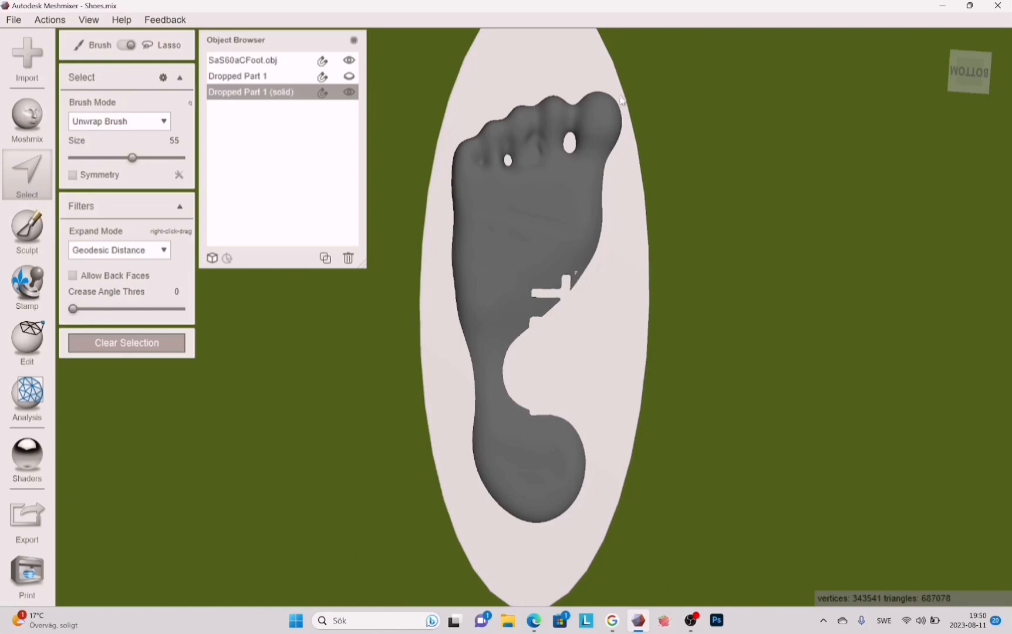
pyautogui.press('Escape')
pyautogui.press('s')
pyautogui.press('Escape')
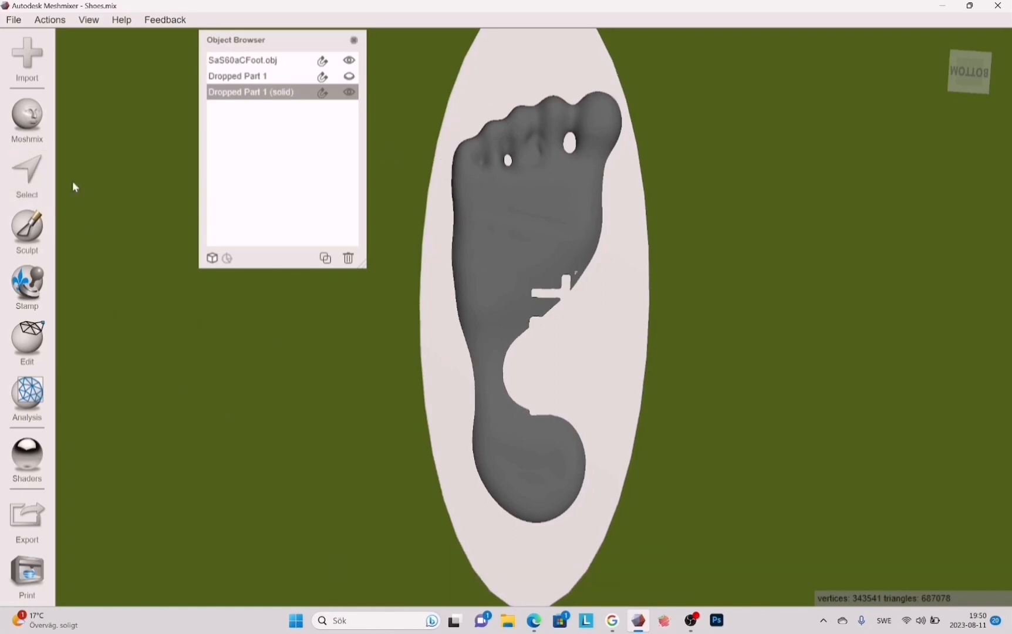
# Reposition Dropped Part 1 (solid) relative to the sole of the foot with Transform.
pyautogui.press('t')
pyautogui.press('w')
pyautogui.moveTo(564, 354)
pyautogui.mouseDown()
pyautogui.moveTo(557, 367)
pyautogui.moveTo(562, 358)
pyautogui.mouseUp()
pyautogui.moveTo(563, 310); pyautogui.dragTo(527, 291)
pyautogui.moveTo(527, 291); pyautogui.dragTo(523, 317, button='right')
pyautogui.moveTo(523, 295); pyautogui.dragTo(523, 284)
pyautogui.moveTo(523, 284); pyautogui.dragTo(642, 290, button='right')
# Try a lasso selection of a shoe-sole outline around the foot, checking the Nike sneaker's sole photo in the browser, and clear the selection.
pyautogui.press('s')
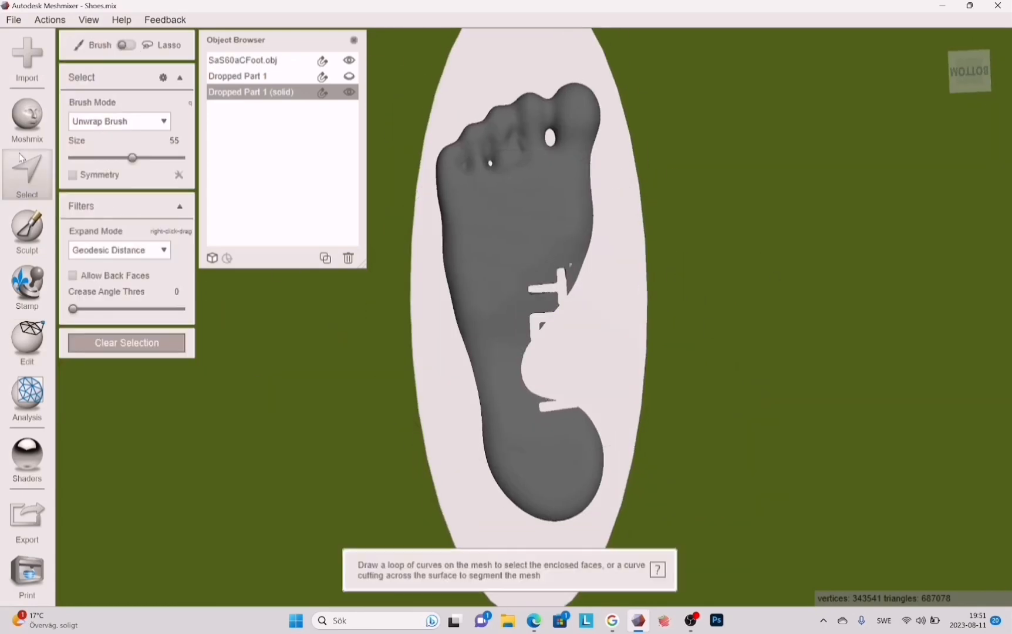
pyautogui.click(612, 621)
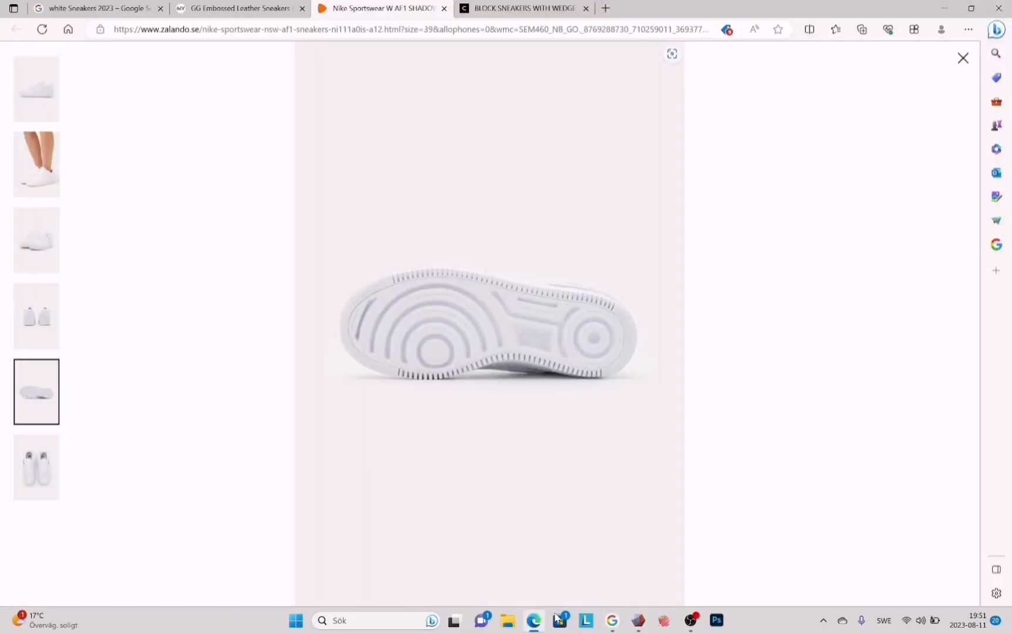
pyautogui.click(640, 621)
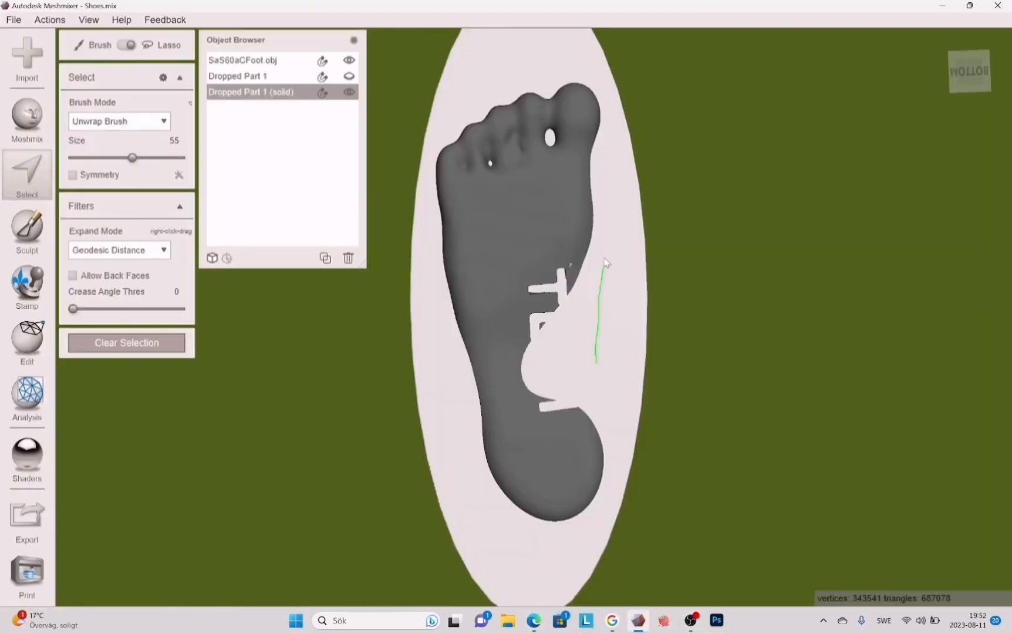
pyautogui.doubleClick(593, 356)
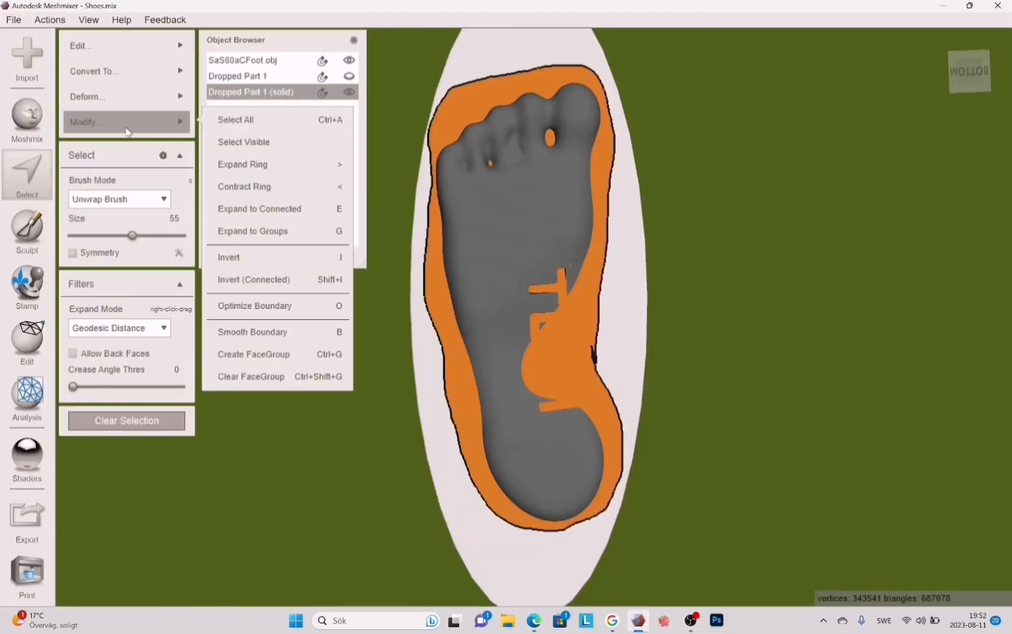
pyautogui.click(114, 236)
pyautogui.click(125, 422)
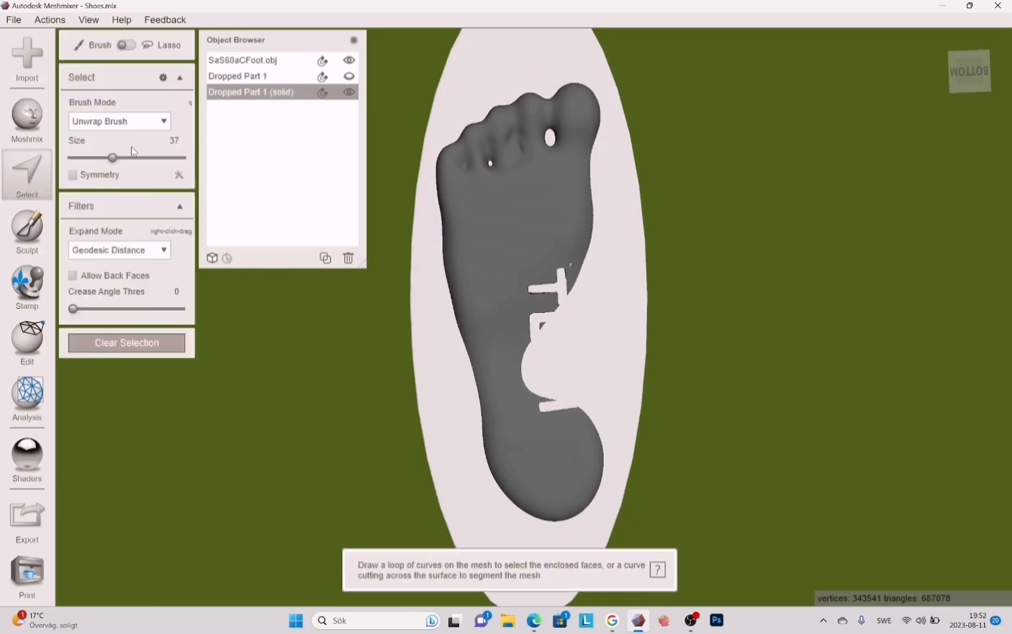
# Paint a sole-shaped selection around the foot on the solid's underside with the Unwrap Brush at size 57.
pyautogui.click(134, 157)
pyautogui.moveTo(468, 209)
pyautogui.mouseDown()
pyautogui.moveTo(549, 495)
pyautogui.moveTo(567, 182)
pyautogui.mouseUp()
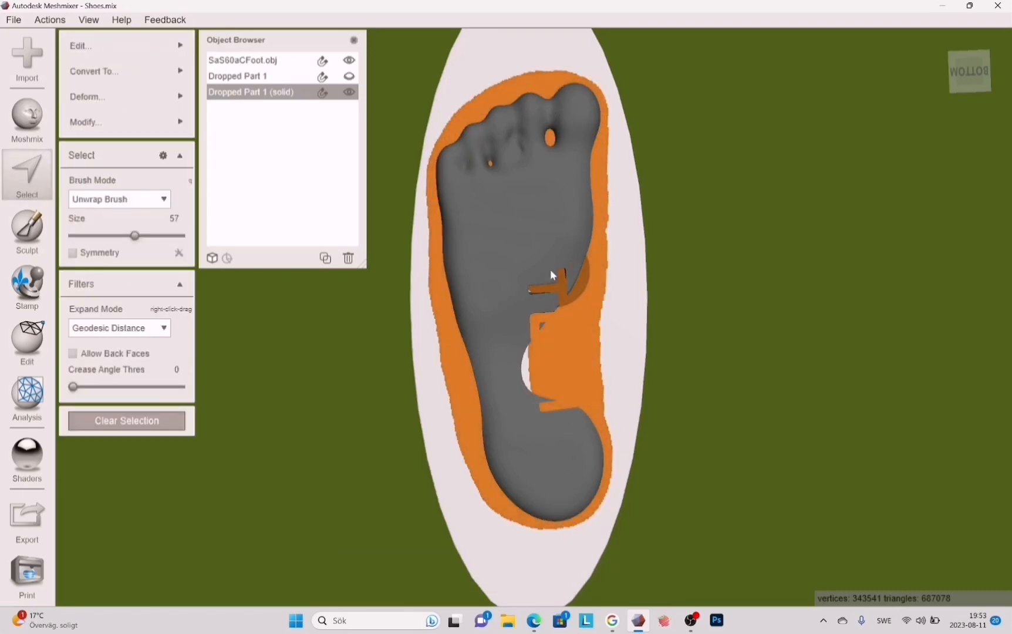
# Trim the selection closer to the foot along its outer side and heel with the brush at size 38, undoing the excessive stroke.
pyautogui.moveTo(471, 521); pyautogui.dragTo(420, 370)
pyautogui.click(108, 235)
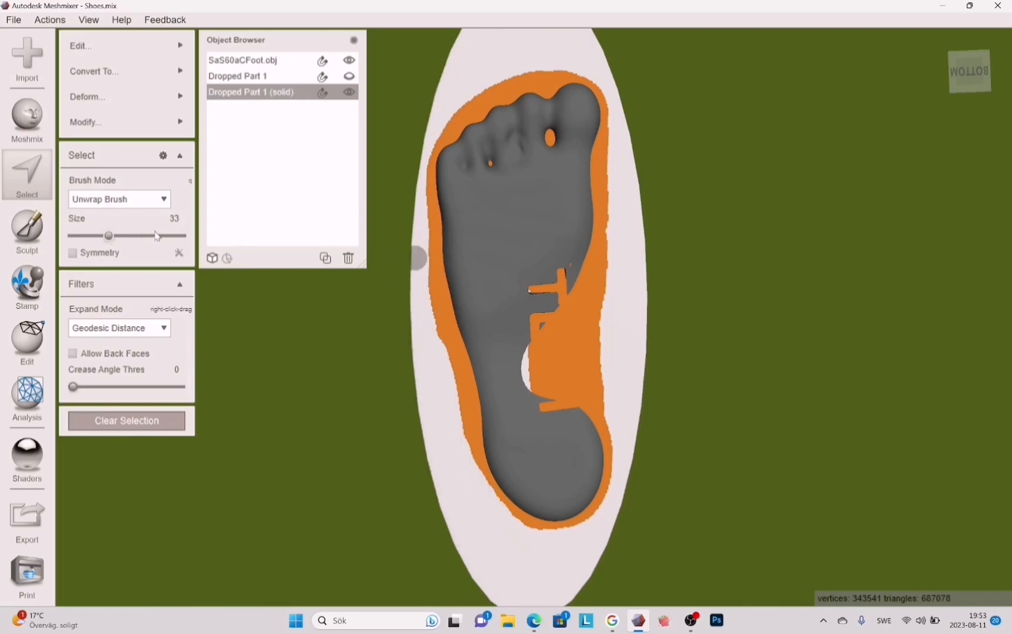
pyautogui.moveTo(413, 246); pyautogui.dragTo(438, 364)
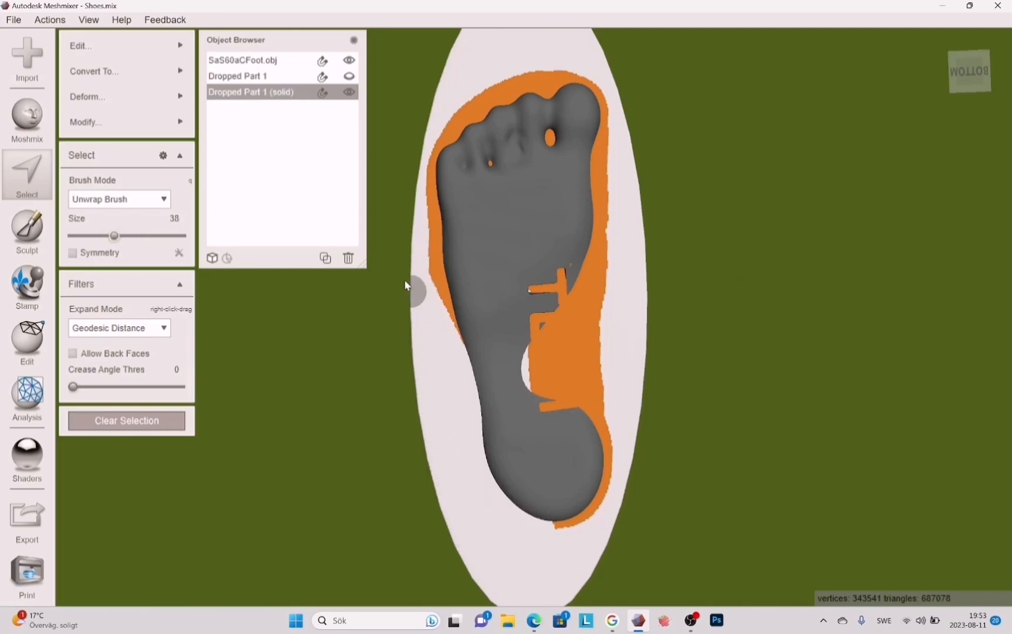
pyautogui.hotkey('ctrl', 'z')
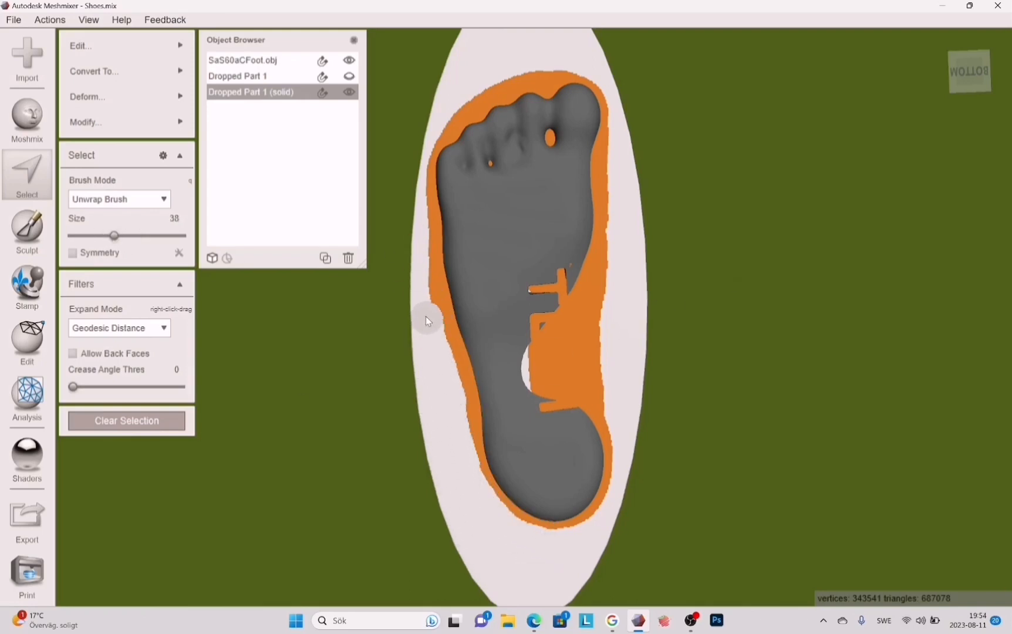
# Compare with the sneaker's sole photo in the browser, and refine the selection to be wider around the toes and narrower at the arch.
pyautogui.click(533, 623)
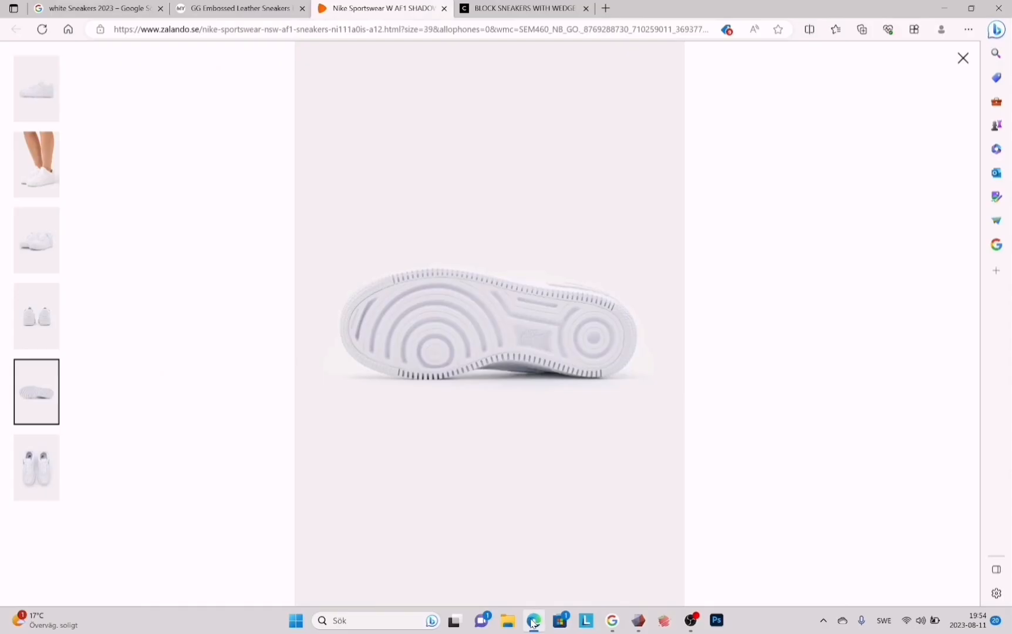
pyautogui.click(640, 622)
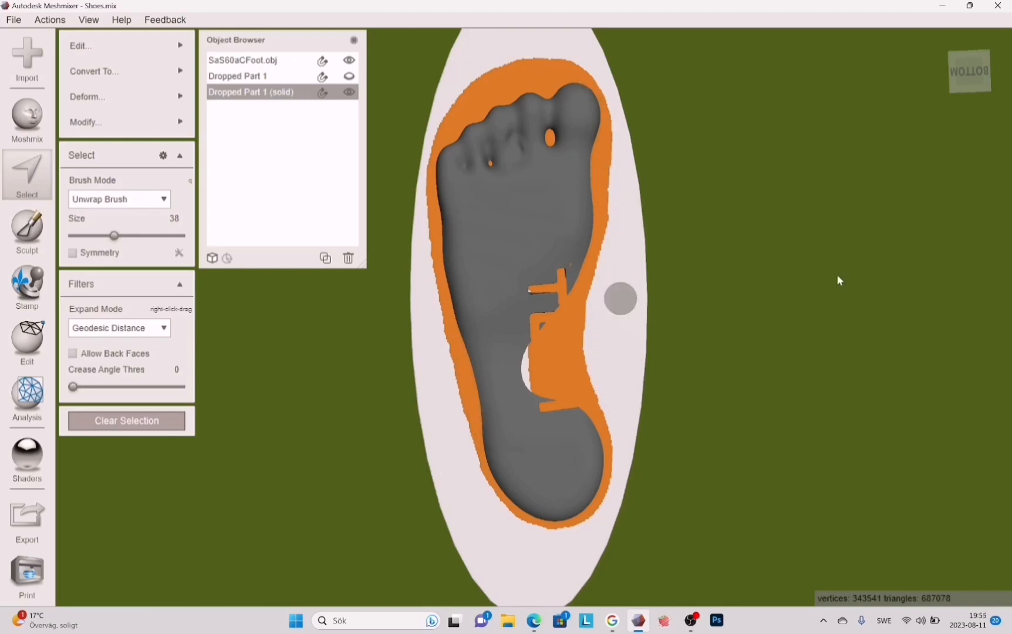
pyautogui.moveTo(840, 280)
pyautogui.mouseDown(button='right')
pyautogui.moveTo(447, 158)
pyautogui.moveTo(802, 301)
pyautogui.moveTo(787, 302)
pyautogui.mouseUp(button='right')
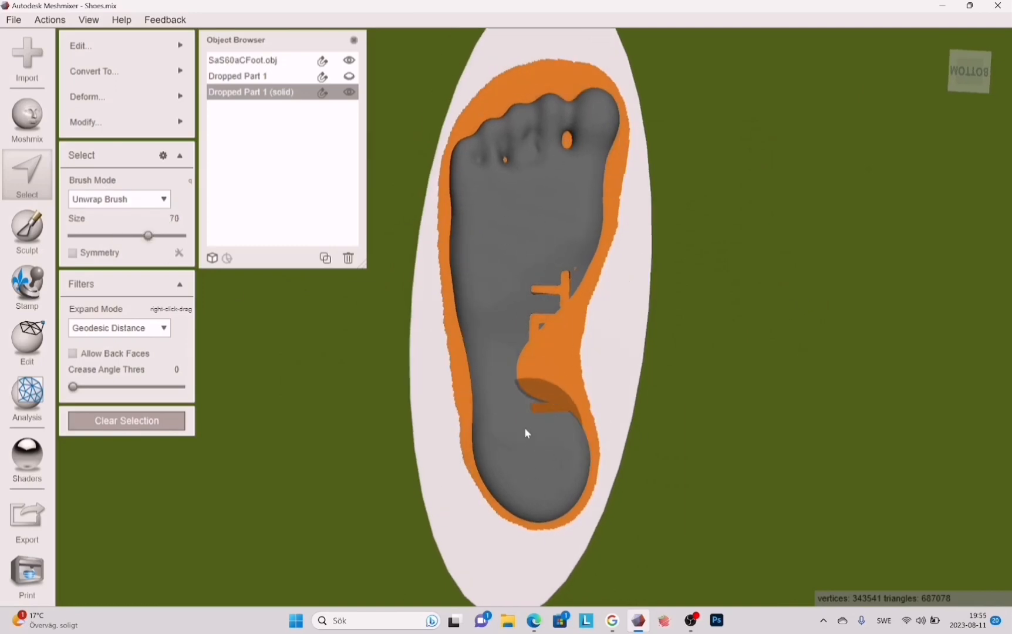
# Extrude the sole-shaped selection outward from the solid's underside, with Constant direction and an offset of 3.0876 mm.
pyautogui.click(79, 46)
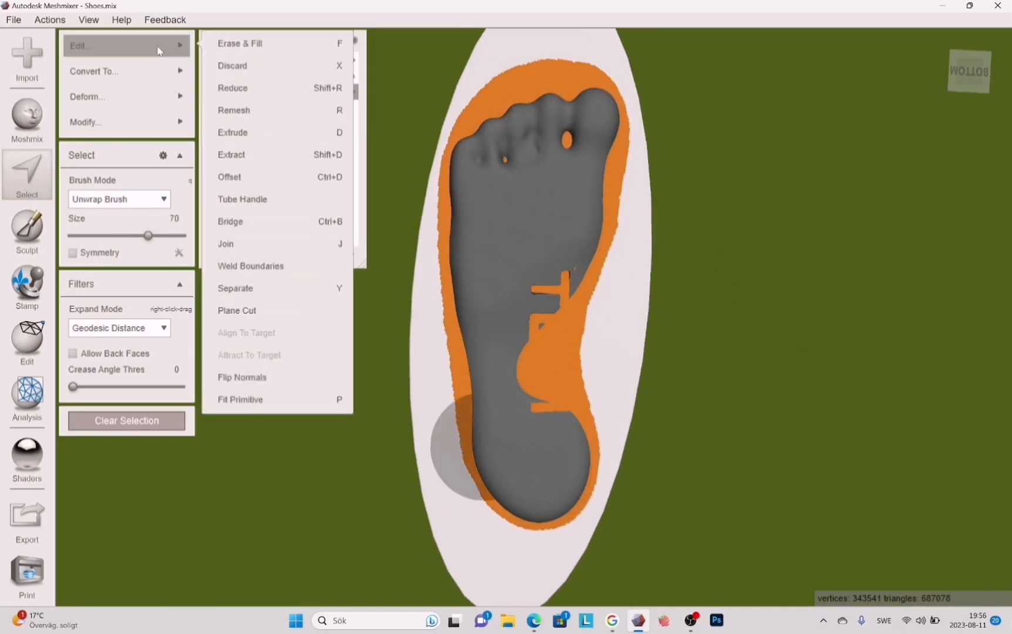
pyautogui.click(243, 134)
pyautogui.moveTo(942, 282); pyautogui.dragTo(692, 419, button='right')
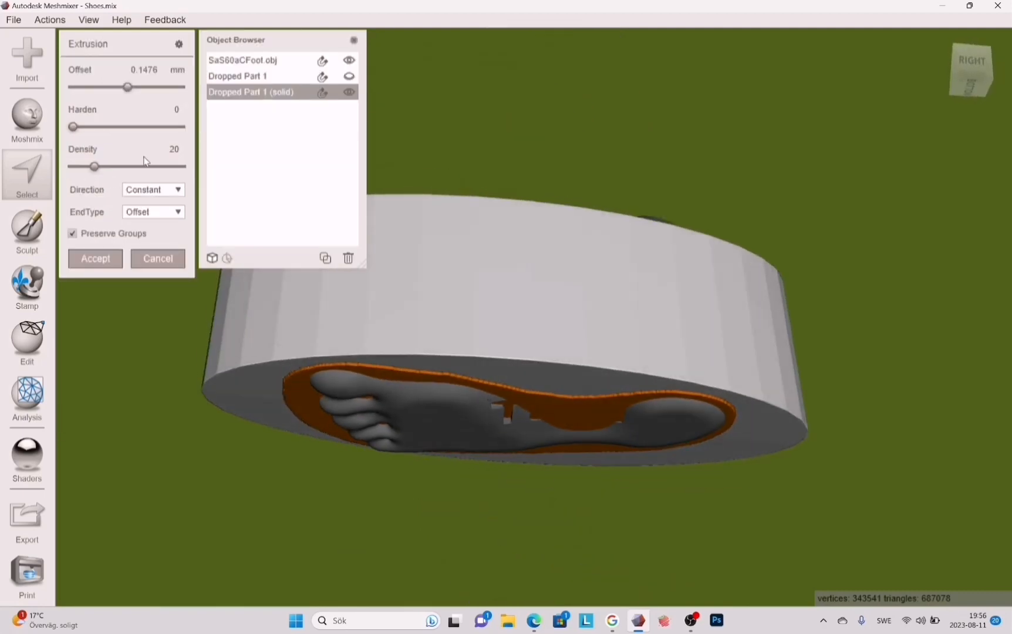
pyautogui.moveTo(127, 87); pyautogui.dragTo(73, 87)
pyautogui.moveTo(411, 264); pyautogui.dragTo(432, 85, button='right')
pyautogui.moveTo(107, 96); pyautogui.dragTo(156, 88)
pyautogui.moveTo(528, 135); pyautogui.dragTo(557, 329, button='right')
pyautogui.moveTo(156, 88); pyautogui.dragTo(147, 88)
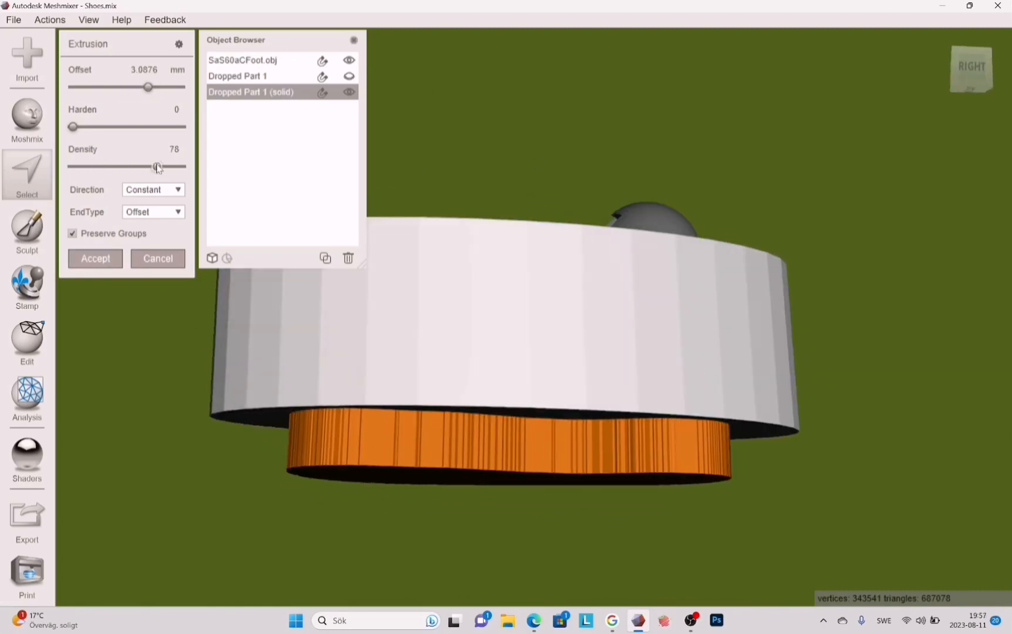
# Set the extrusion's density to 25, accept it and clear the face selection.
pyautogui.moveTo(98, 168); pyautogui.dragTo(101, 168)
pyautogui.moveTo(147, 307); pyautogui.dragTo(141, 250, button='right')
pyautogui.moveTo(73, 126); pyautogui.dragTo(126, 128)
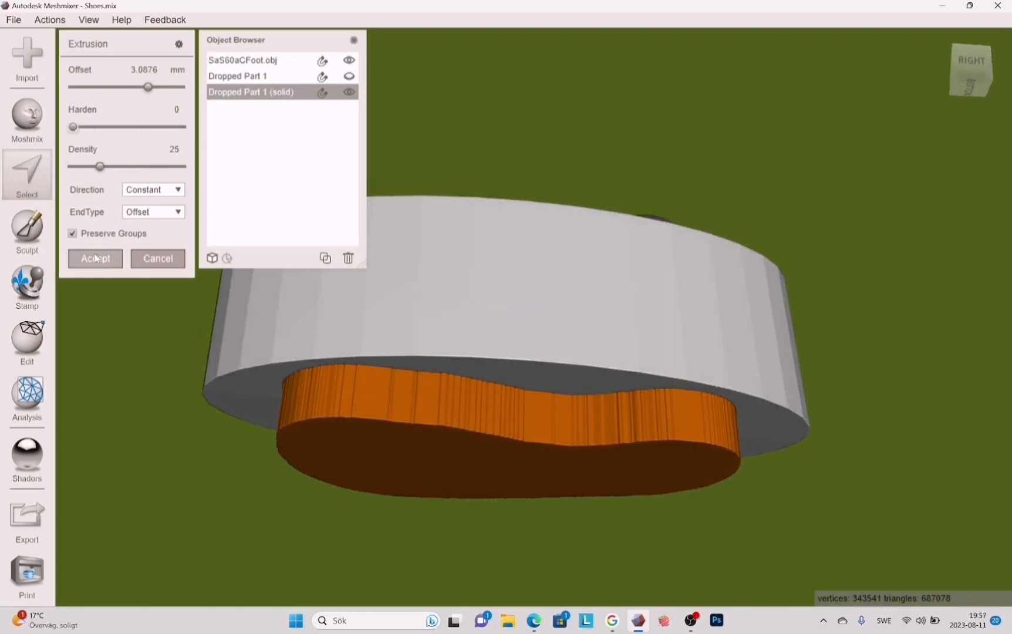
pyautogui.click(96, 258)
pyautogui.press('Escape')
# Plane-cut the large block away just below its base with Cut (Discard Half) and Remeshed Fill, keeping only the extruded sole.
pyautogui.moveTo(689, 101); pyautogui.dragTo(658, 308, button='right')
pyautogui.click(27, 341)
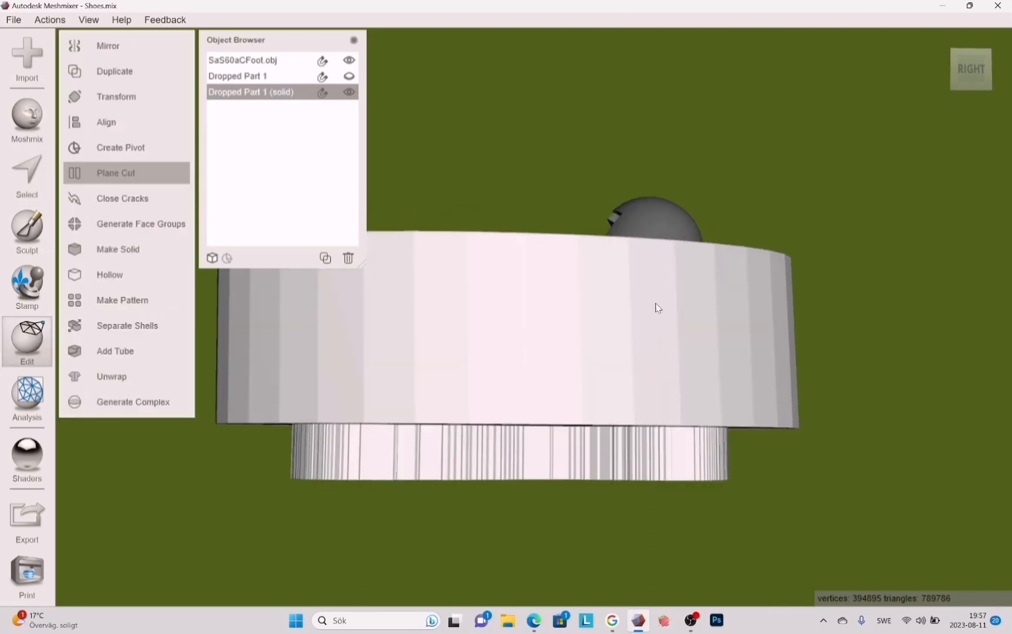
pyautogui.moveTo(515, 320); pyautogui.dragTo(517, 388)
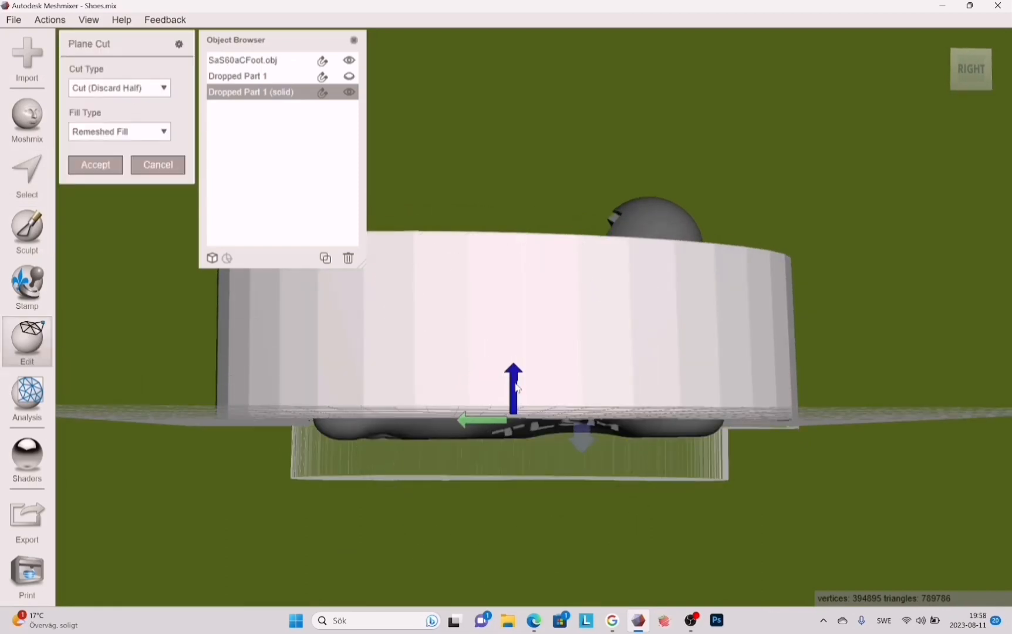
pyautogui.moveTo(517, 388); pyautogui.dragTo(932, 422, button='right')
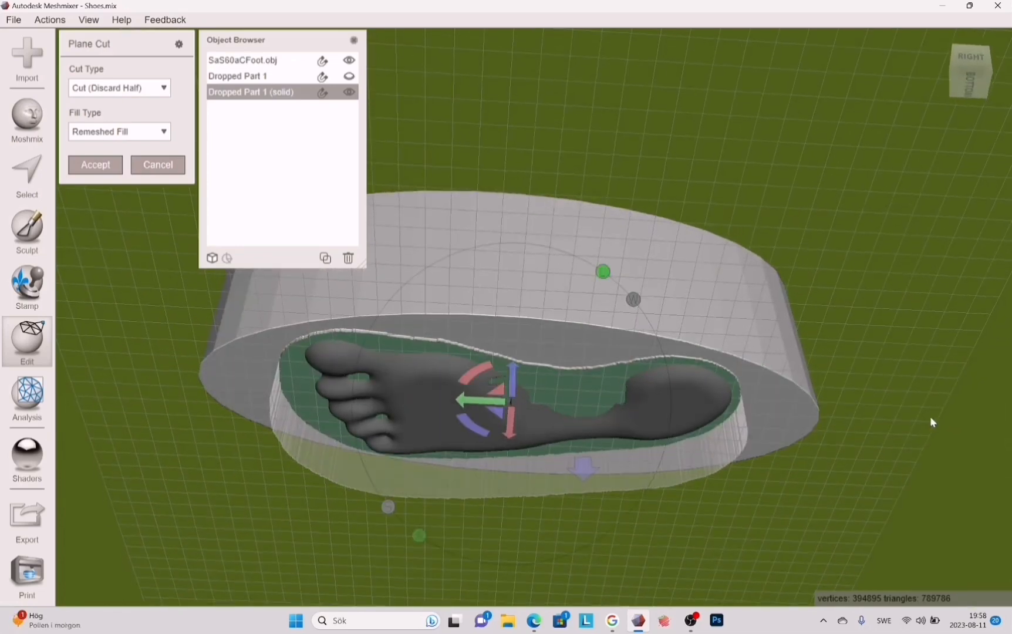
pyautogui.moveTo(717, 407); pyautogui.dragTo(657, 441, button='right')
pyautogui.moveTo(512, 372); pyautogui.dragTo(513, 367)
pyautogui.moveTo(801, 299); pyautogui.dragTo(801, 422, button='right')
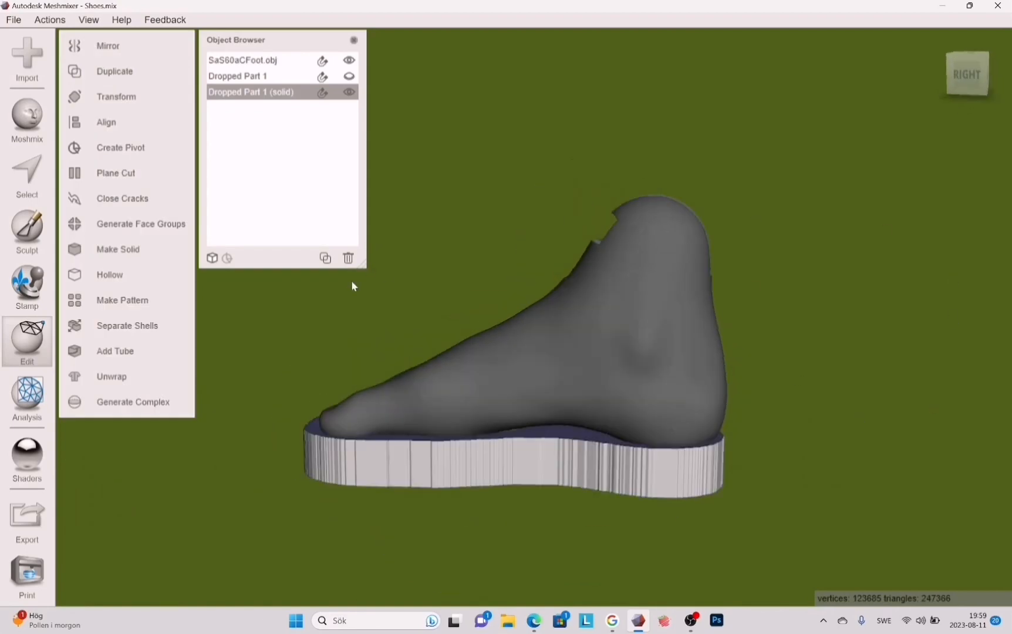
# Duplicate the sole and select all of the copy's side walls with the Unwrap Brush, using a crease angle threshold of 89.95.
pyautogui.click(114, 71)
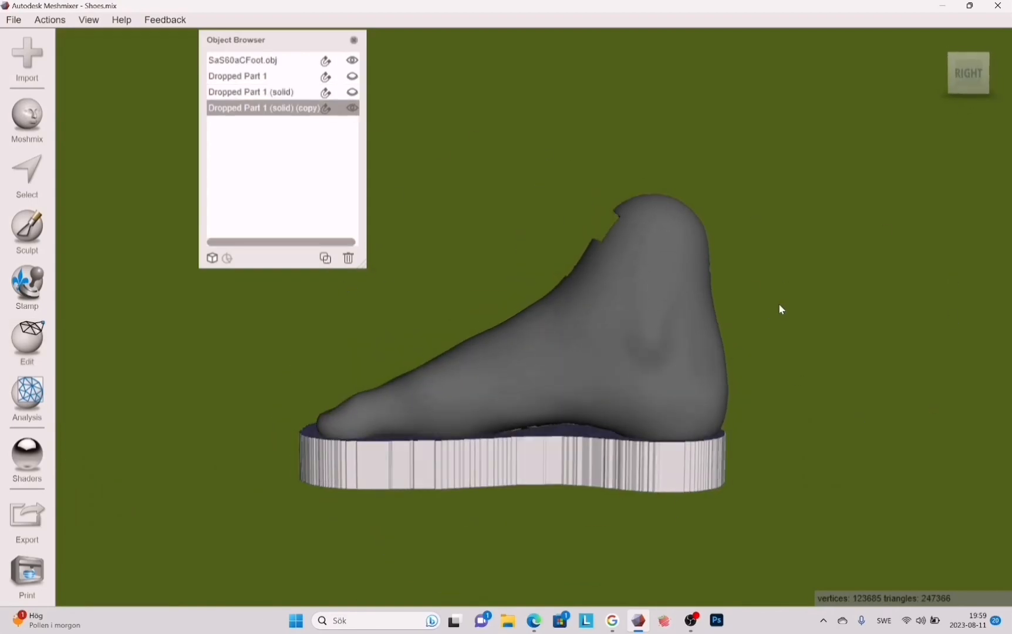
pyautogui.moveTo(780, 309); pyautogui.dragTo(531, 352, button='right')
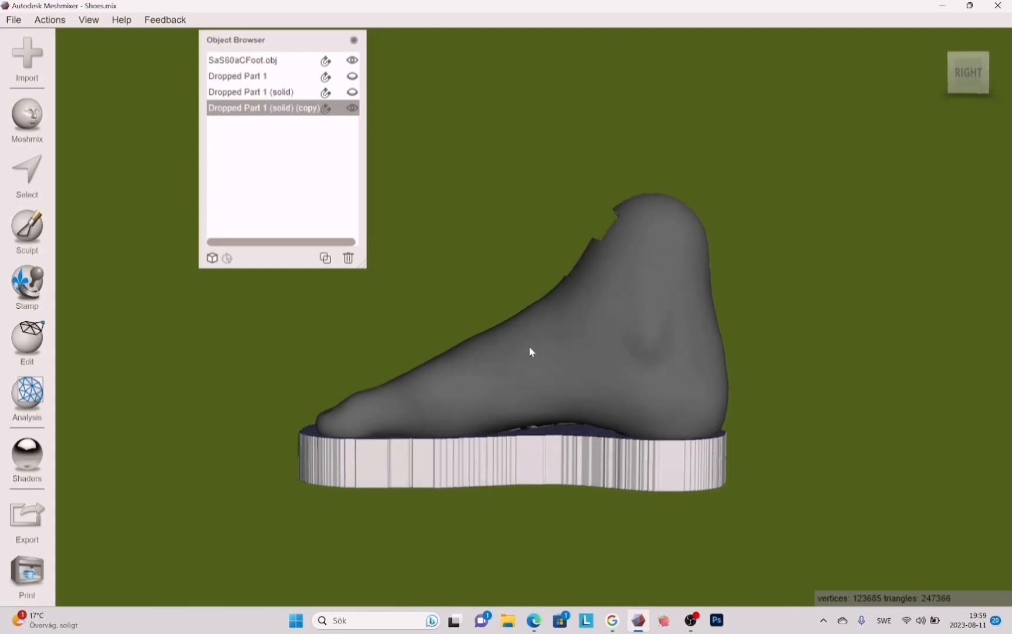
pyautogui.click(51, 179)
pyautogui.moveTo(355, 443); pyautogui.dragTo(717, 469)
pyautogui.moveTo(898, 499)
pyautogui.mouseDown(button='right')
pyautogui.moveTo(788, 542)
pyautogui.moveTo(587, 537)
pyautogui.mouseUp(button='right')
pyautogui.moveTo(463, 463); pyautogui.dragTo(573, 474)
pyautogui.moveTo(745, 487); pyautogui.dragTo(745, 293, button='right')
pyautogui.moveTo(73, 387); pyautogui.dragTo(181, 387)
pyautogui.moveTo(522, 118)
pyautogui.mouseDown()
pyautogui.moveTo(445, 153)
pyautogui.moveTo(609, 507)
pyautogui.moveTo(528, 146)
pyautogui.mouseUp()
pyautogui.moveTo(734, 264)
pyautogui.mouseDown(button='right')
pyautogui.moveTo(665, 467)
pyautogui.moveTo(464, 490)
pyautogui.mouseUp(button='right')
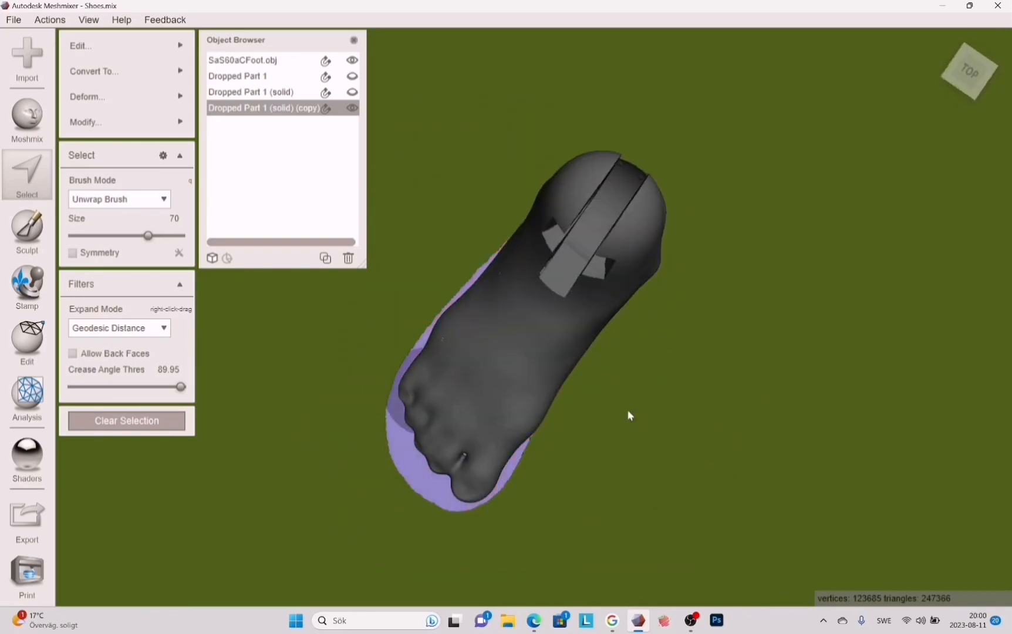
# Smooth the selected side walls with Shape Preserving smoothing at strength 1, scale 4 and 3 constraint rings, and clear the selection.
pyautogui.moveTo(630, 415); pyautogui.dragTo(528, 564, button='right')
pyautogui.click(78, 46)
pyautogui.click(232, 130)
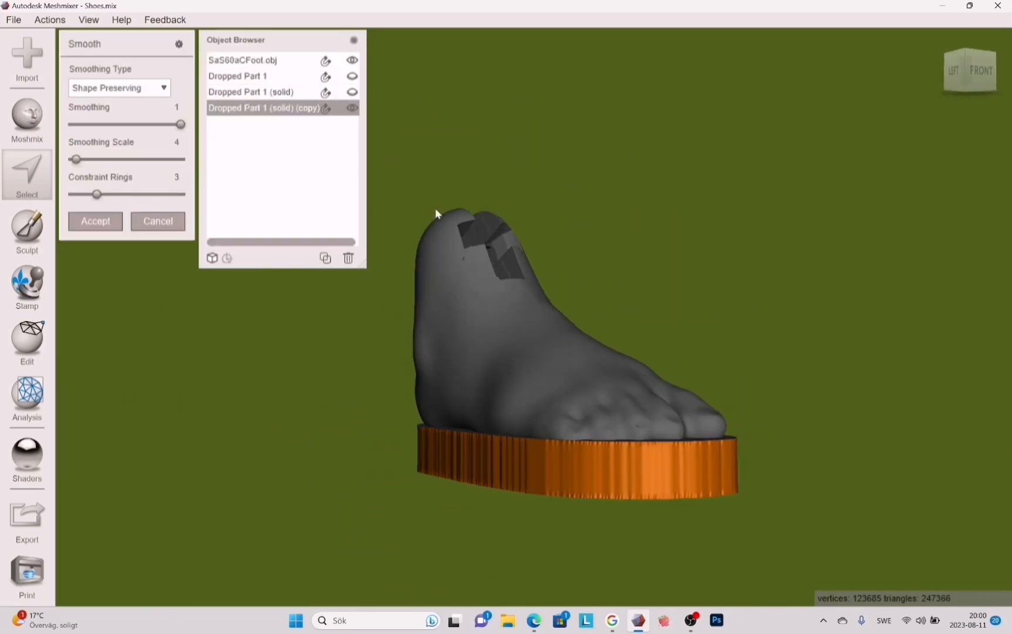
pyautogui.moveTo(399, 235); pyautogui.dragTo(763, 305, button='right')
pyautogui.click(157, 221)
pyautogui.click(127, 420)
# Stretch the copied sole vertically with Transform so that it extends above and below its original thickness.
pyautogui.click(27, 342)
pyautogui.click(117, 99)
pyautogui.moveTo(512, 390); pyautogui.dragTo(529, 260)
pyautogui.click(95, 398)
# Plane-cut the jagged bottom edge off the stretched sole, level with the original sole's underside.
pyautogui.click(27, 342)
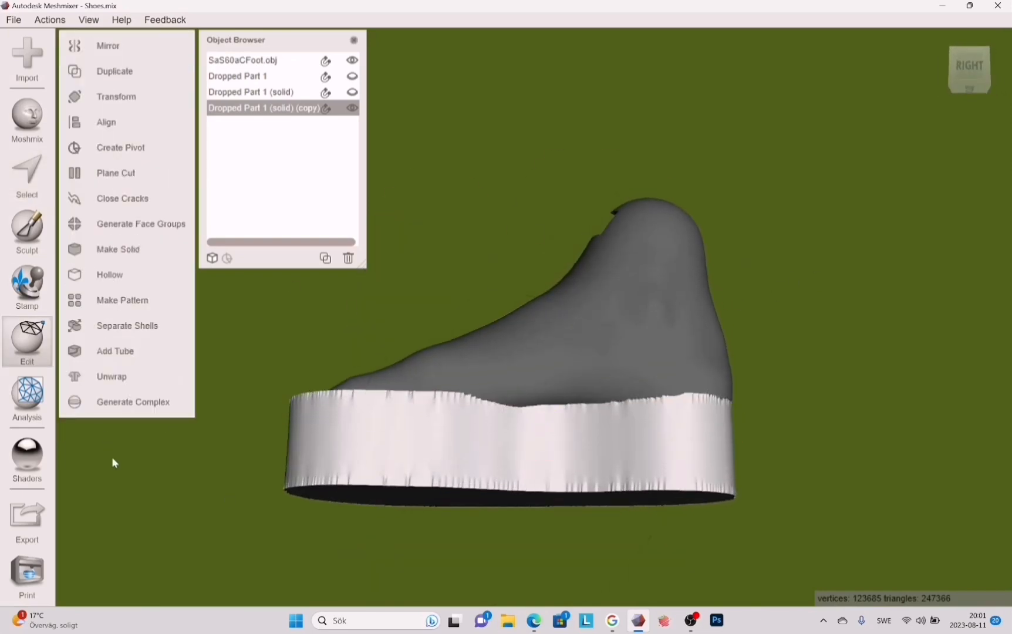
pyautogui.click(117, 172)
pyautogui.moveTo(639, 271); pyautogui.dragTo(637, 258, button='right')
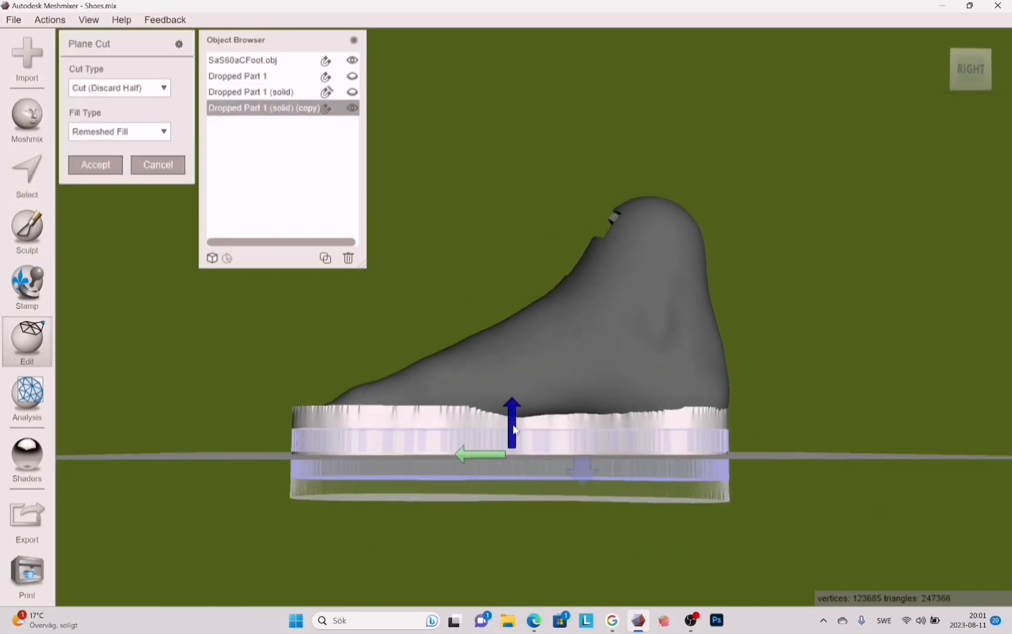
pyautogui.moveTo(514, 425); pyautogui.dragTo(514, 446)
pyautogui.moveTo(515, 446); pyautogui.dragTo(512, 410, button='right')
pyautogui.moveTo(511, 432); pyautogui.dragTo(513, 440)
pyautogui.moveTo(516, 439); pyautogui.dragTo(643, 316, button='right')
pyautogui.press('a')
# Flip the cutting plane and trim the jagged upper edge off the sole just beneath the foot with Plane Cut.
pyautogui.moveTo(446, 405); pyautogui.dragTo(442, 417, button='right')
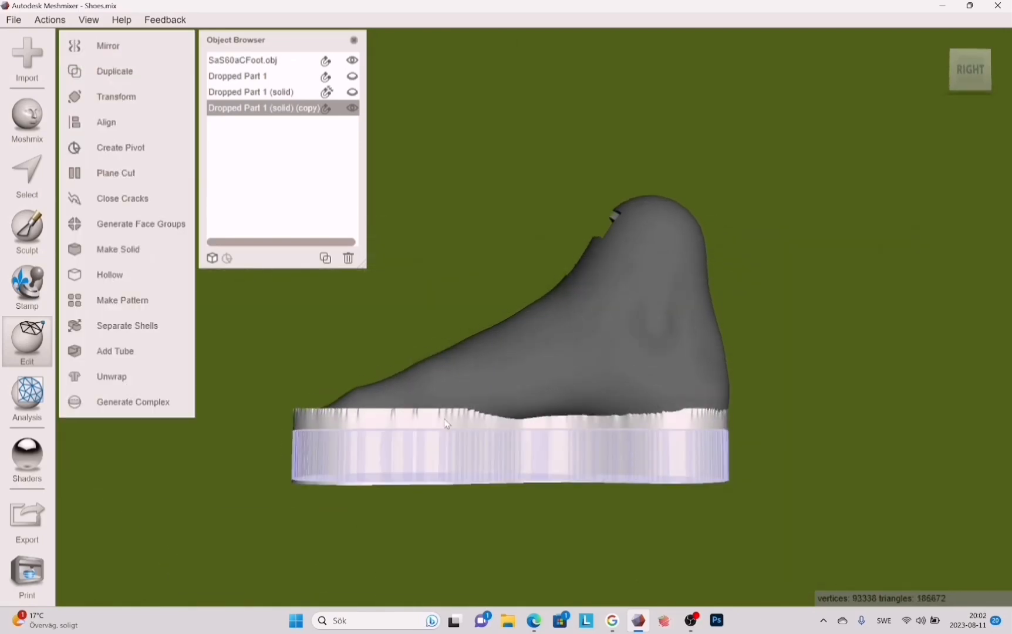
pyautogui.click(117, 172)
pyautogui.click(585, 457)
pyautogui.moveTo(514, 481); pyautogui.dragTo(513, 469)
pyautogui.moveTo(514, 474); pyautogui.dragTo(562, 384, button='right')
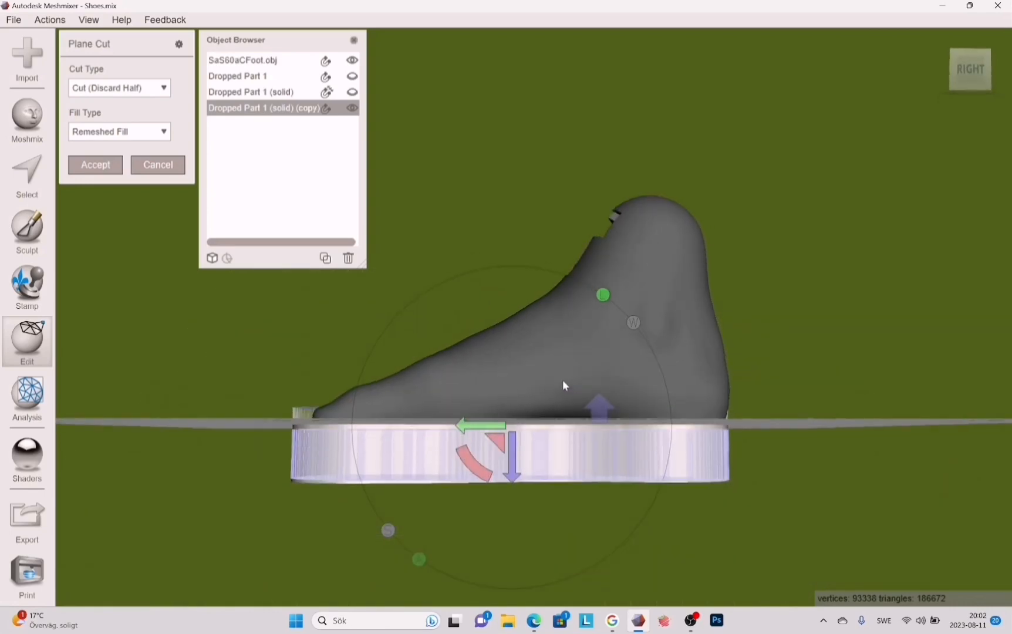
pyautogui.scroll(5, 541, 455)
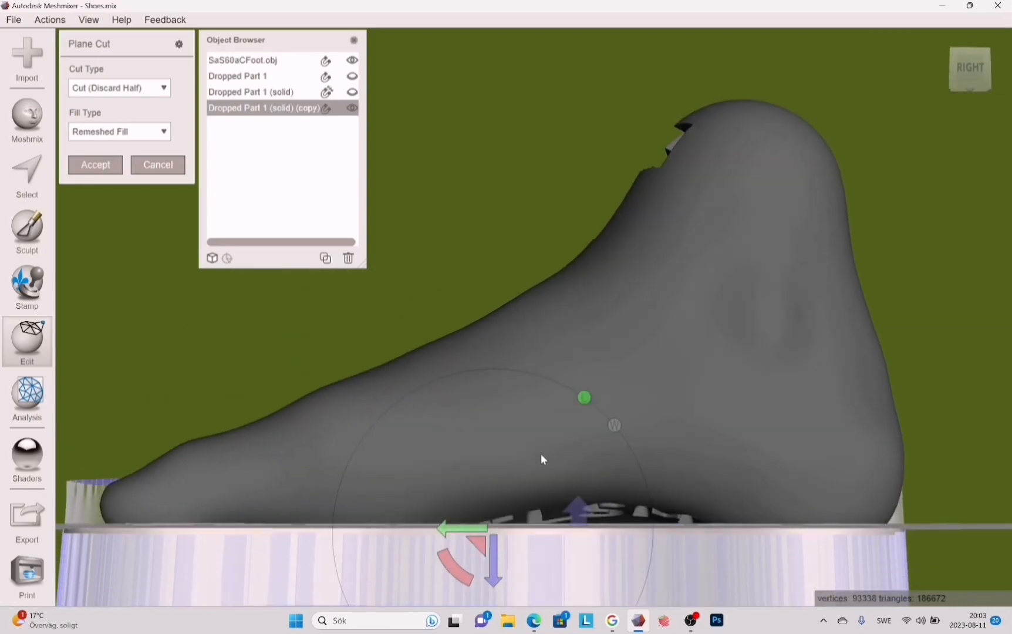
pyautogui.moveTo(595, 547); pyautogui.dragTo(649, 514, button='middle')
pyautogui.moveTo(547, 510); pyautogui.dragTo(545, 515)
pyautogui.click(88, 166)
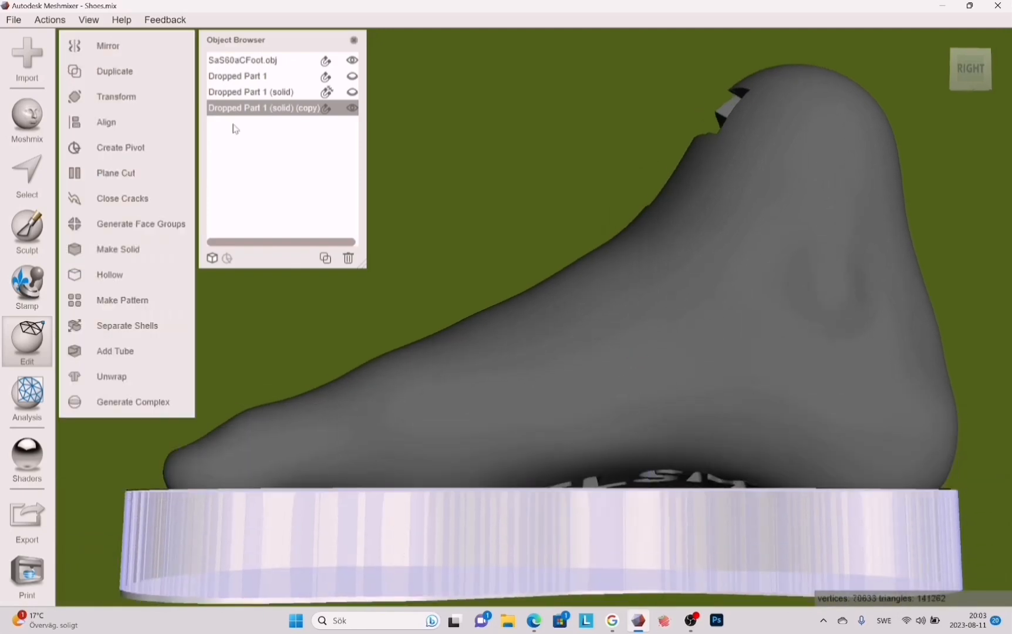
# Save the project and check the Nike sneaker's side-view photo in the browser.
pyautogui.moveTo(645, 299); pyautogui.dragTo(705, 323, button='right')
pyautogui.click(13, 19)
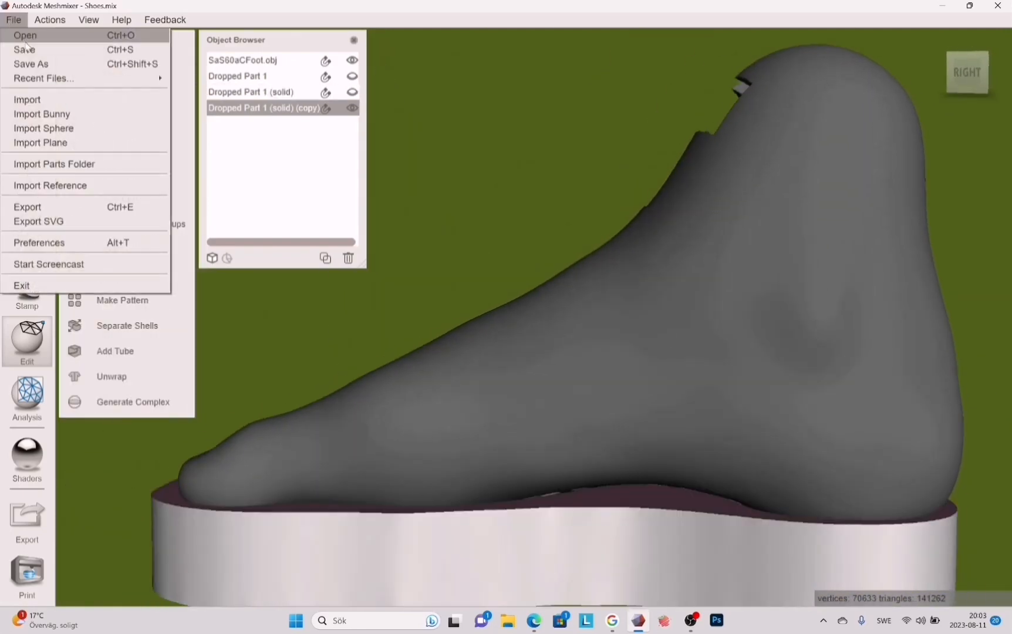
pyautogui.click(14, 49)
pyautogui.moveTo(745, 381); pyautogui.dragTo(751, 359, button='right')
pyautogui.scroll(-5, 766, 399)
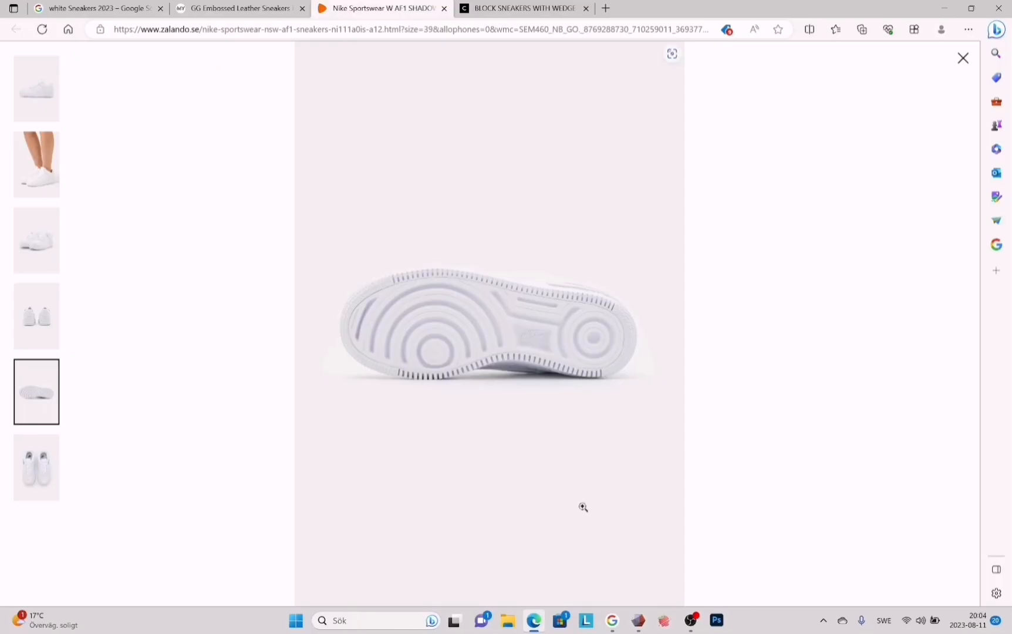
pyautogui.click(46, 104)
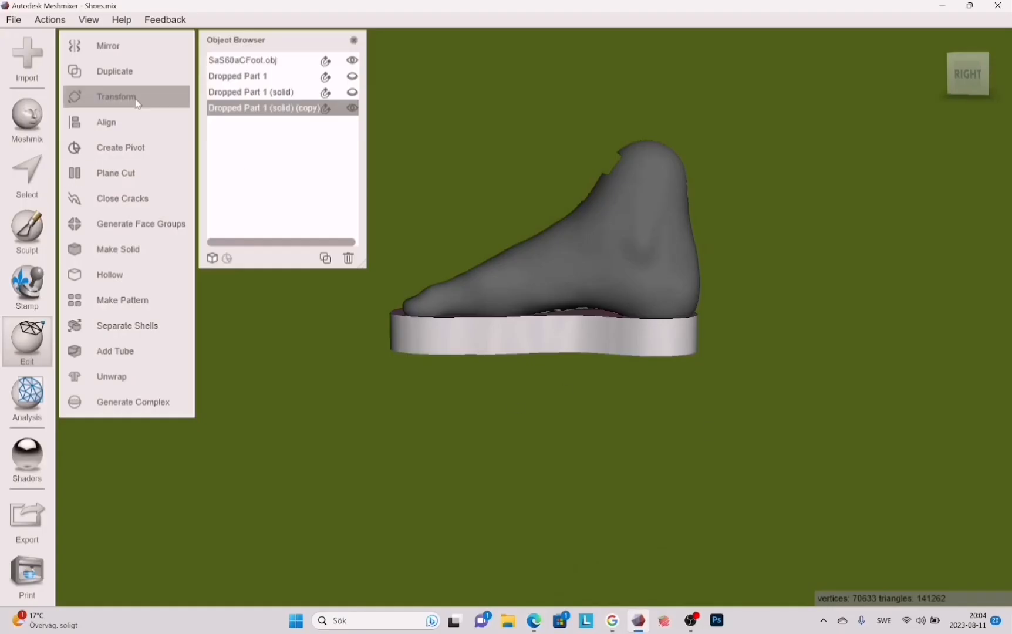
# Scale the sole to 1.0077 in X and 1.0278 in Z, and shift it 0.2699 mm along X with Transform.
pyautogui.click(135, 97)
pyautogui.moveTo(705, 294); pyautogui.dragTo(628, 228, button='right')
pyautogui.moveTo(584, 273); pyautogui.dragTo(589, 270)
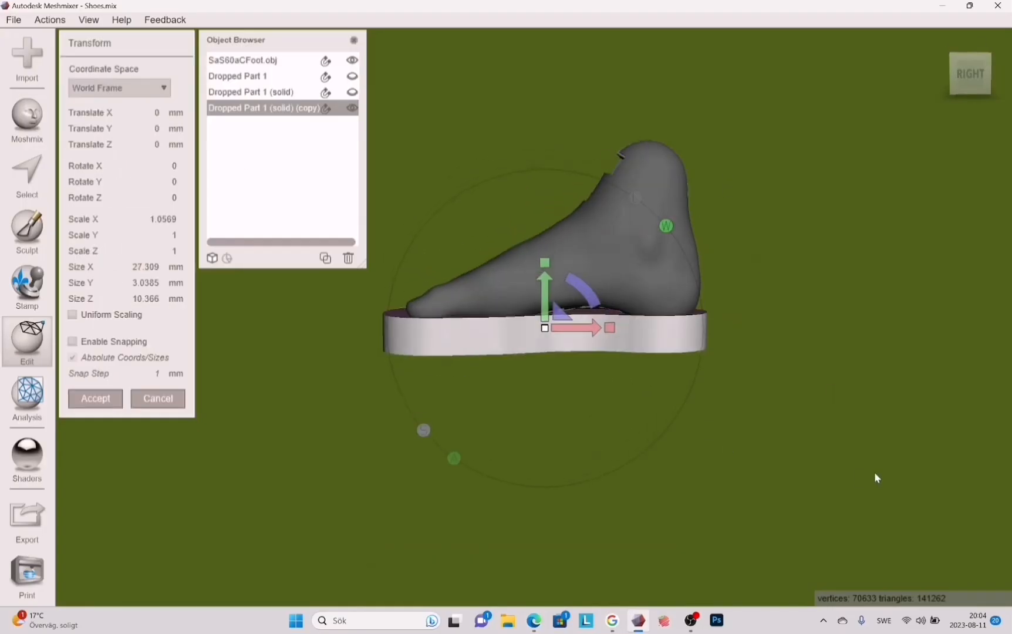
pyautogui.moveTo(613, 327); pyautogui.dragTo(712, 406)
pyautogui.moveTo(710, 402); pyautogui.dragTo(746, 446, button='right')
pyautogui.moveTo(604, 320); pyautogui.dragTo(610, 324)
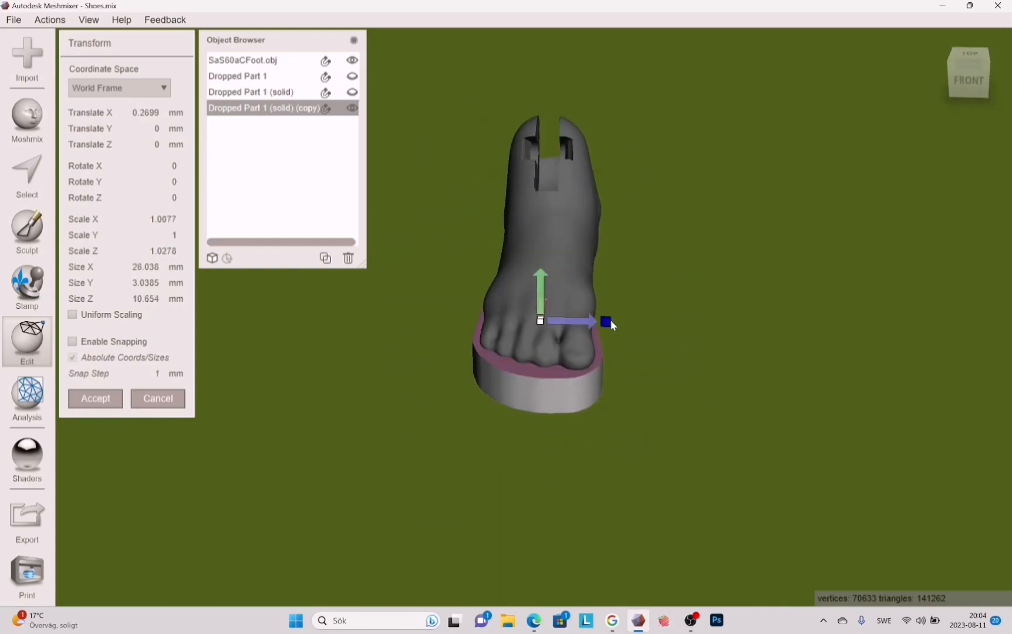
# Widen the sole slightly more, adjust its sideways position under the foot and accept the transform.
pyautogui.moveTo(610, 325); pyautogui.dragTo(606, 343, button='right')
pyautogui.moveTo(606, 326); pyautogui.dragTo(612, 326)
pyautogui.moveTo(612, 326); pyautogui.dragTo(565, 318, button='right')
pyautogui.moveTo(566, 317); pyautogui.dragTo(568, 316)
pyautogui.moveTo(569, 317); pyautogui.dragTo(709, 344, button='right')
pyautogui.click(100, 405)
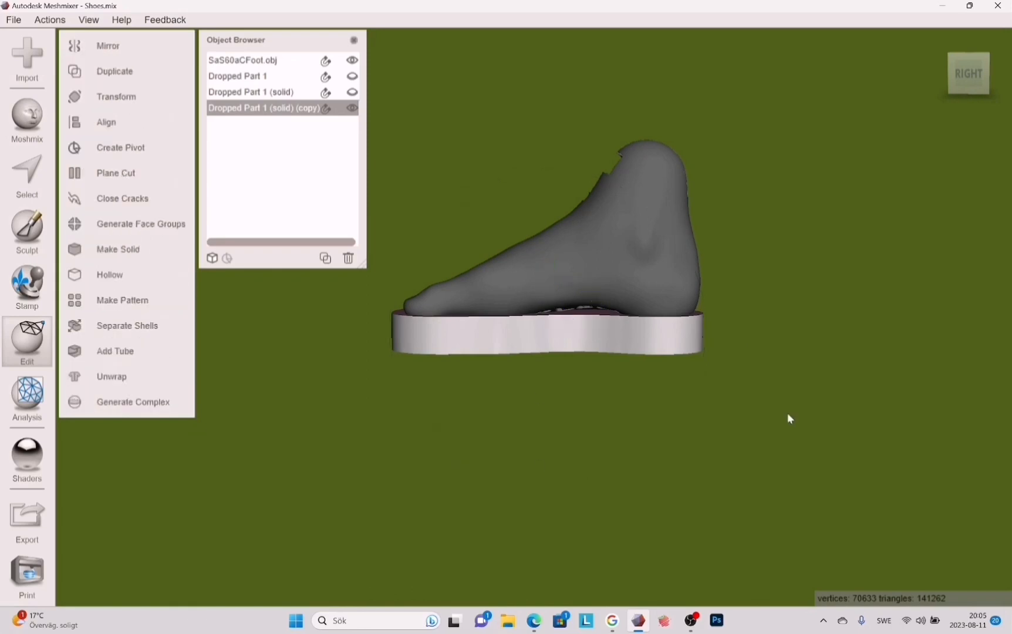
# Duplicate the SaS60aCFoot.obj foot and scale the copy uniformly to 1.064.
pyautogui.moveTo(787, 412); pyautogui.dragTo(547, 252, button='right')
pyautogui.click(548, 253)
pyautogui.click(325, 258)
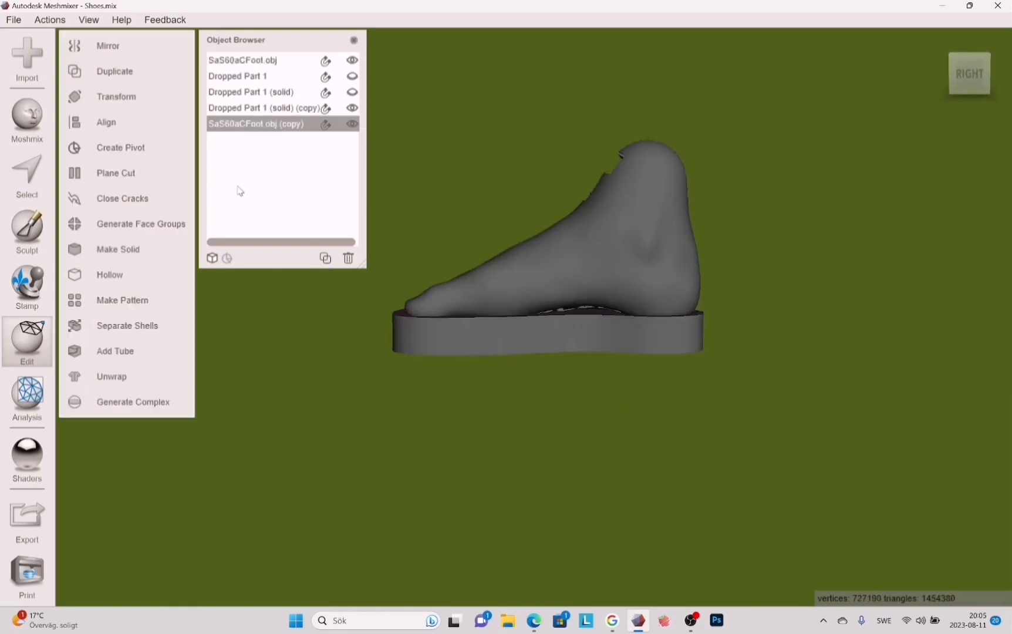
pyautogui.hotkey('ctrl', 't')
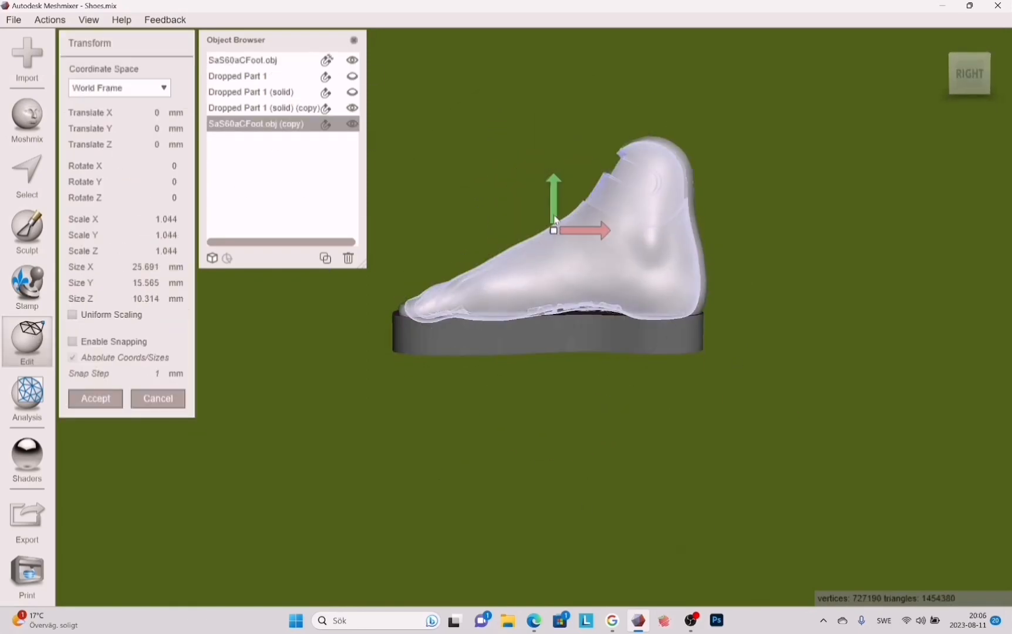
pyautogui.moveTo(556, 209); pyautogui.dragTo(556, 206)
pyautogui.moveTo(722, 349); pyautogui.dragTo(564, 201, button='right')
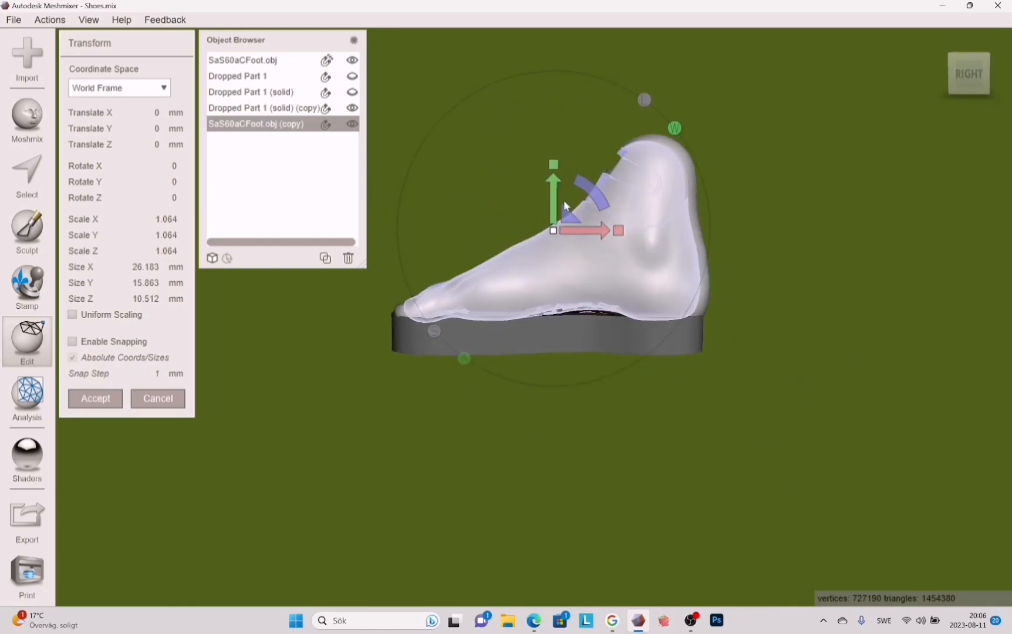
# Scale the foot copy's height to 1.1811, move it -0.200 mm in X and 1.1187 mm in Y, and accept the transform.
pyautogui.moveTo(552, 185); pyautogui.dragTo(551, 169)
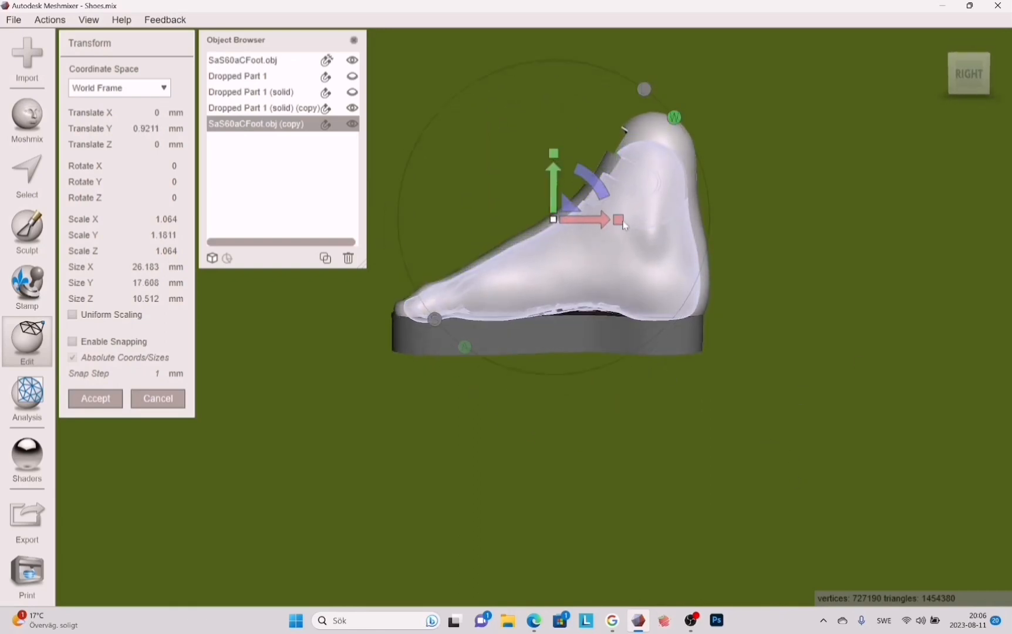
pyautogui.moveTo(590, 221); pyautogui.dragTo(588, 221)
pyautogui.moveTo(553, 187); pyautogui.dragTo(553, 183)
pyautogui.moveTo(664, 346); pyautogui.dragTo(640, 346, button='right')
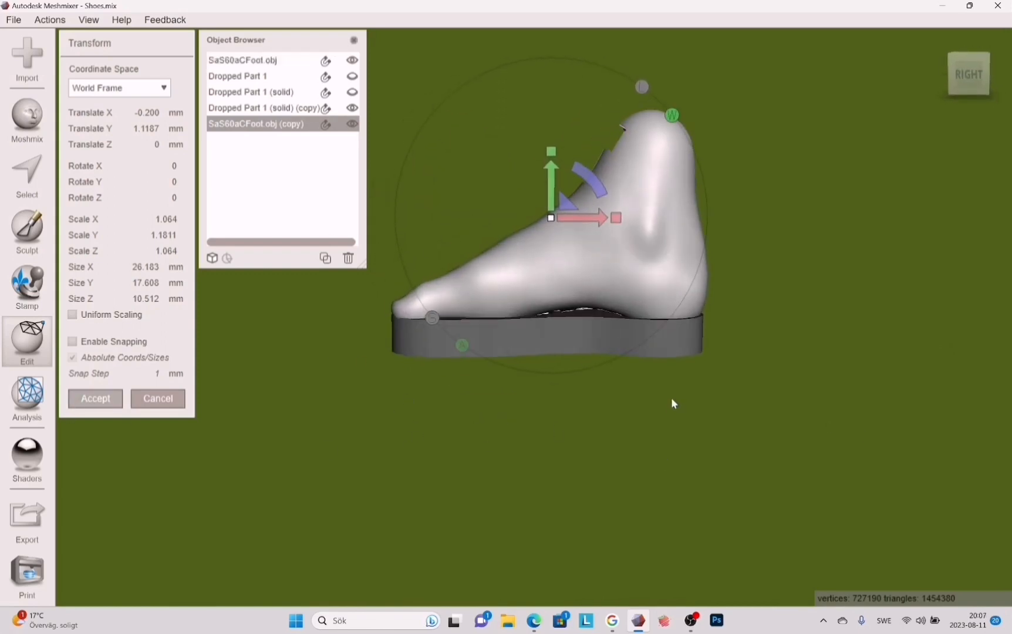
pyautogui.press('Return')
# Lasso-select the lower part of the foot copy below a line sloping up from the toe tip to the heel.
pyautogui.click(27, 171)
pyautogui.moveTo(352, 329); pyautogui.dragTo(774, 274)
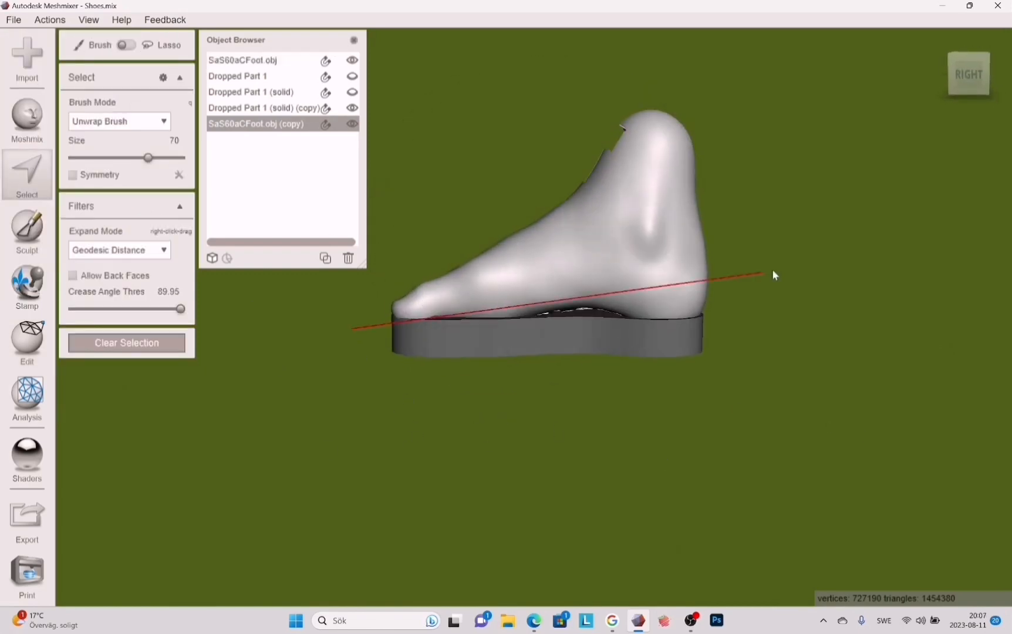
pyautogui.moveTo(376, 310)
pyautogui.mouseDown()
pyautogui.moveTo(739, 287)
pyautogui.moveTo(361, 340)
pyautogui.moveTo(354, 331)
pyautogui.mouseUp()
# Lower the selected faces into the sole with Face Transform, adjust their fit around the foot and accept.
pyautogui.moveTo(126, 96)
pyautogui.click(238, 117)
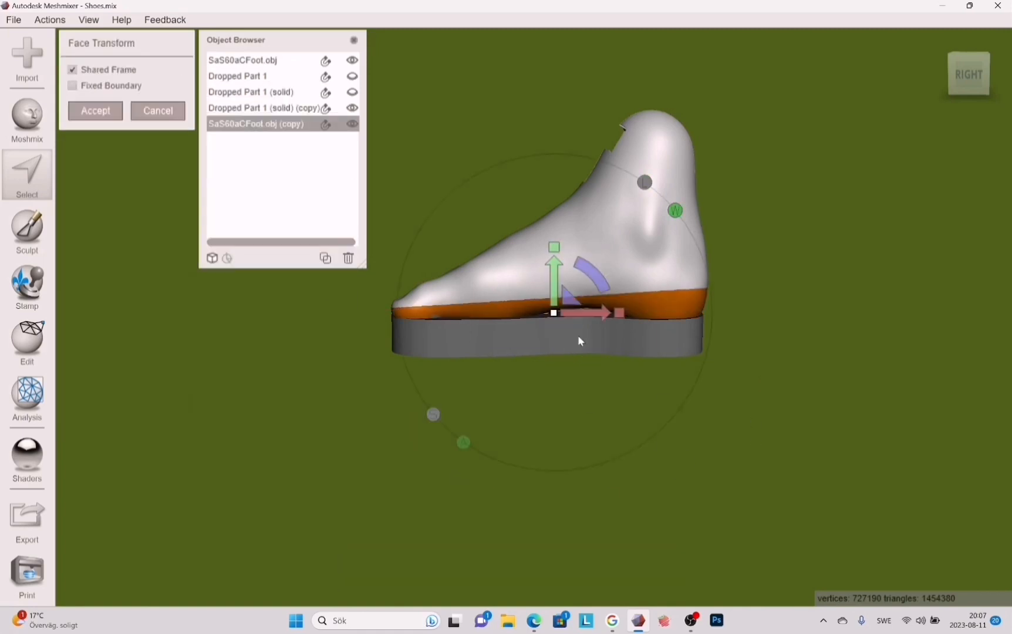
pyautogui.moveTo(554, 288); pyautogui.dragTo(554, 309)
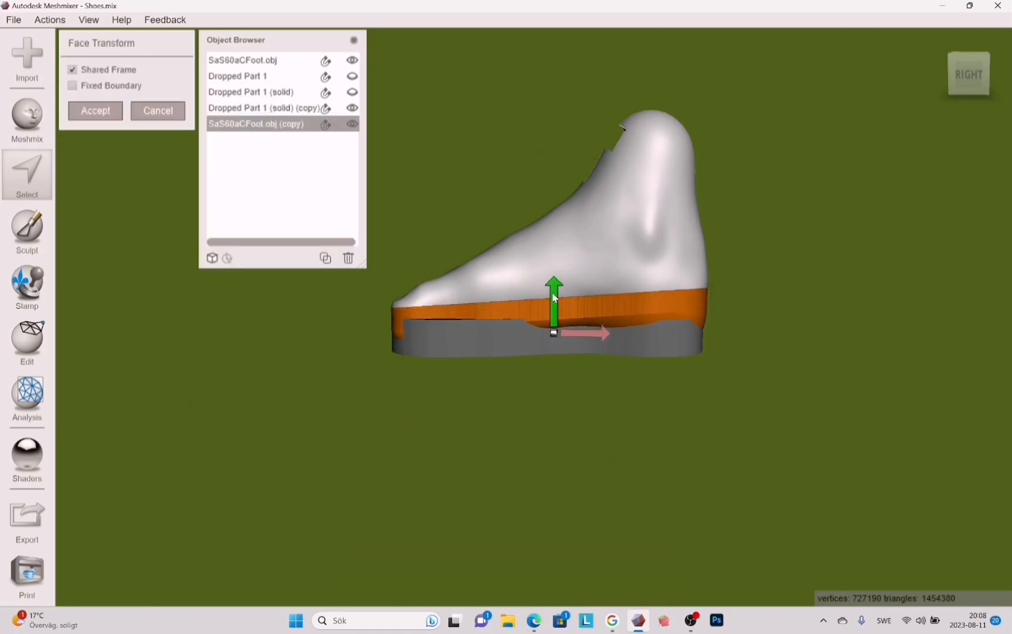
pyautogui.moveTo(554, 298); pyautogui.dragTo(422, 392, button='right')
pyautogui.moveTo(679, 359); pyautogui.dragTo(679, 367, button='right')
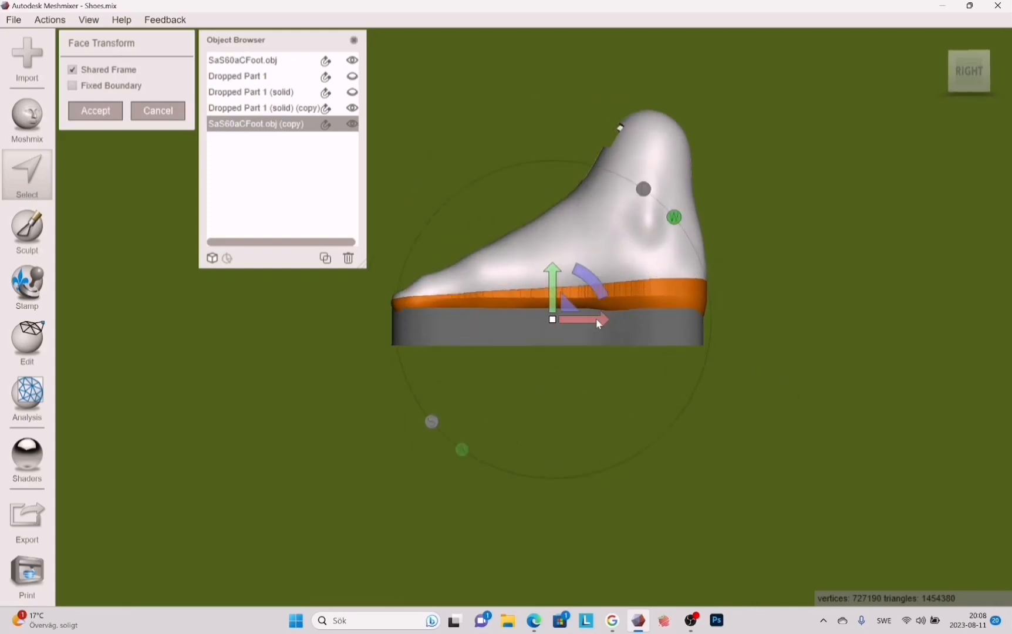
pyautogui.moveTo(599, 323); pyautogui.dragTo(606, 317)
pyautogui.moveTo(783, 257); pyautogui.dragTo(340, 387, button='right')
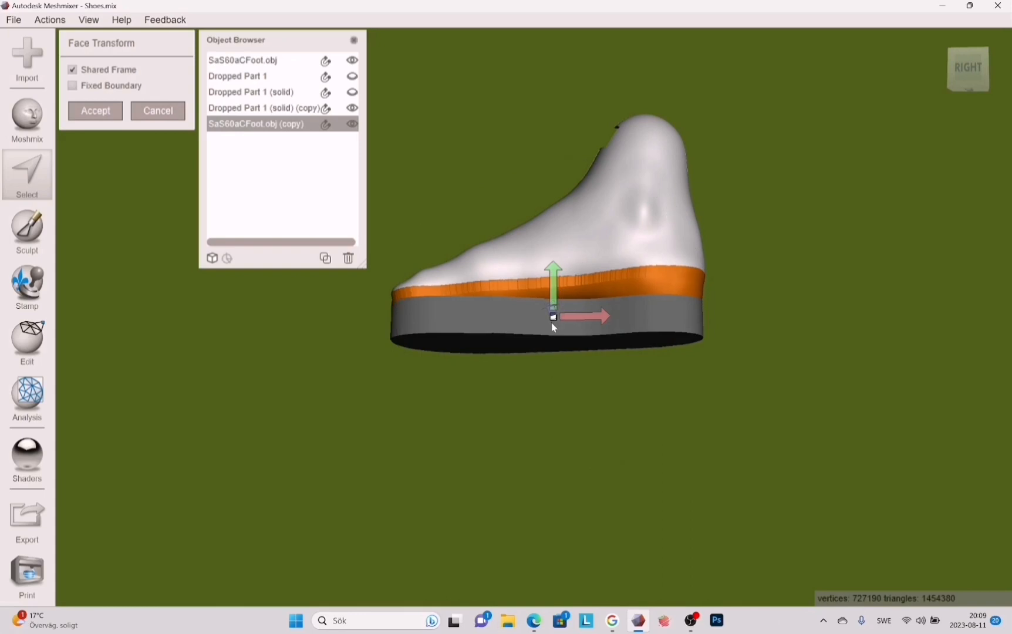
pyautogui.moveTo(554, 327); pyautogui.dragTo(476, 398, button='right')
pyautogui.moveTo(502, 321); pyautogui.dragTo(381, 517, button='right')
pyautogui.press('Return')
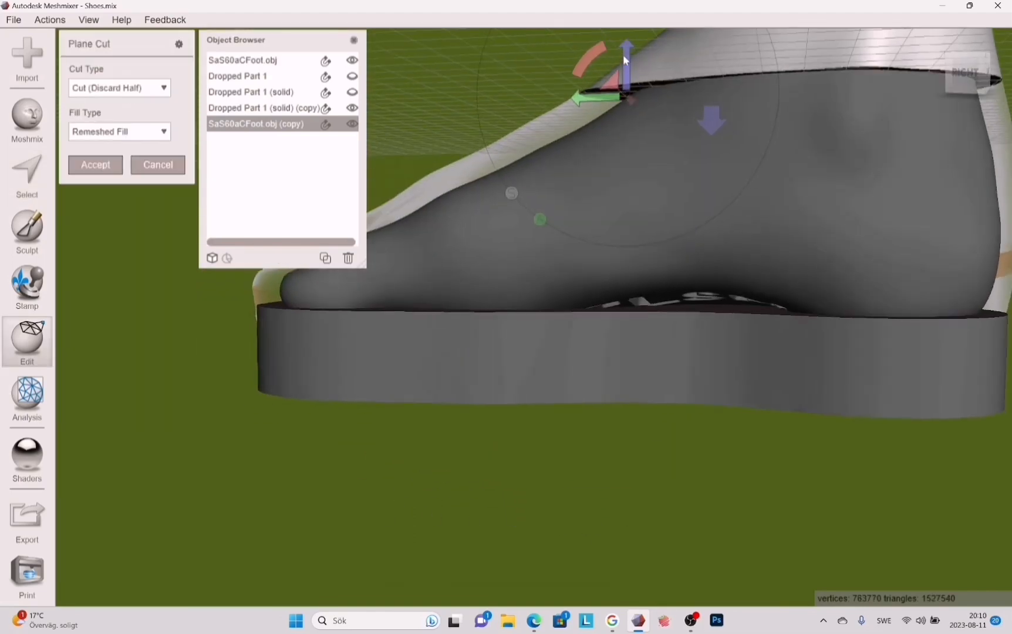
# Try to trim the bottom of the foot copy with a horizontal Plane Cut at the sole's upper surface, using Remeshed Fill.
pyautogui.moveTo(624, 56); pyautogui.dragTo(626, 281)
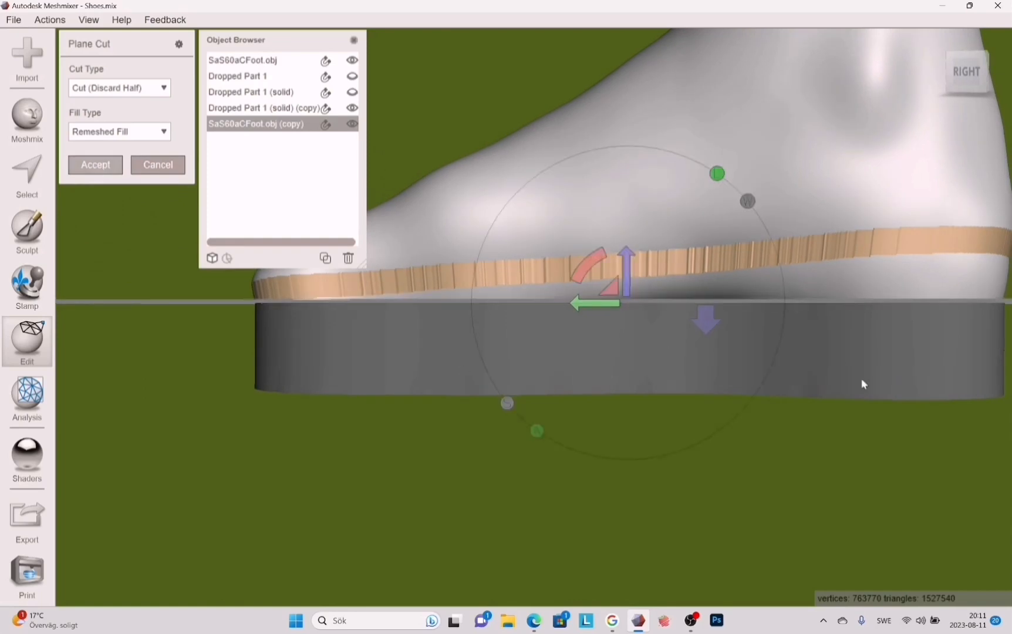
pyautogui.press('Return')
pyautogui.moveTo(863, 383); pyautogui.dragTo(817, 386, button='right')
pyautogui.moveTo(680, 404)
pyautogui.mouseDown(button='right')
pyautogui.moveTo(474, 474)
pyautogui.moveTo(247, 411)
pyautogui.mouseUp(button='right')
pyautogui.click(27, 174)
pyautogui.moveTo(646, 223); pyautogui.dragTo(956, 349, button='right')
pyautogui.moveTo(557, 445)
pyautogui.mouseDown()
pyautogui.moveTo(429, 338)
pyautogui.moveTo(428, 280)
pyautogui.mouseUp()
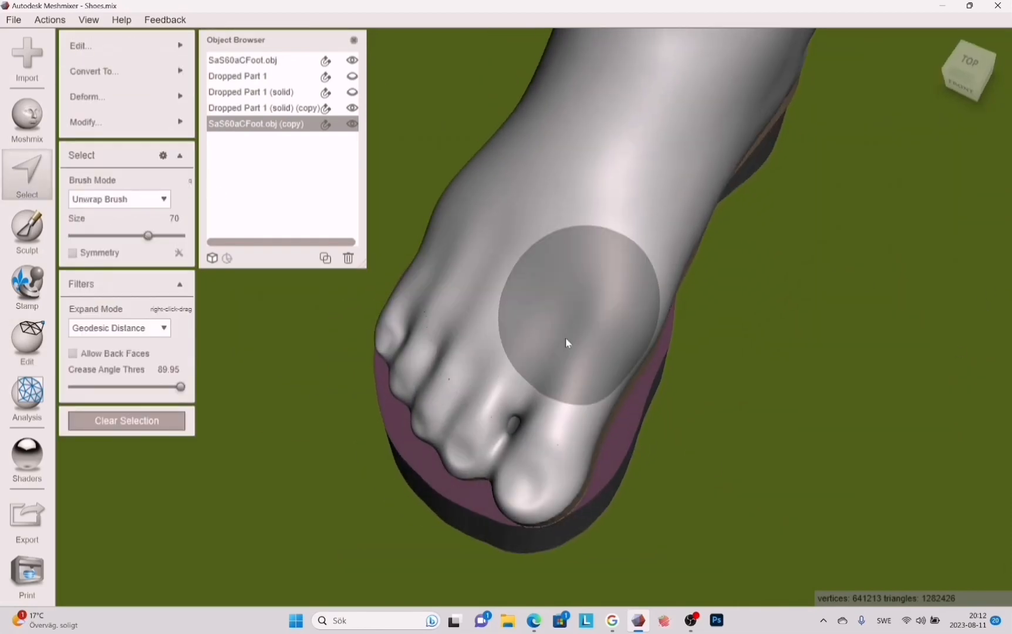
pyautogui.click(179, 423)
pyautogui.click(615, 253)
pyautogui.moveTo(615, 256); pyautogui.dragTo(586, 310, button='right')
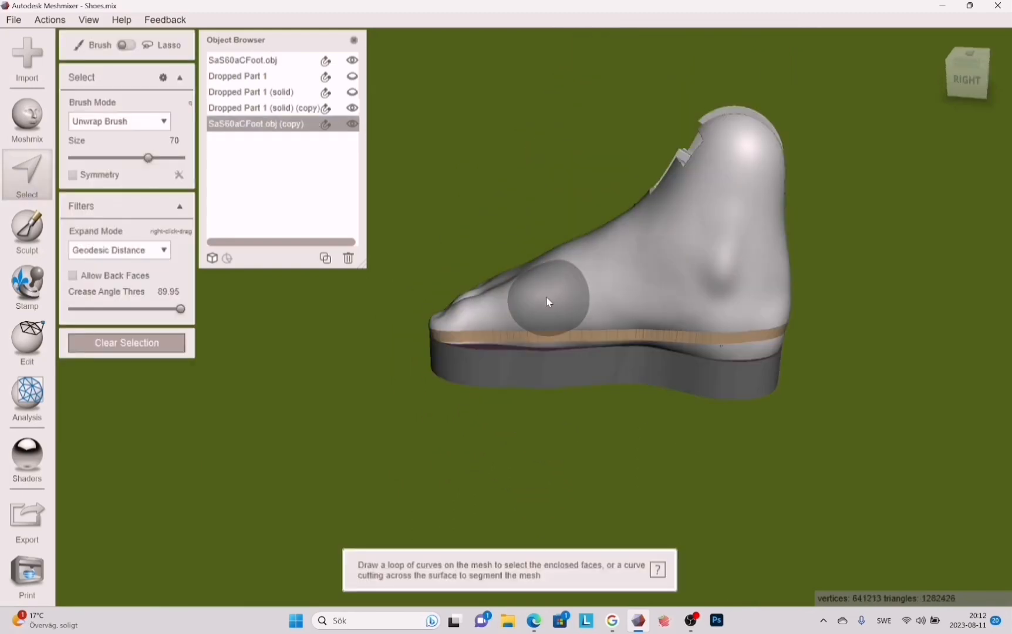
pyautogui.click(599, 287)
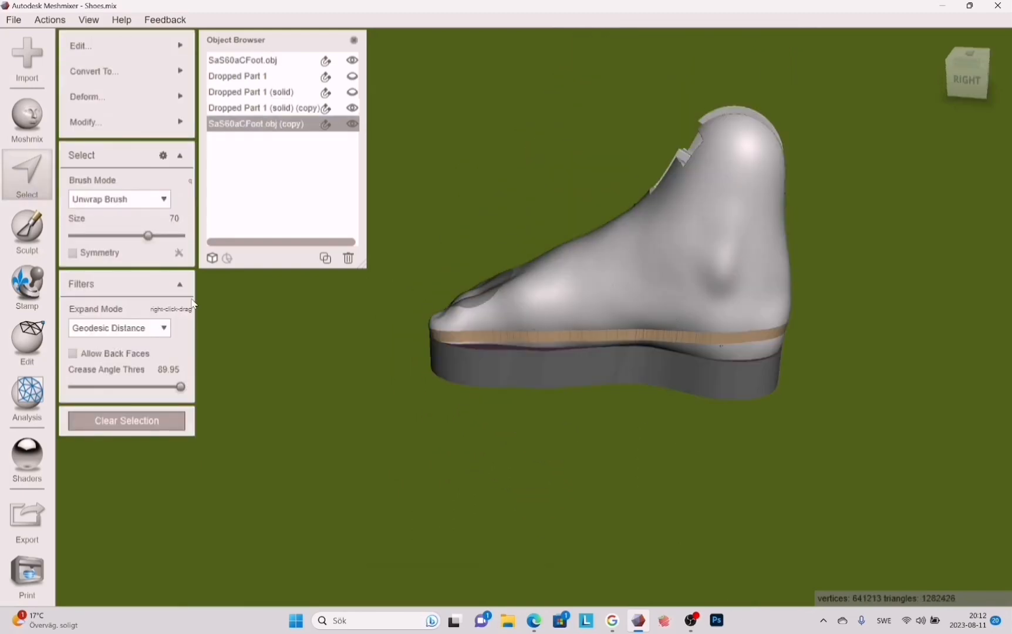
pyautogui.moveTo(583, 303)
pyautogui.mouseDown(button='right')
pyautogui.moveTo(644, 391)
pyautogui.moveTo(842, 267)
pyautogui.moveTo(678, 254)
pyautogui.mouseUp(button='right')
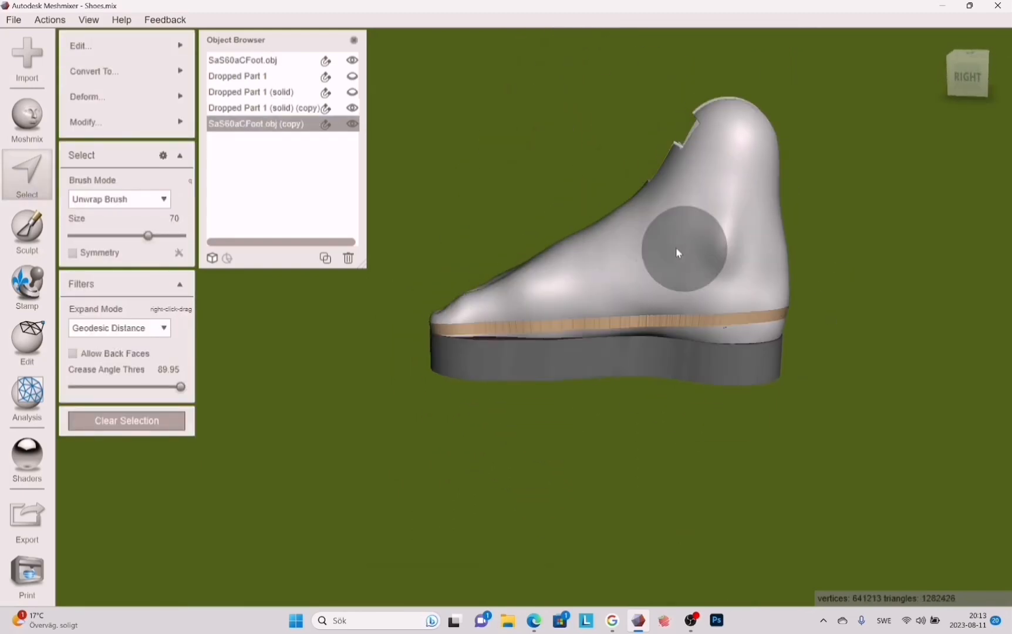
pyautogui.press('g')
pyautogui.moveTo(704, 362); pyautogui.dragTo(687, 322, button='right')
pyautogui.click(128, 420)
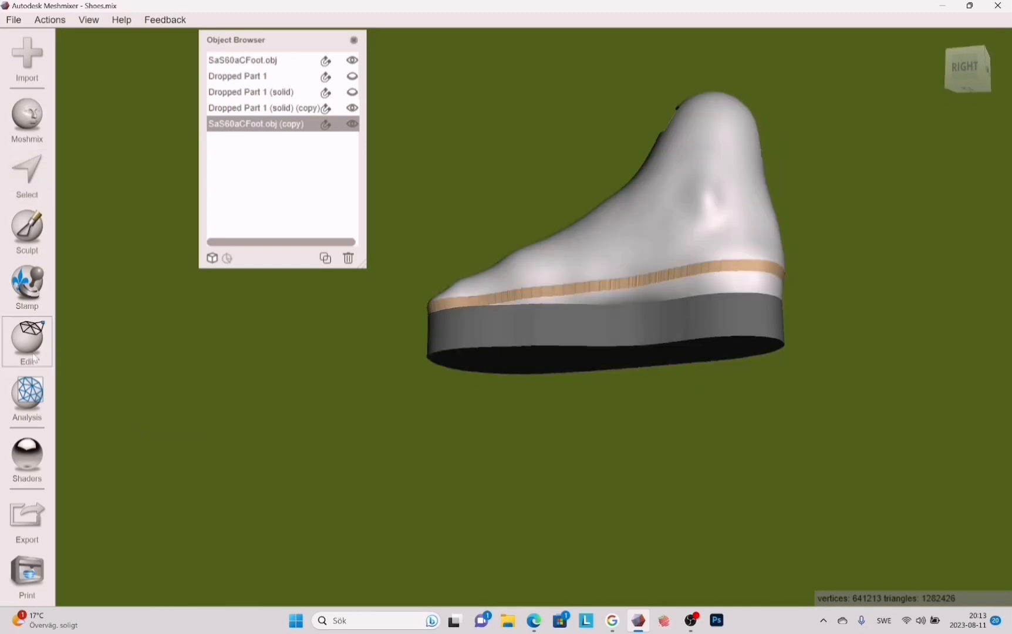
# Try to convert the trimmed foot copy to a solid with an increased mesh density.
pyautogui.click(33, 354)
pyautogui.click(88, 292)
pyautogui.click(179, 226)
pyautogui.click(128, 429)
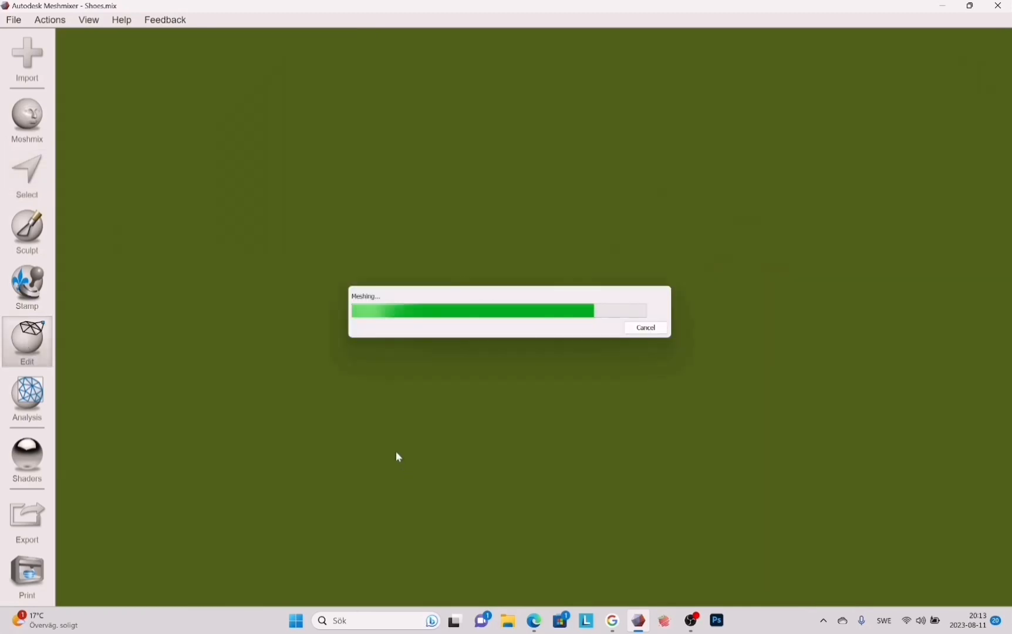
pyautogui.click(96, 450)
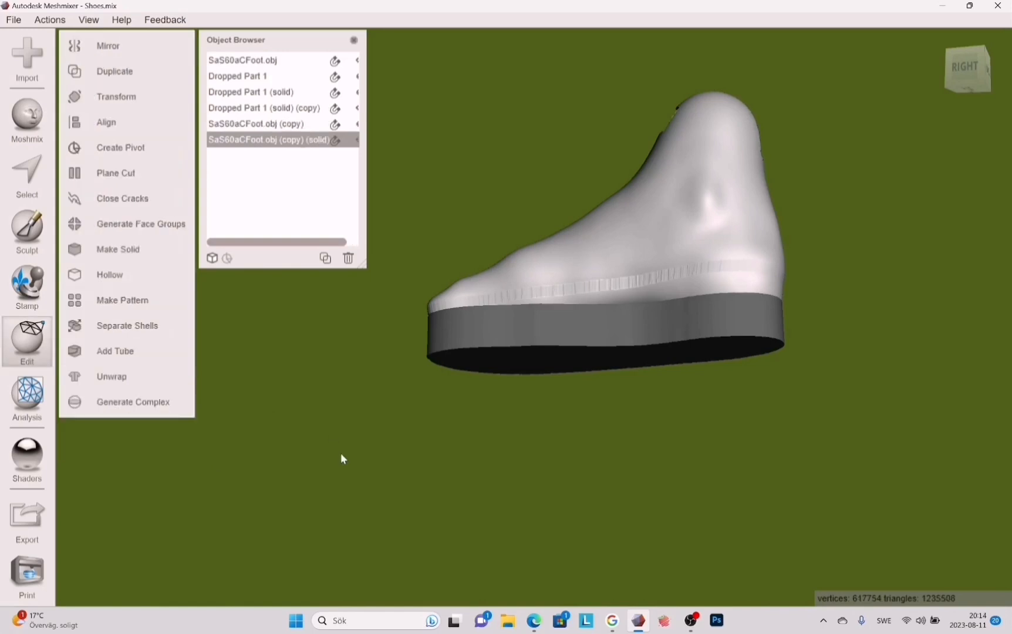
# Brush-select the toes and forefoot of the solid foot copy.
pyautogui.moveTo(341, 452); pyautogui.dragTo(558, 551, button='right')
pyautogui.click(26, 175)
pyautogui.click(571, 365)
pyautogui.moveTo(731, 350); pyautogui.dragTo(511, 259, button='right')
pyautogui.press('Escape')
pyautogui.click(27, 175)
pyautogui.moveTo(481, 316)
pyautogui.mouseDown()
pyautogui.moveTo(543, 318)
pyautogui.moveTo(612, 344)
pyautogui.mouseUp()
pyautogui.moveTo(612, 344); pyautogui.dragTo(485, 290, button='right')
# Try to smooth the selected toes and forefoot with the Max Smoothness type.
pyautogui.moveTo(602, 327); pyautogui.dragTo(623, 492, button='right')
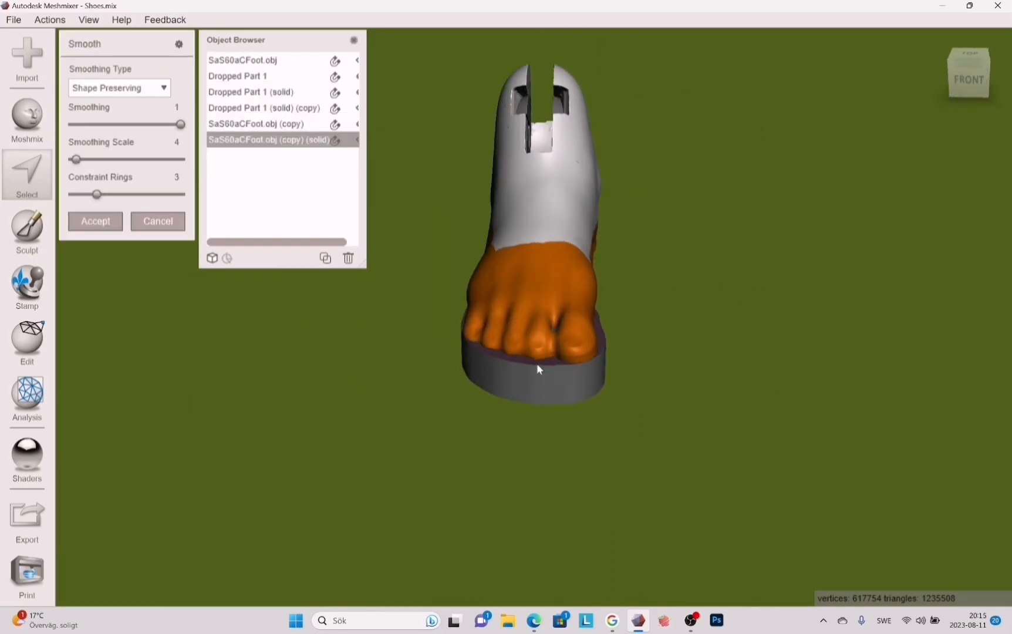
pyautogui.click(163, 85)
pyautogui.click(146, 136)
pyautogui.click(669, 352)
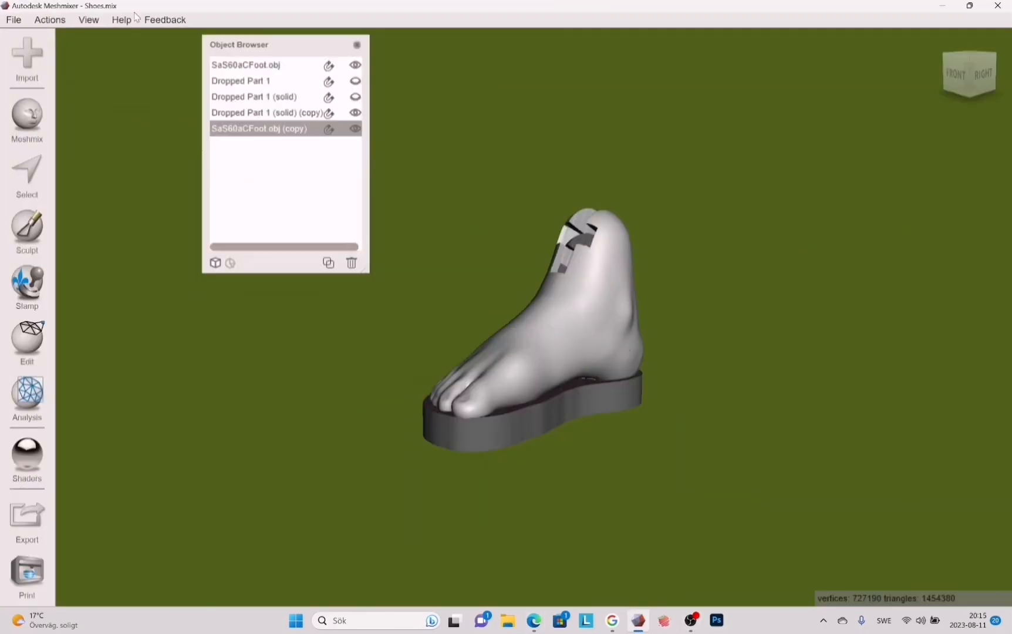
pyautogui.moveTo(458, 352); pyautogui.dragTo(602, 361, button='right')
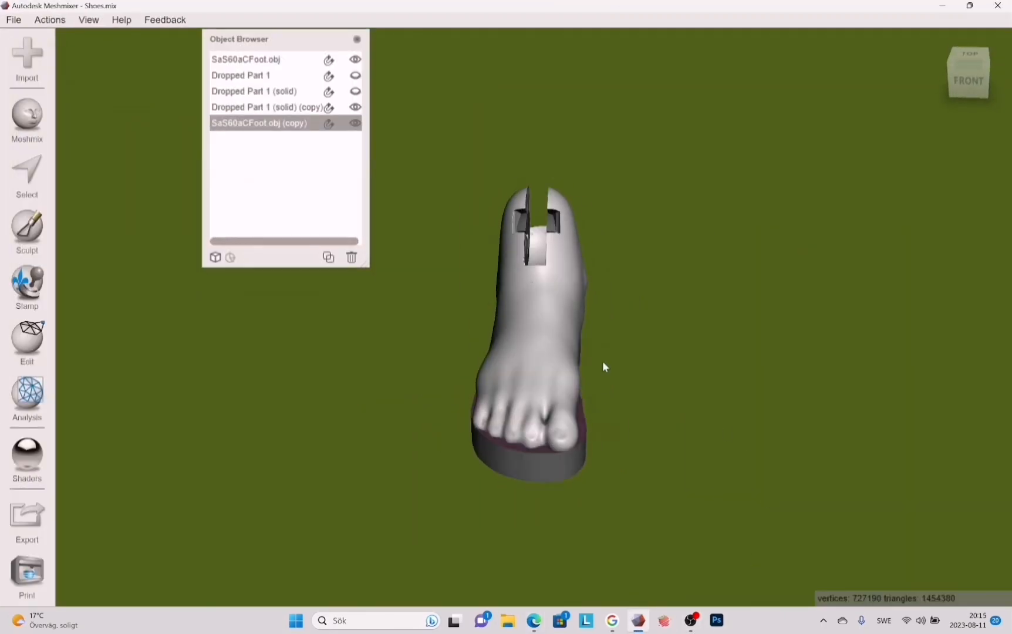
pyautogui.moveTo(558, 326)
pyautogui.mouseDown(button='right')
pyautogui.moveTo(854, 352)
pyautogui.moveTo(528, 405)
pyautogui.mouseUp(button='right')
pyautogui.press('s')
pyautogui.scroll(2, 497, 409)
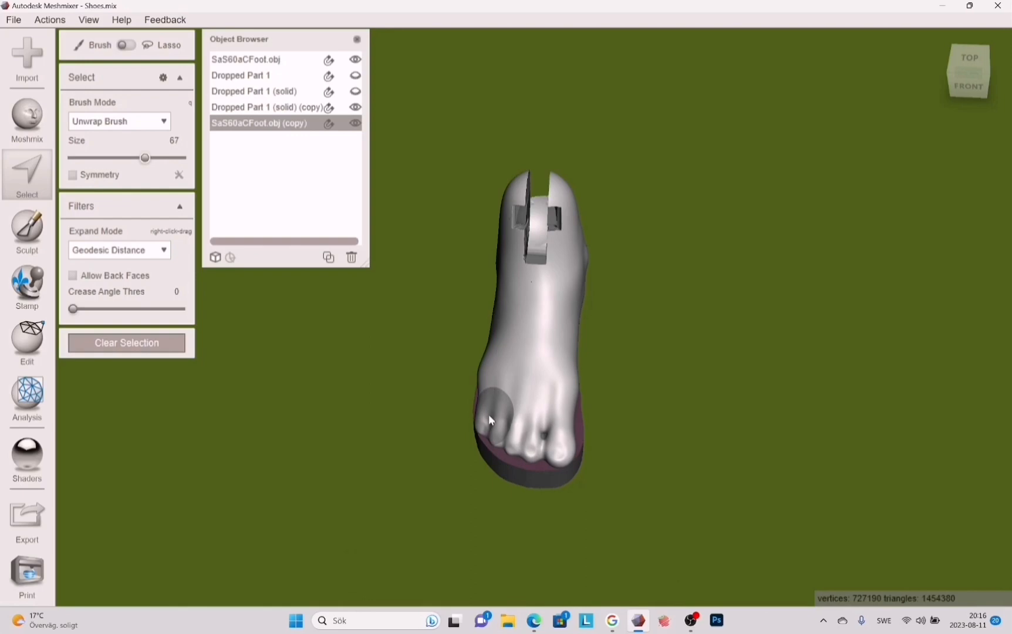
pyautogui.doubleClick(544, 435)
pyautogui.moveTo(703, 486); pyautogui.dragTo(759, 421, button='right')
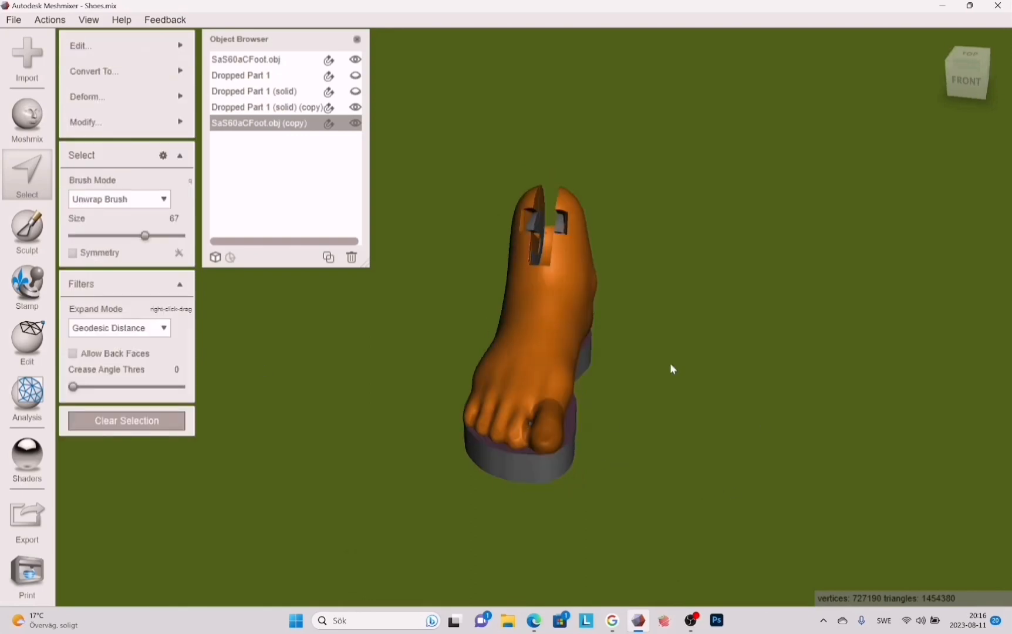
pyautogui.hotkey('ctrl', 'z')
# Brush-select all the toes and the front of the forefoot on the foot copy, including the area around the toe gap.
pyautogui.scroll(8, 573, 462)
pyautogui.scroll(-7, 592, 436)
pyautogui.moveTo(597, 432); pyautogui.dragTo(779, 372, button='right')
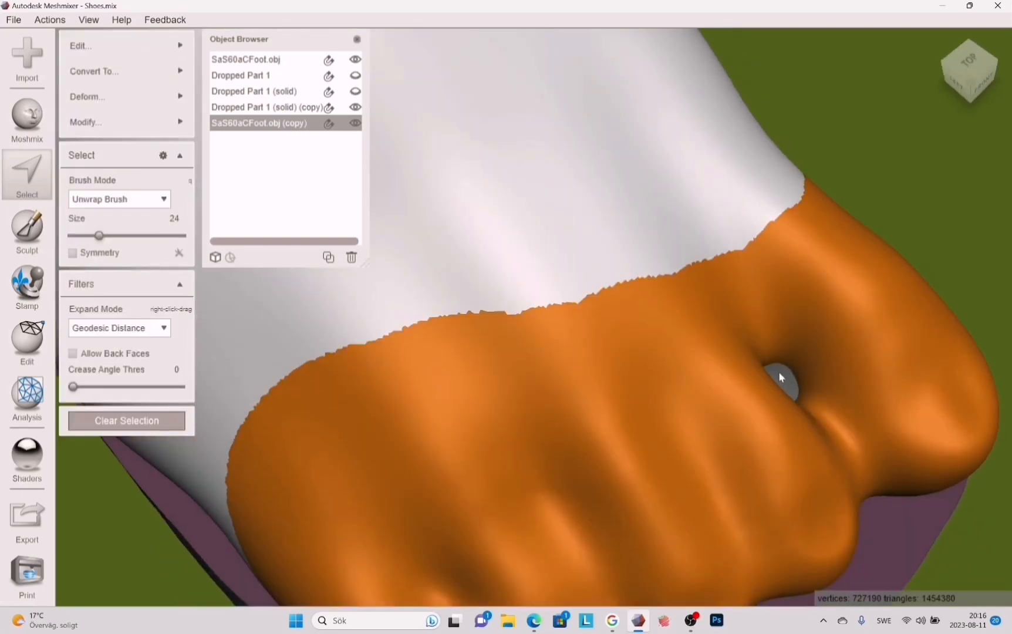
pyautogui.keyDown('alt'); pyautogui.moveTo(779, 373); pyautogui.dragTo(462, 504); pyautogui.keyUp('alt')
pyautogui.keyDown('alt'); pyautogui.moveTo(568, 581); pyautogui.dragTo(691, 426); pyautogui.keyUp('alt')
# Smooth the selected toe area with the Max Smoothness type, accept it and clear the selection.
pyautogui.moveTo(126, 97)
pyautogui.click(226, 96)
pyautogui.scroll(-8, 528, 353)
pyautogui.click(119, 88)
pyautogui.click(149, 135)
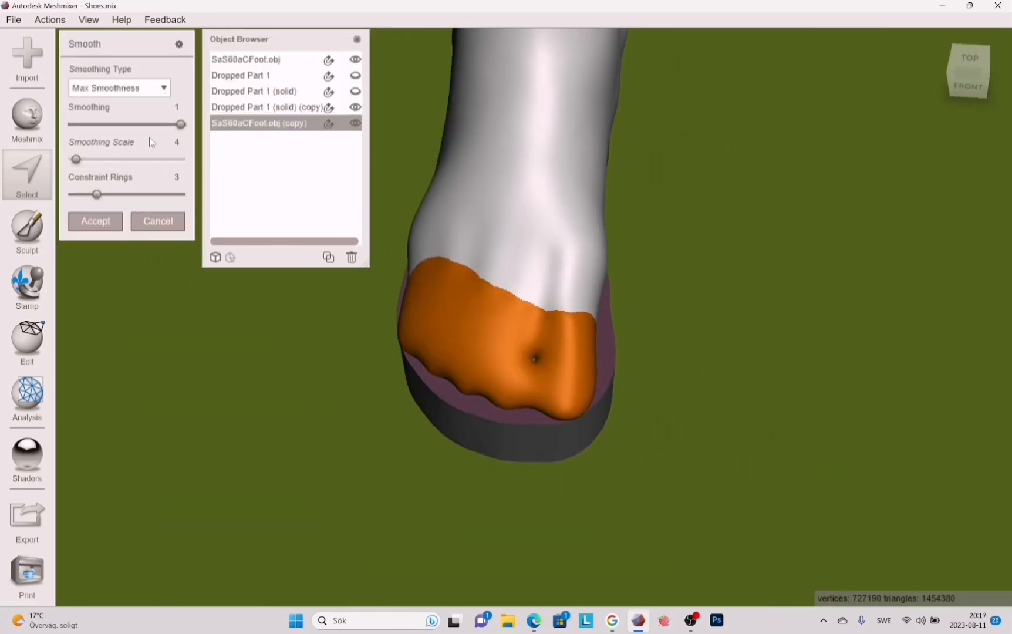
pyautogui.click(95, 220)
pyautogui.press('Escape')
# Lasso-select the faces around the small hole beside the big toe and discard them, allowing back faces in the selection.
pyautogui.keyDown('alt'); pyautogui.moveTo(506, 317); pyautogui.dragTo(506, 352); pyautogui.keyUp('alt')
pyautogui.press('s')
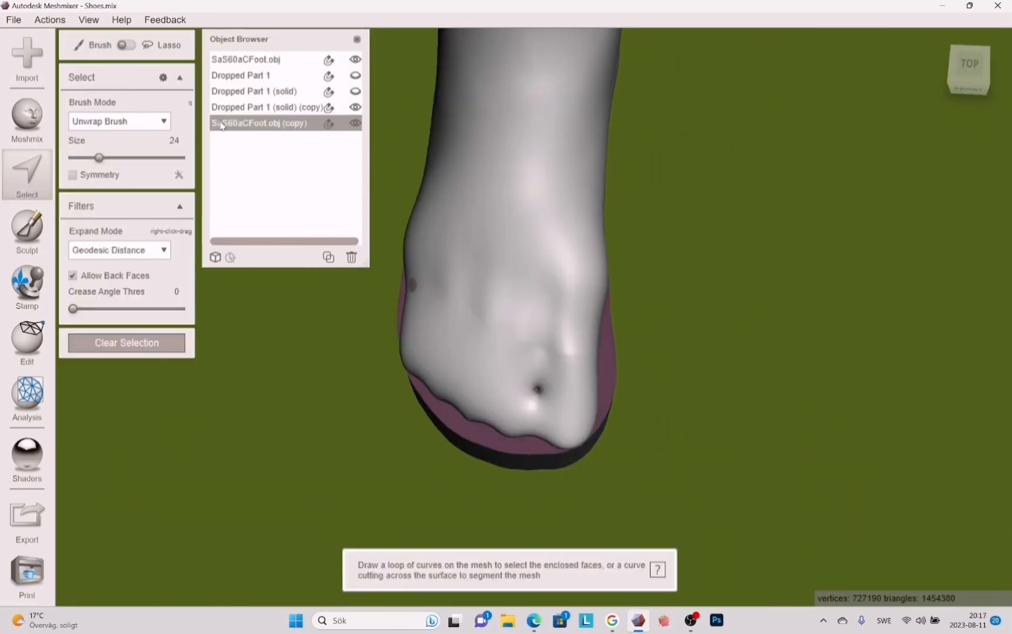
pyautogui.click(131, 44)
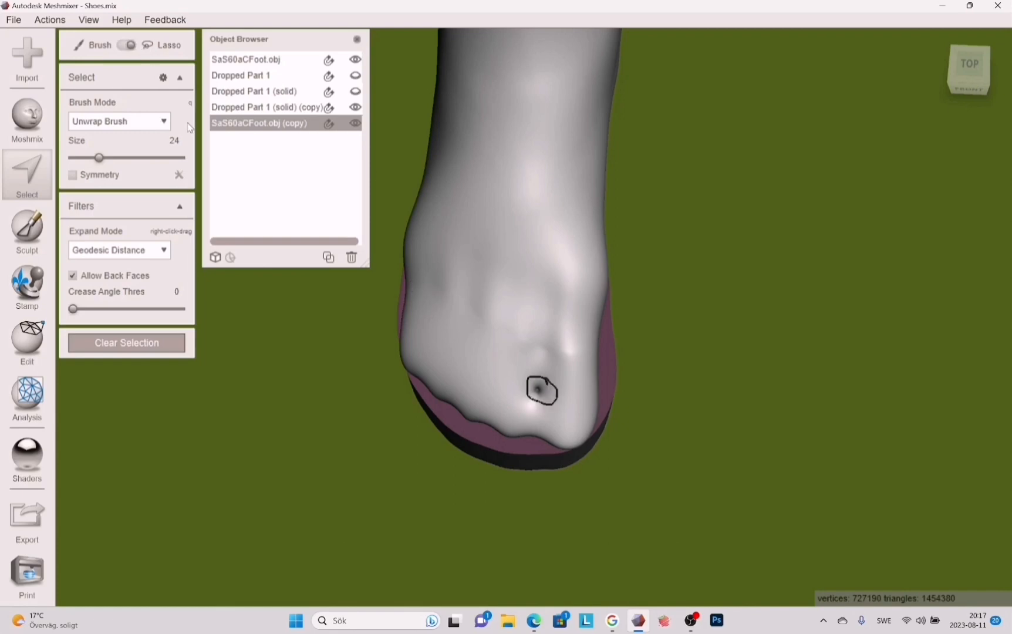
pyautogui.scroll(6, 659, 329)
pyautogui.moveTo(659, 328)
pyautogui.keyDown('alt'); pyautogui.mouseDown()
pyautogui.moveTo(658, 309)
pyautogui.moveTo(651, 322)
pyautogui.mouseUp(); pyautogui.keyUp('alt')
pyautogui.press('x')
# Close the openings in the foot copy with Inspector's automatic repair, using Flat Fill.
pyautogui.moveTo(542, 380); pyautogui.dragTo(596, 270, button='right')
pyautogui.click(27, 397)
pyautogui.click(136, 49)
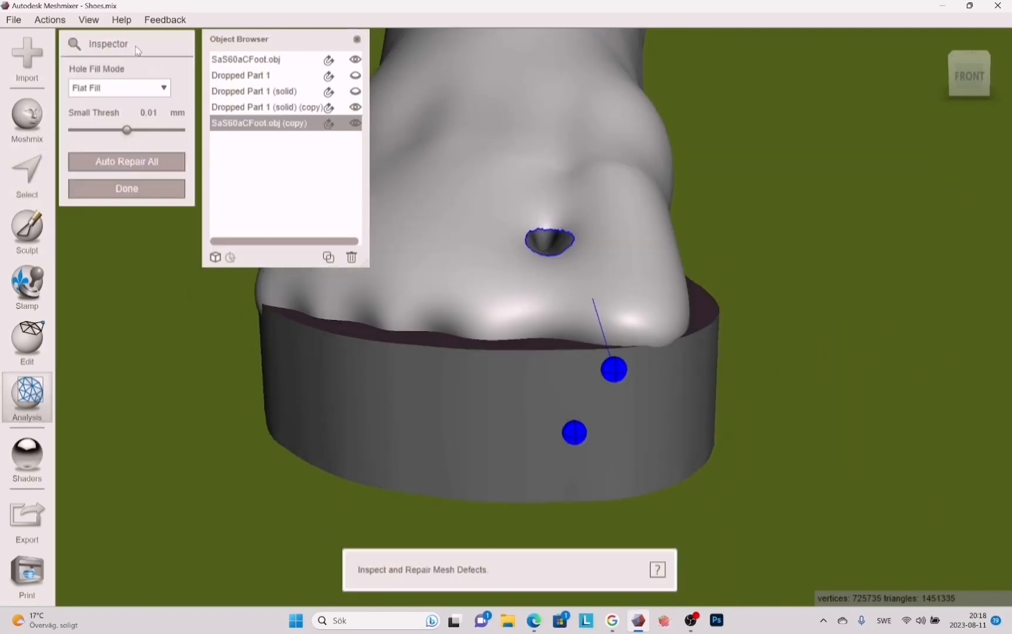
pyautogui.click(126, 161)
pyautogui.moveTo(802, 194); pyautogui.dragTo(801, 274, button='right')
pyautogui.click(126, 189)
# Convert the repaired foot copy to a solid with the Fast solid type and accept the result.
pyautogui.moveTo(432, 446); pyautogui.dragTo(432, 394, button='right')
pyautogui.click(27, 341)
pyautogui.click(111, 248)
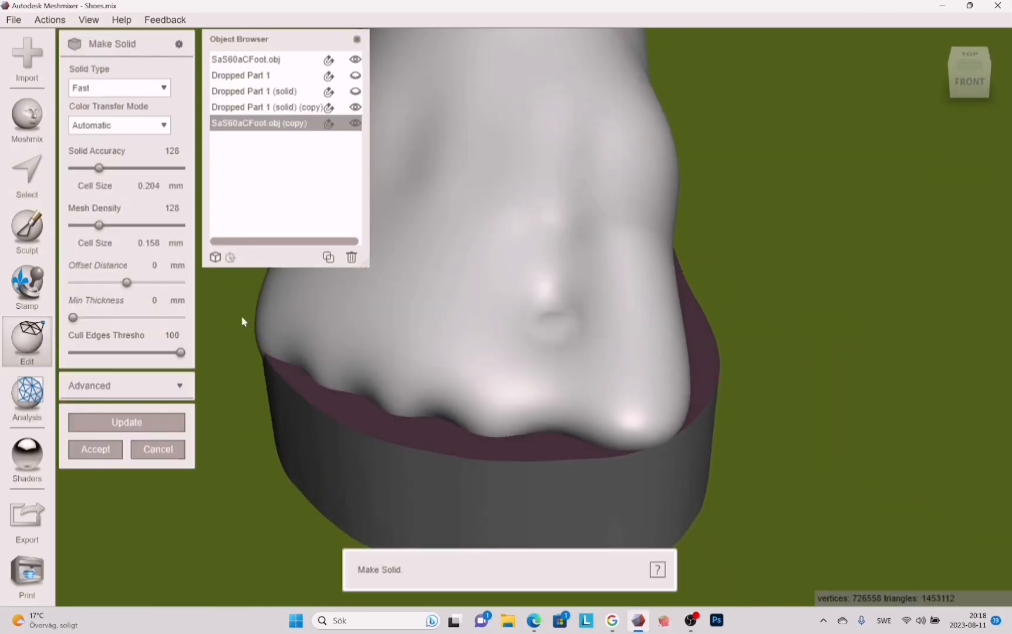
pyautogui.click(151, 425)
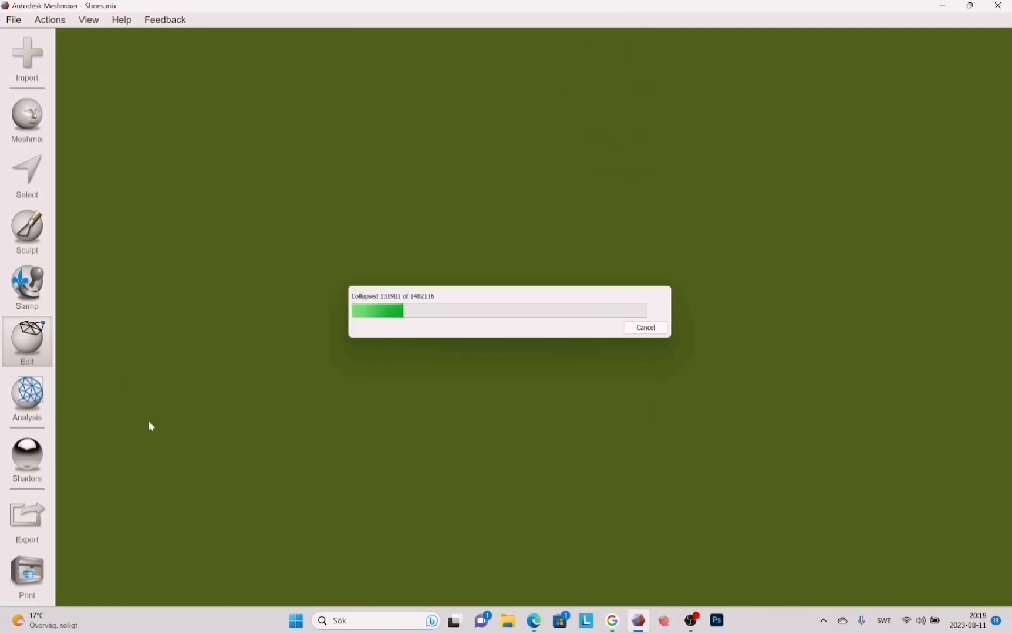
pyautogui.click(94, 449)
pyautogui.click(13, 19)
pyautogui.click(24, 48)
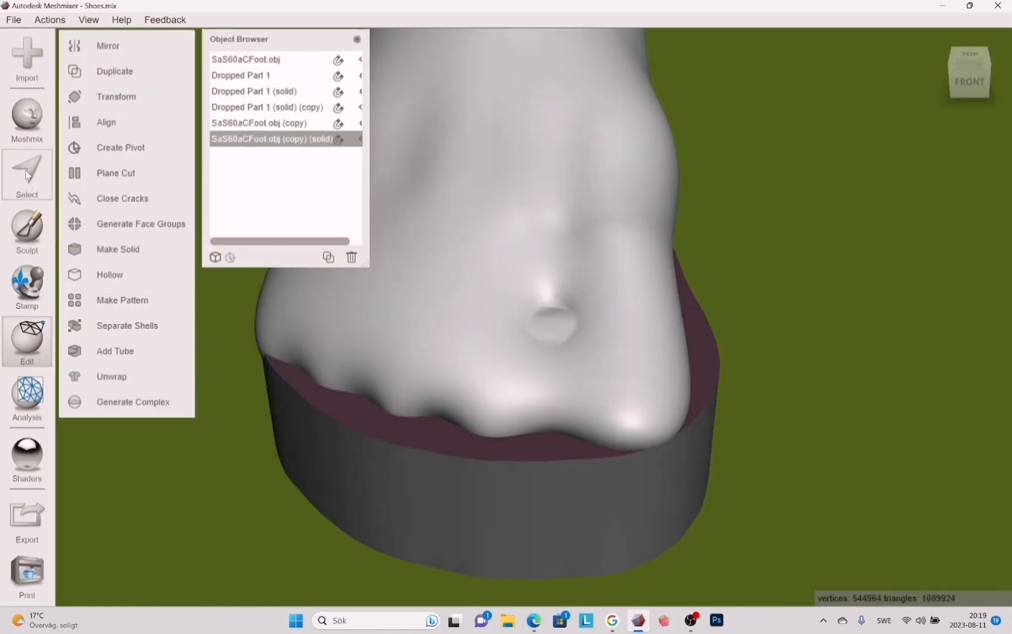
# Smooth the filled dent beside the big toe on the solid foot copy.
pyautogui.click(26, 174)
pyautogui.hotkey('ctrl', 'f')
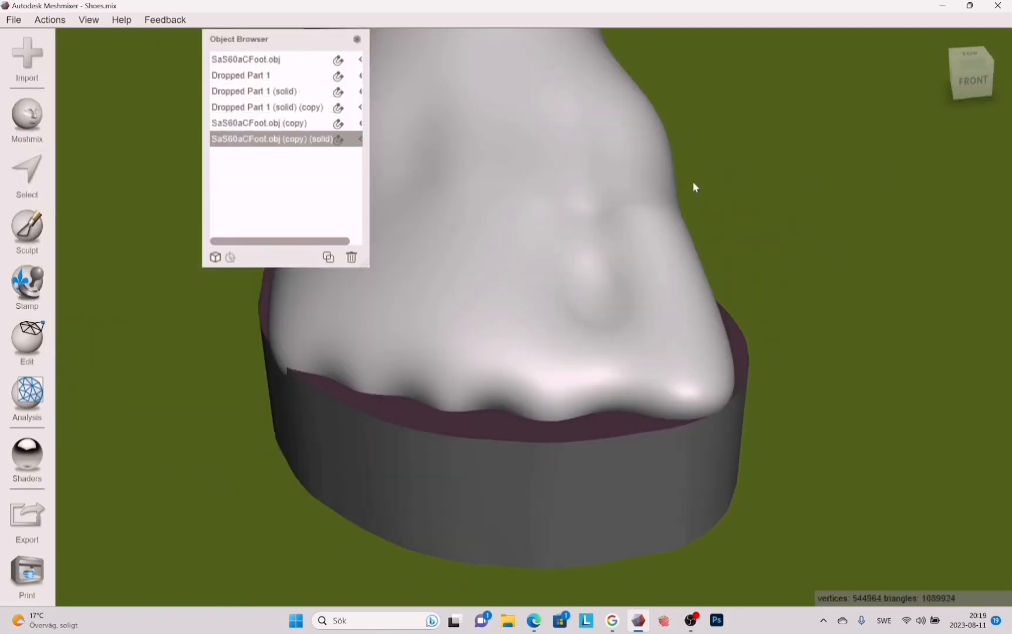
pyautogui.click(294, 123)
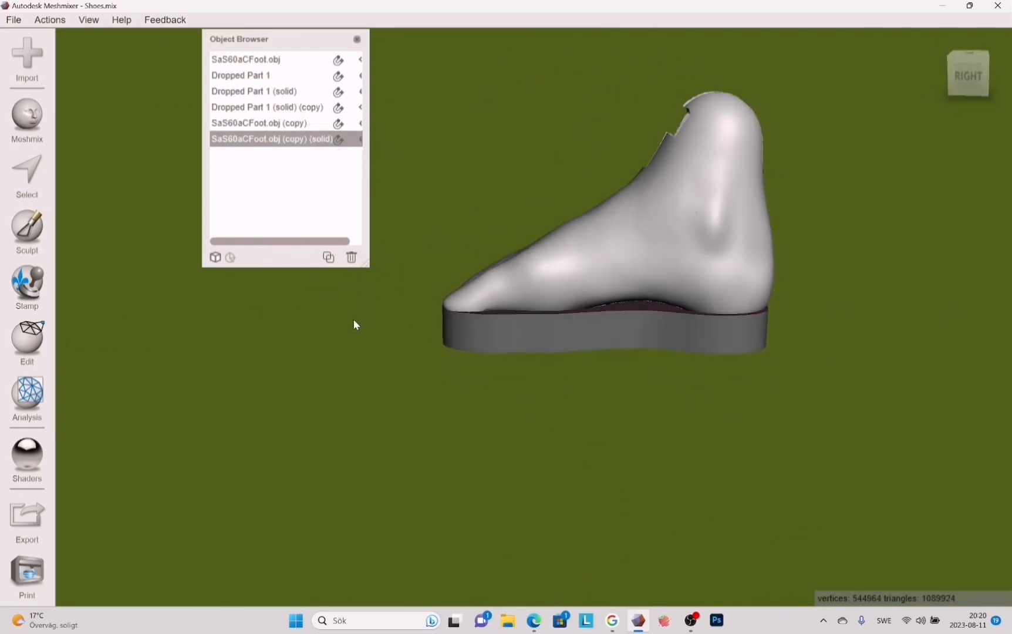
# Select the lower part of the solid foot copy and lower it into the sole with Transform, clearing the selection once accepted.
pyautogui.press('s')
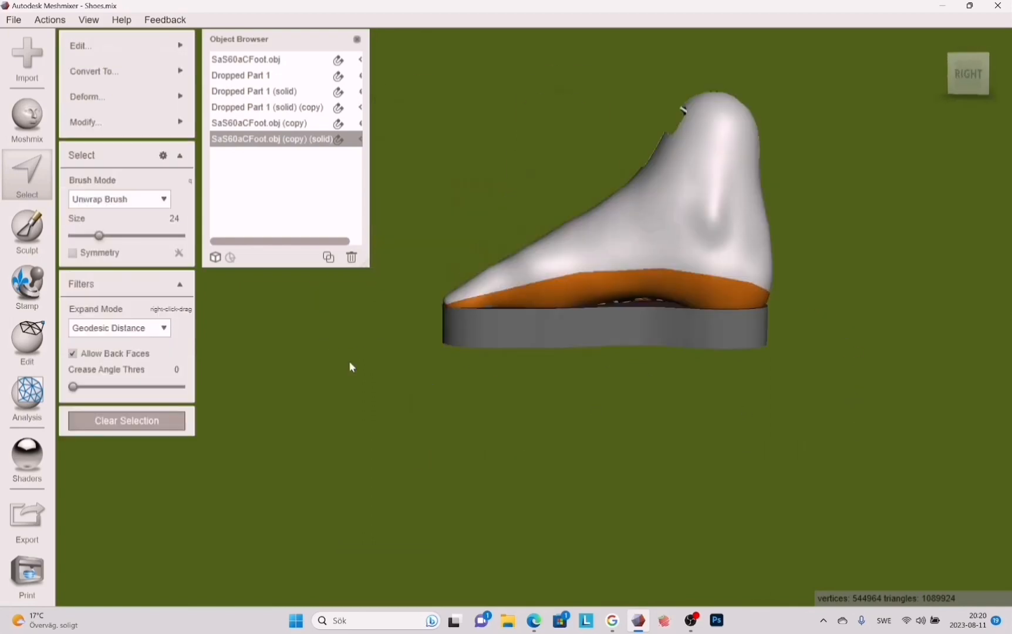
pyautogui.click(88, 97)
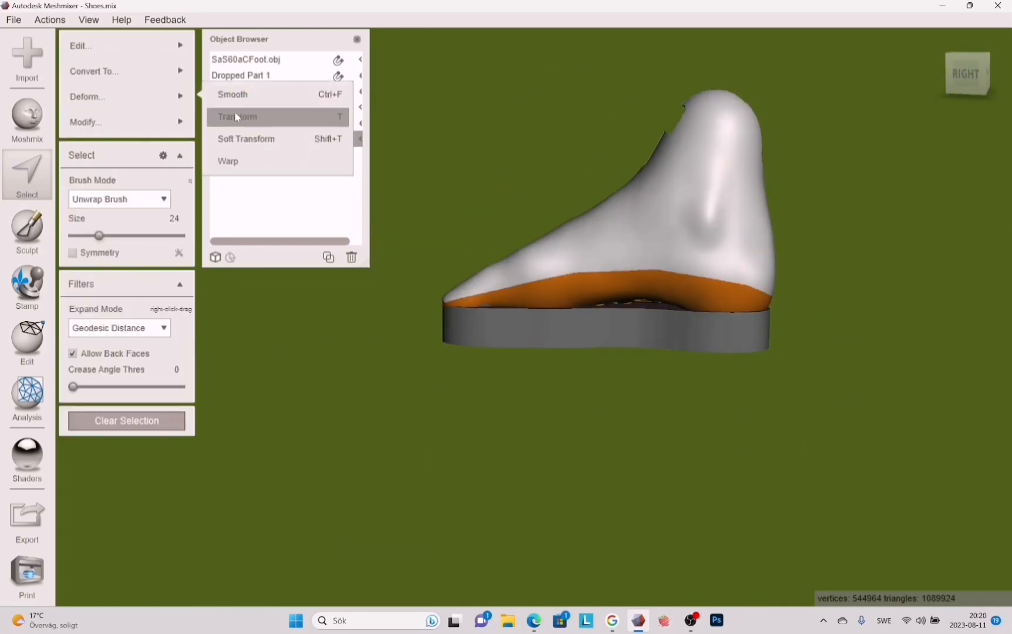
pyautogui.click(238, 116)
pyautogui.moveTo(611, 333); pyautogui.dragTo(608, 343)
pyautogui.moveTo(422, 351); pyautogui.dragTo(605, 364, button='right')
pyautogui.click(106, 115)
pyautogui.press('Escape')
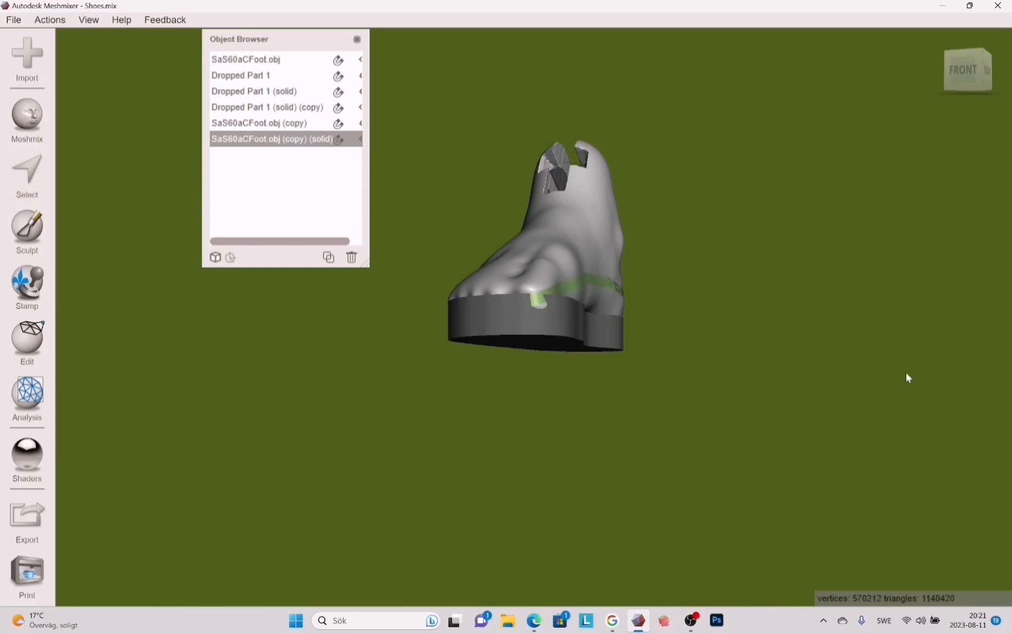
# Lasso-select the ankle part of the solid foot copy above the shoe opening and contract the selection.
pyautogui.moveTo(906, 375); pyautogui.dragTo(720, 377, button='right')
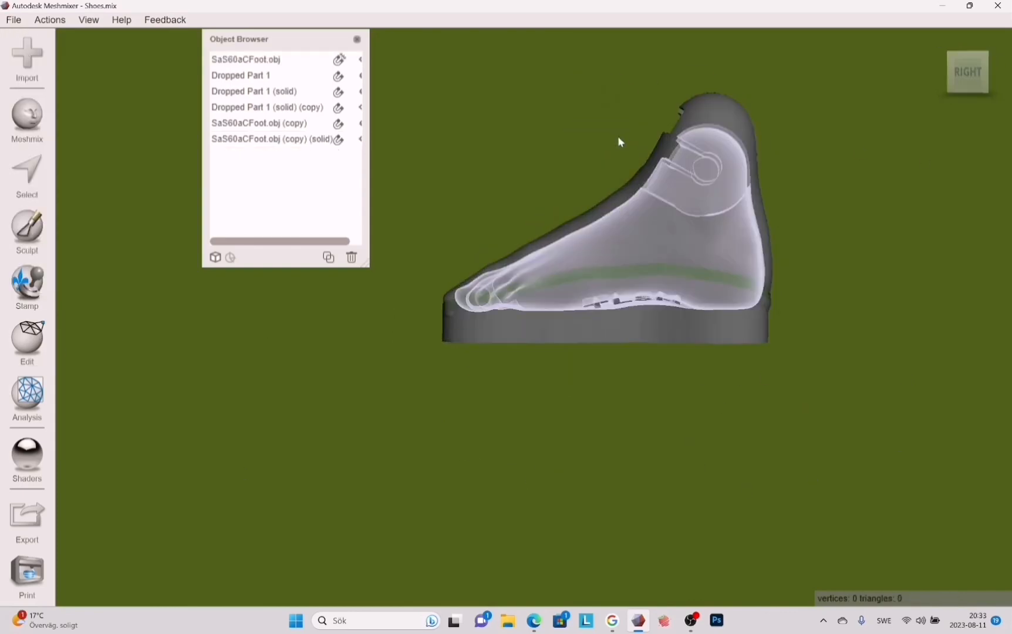
pyautogui.click(616, 187)
pyautogui.press('s')
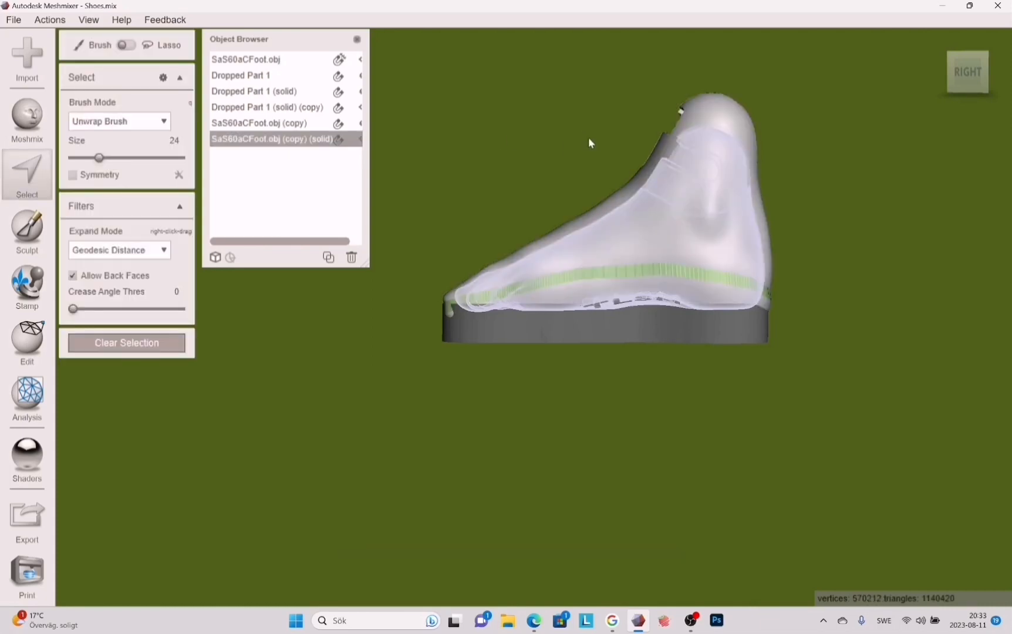
pyautogui.moveTo(589, 142)
pyautogui.mouseDown()
pyautogui.moveTo(775, 242)
pyautogui.moveTo(863, 199)
pyautogui.mouseUp()
pyautogui.moveTo(129, 121)
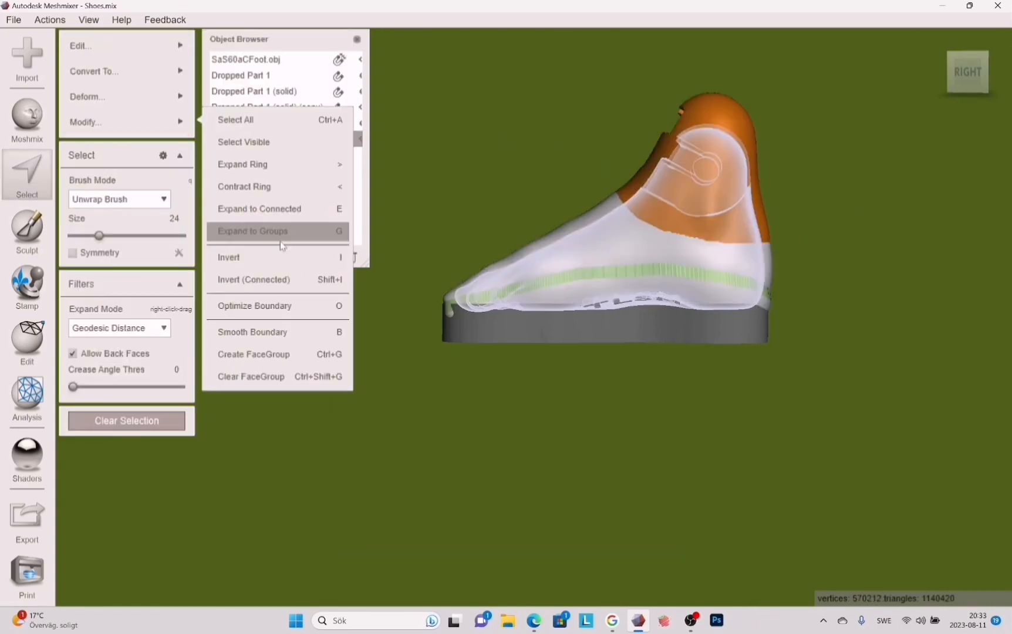
pyautogui.click(274, 192)
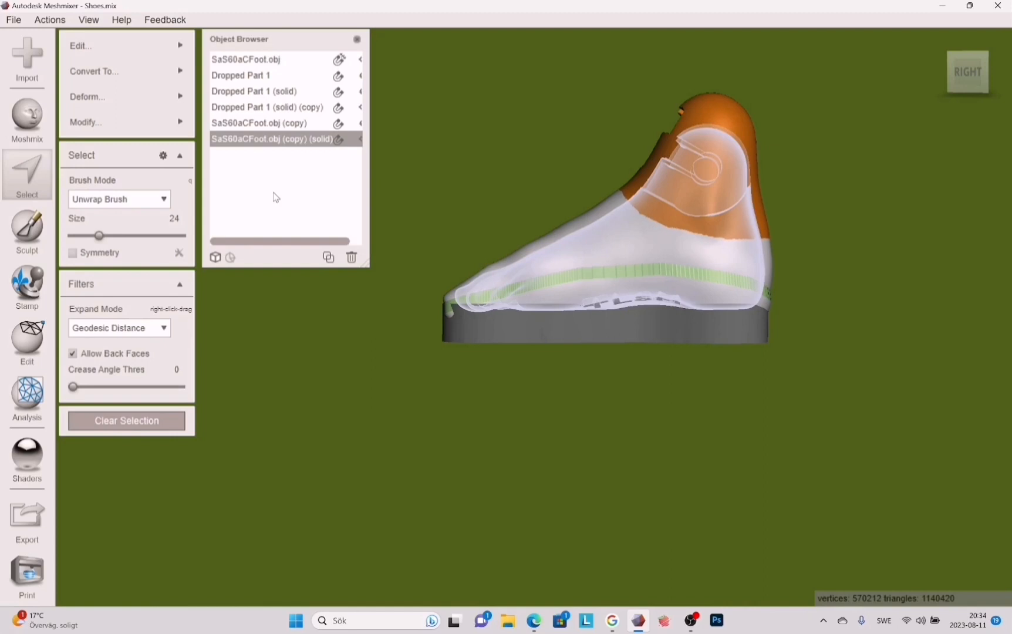
pyautogui.moveTo(117, 46)
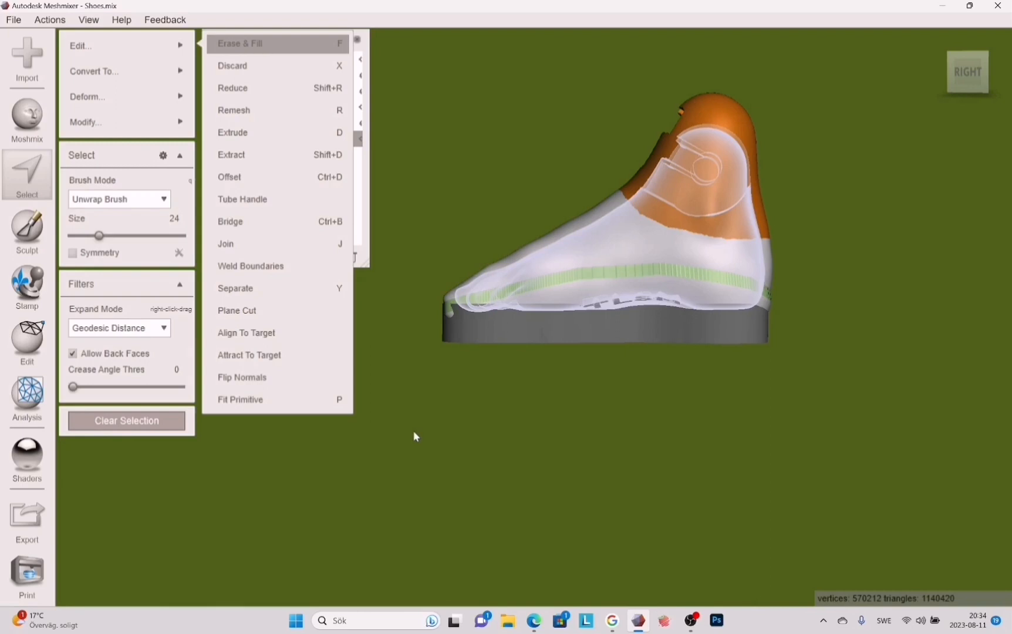
pyautogui.press('f')
pyautogui.click(155, 276)
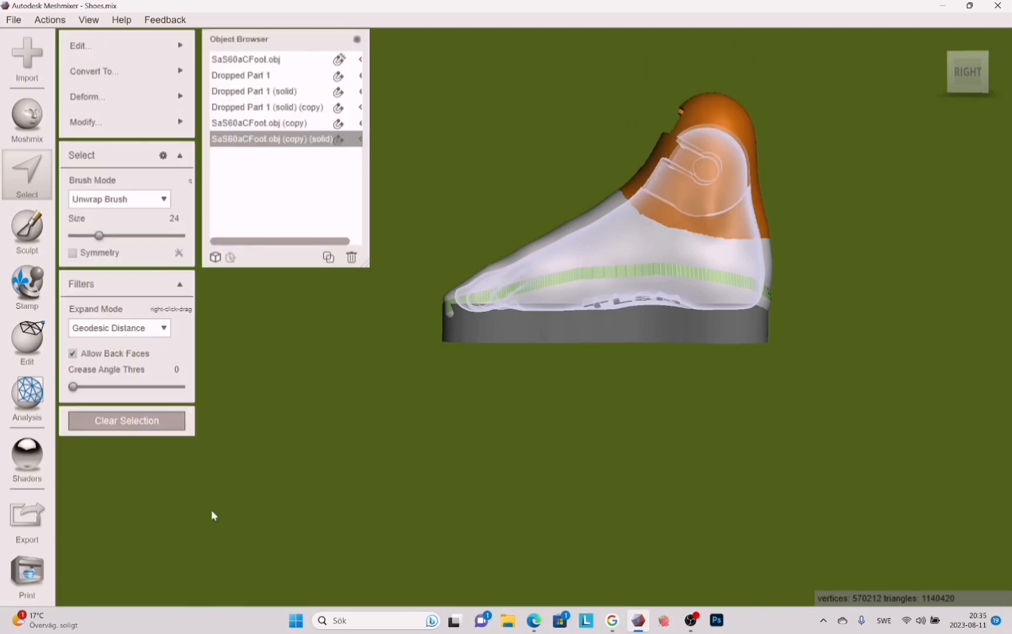
# Close the ankle opening of the solid foot copy with Inspector, auto-repairing everything with Flat Fill.
pyautogui.click(27, 394)
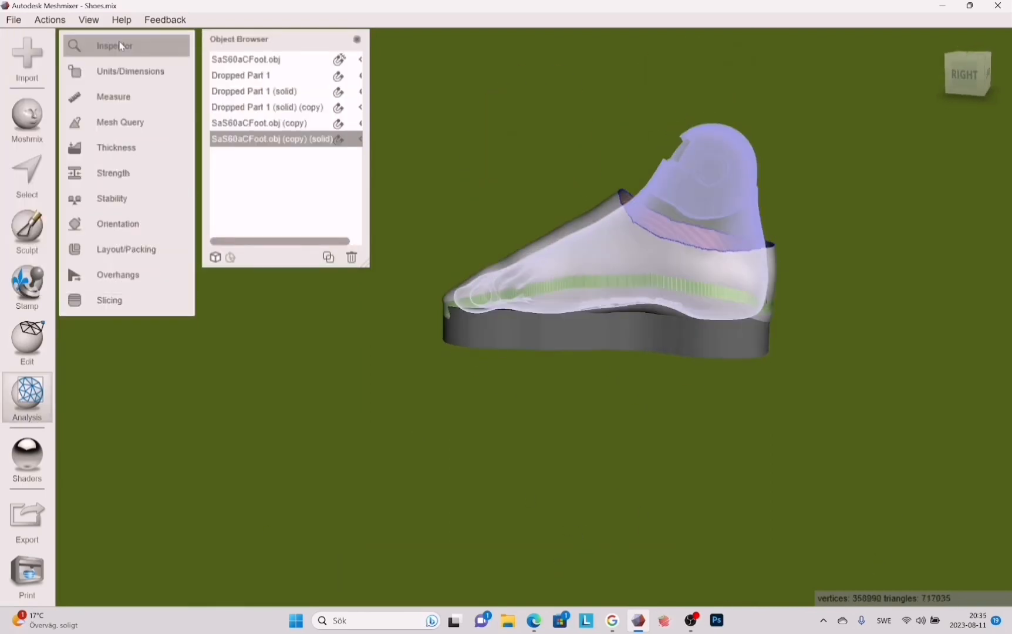
pyautogui.click(121, 46)
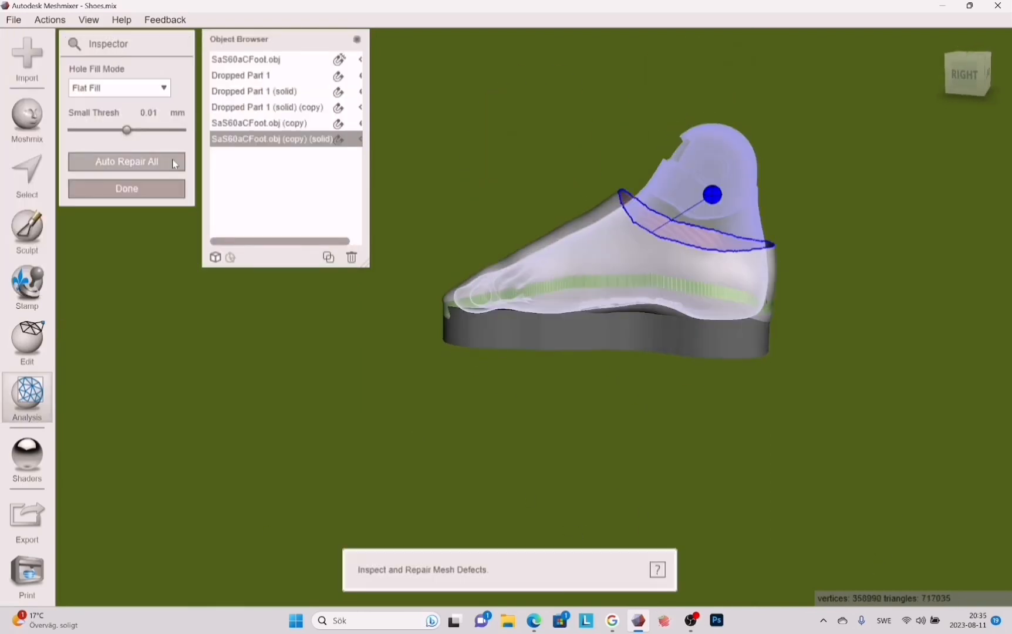
pyautogui.click(174, 163)
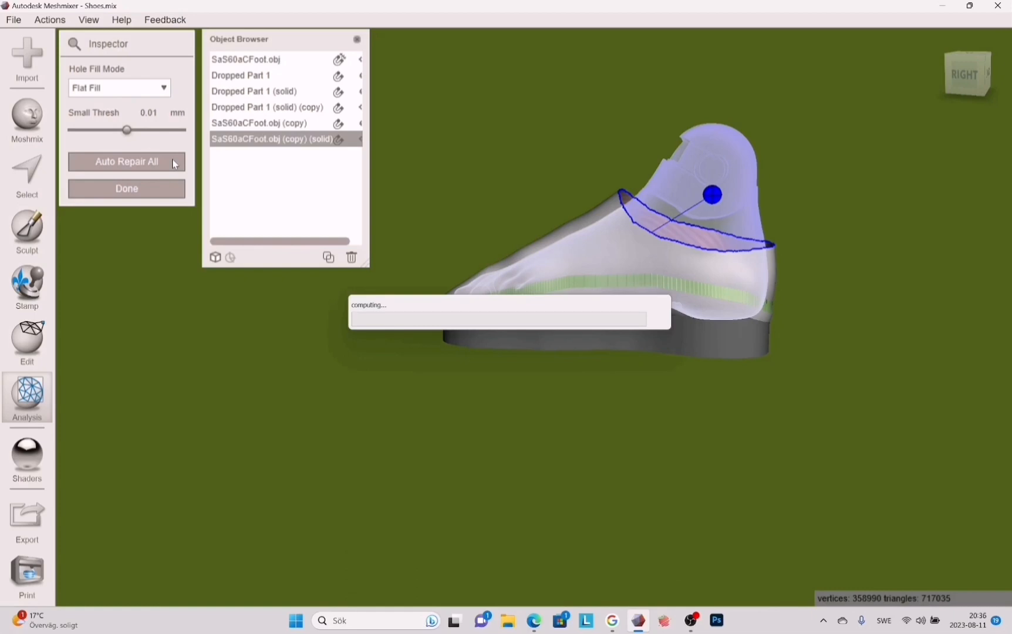
pyautogui.click(127, 188)
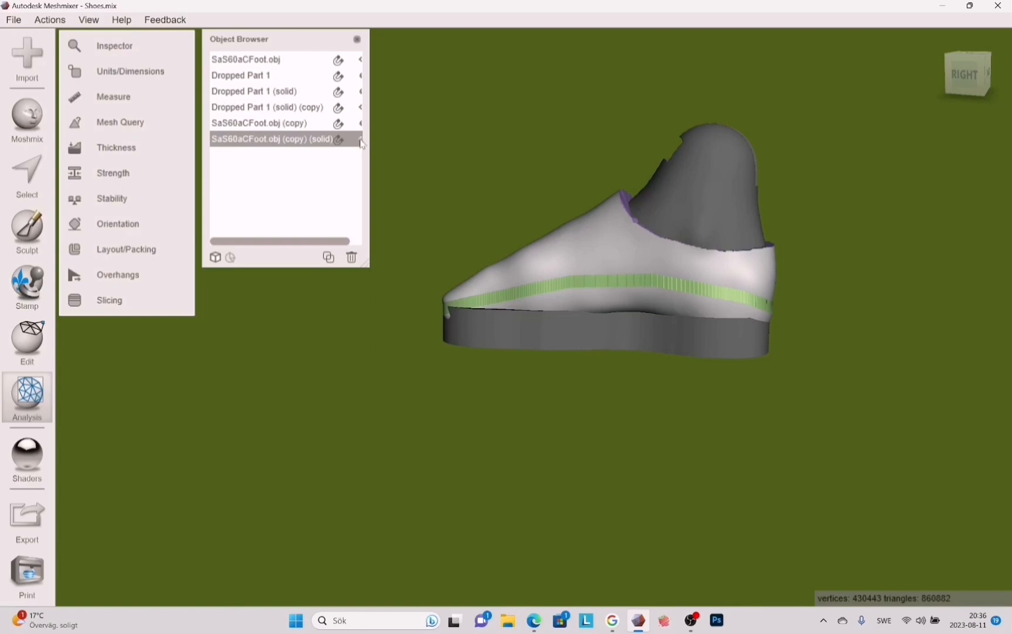
# Hide the original SaS60aCFoot.obj foot so only the sole and the closed upper stay in view.
pyautogui.click(360, 140)
pyautogui.click(360, 139)
pyautogui.click(359, 107)
pyautogui.click(358, 107)
pyautogui.click(356, 58)
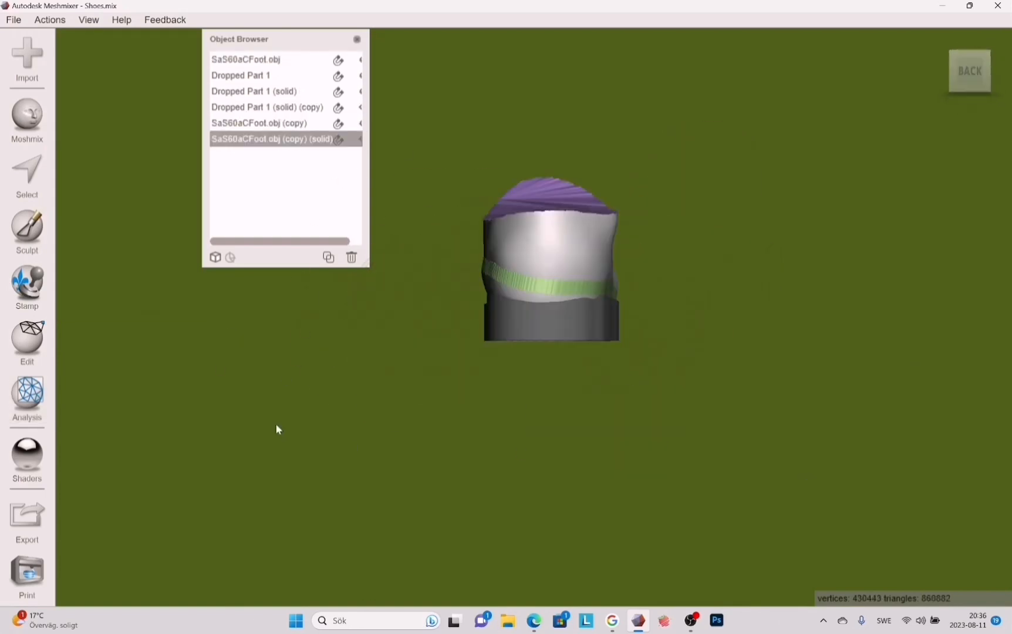
# Sculpt over the toes at the front of the upper with strength 51, size 62 and depth 14.
pyautogui.moveTo(276, 426)
pyautogui.mouseDown(button='right')
pyautogui.moveTo(674, 479)
pyautogui.moveTo(79, 280)
pyautogui.mouseUp(button='right')
pyautogui.click(26, 229)
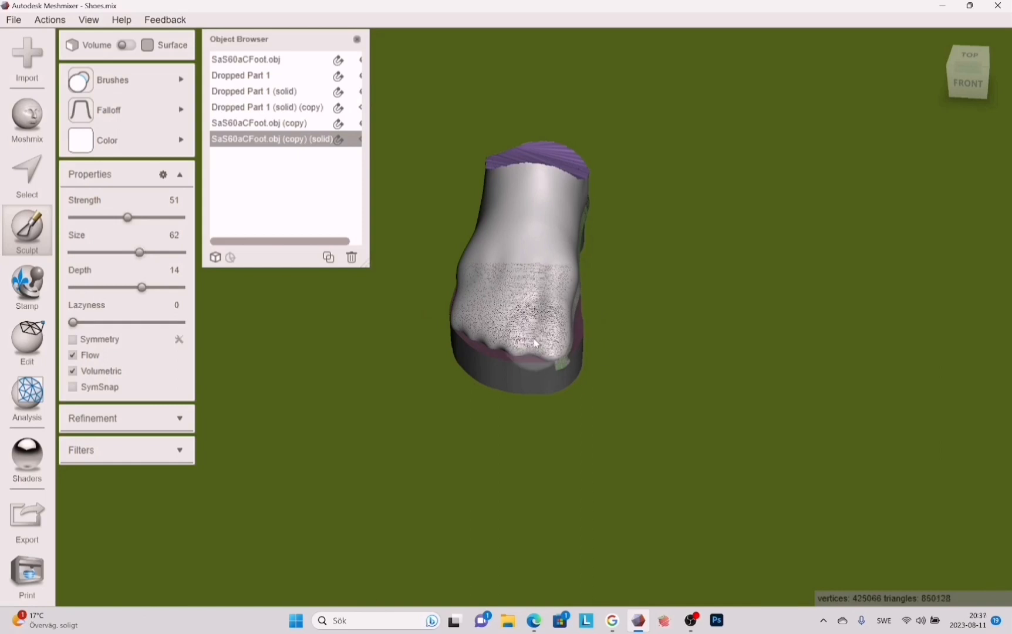
pyautogui.moveTo(535, 343); pyautogui.dragTo(532, 356)
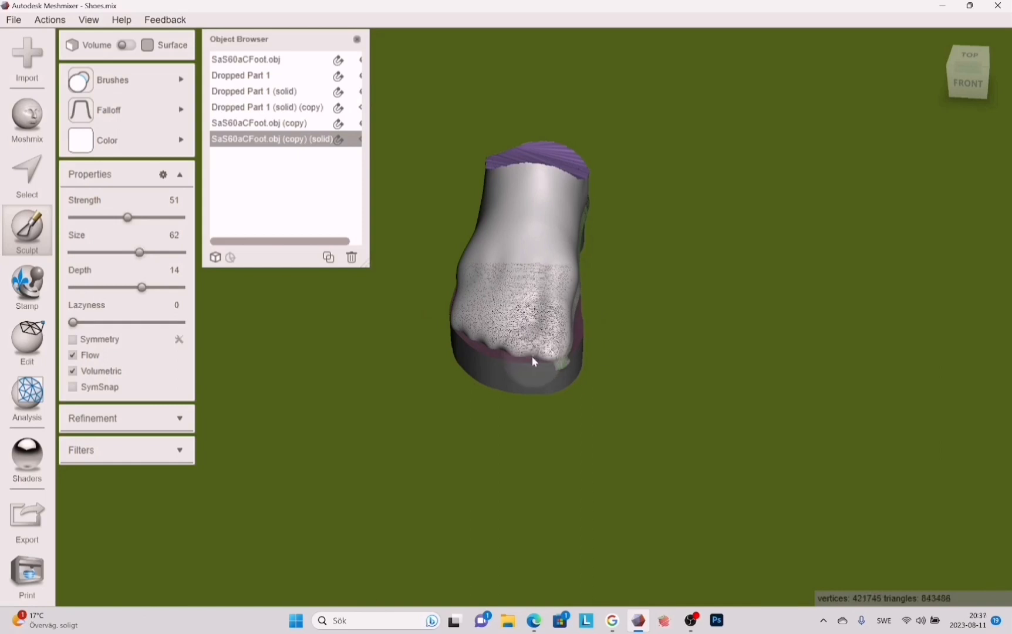
pyautogui.moveTo(532, 357)
pyautogui.mouseDown(button='right')
pyautogui.moveTo(734, 388)
pyautogui.moveTo(535, 355)
pyautogui.moveTo(579, 325)
pyautogui.mouseUp(button='right')
pyautogui.click(535, 355)
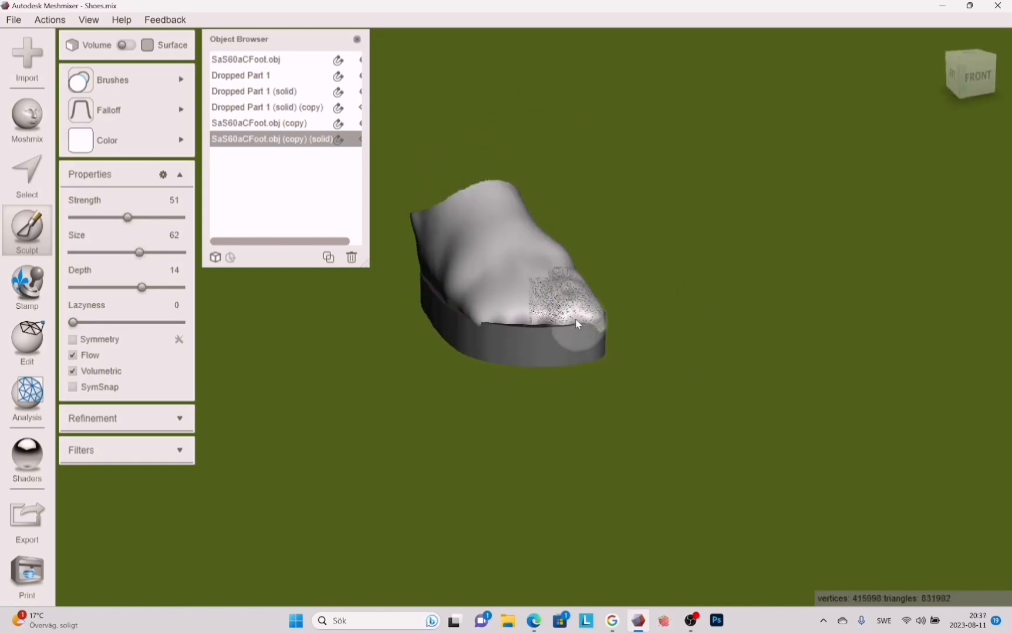
# Continue sculpting along both sides of the upper and around its heel with the same brush.
pyautogui.moveTo(499, 322)
pyautogui.mouseDown(button='right')
pyautogui.moveTo(582, 300)
pyautogui.moveTo(562, 263)
pyautogui.moveTo(526, 363)
pyautogui.moveTo(516, 322)
pyautogui.mouseUp(button='right')
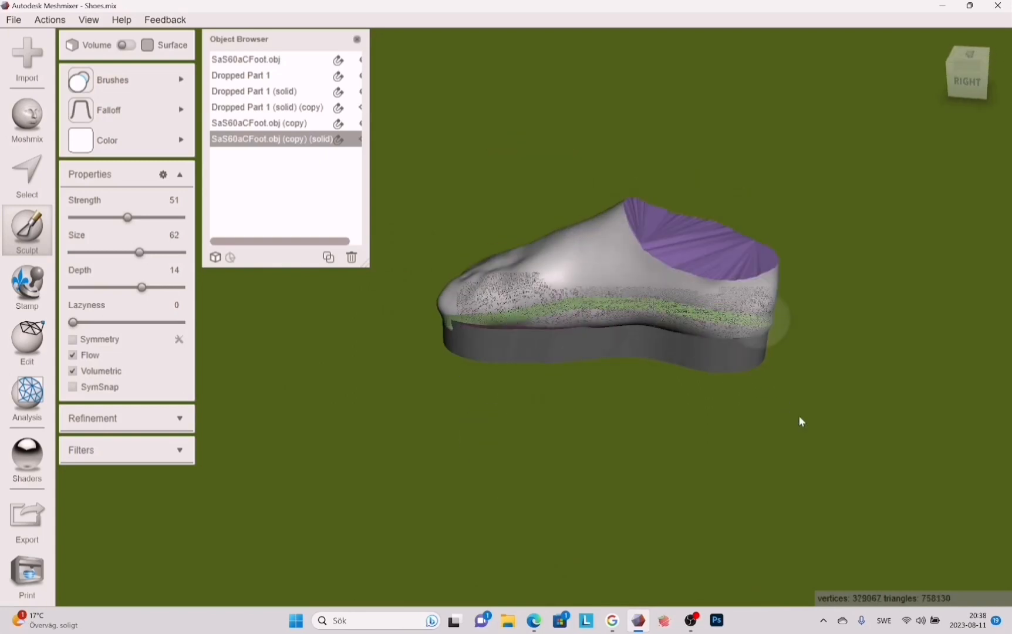
pyautogui.moveTo(800, 420); pyautogui.dragTo(483, 375, button='right')
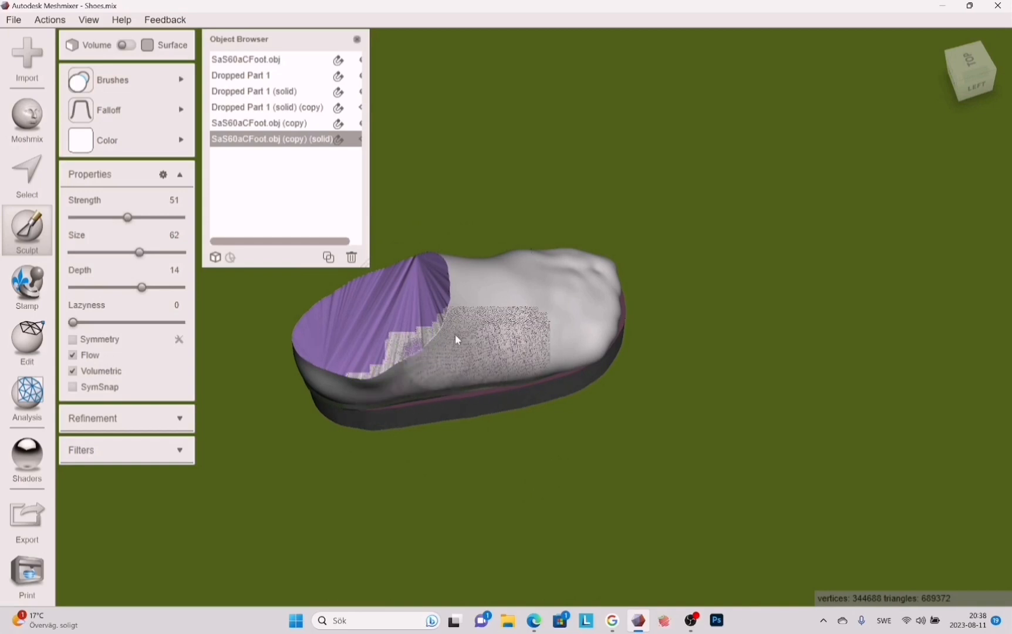
pyautogui.moveTo(456, 339)
pyautogui.mouseDown(button='right')
pyautogui.moveTo(510, 296)
pyautogui.moveTo(698, 479)
pyautogui.moveTo(503, 388)
pyautogui.moveTo(673, 308)
pyautogui.moveTo(535, 397)
pyautogui.mouseUp(button='right')
pyautogui.moveTo(535, 397); pyautogui.dragTo(575, 347)
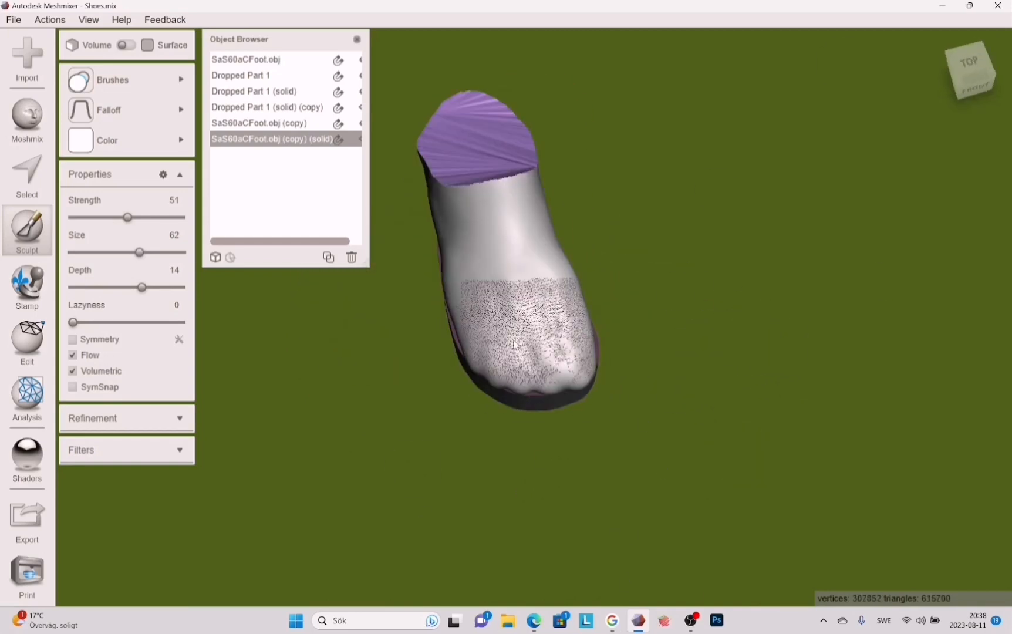
# Sculpt over the forefoot, toes and remaining surface of the upper with the same brush, and save the project.
pyautogui.moveTo(516, 345); pyautogui.dragTo(517, 375, button='right')
pyautogui.moveTo(409, 333); pyautogui.dragTo(506, 325, button='right')
pyautogui.moveTo(574, 353)
pyautogui.mouseDown(button='right')
pyautogui.moveTo(815, 524)
pyautogui.moveTo(634, 390)
pyautogui.moveTo(628, 317)
pyautogui.mouseUp(button='right')
pyautogui.moveTo(622, 317); pyautogui.dragTo(583, 317)
pyautogui.moveTo(583, 317); pyautogui.dragTo(528, 337, button='right')
pyautogui.moveTo(528, 323)
pyautogui.mouseDown()
pyautogui.moveTo(572, 321)
pyautogui.moveTo(503, 324)
pyautogui.mouseUp()
pyautogui.moveTo(503, 329)
pyautogui.mouseDown(button='right')
pyautogui.moveTo(623, 393)
pyautogui.moveTo(626, 372)
pyautogui.mouseUp(button='right')
pyautogui.moveTo(420, 258); pyautogui.dragTo(543, 282)
pyautogui.moveTo(447, 395)
pyautogui.mouseDown(button='right')
pyautogui.moveTo(261, 473)
pyautogui.moveTo(118, 405)
pyautogui.mouseUp(button='right')
pyautogui.moveTo(506, 282)
pyautogui.mouseDown()
pyautogui.moveTo(547, 299)
pyautogui.moveTo(722, 276)
pyautogui.mouseUp()
pyautogui.moveTo(575, 364); pyautogui.dragTo(561, 469, button='right')
pyautogui.moveTo(581, 346)
pyautogui.mouseDown()
pyautogui.moveTo(546, 311)
pyautogui.moveTo(487, 282)
pyautogui.mouseUp()
pyautogui.moveTo(810, 387)
pyautogui.mouseDown(button='right')
pyautogui.moveTo(745, 352)
pyautogui.moveTo(763, 411)
pyautogui.mouseUp(button='right')
pyautogui.moveTo(487, 346); pyautogui.dragTo(558, 358)
pyautogui.click(13, 20)
pyautogui.click(88, 140)
# Select the forefoot and toe area of the upper, smooth it with Max Smoothness, and clear the selection.
pyautogui.click(27, 174)
pyautogui.moveTo(487, 376); pyautogui.dragTo(474, 314, button='right')
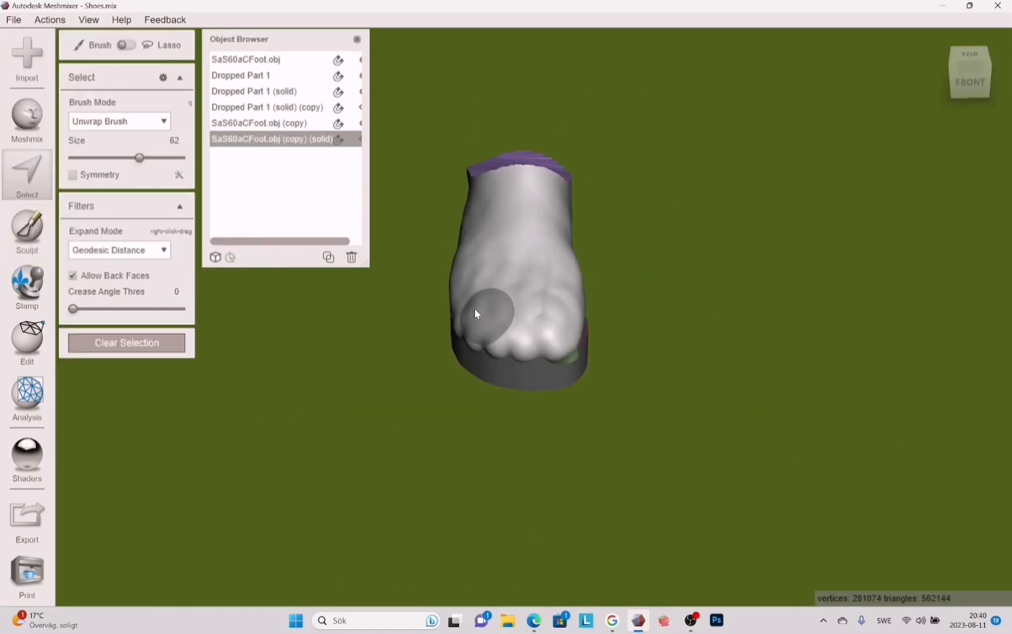
pyautogui.moveTo(508, 285); pyautogui.dragTo(572, 275)
pyautogui.click(87, 96)
pyautogui.click(237, 95)
pyautogui.click(119, 88)
pyautogui.click(137, 135)
pyautogui.click(95, 221)
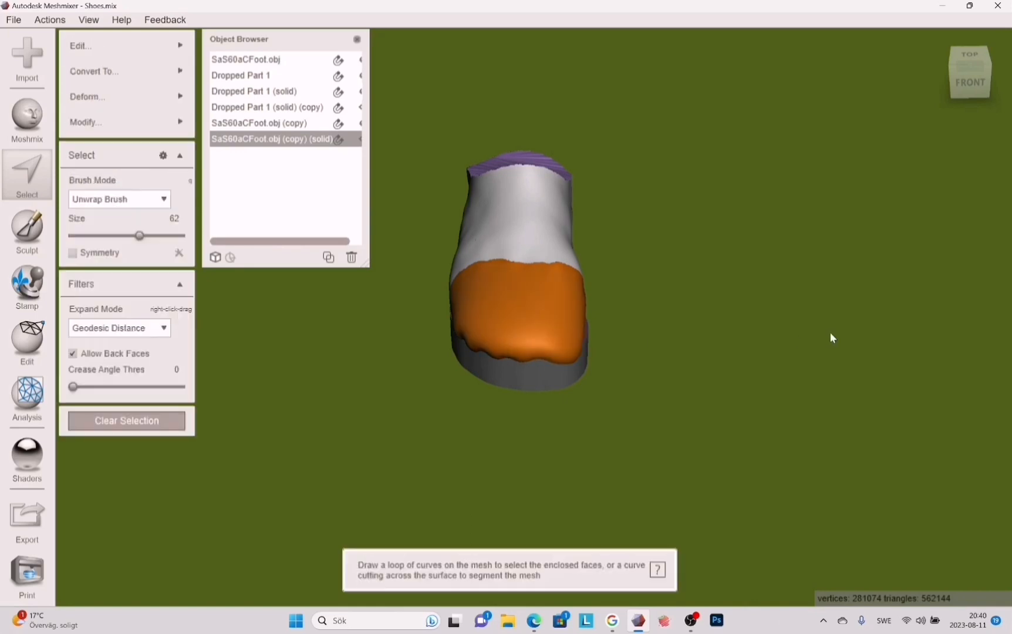
pyautogui.moveTo(831, 336)
pyautogui.mouseDown(button='right')
pyautogui.moveTo(760, 434)
pyautogui.moveTo(762, 377)
pyautogui.moveTo(825, 416)
pyautogui.moveTo(603, 448)
pyautogui.moveTo(593, 400)
pyautogui.mouseUp(button='right')
pyautogui.press('Escape')
# Select the toe tip of the upper just above the sole, smooth it with Max Smoothness, and clear the selection.
pyautogui.moveTo(470, 331)
pyautogui.mouseDown()
pyautogui.moveTo(516, 362)
pyautogui.moveTo(586, 337)
pyautogui.mouseUp()
pyautogui.moveTo(616, 375); pyautogui.dragTo(544, 376, button='right')
pyautogui.moveTo(475, 388)
pyautogui.mouseDown(button='right')
pyautogui.moveTo(623, 382)
pyautogui.moveTo(528, 388)
pyautogui.mouseUp(button='right')
pyautogui.click(88, 97)
pyautogui.click(226, 96)
pyautogui.click(119, 88)
pyautogui.click(138, 135)
pyautogui.moveTo(309, 358); pyautogui.dragTo(141, 330, button='right')
pyautogui.click(95, 221)
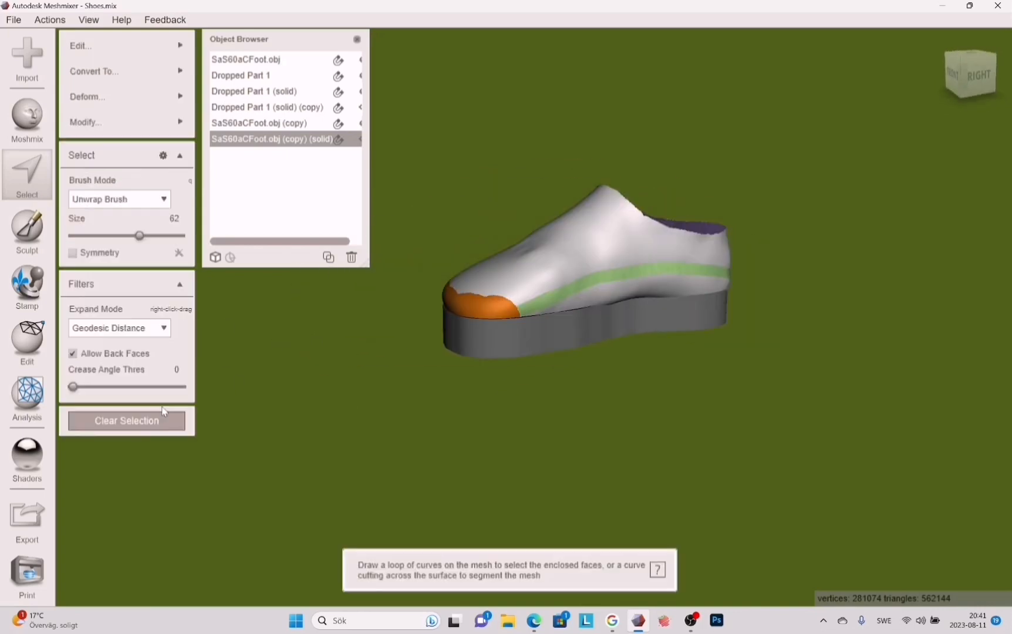
pyautogui.click(158, 418)
# Select the whole toe cap of the upper, smooth it with Max Smoothness, and clear the selection.
pyautogui.moveTo(773, 455)
pyautogui.mouseDown(button='right')
pyautogui.moveTo(256, 389)
pyautogui.moveTo(492, 404)
pyautogui.moveTo(492, 446)
pyautogui.mouseUp(button='right')
pyautogui.press('s')
pyautogui.moveTo(471, 311); pyautogui.dragTo(558, 328)
pyautogui.moveTo(610, 411)
pyautogui.mouseDown(button='right')
pyautogui.moveTo(610, 375)
pyautogui.moveTo(531, 378)
pyautogui.moveTo(777, 399)
pyautogui.mouseUp(button='right')
pyautogui.click(122, 91)
pyautogui.click(232, 94)
pyautogui.click(119, 88)
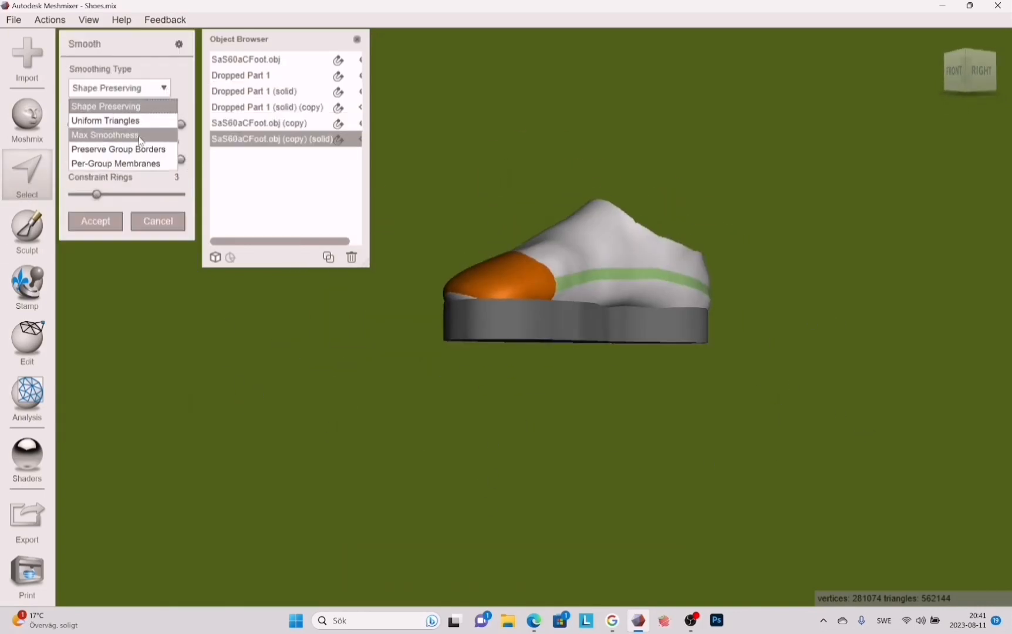
pyautogui.click(138, 135)
pyautogui.moveTo(276, 410); pyautogui.dragTo(167, 420, button='right')
pyautogui.click(95, 222)
pyautogui.press('Escape')
# Select the upper's left side from behind the toe cap toward the heel, apply Max Smoothness, and clear the selection.
pyautogui.moveTo(374, 427)
pyautogui.mouseDown(button='right')
pyautogui.moveTo(419, 338)
pyautogui.moveTo(804, 495)
pyautogui.moveTo(804, 329)
pyautogui.mouseUp(button='right')
pyautogui.click(23, 176)
pyautogui.moveTo(463, 293); pyautogui.dragTo(549, 265)
pyautogui.moveTo(549, 266); pyautogui.dragTo(531, 359, button='right')
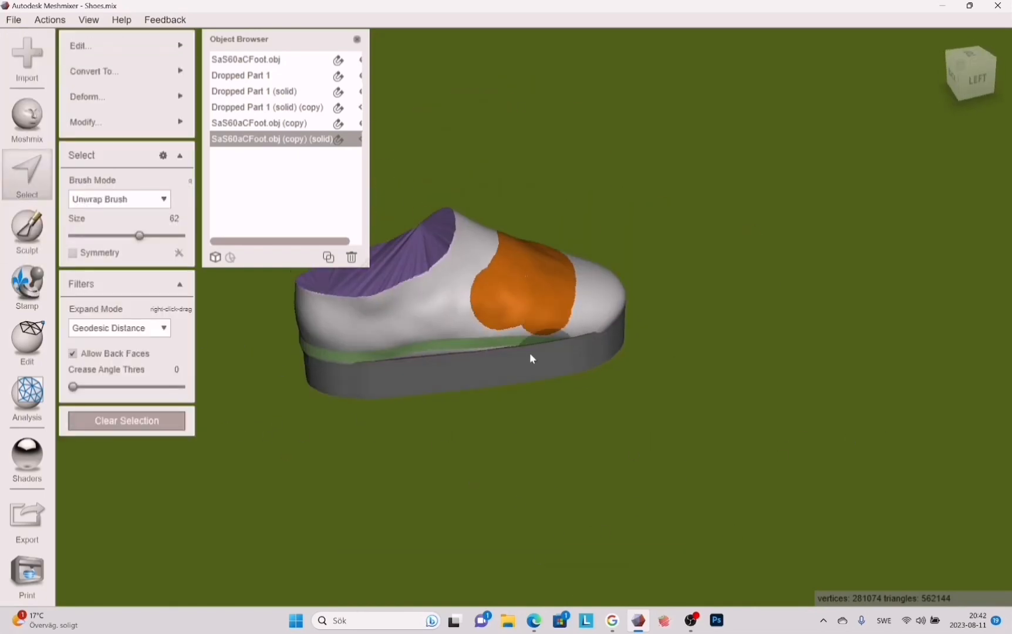
pyautogui.moveTo(480, 305); pyautogui.dragTo(645, 381, button='right')
pyautogui.moveTo(94, 96)
pyautogui.click(229, 92)
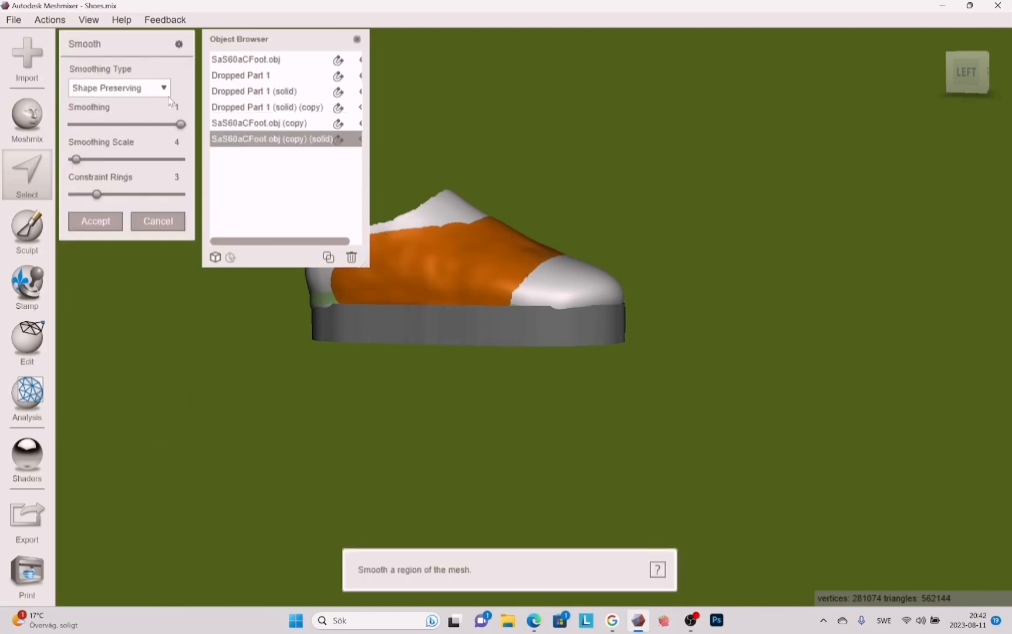
pyautogui.click(119, 89)
pyautogui.click(128, 135)
pyautogui.click(95, 221)
pyautogui.moveTo(766, 415)
pyautogui.mouseDown(button='right')
pyautogui.moveTo(494, 478)
pyautogui.moveTo(446, 516)
pyautogui.mouseUp(button='right')
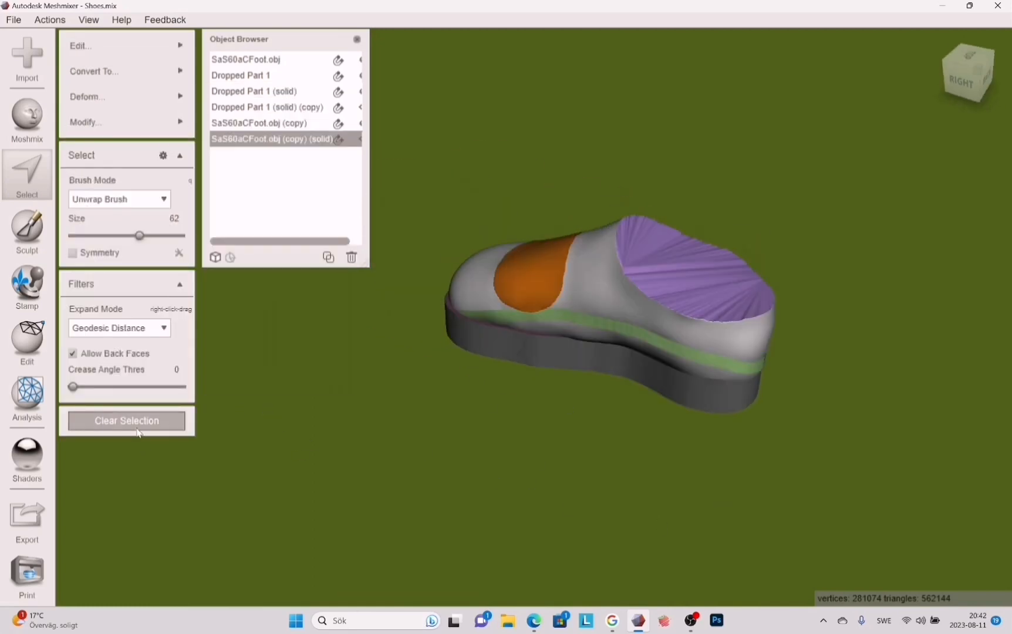
pyautogui.click(127, 420)
# Select the upper's right side and instep between toe cap and heel, apply Max Smoothness, and clear the selection.
pyautogui.moveTo(411, 353); pyautogui.dragTo(416, 387, button='right')
pyautogui.moveTo(511, 345); pyautogui.dragTo(550, 252, button='right')
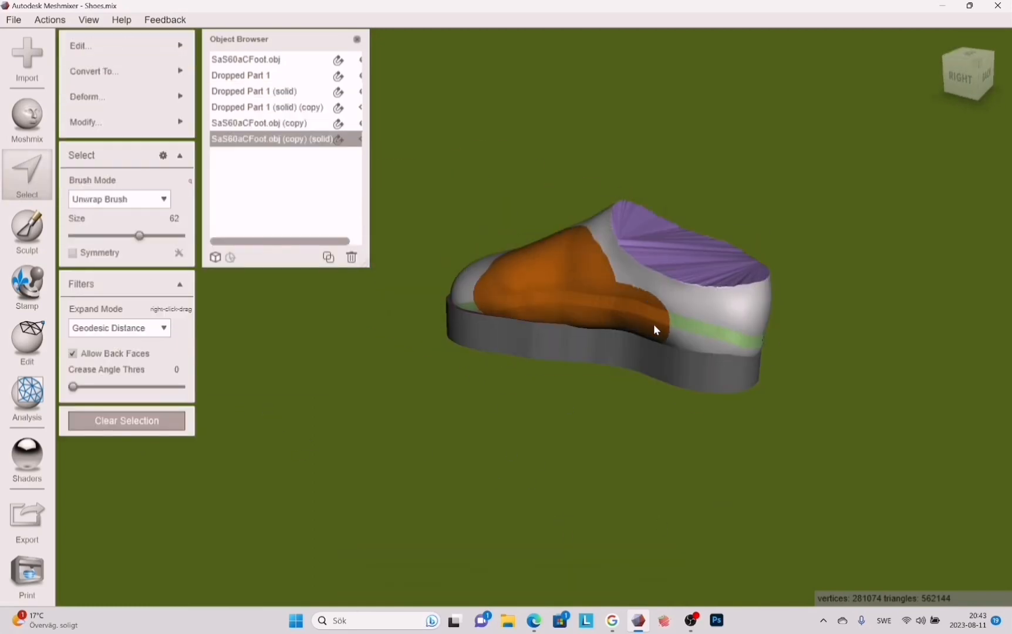
pyautogui.moveTo(558, 421); pyautogui.dragTo(587, 247, button='right')
pyautogui.moveTo(88, 96)
pyautogui.click(228, 93)
pyautogui.moveTo(645, 364); pyautogui.dragTo(759, 434, button='right')
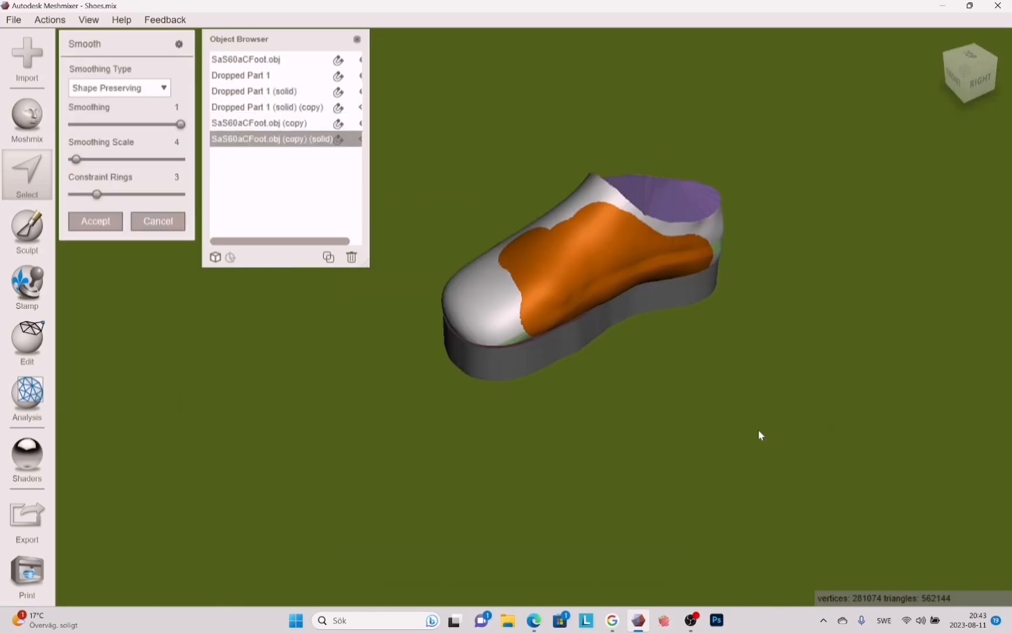
pyautogui.click(165, 90)
pyautogui.click(129, 135)
pyautogui.click(101, 221)
pyautogui.click(127, 421)
pyautogui.moveTo(194, 452); pyautogui.dragTo(223, 434, button='right')
pyautogui.click(14, 20)
# Select the heel and rear right side of the upper below the shoe opening and smooth it with Max Smoothness.
pyautogui.moveTo(528, 422); pyautogui.dragTo(599, 458, button='right')
pyautogui.click(27, 173)
pyautogui.moveTo(646, 411); pyautogui.dragTo(758, 470, button='right')
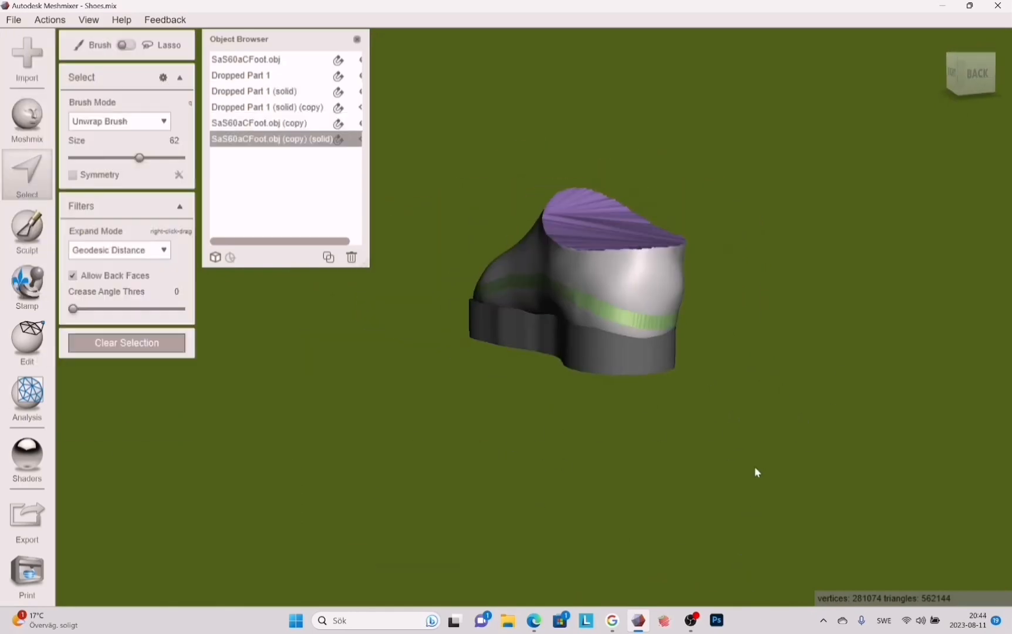
pyautogui.moveTo(641, 394); pyautogui.dragTo(671, 388, button='right')
pyautogui.moveTo(539, 273); pyautogui.dragTo(369, 366, button='right')
pyautogui.click(88, 96)
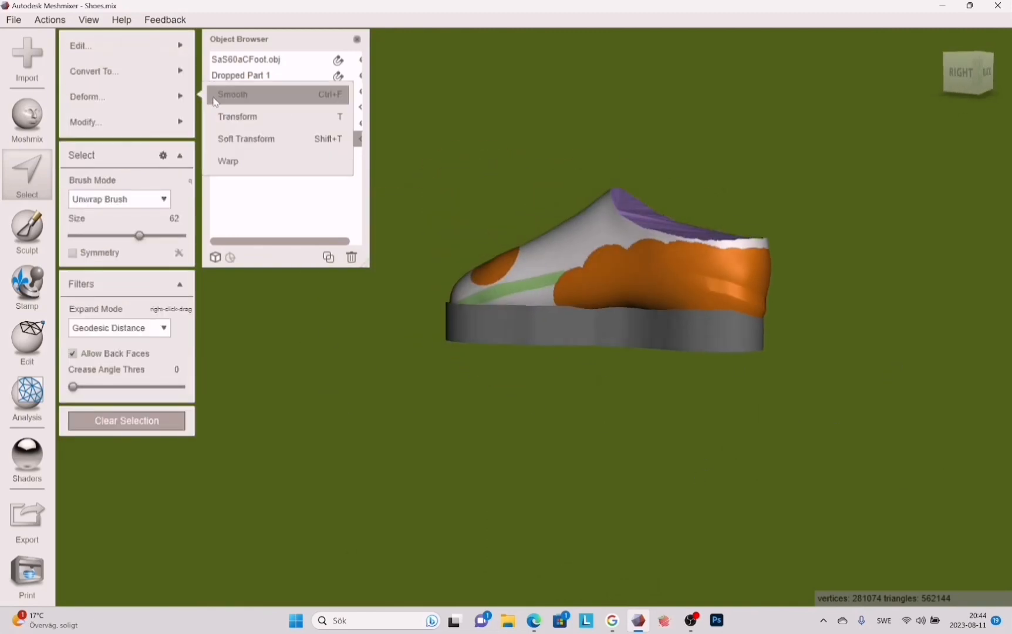
pyautogui.click(235, 92)
pyautogui.click(119, 88)
pyautogui.click(103, 133)
pyautogui.press('Return')
pyautogui.moveTo(384, 422); pyautogui.dragTo(586, 344, button='right')
# Select the upper's lower edge along the sole at the toe and heel, apply Max Smoothness, and clear the selection.
pyautogui.click(27, 175)
pyautogui.moveTo(508, 310); pyautogui.dragTo(549, 296)
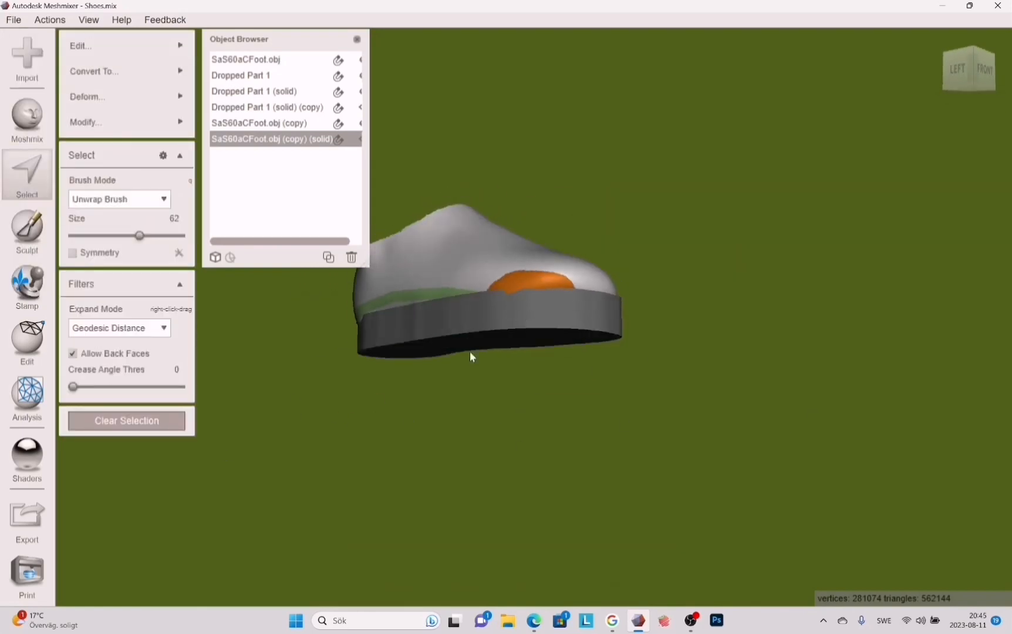
pyautogui.moveTo(470, 351); pyautogui.dragTo(526, 280, button='right')
pyautogui.moveTo(526, 282); pyautogui.dragTo(581, 302)
pyautogui.moveTo(646, 306)
pyautogui.mouseDown(button='right')
pyautogui.moveTo(594, 361)
pyautogui.moveTo(545, 337)
pyautogui.moveTo(557, 355)
pyautogui.mouseUp(button='right')
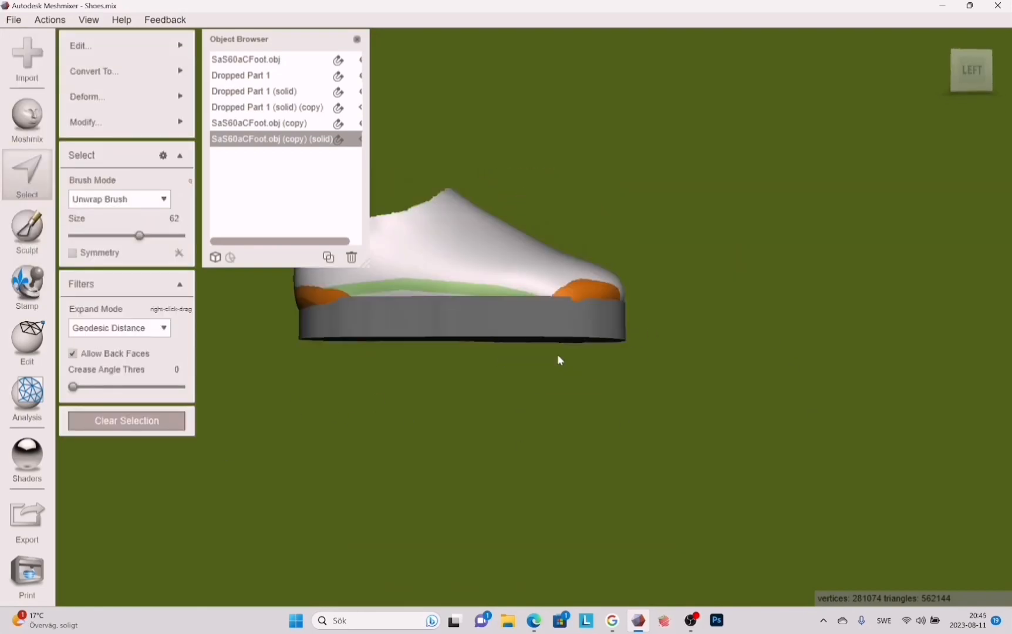
pyautogui.click(89, 96)
pyautogui.click(235, 94)
pyautogui.click(119, 88)
pyautogui.click(147, 137)
pyautogui.press('Return')
pyautogui.moveTo(233, 419); pyautogui.dragTo(740, 428, button='right')
pyautogui.press('Escape')
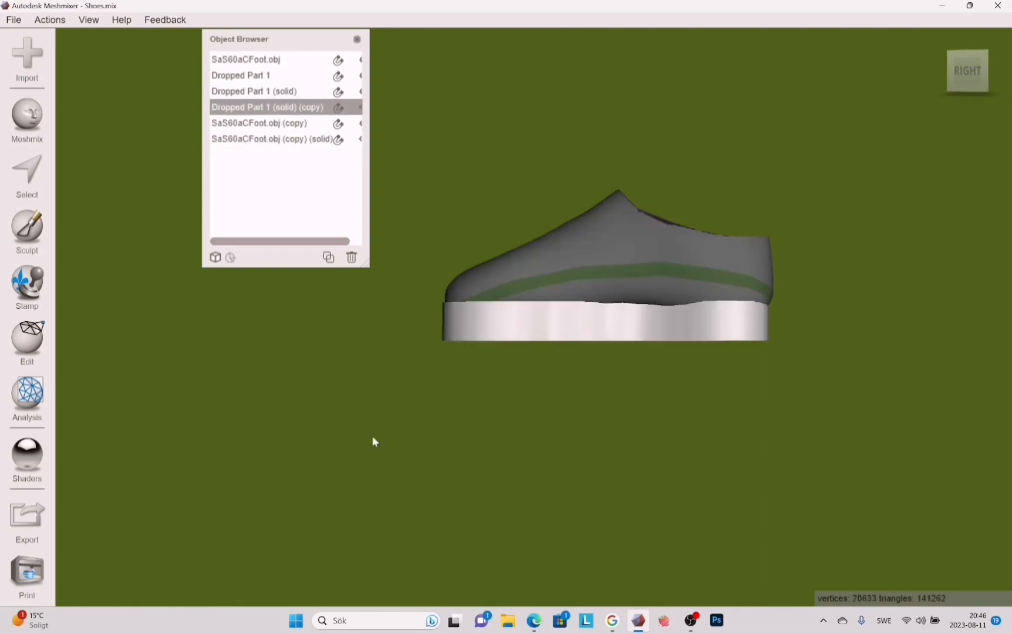
# Lasso-select the lower front edge of the sole, Dropped Part 1 (solid) (copy), and replace it with a flat bevel using Erase & Fill.
pyautogui.press('s')
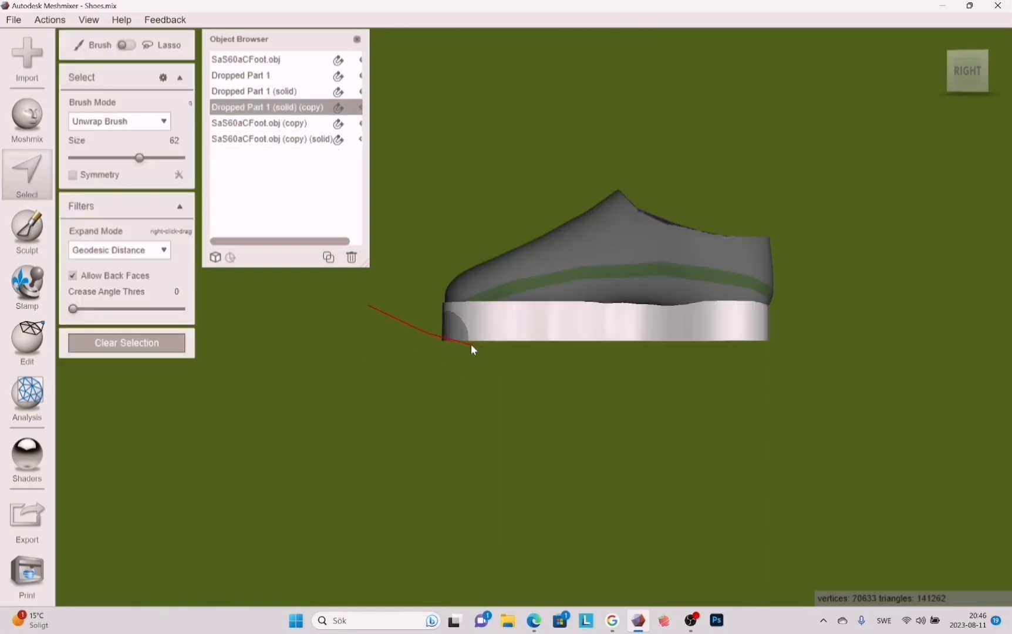
pyautogui.click(368, 305)
pyautogui.moveTo(508, 453)
pyautogui.mouseDown(button='right')
pyautogui.moveTo(777, 317)
pyautogui.moveTo(510, 452)
pyautogui.moveTo(901, 433)
pyautogui.moveTo(904, 347)
pyautogui.moveTo(885, 322)
pyautogui.moveTo(885, 354)
pyautogui.mouseUp(button='right')
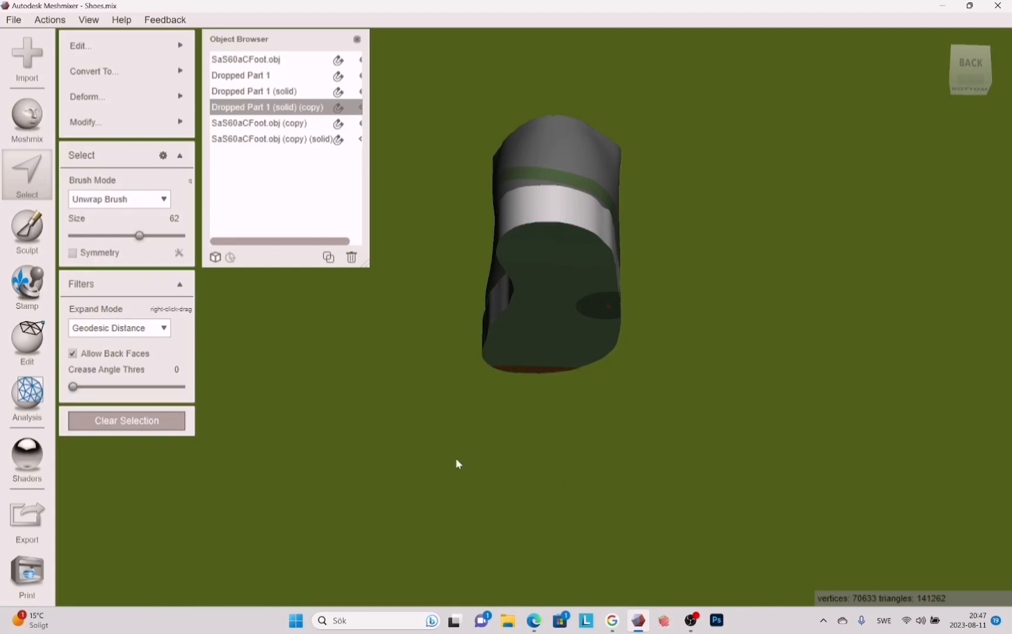
pyautogui.moveTo(457, 463)
pyautogui.mouseDown(button='right')
pyautogui.moveTo(285, 562)
pyautogui.moveTo(488, 487)
pyautogui.mouseUp(button='right')
pyautogui.press('f')
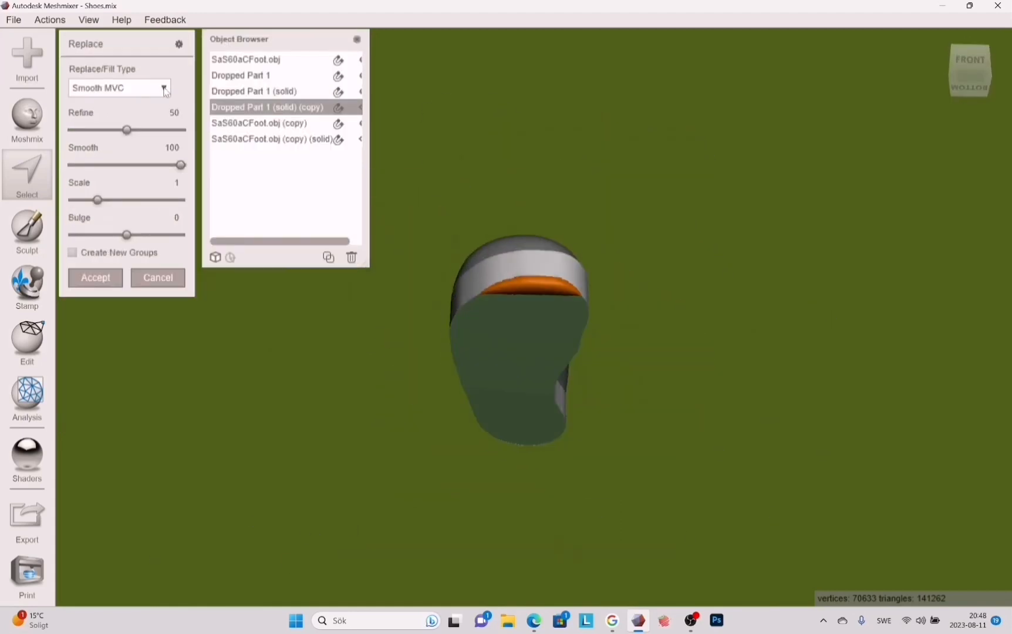
pyautogui.click(163, 88)
pyautogui.click(117, 121)
pyautogui.moveTo(587, 446); pyautogui.dragTo(587, 381, button='right')
pyautogui.click(104, 282)
# Smooth the filled bevel under the toe with a raised smoothing scale and clear the selection.
pyautogui.hotkey('ctrl', 'f')
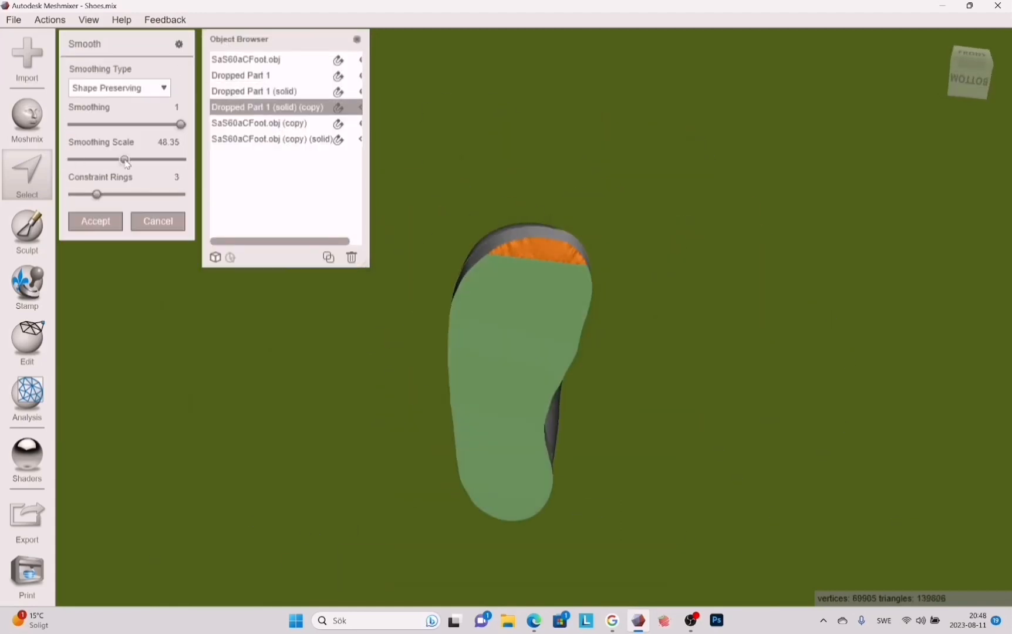
pyautogui.moveTo(187, 169); pyautogui.dragTo(196, 170)
pyautogui.moveTo(733, 264)
pyautogui.mouseDown(button='right')
pyautogui.moveTo(933, 429)
pyautogui.moveTo(771, 264)
pyautogui.moveTo(528, 411)
pyautogui.moveTo(692, 456)
pyautogui.moveTo(228, 343)
pyautogui.moveTo(752, 444)
pyautogui.moveTo(881, 382)
pyautogui.moveTo(951, 317)
pyautogui.moveTo(603, 344)
pyautogui.mouseUp(button='right')
pyautogui.press('Return')
pyautogui.press('Escape')
pyautogui.press('s')
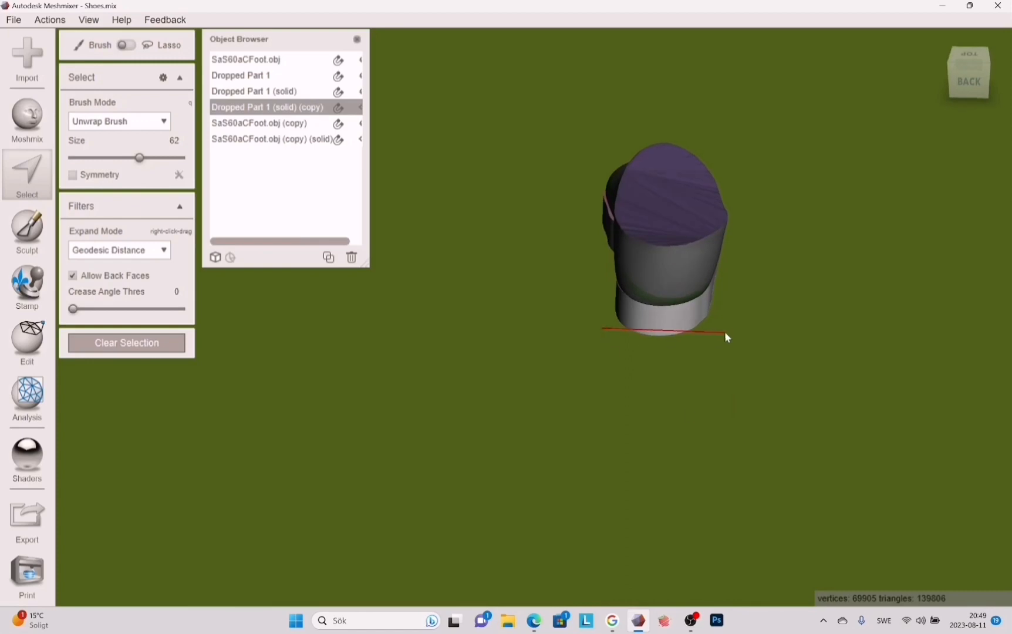
pyautogui.moveTo(728, 334); pyautogui.dragTo(613, 373)
pyautogui.moveTo(613, 374)
pyautogui.mouseDown(button='right')
pyautogui.moveTo(568, 183)
pyautogui.moveTo(600, 318)
pyautogui.mouseUp(button='right')
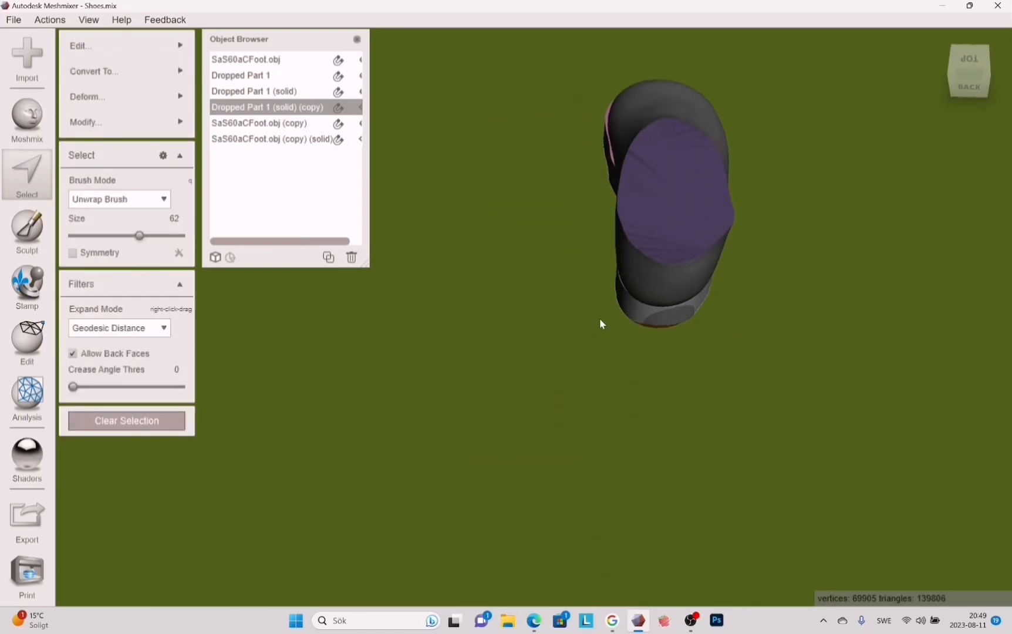
pyautogui.moveTo(611, 374); pyautogui.dragTo(608, 328)
pyautogui.moveTo(608, 329)
pyautogui.mouseDown(button='right')
pyautogui.moveTo(789, 144)
pyautogui.moveTo(490, 300)
pyautogui.moveTo(466, 287)
pyautogui.moveTo(445, 292)
pyautogui.mouseUp(button='right')
pyautogui.moveTo(575, 348); pyautogui.dragTo(575, 348)
# Lasso-select the sole's lower heel edge from the side and replace it with a bevel using Erase & Fill.
pyautogui.moveTo(574, 348)
pyautogui.mouseDown(button='right')
pyautogui.moveTo(422, 244)
pyautogui.moveTo(845, 293)
pyautogui.moveTo(865, 440)
pyautogui.moveTo(865, 421)
pyautogui.moveTo(368, 348)
pyautogui.moveTo(657, 339)
pyautogui.moveTo(698, 482)
pyautogui.moveTo(421, 339)
pyautogui.mouseUp(button='right')
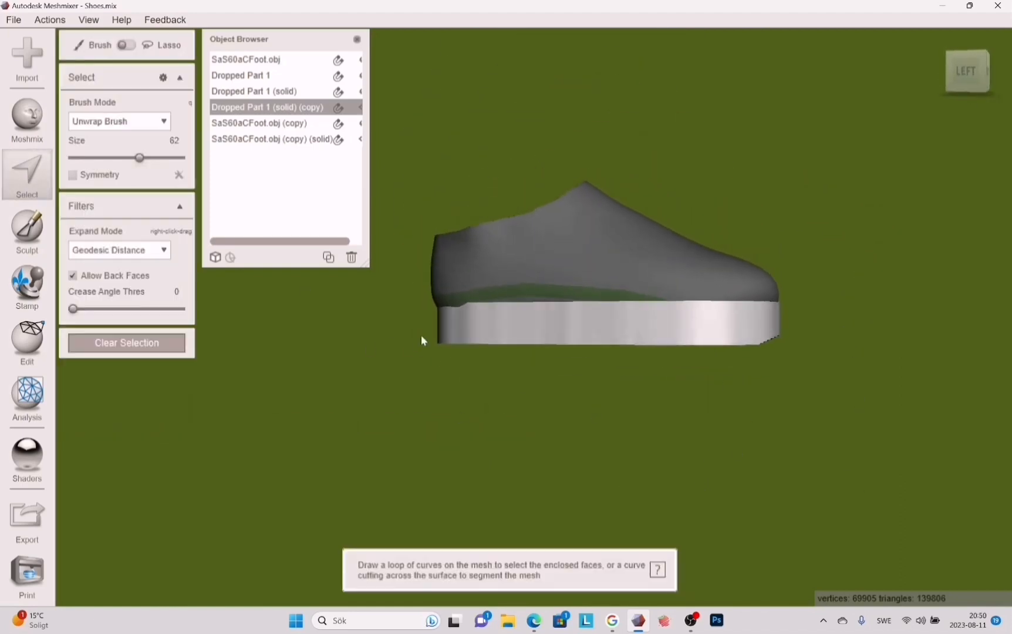
pyautogui.moveTo(460, 352); pyautogui.dragTo(459, 352)
pyautogui.moveTo(460, 352)
pyautogui.mouseDown(button='right')
pyautogui.moveTo(535, 194)
pyautogui.moveTo(746, 306)
pyautogui.moveTo(524, 473)
pyautogui.mouseUp(button='right')
pyautogui.moveTo(642, 392); pyautogui.dragTo(432, 329, button='right')
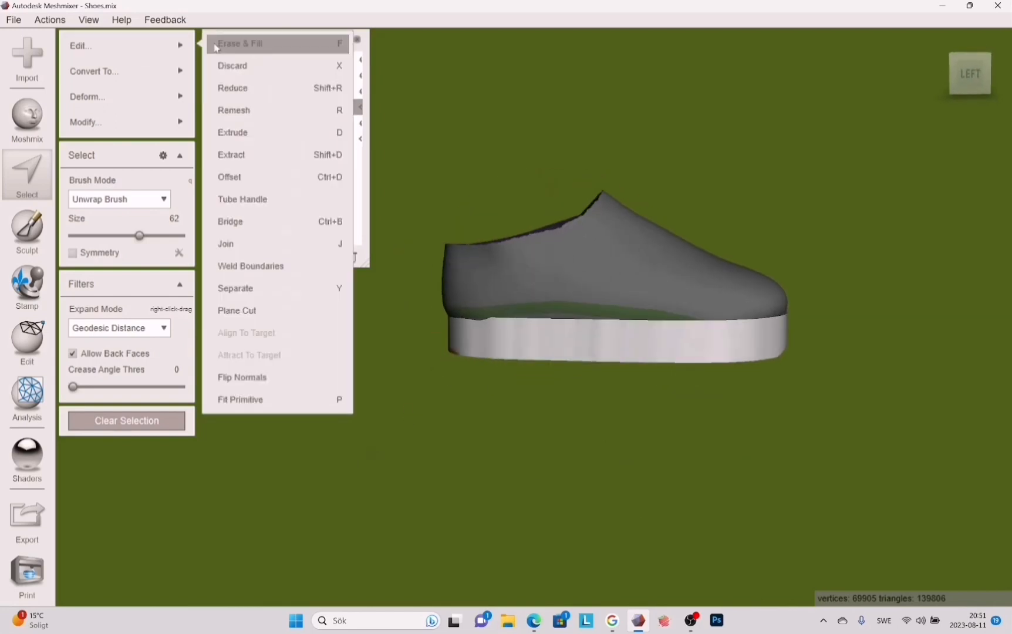
pyautogui.press('f')
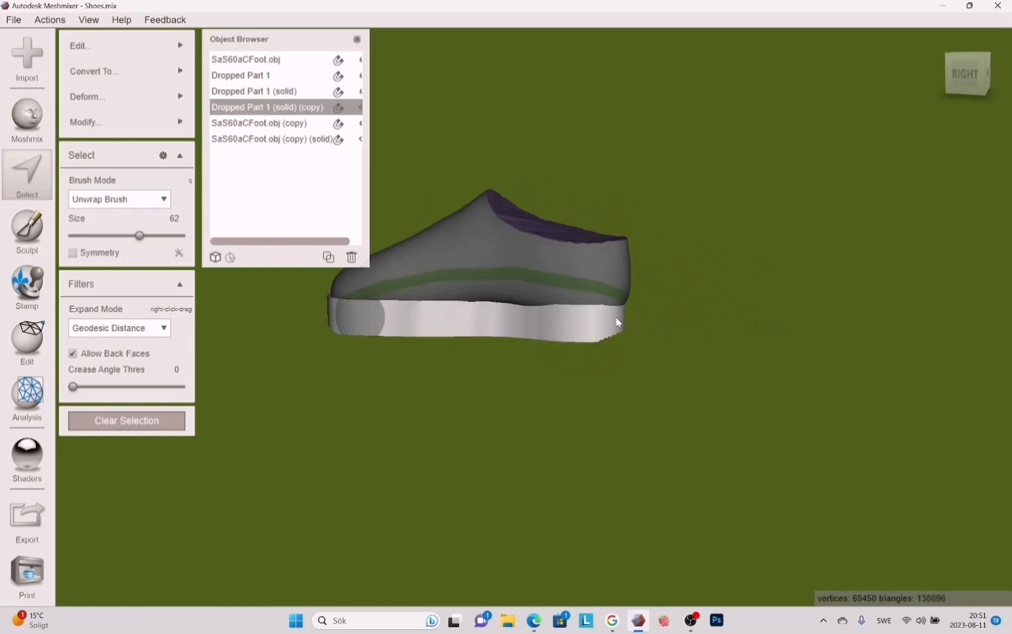
pyautogui.moveTo(618, 322); pyautogui.dragTo(697, 447, button='right')
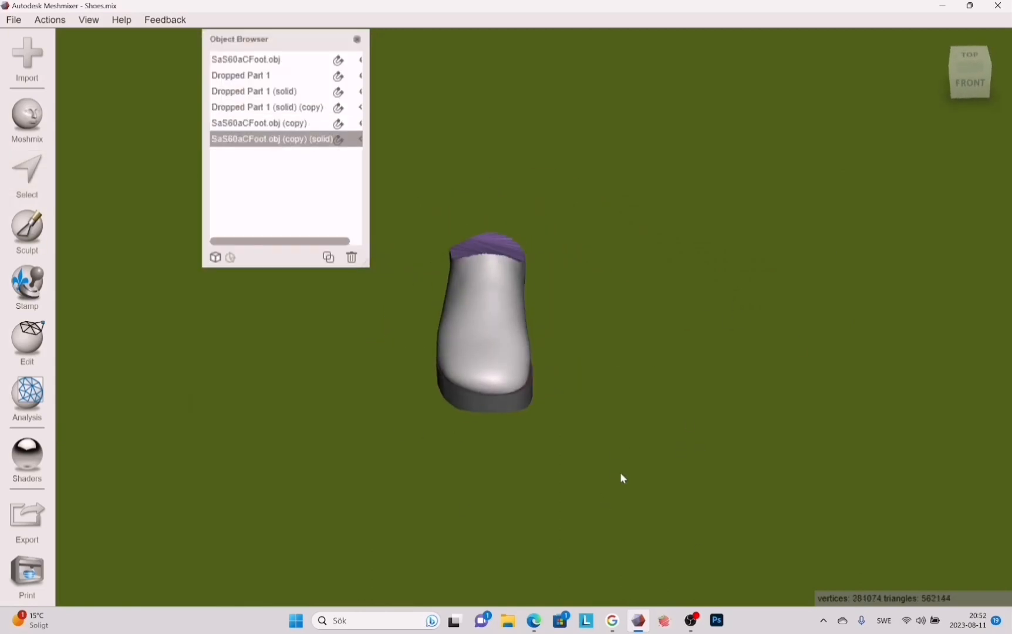
pyautogui.moveTo(620, 524); pyautogui.dragTo(624, 411, button='right')
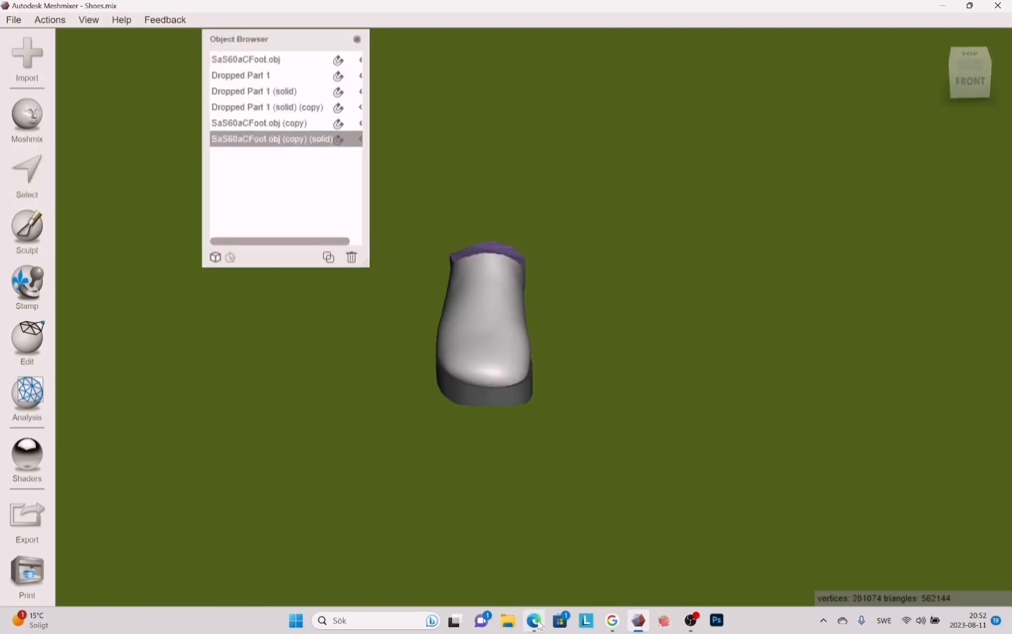
pyautogui.click(534, 620)
pyautogui.rightClick(731, 419)
pyautogui.click(639, 620)
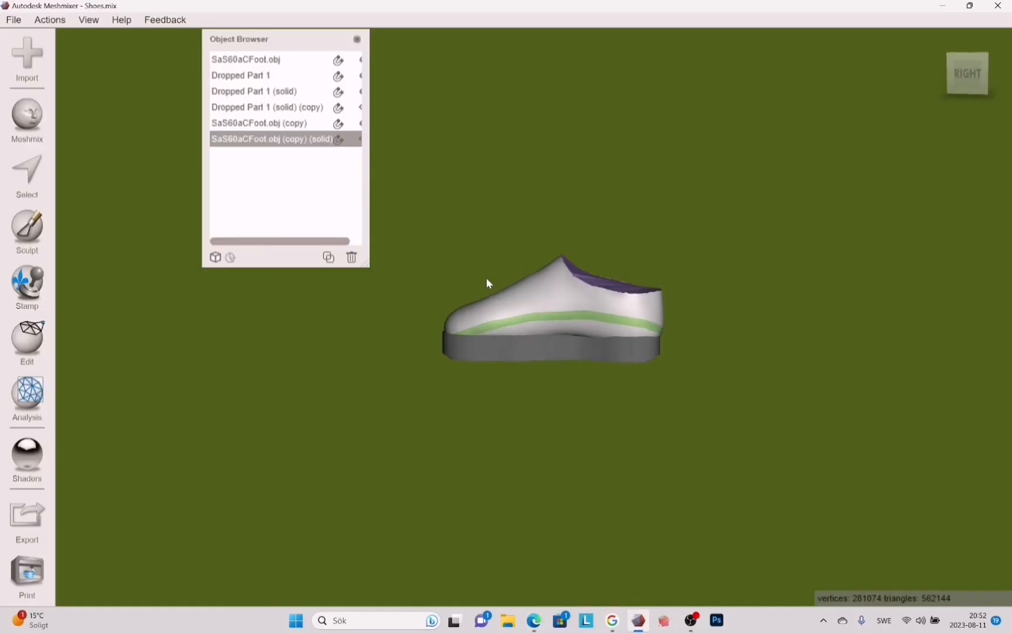
# Lasso-select the upper rim of the shoe upper, SaS60aCFoot.obj (copy) (solid), at the back of the heel.
pyautogui.press('s')
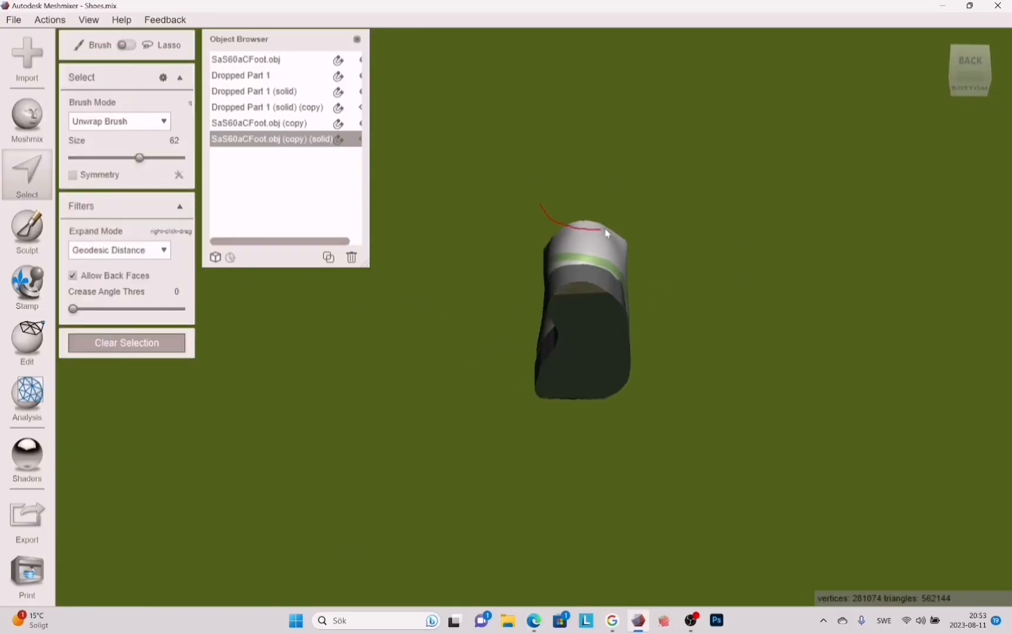
pyautogui.moveTo(605, 230); pyautogui.dragTo(631, 232)
pyautogui.moveTo(540, 411); pyautogui.dragTo(679, 506, button='right')
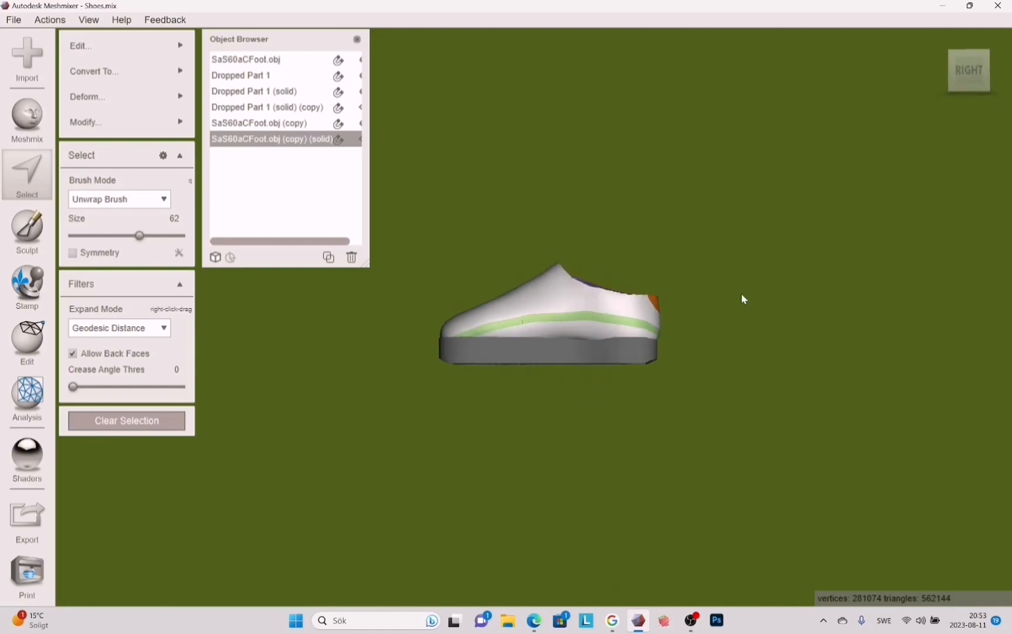
pyautogui.moveTo(740, 298); pyautogui.dragTo(589, 423, button='right')
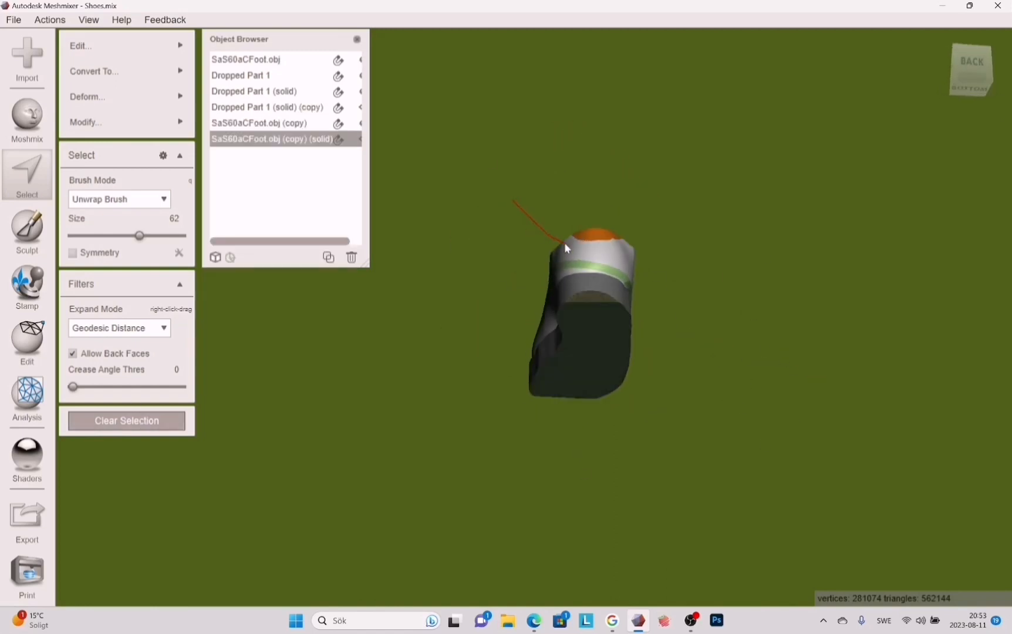
pyautogui.moveTo(624, 252); pyautogui.dragTo(696, 280, button='right')
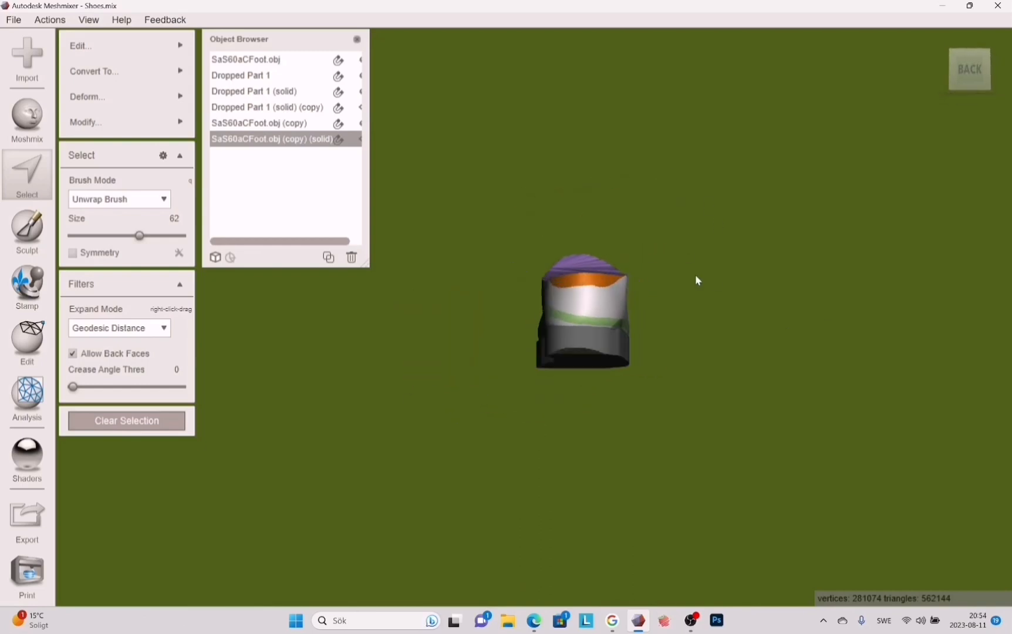
# Tilt and raise the selected heel rim with Face Transform, accept it, and clear the selection.
pyautogui.press('t')
pyautogui.moveTo(587, 445); pyautogui.dragTo(766, 417, button='right')
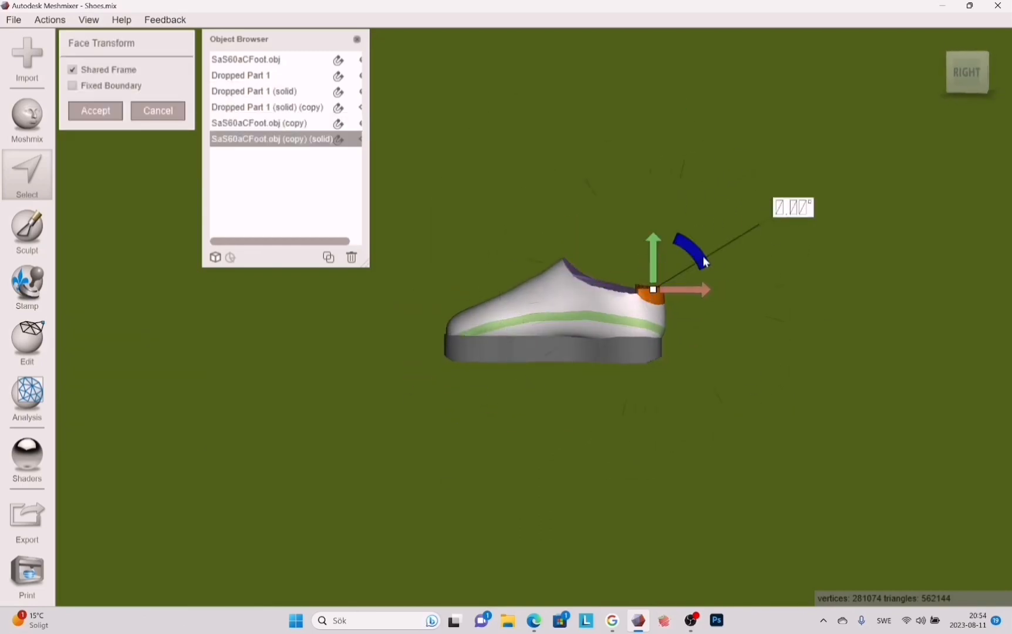
pyautogui.moveTo(703, 242); pyautogui.dragTo(368, 375, button='right')
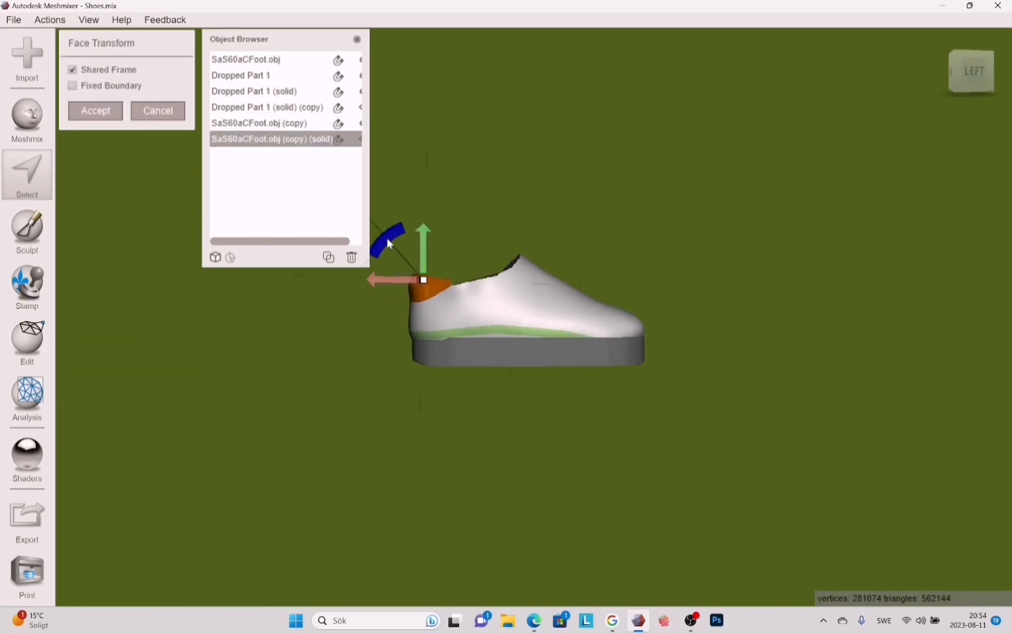
pyautogui.moveTo(393, 233); pyautogui.dragTo(662, 363, button='right')
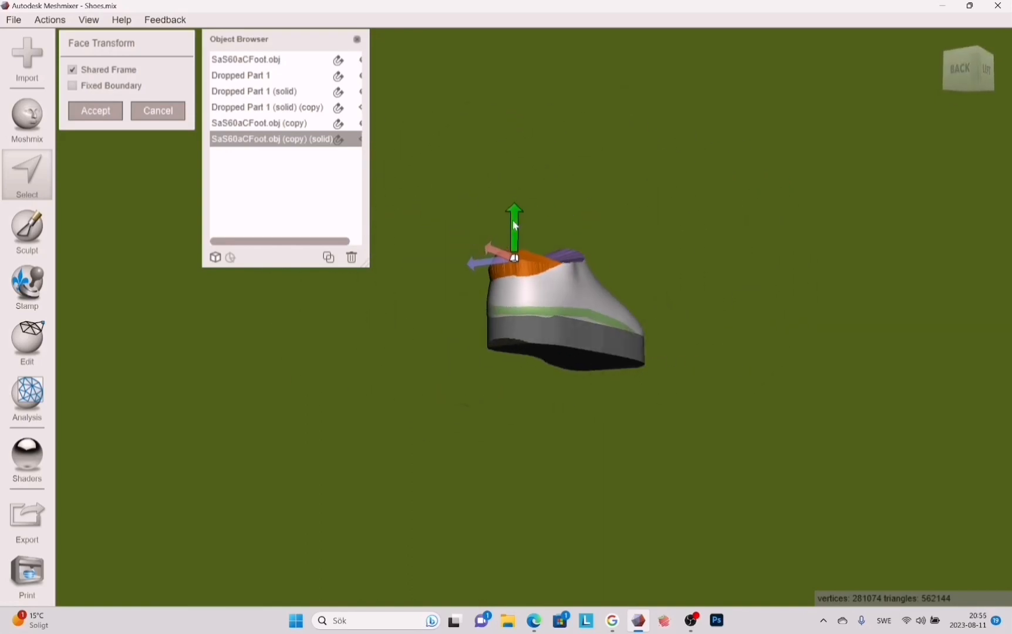
pyautogui.moveTo(512, 224)
pyautogui.mouseDown(button='right')
pyautogui.moveTo(733, 391)
pyautogui.moveTo(676, 421)
pyautogui.moveTo(658, 549)
pyautogui.moveTo(273, 520)
pyautogui.moveTo(627, 343)
pyautogui.moveTo(545, 416)
pyautogui.moveTo(596, 373)
pyautogui.mouseUp(button='right')
pyautogui.press('Return')
pyautogui.press('Escape')
# Select the band below the raised heel rim, smooth it with a strongly increased smoothing setting, and clear the selection.
pyautogui.press('s')
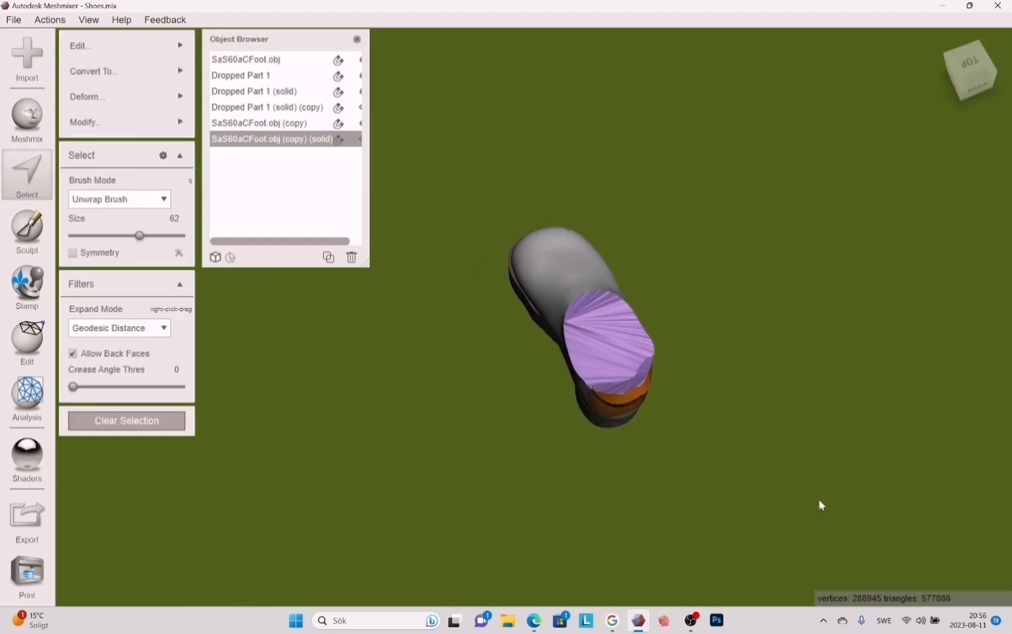
pyautogui.moveTo(819, 501); pyautogui.dragTo(786, 364, button='right')
pyautogui.moveTo(113, 101)
pyautogui.click(234, 94)
pyautogui.moveTo(74, 159); pyautogui.dragTo(181, 159)
pyautogui.moveTo(733, 381); pyautogui.dragTo(619, 433, button='right')
pyautogui.press('Return')
pyautogui.press('Escape')
# Lasso-select the tip of the upper at the front of the ankle opening, including the inner faces behind it.
pyautogui.press('s')
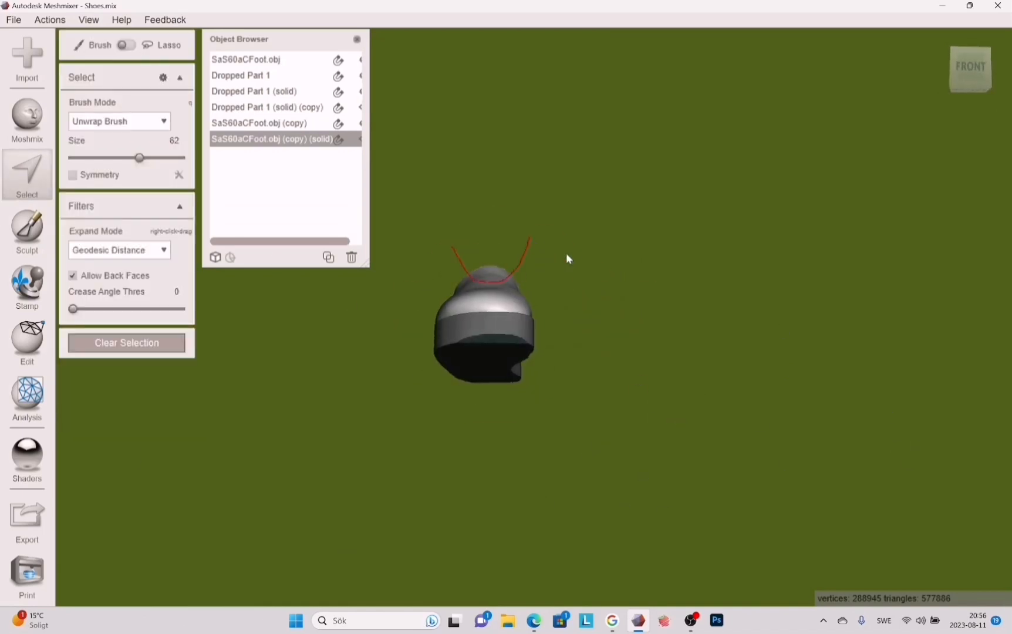
pyautogui.moveTo(566, 258); pyautogui.dragTo(622, 429, button='right')
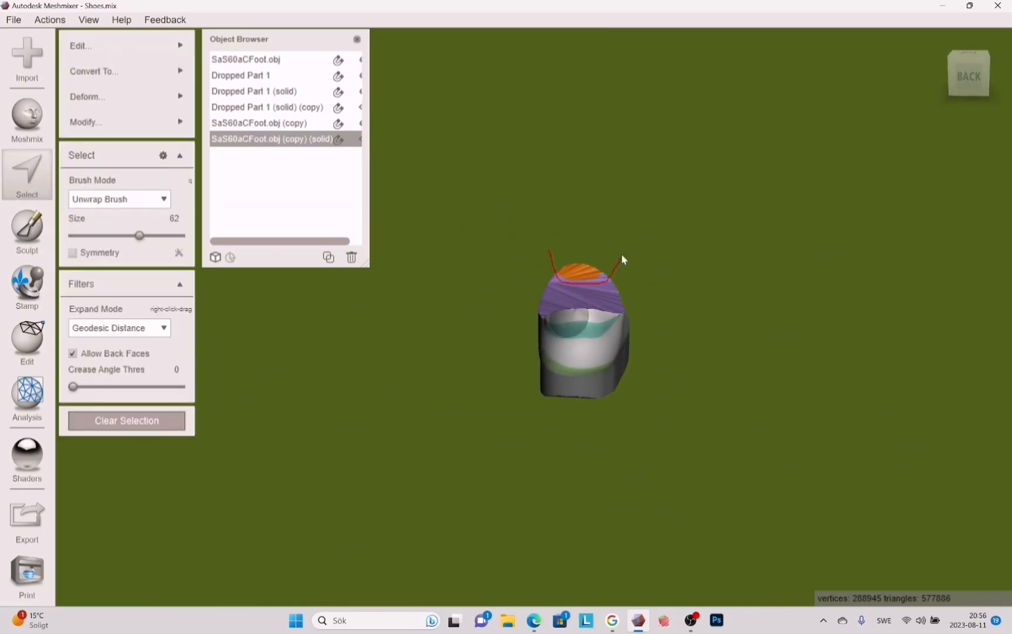
pyautogui.moveTo(621, 254); pyautogui.dragTo(347, 339, button='right')
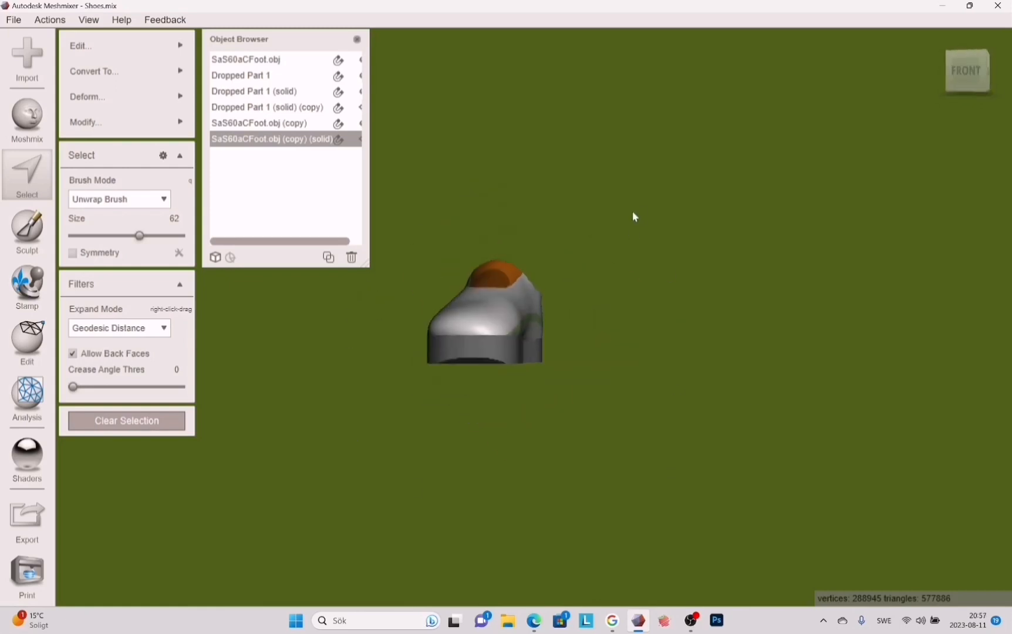
pyautogui.moveTo(633, 212); pyautogui.dragTo(446, 206, button='right')
# Lift the selected tip into a tongue and tilt it about 10 degrees with Face Transform, accept it, and clear the selection.
pyautogui.moveTo(94, 96)
pyautogui.click(244, 119)
pyautogui.moveTo(530, 231); pyautogui.dragTo(529, 227)
pyautogui.moveTo(575, 233); pyautogui.dragTo(565, 224)
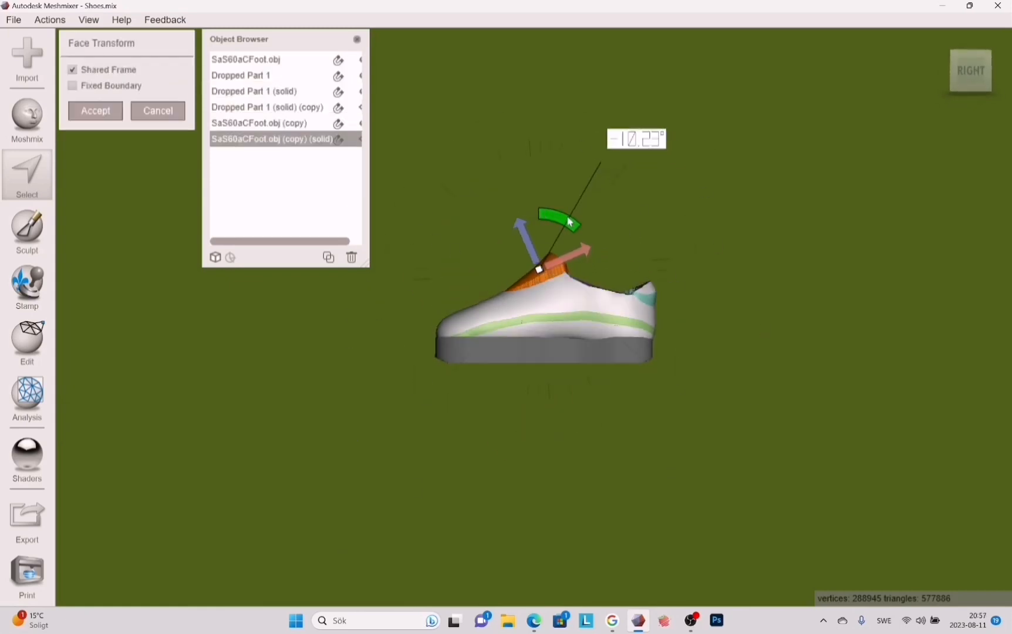
pyautogui.moveTo(404, 376)
pyautogui.mouseDown(button='right')
pyautogui.moveTo(491, 439)
pyautogui.moveTo(394, 382)
pyautogui.mouseUp(button='right')
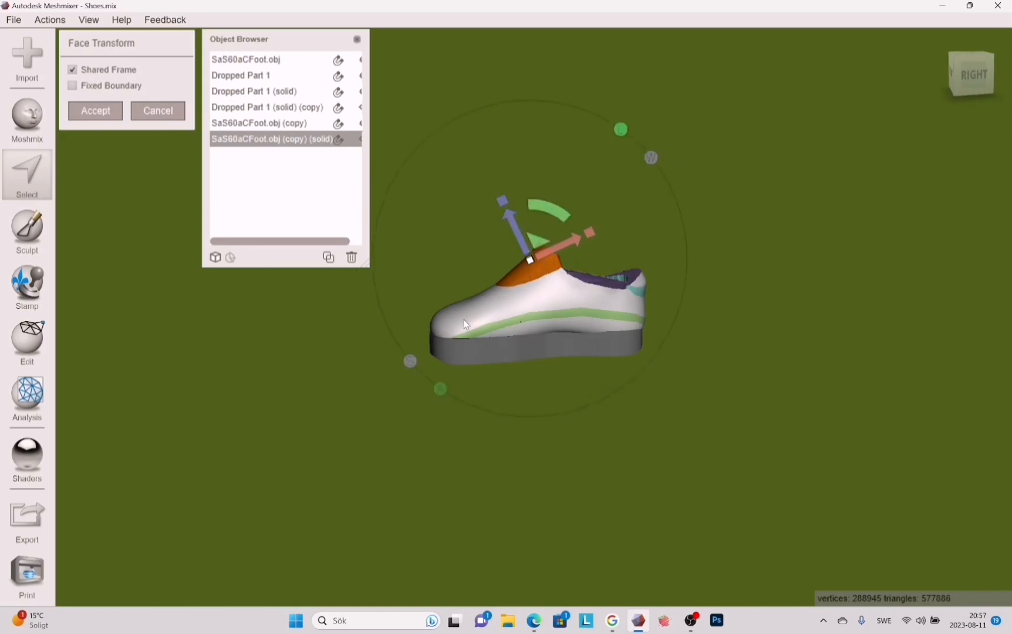
pyautogui.moveTo(464, 324)
pyautogui.mouseDown(button='right')
pyautogui.moveTo(643, 327)
pyautogui.moveTo(458, 434)
pyautogui.mouseUp(button='right')
pyautogui.press('Return')
pyautogui.click(127, 421)
# Brush-select the band across the instep below the raised tongue and smooth it with a different smoothing type.
pyautogui.click(27, 175)
pyautogui.moveTo(470, 311); pyautogui.dragTo(508, 317)
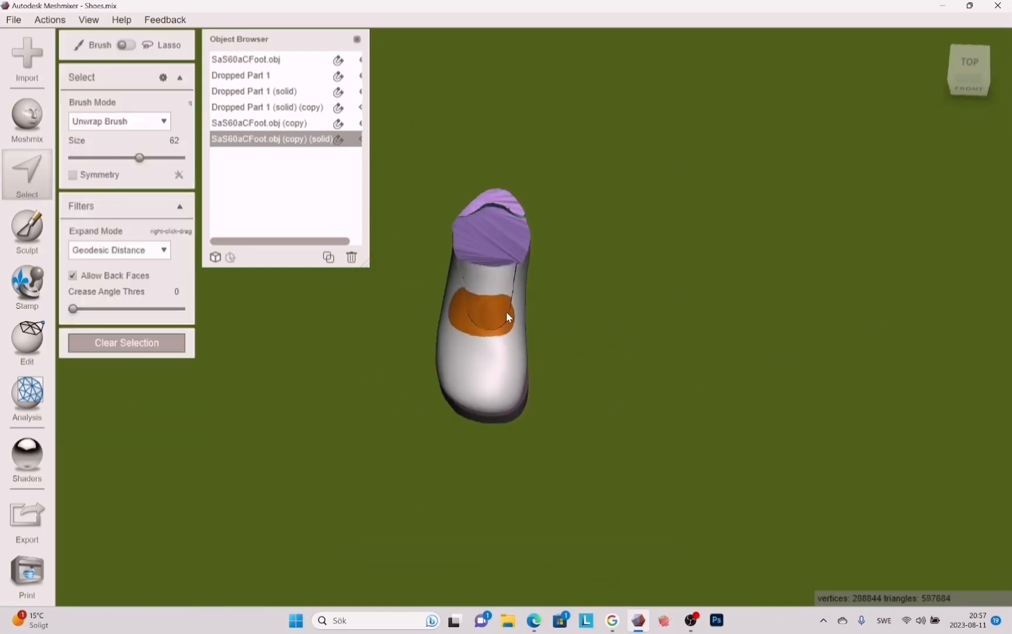
pyautogui.moveTo(94, 97)
pyautogui.click(235, 88)
pyautogui.click(119, 87)
pyautogui.click(102, 120)
pyautogui.click(98, 223)
pyautogui.press('Escape')
# Brush-select the front and side faces of the tongue, apply Smooth to them, and clear the selection.
pyautogui.moveTo(564, 446)
pyautogui.mouseDown(button='right')
pyautogui.moveTo(420, 437)
pyautogui.moveTo(816, 449)
pyautogui.mouseUp(button='right')
pyautogui.press('s')
pyautogui.click(501, 299)
pyautogui.moveTo(501, 300); pyautogui.dragTo(328, 375, button='right')
pyautogui.moveTo(523, 260); pyautogui.dragTo(472, 288, button='right')
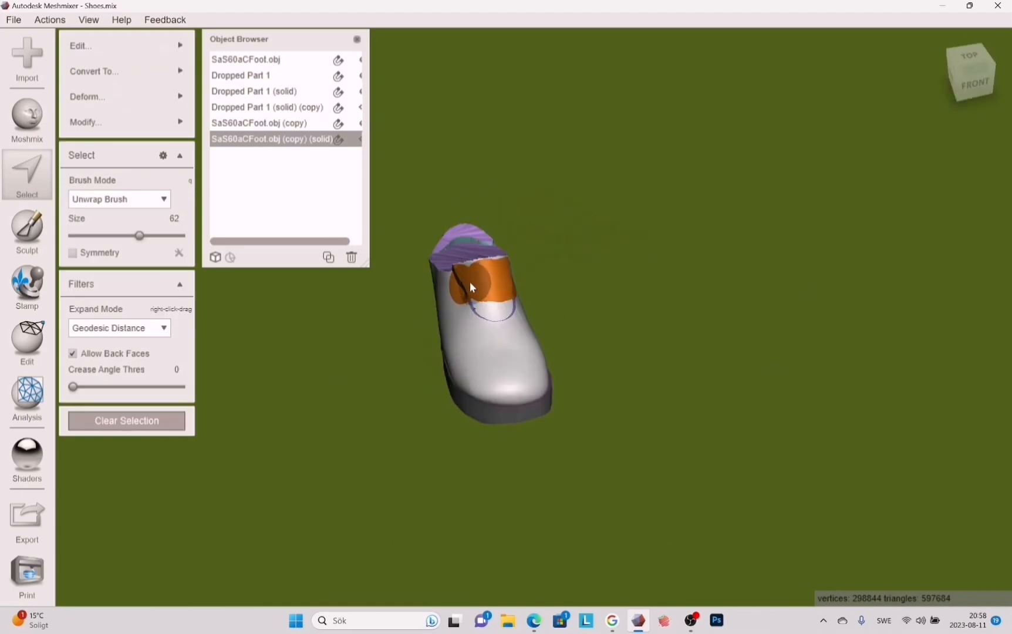
pyautogui.hotkey('ctrl', 'f')
pyautogui.press('Escape')
pyautogui.press('Escape')
# Start Make Solid on SaS60aCFoot.obj (copy) (solid) and open its solid type choices.
pyautogui.moveTo(605, 274); pyautogui.dragTo(152, 341, button='right')
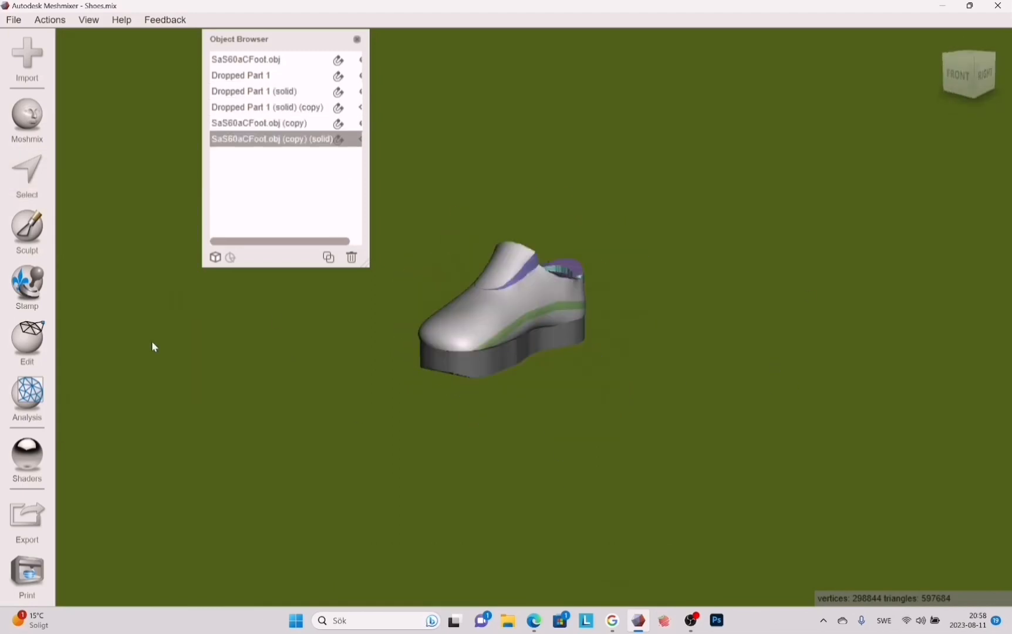
pyautogui.moveTo(511, 340); pyautogui.dragTo(757, 387, button='right')
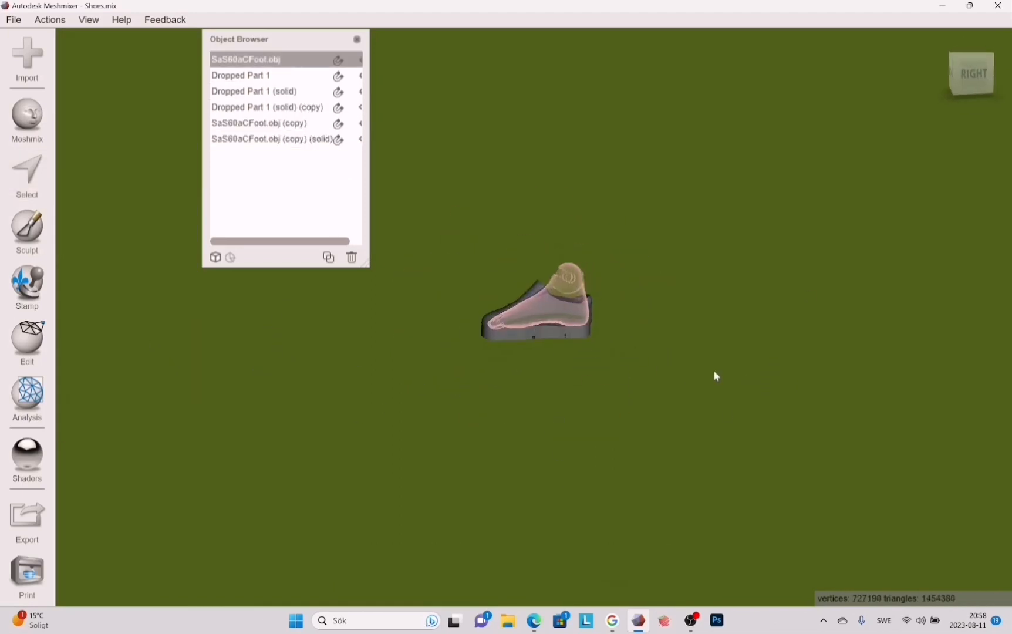
pyautogui.moveTo(386, 381); pyautogui.dragTo(328, 202, button='right')
pyautogui.click(276, 139)
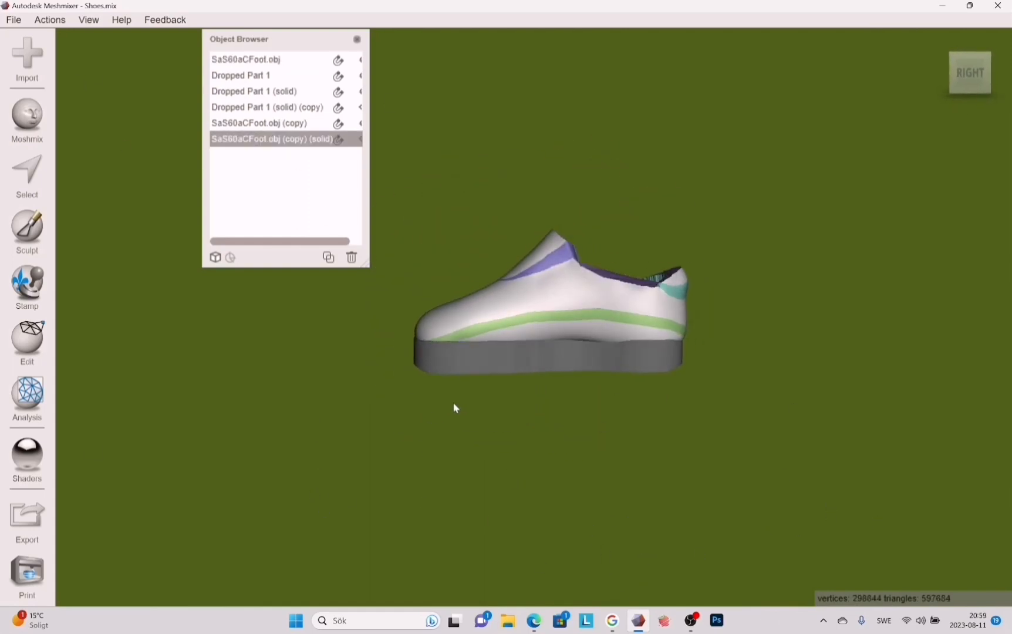
pyautogui.click(13, 19)
pyautogui.click(13, 19)
pyautogui.moveTo(27, 340)
pyautogui.click(111, 253)
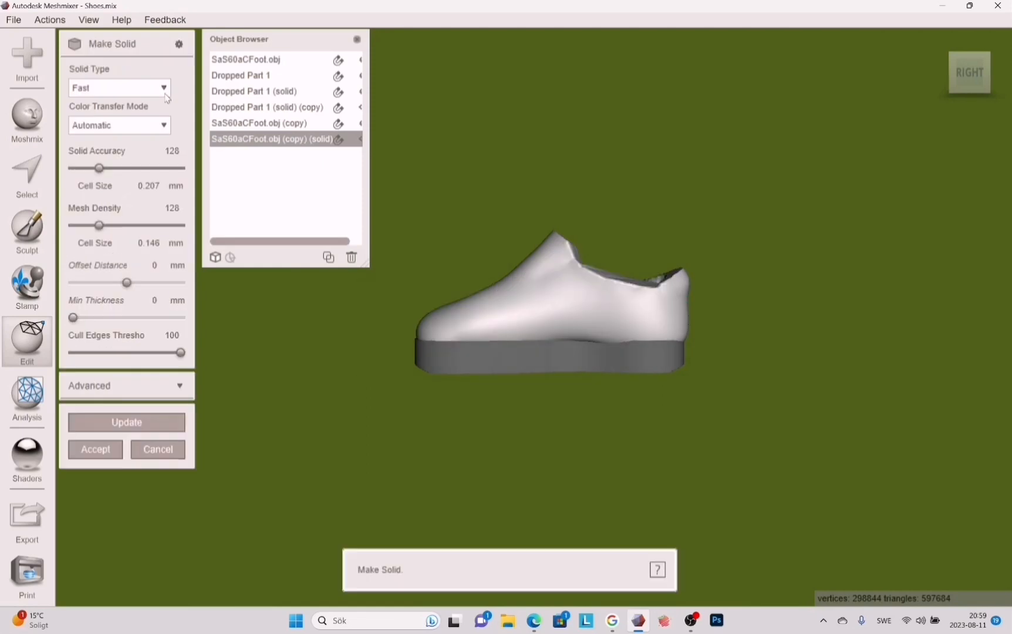
pyautogui.click(165, 91)
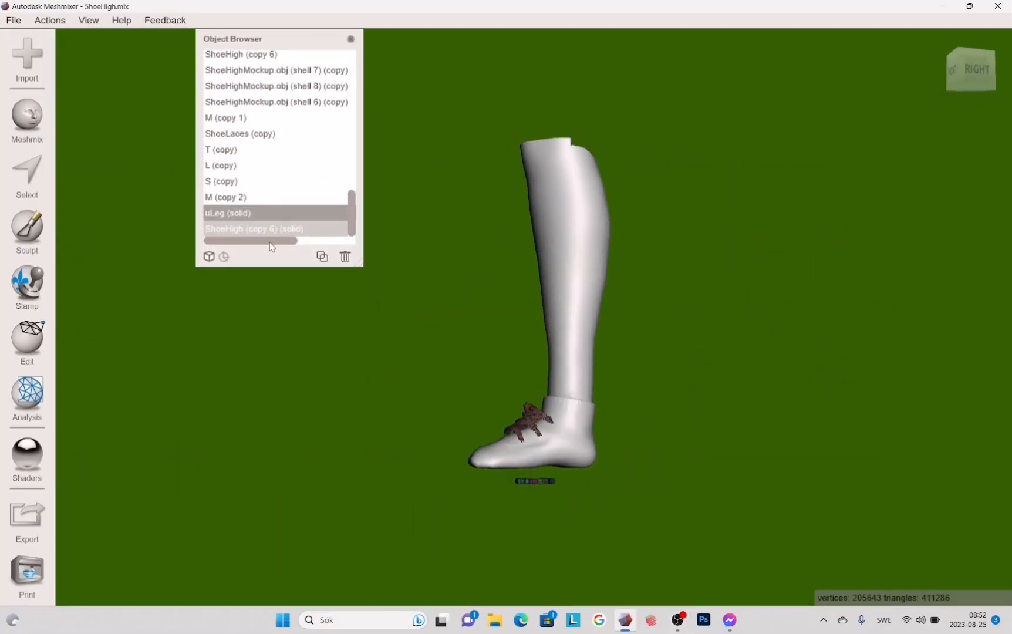
# Select ShoeHigh (copy 6) (solid) in the ShoeHigh project and hide it.
pyautogui.click(269, 234)
pyautogui.scroll(5, 591, 356)
pyautogui.moveTo(591, 355); pyautogui.dragTo(520, 333, button='middle')
pyautogui.moveTo(519, 334); pyautogui.dragTo(312, 353, button='right')
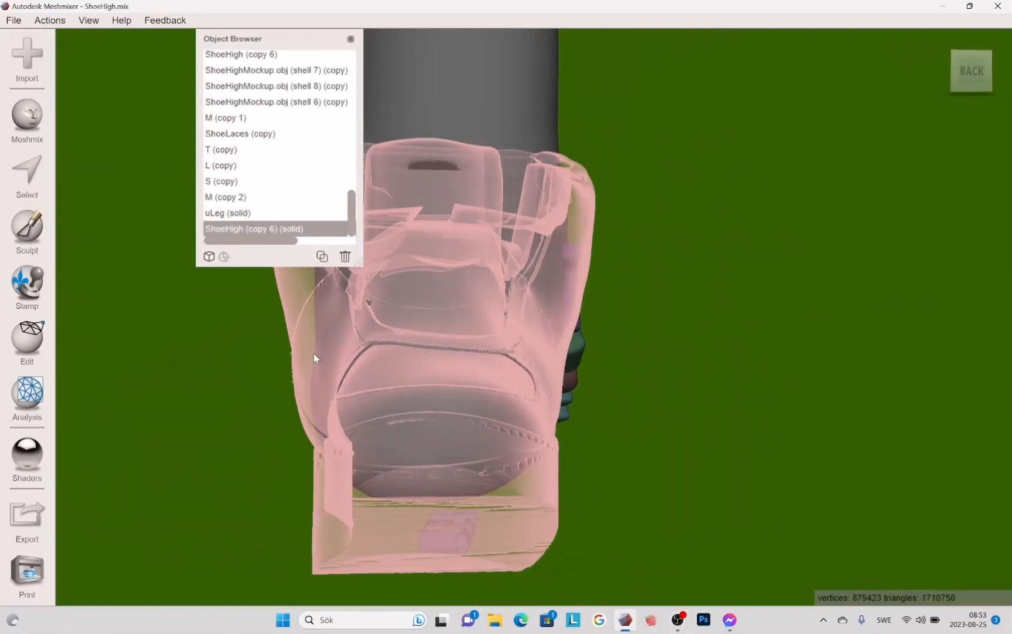
pyautogui.moveTo(313, 354); pyautogui.dragTo(405, 332, button='middle')
pyautogui.moveTo(265, 241); pyautogui.dragTo(315, 241)
pyautogui.click(337, 229)
pyautogui.moveTo(442, 389)
pyautogui.mouseDown(button='right')
pyautogui.moveTo(680, 273)
pyautogui.moveTo(666, 294)
pyautogui.moveTo(408, 415)
pyautogui.mouseUp(button='right')
# Activate volume sculpting for uLeg (solid), choose a sculpting brush, and inspect the high shoe around the leg.
pyautogui.click(36, 128)
pyautogui.click(27, 231)
pyautogui.click(113, 80)
pyautogui.click(352, 208)
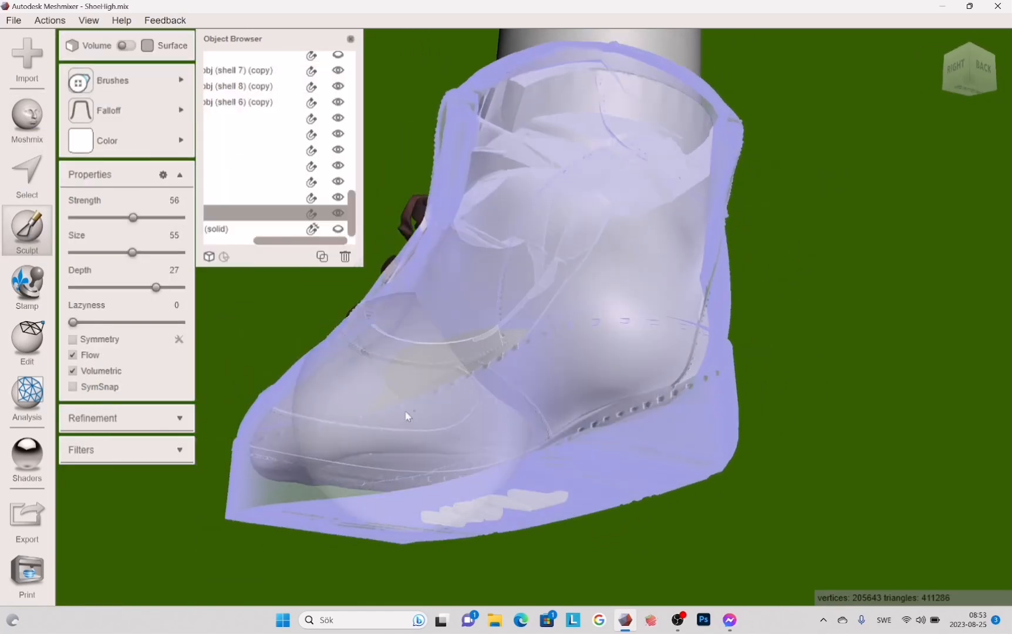
pyautogui.moveTo(509, 350)
pyautogui.mouseDown(button='right')
pyautogui.moveTo(492, 188)
pyautogui.moveTo(474, 183)
pyautogui.moveTo(734, 405)
pyautogui.moveTo(735, 578)
pyautogui.mouseUp(button='right')
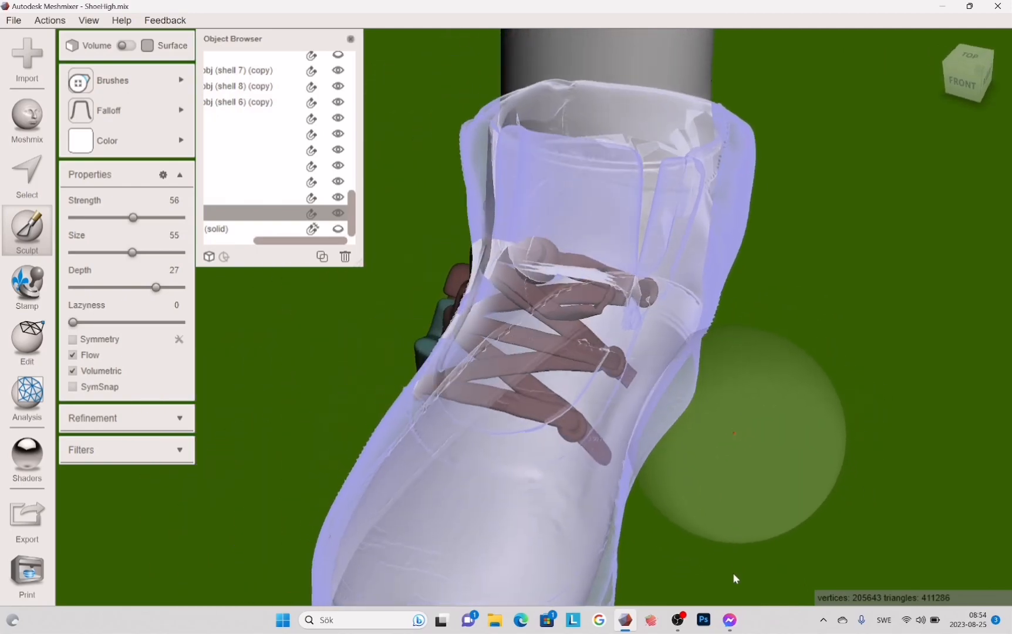
pyautogui.moveTo(746, 476); pyautogui.dragTo(472, 318, button='right')
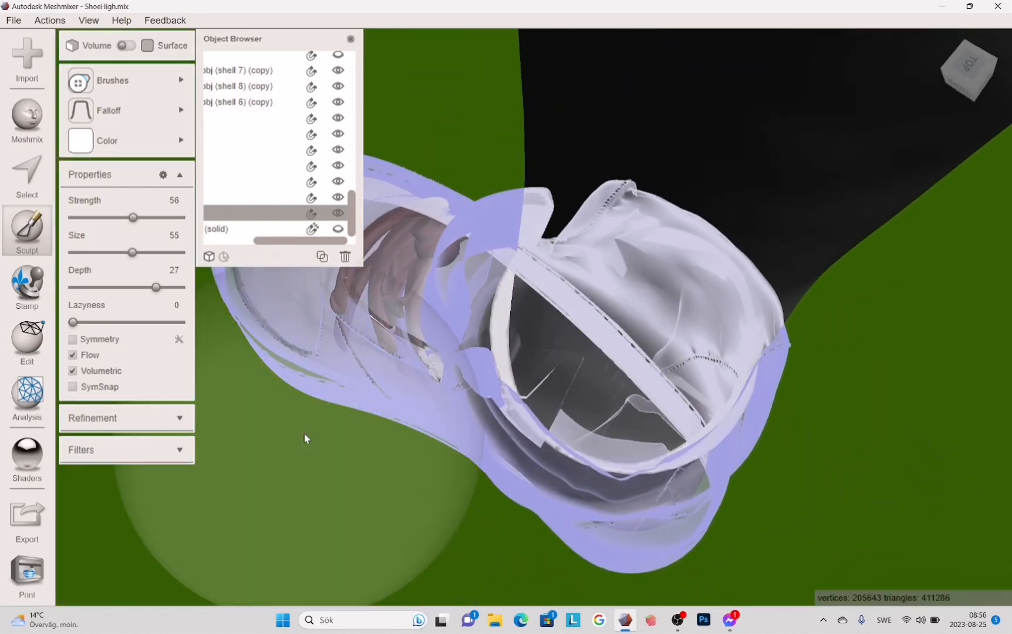
# Select the Foot object in the object list and duplicate it.
pyautogui.click(26, 335)
pyautogui.moveTo(340, 240); pyautogui.dragTo(292, 244)
pyautogui.scroll(10, 264, 147)
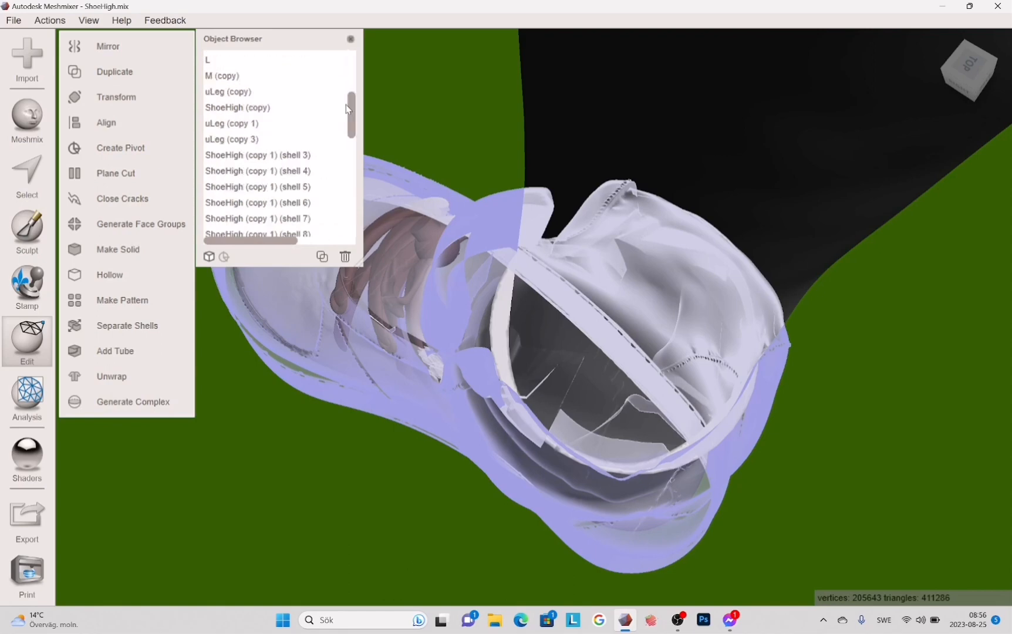
pyautogui.click(295, 92)
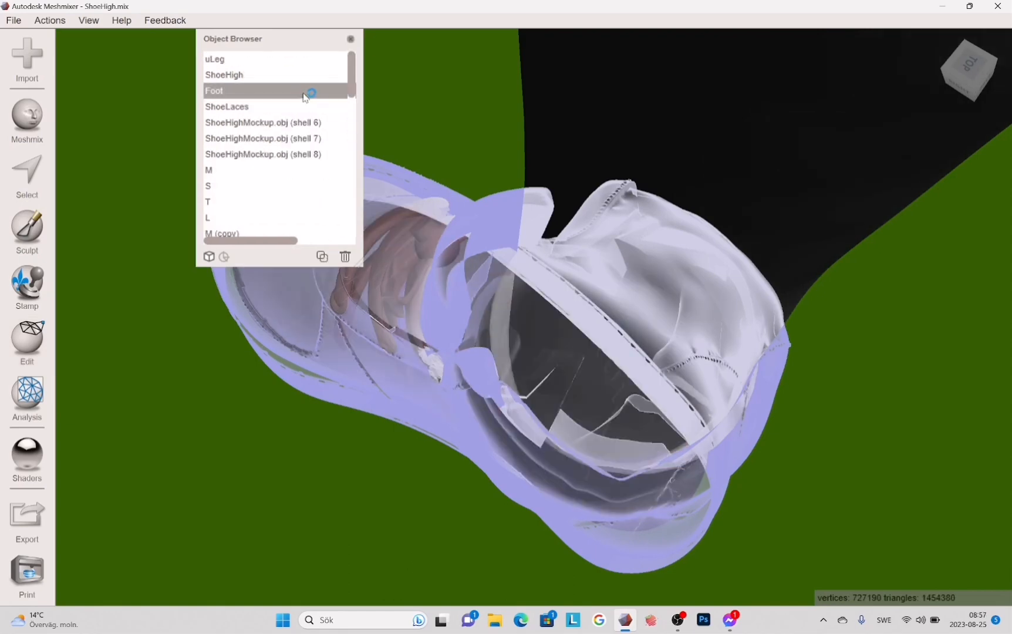
pyautogui.click(13, 20)
pyautogui.click(25, 50)
# Hide uLeg (solid) so that the duplicated foot shows inside the high shoe.
pyautogui.moveTo(287, 240); pyautogui.dragTo(338, 240)
pyautogui.moveTo(552, 276); pyautogui.dragTo(411, 194, button='right')
pyautogui.moveTo(351, 82); pyautogui.dragTo(351, 220)
pyautogui.click(338, 197)
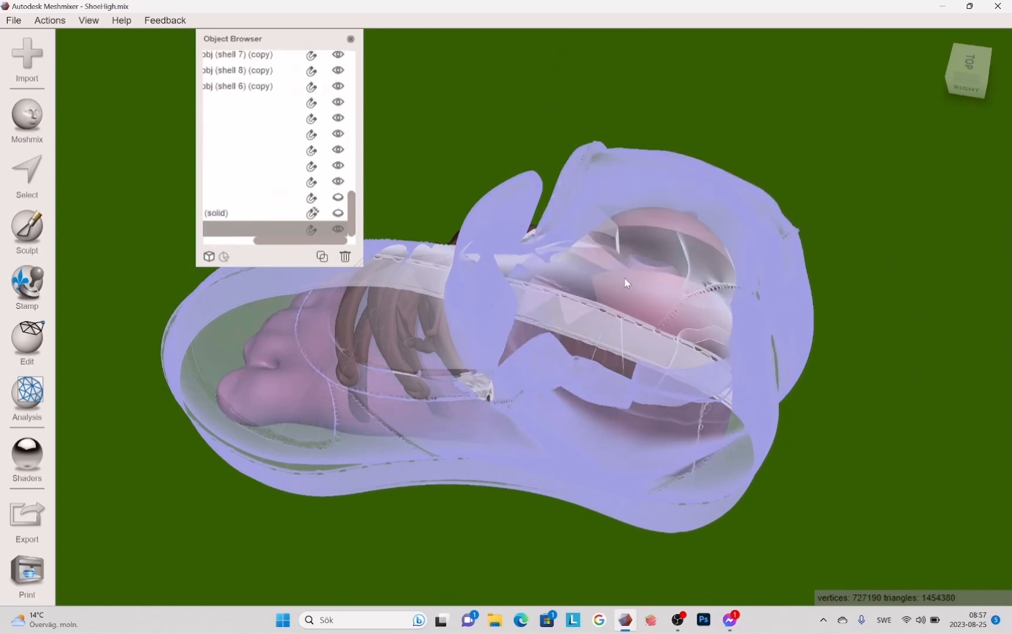
# Transform the duplicated foot to scale 1.058, Z rotation 13.980, and translation X -0.222 mm, Y 1.9326 mm.
pyautogui.moveTo(624, 283); pyautogui.dragTo(662, 263, button='right')
pyautogui.press('t')
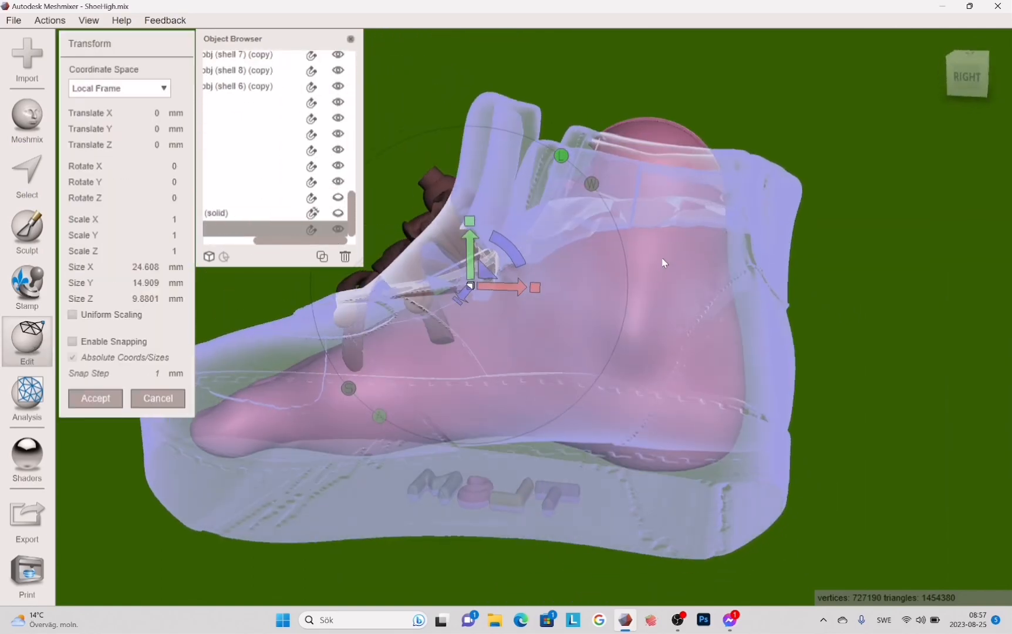
pyautogui.moveTo(470, 264)
pyautogui.mouseDown()
pyautogui.moveTo(470, 245)
pyautogui.moveTo(474, 264)
pyautogui.mouseUp()
pyautogui.moveTo(508, 232); pyautogui.dragTo(499, 225)
pyautogui.moveTo(461, 248); pyautogui.dragTo(456, 228)
pyautogui.moveTo(500, 217); pyautogui.dragTo(457, 211)
pyautogui.moveTo(652, 264); pyautogui.dragTo(433, 424, button='right')
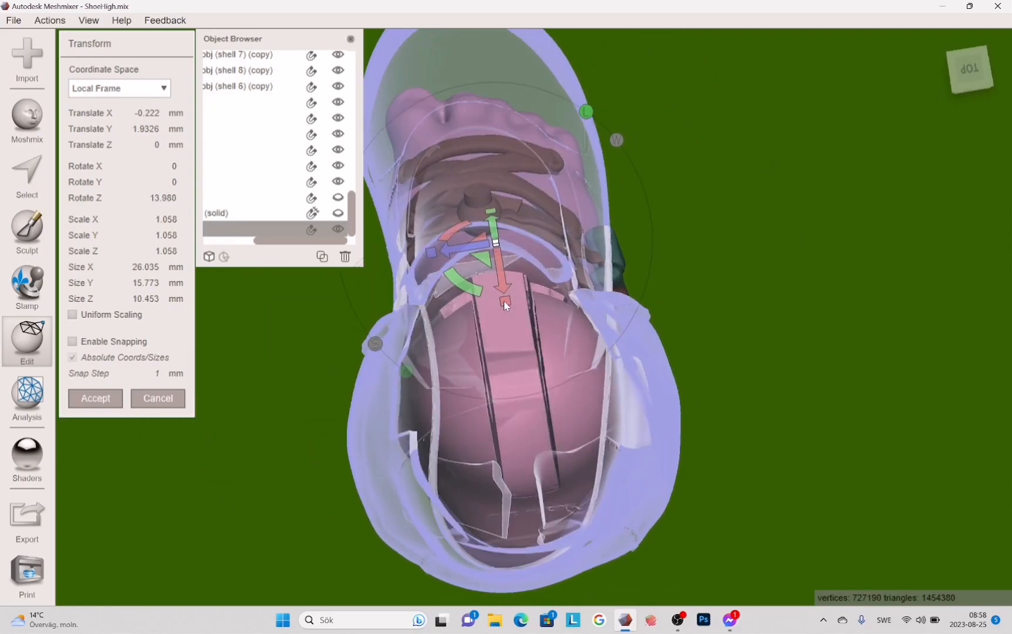
# Stretch the foot to X scale 1.1267, rotate it to Z 21.665, and move it to X -0.882 mm, Y 1.7093 mm.
pyautogui.moveTo(504, 301); pyautogui.dragTo(506, 311)
pyautogui.moveTo(502, 282); pyautogui.dragTo(498, 272)
pyautogui.moveTo(446, 347); pyautogui.dragTo(646, 217, button='right')
pyautogui.moveTo(503, 210); pyautogui.dragTo(495, 203)
pyautogui.moveTo(745, 203); pyautogui.dragTo(527, 394, button='right')
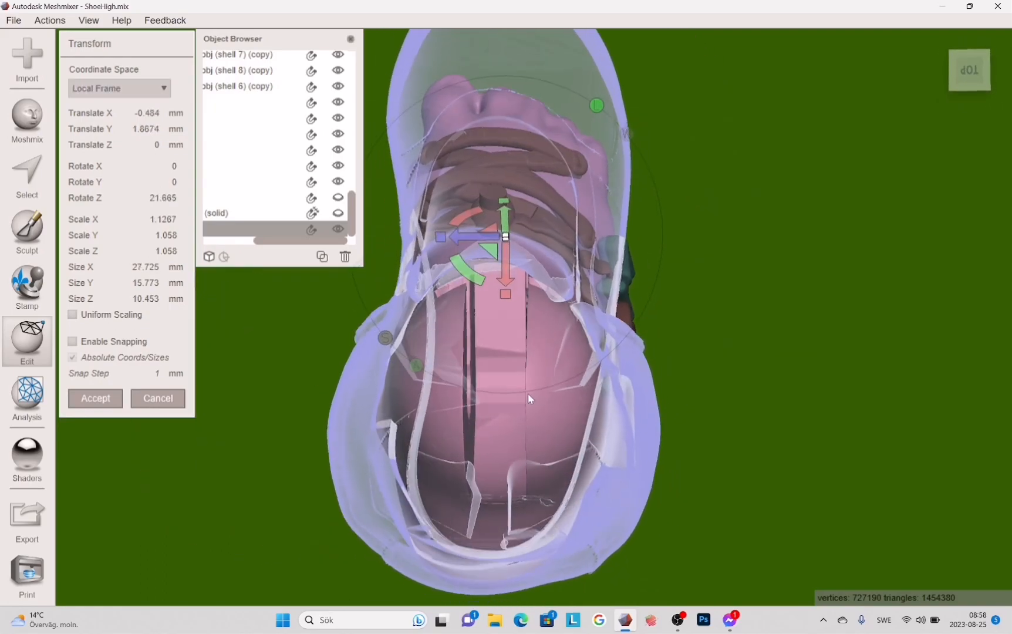
pyautogui.moveTo(505, 280)
pyautogui.mouseDown()
pyautogui.moveTo(502, 289)
pyautogui.moveTo(494, 264)
pyautogui.mouseUp()
pyautogui.moveTo(466, 380); pyautogui.dragTo(697, 427, button='right')
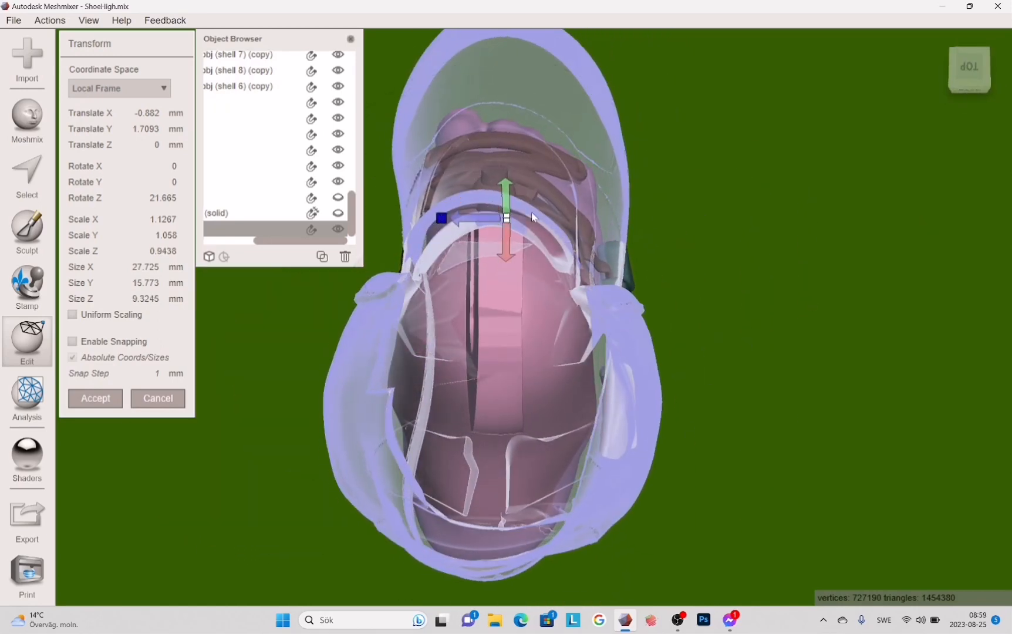
# Fit the foot's width with Z scale 0.9481 and Z translation 0.134 mm, and accept the transform.
pyautogui.moveTo(559, 205); pyautogui.dragTo(553, 206)
pyautogui.moveTo(486, 219); pyautogui.dragTo(459, 219)
pyautogui.moveTo(439, 219); pyautogui.dragTo(443, 220)
pyautogui.moveTo(643, 229); pyautogui.dragTo(648, 260, button='right')
pyautogui.moveTo(452, 233)
pyautogui.mouseDown()
pyautogui.moveTo(461, 233)
pyautogui.moveTo(450, 233)
pyautogui.mouseUp()
pyautogui.moveTo(436, 233); pyautogui.dragTo(368, 237)
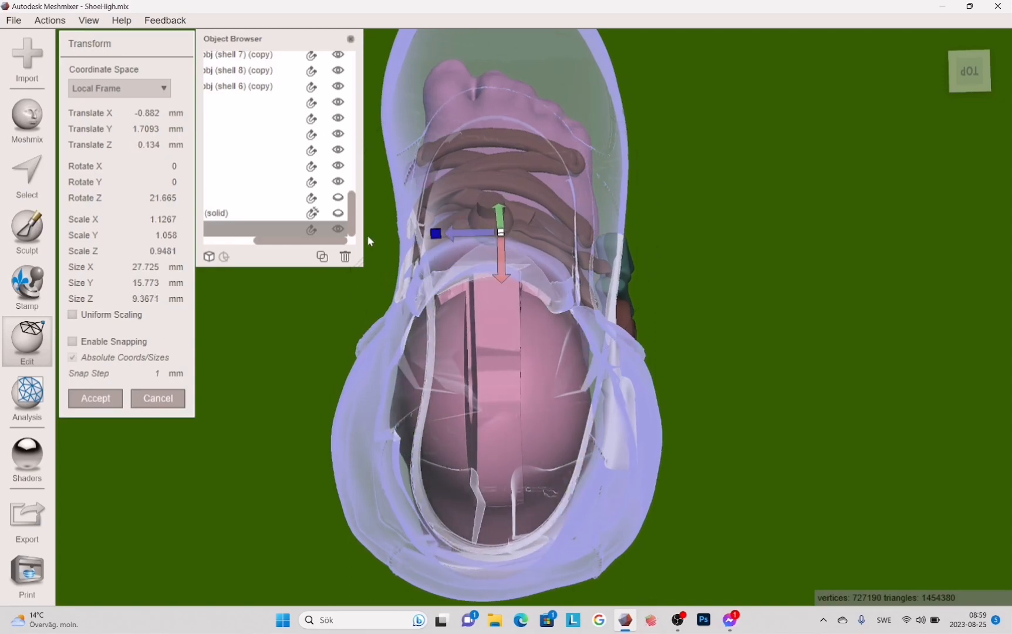
pyautogui.moveTo(594, 427); pyautogui.dragTo(482, 364, button='right')
pyautogui.click(95, 398)
pyautogui.click(14, 22)
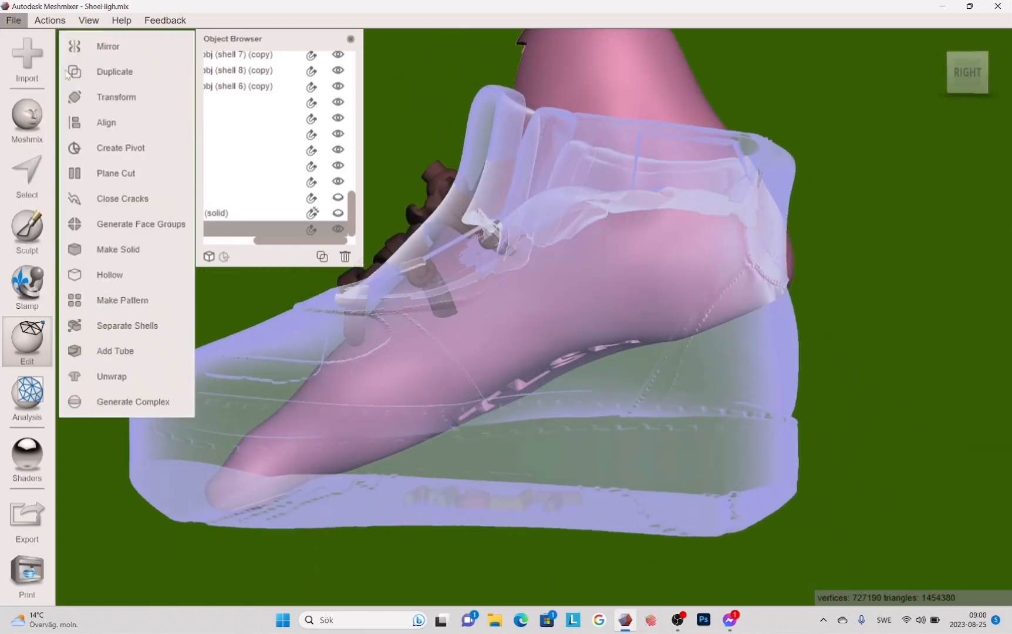
# Plane-cut the duplicated foot with a plane slanting up from instep to heel, using Cut (Discard Half) and Remeshed Fill.
pyautogui.click(118, 174)
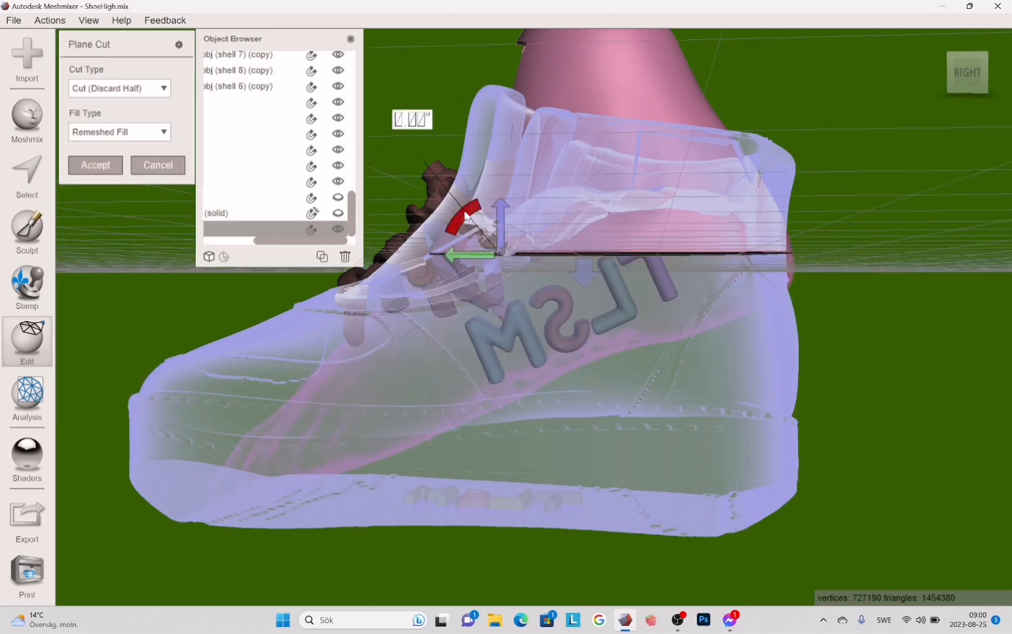
pyautogui.moveTo(501, 228); pyautogui.dragTo(500, 228)
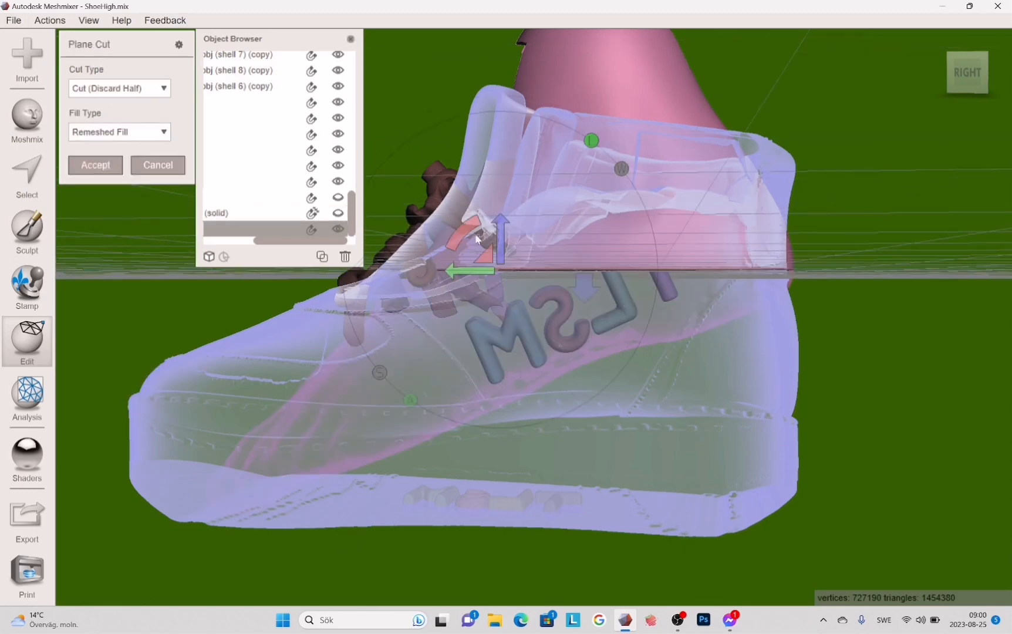
pyautogui.moveTo(452, 260); pyautogui.dragTo(435, 377)
pyautogui.moveTo(436, 378); pyautogui.dragTo(196, 220, button='right')
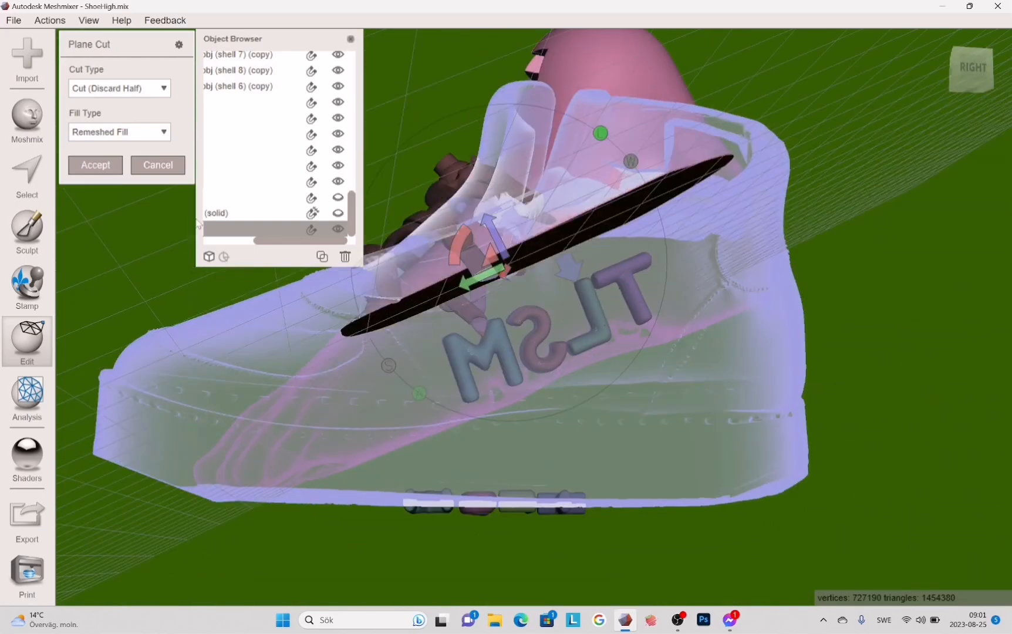
pyautogui.press('Return')
pyautogui.moveTo(134, 265); pyautogui.dragTo(706, 505, button='right')
pyautogui.scroll(5, 527, 271)
pyautogui.scroll(-5, 290, 430)
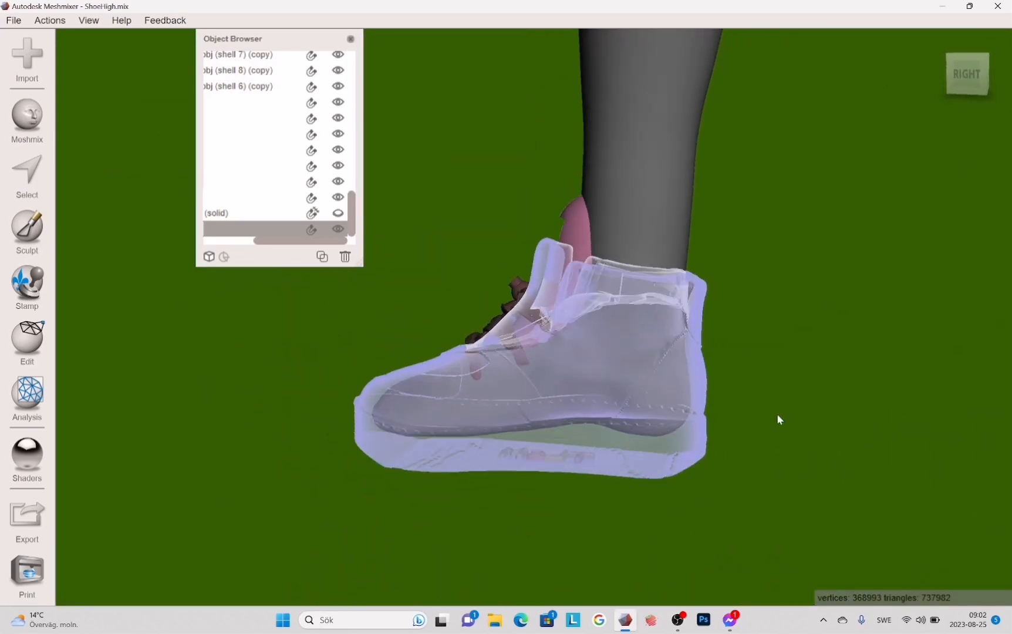
pyautogui.moveTo(773, 372); pyautogui.dragTo(659, 458, button='right')
# Check the leg's visibility and combine it with the cut foot duplicate into one object.
pyautogui.click(338, 197)
pyautogui.click(338, 197)
pyautogui.keyDown('shift'); pyautogui.click(284, 230); pyautogui.keyUp('shift')
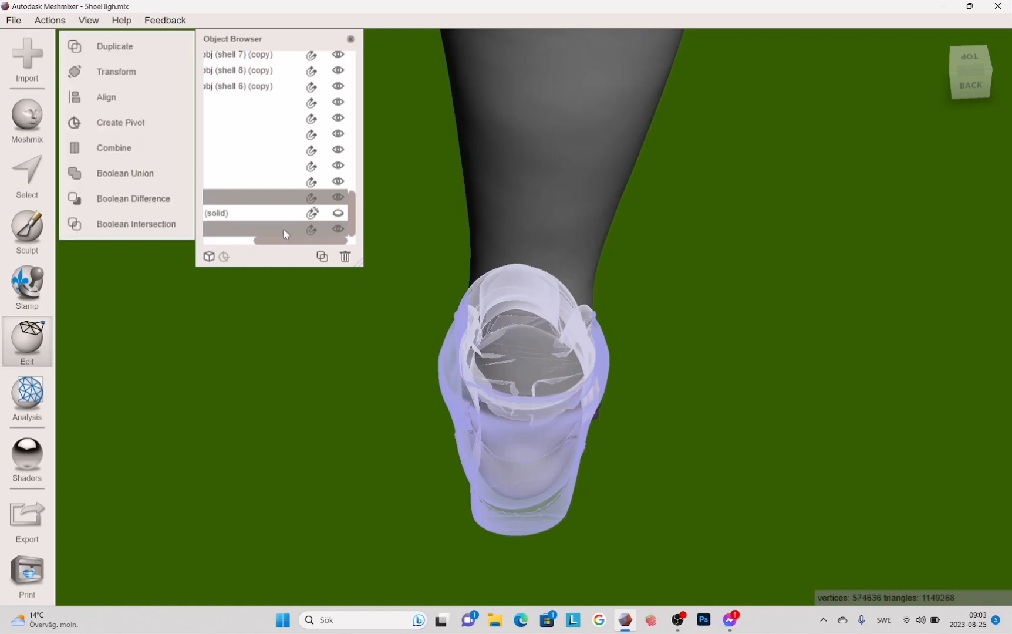
pyautogui.click(114, 148)
# Make the combined foot solid with Accurate type, solid accuracy 128 and mesh density 128.
pyautogui.click(103, 249)
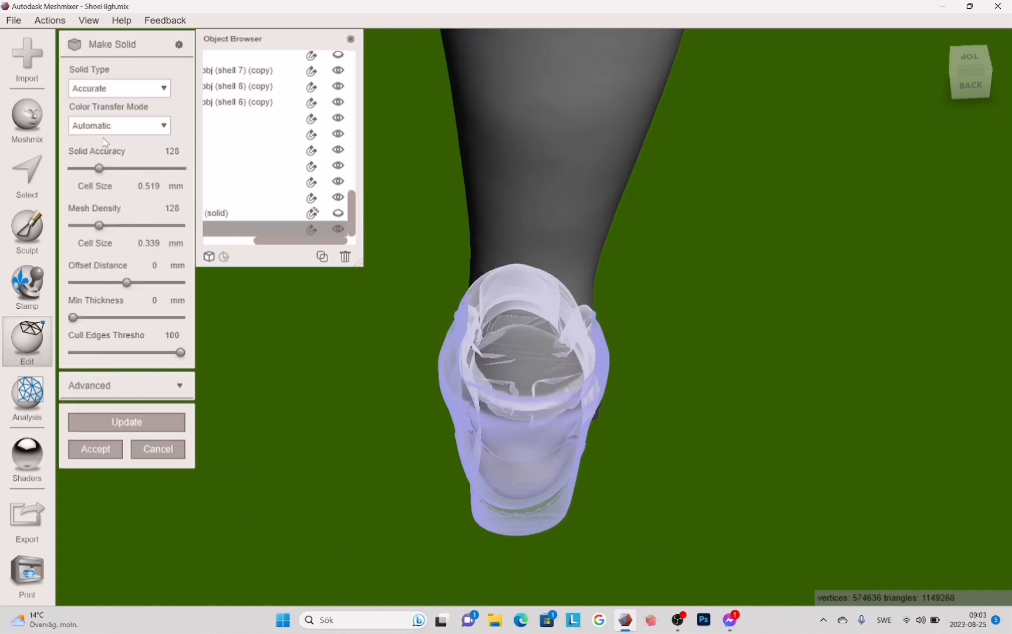
pyautogui.click(128, 422)
pyautogui.moveTo(267, 422); pyautogui.dragTo(493, 429, button='right')
pyautogui.click(95, 449)
# Hide the solid foot, show and select ShoeHigh (copy 6) (solid), and inspect the inside of its opening.
pyautogui.scroll(-1, 341, 233)
pyautogui.click(339, 230)
pyautogui.click(338, 198)
pyautogui.click(284, 197)
pyautogui.moveTo(848, 372); pyautogui.dragTo(858, 381, button='right')
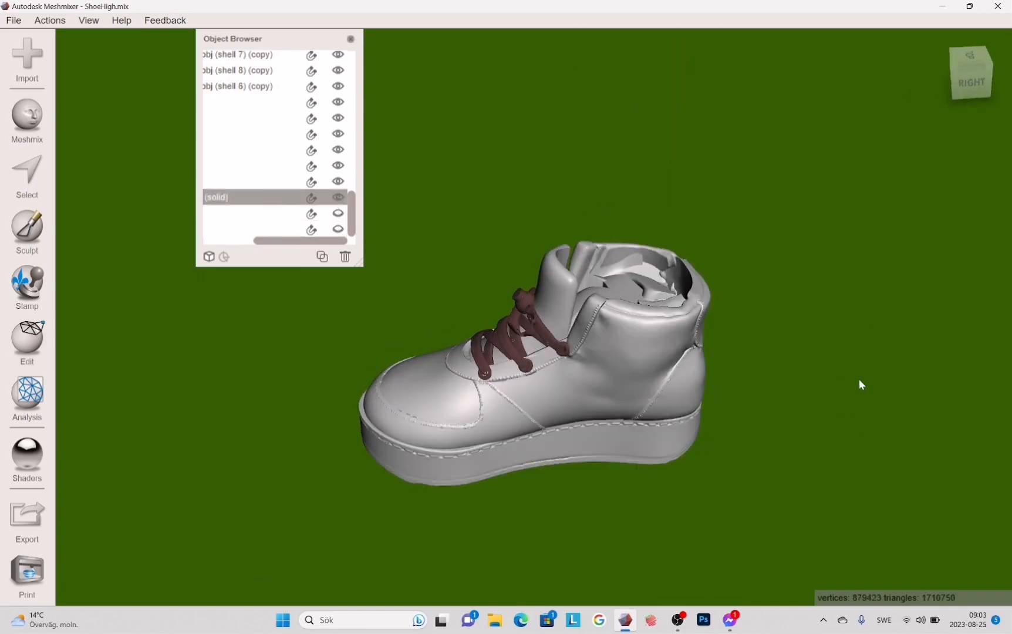
pyautogui.scroll(5, 508, 423)
pyautogui.moveTo(508, 428); pyautogui.dragTo(567, 570, button='right')
pyautogui.moveTo(230, 514); pyautogui.dragTo(632, 428, button='right')
pyautogui.click(255, 186)
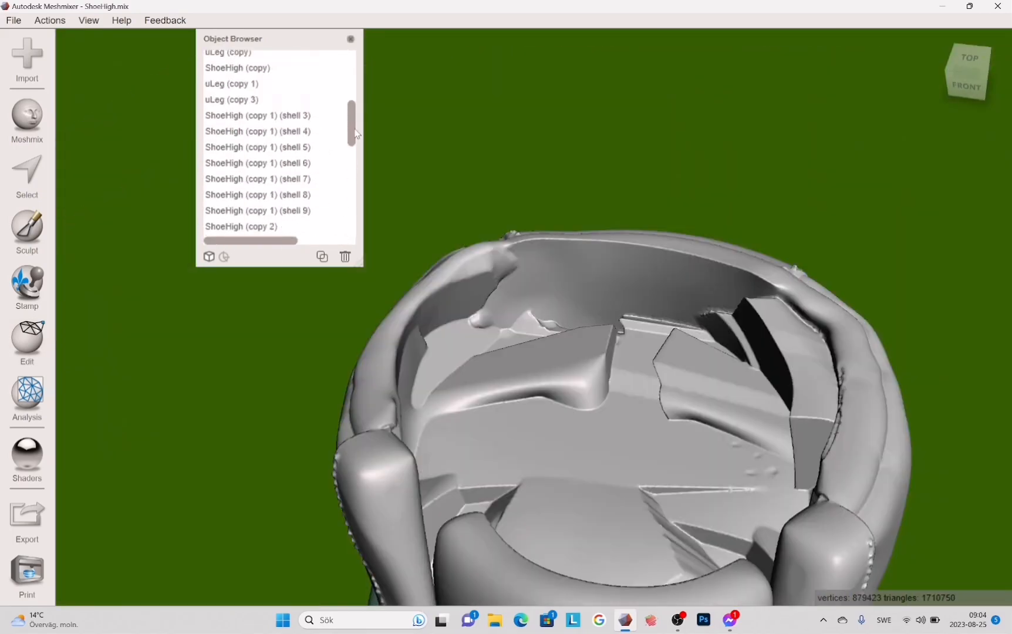
pyautogui.scroll(-10, 352, 133)
# Place a cylinder primitive about 10.4 mm across inside the shoe opening as a new object.
pyautogui.click(27, 117)
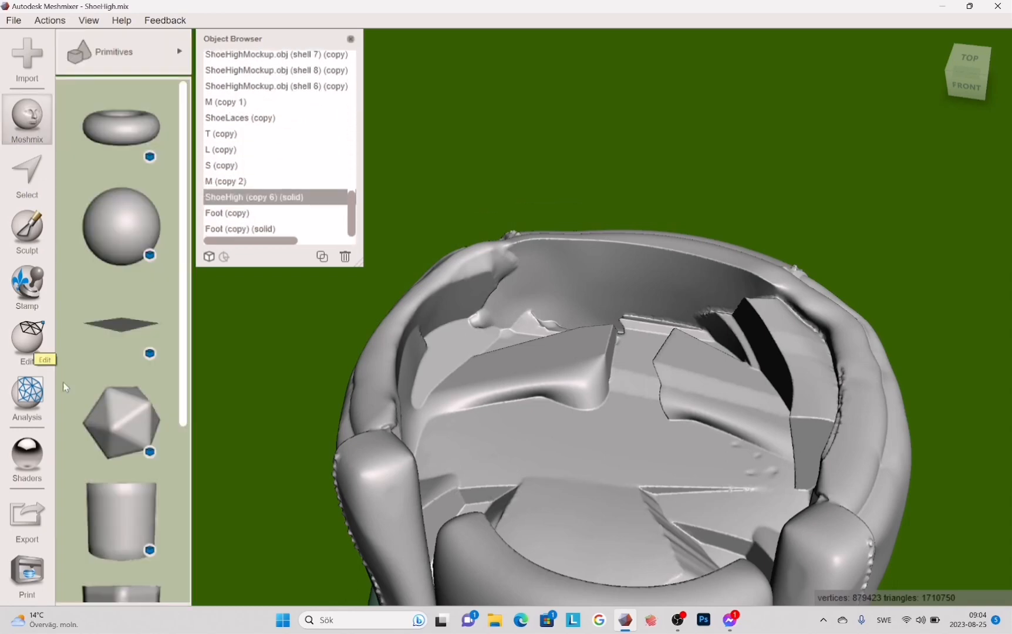
pyautogui.moveTo(604, 437); pyautogui.dragTo(602, 436)
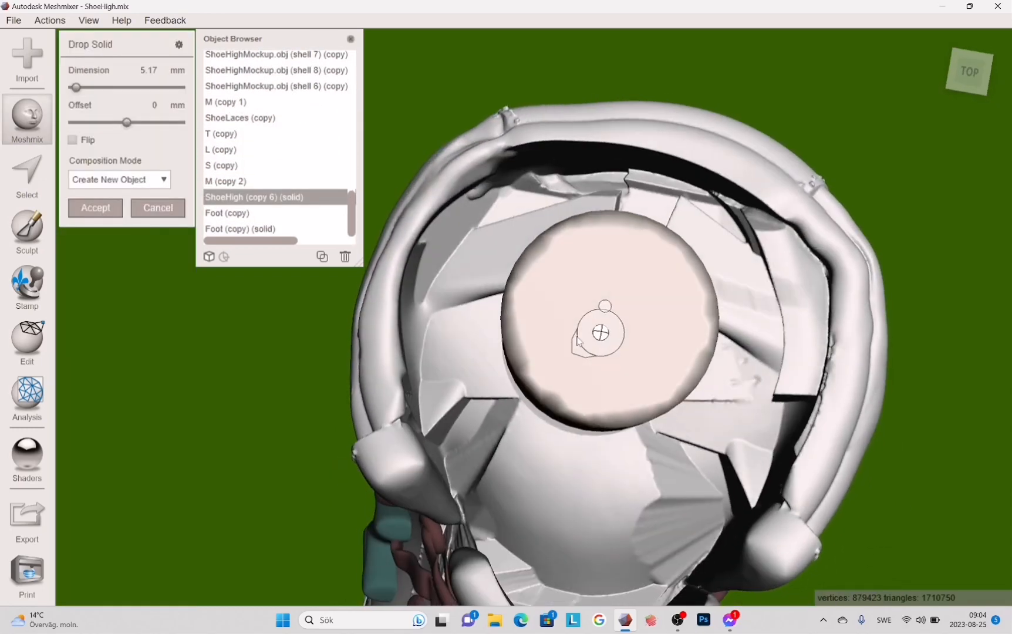
pyautogui.moveTo(583, 344); pyautogui.dragTo(434, 475)
pyautogui.moveTo(435, 475); pyautogui.dragTo(834, 276, button='right')
pyautogui.moveTo(517, 427); pyautogui.dragTo(622, 235, button='right')
pyautogui.click(95, 208)
# Flatten the cylinder to Y scale 0.5243 and move it to X 0.0143 mm, Y 0.1009 mm.
pyautogui.click(27, 342)
pyautogui.click(133, 101)
pyautogui.moveTo(628, 407); pyautogui.dragTo(630, 475)
pyautogui.moveTo(630, 476); pyautogui.dragTo(637, 294, button='right')
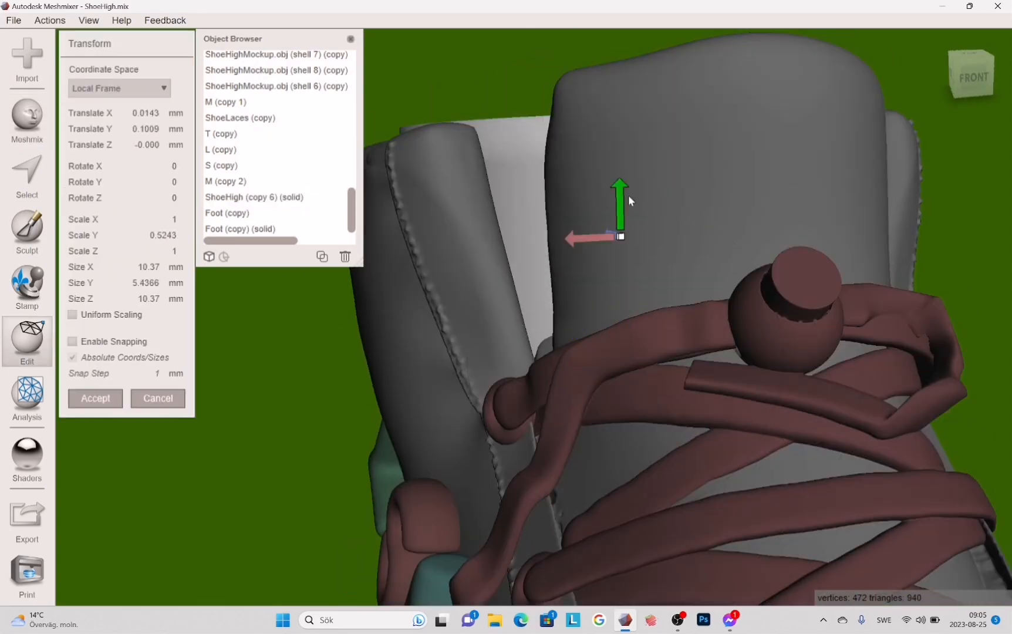
pyautogui.moveTo(628, 194); pyautogui.dragTo(834, 395, button='right')
pyautogui.moveTo(511, 161); pyautogui.dragTo(621, 264, button='right')
# Stretch the cylinder to X scale 1.2036 and Z scale 1.034, positioned at X 0.0859 mm and Z 0.0188 mm to fill the collar.
pyautogui.moveTo(566, 242); pyautogui.dragTo(570, 237)
pyautogui.moveTo(571, 237); pyautogui.dragTo(591, 329, button='right')
pyautogui.moveTo(690, 332); pyautogui.dragTo(743, 394, button='right')
pyautogui.moveTo(566, 294); pyautogui.dragTo(571, 290)
pyautogui.moveTo(570, 291)
pyautogui.mouseDown(button='right')
pyautogui.moveTo(575, 399)
pyautogui.moveTo(572, 293)
pyautogui.mouseUp(button='right')
pyautogui.moveTo(572, 280); pyautogui.dragTo(631, 292)
pyautogui.moveTo(500, 303); pyautogui.dragTo(502, 291)
pyautogui.moveTo(657, 329); pyautogui.dragTo(590, 328, button='right')
pyautogui.moveTo(592, 299); pyautogui.dragTo(633, 296)
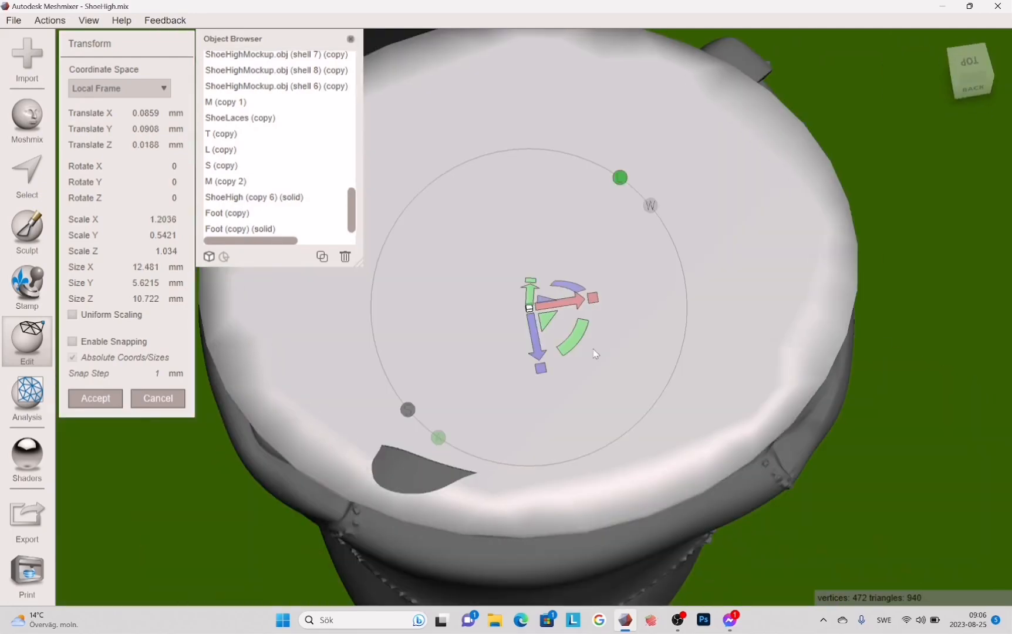
pyautogui.moveTo(594, 354); pyautogui.dragTo(575, 343, button='right')
# Refine the cylinder to about X scale 1.19 and Y scale 0.417, raise it to about Y 0.584 mm, and accept the transform.
pyautogui.moveTo(572, 338); pyautogui.dragTo(560, 334)
pyautogui.moveTo(560, 333); pyautogui.dragTo(727, 221, button='right')
pyautogui.moveTo(572, 218); pyautogui.dragTo(510, 170, button='right')
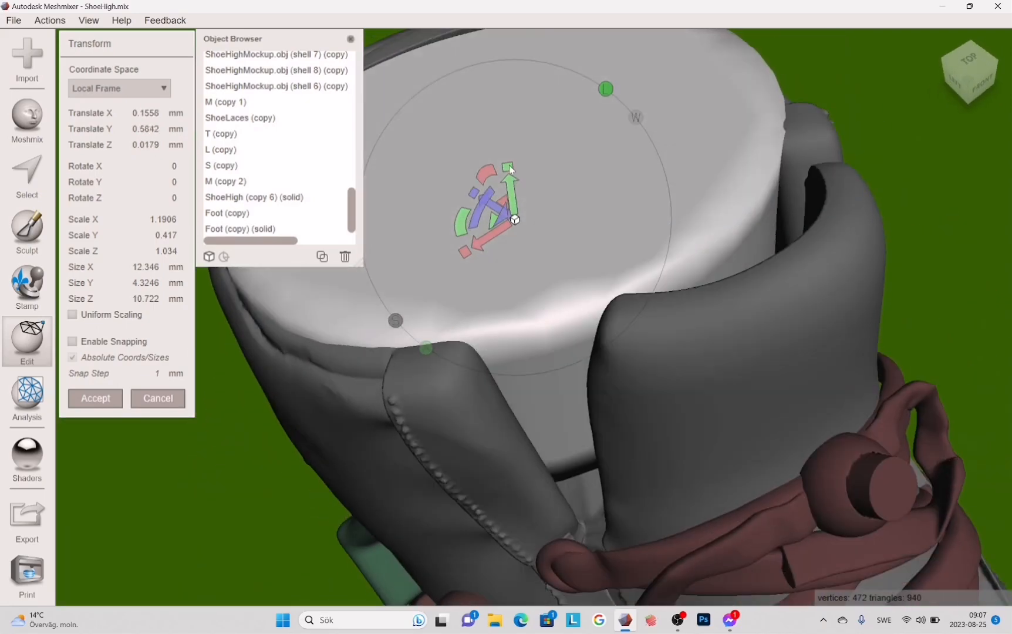
pyautogui.moveTo(511, 193); pyautogui.dragTo(517, 204)
pyautogui.moveTo(500, 89); pyautogui.dragTo(500, 84)
pyautogui.moveTo(500, 84); pyautogui.dragTo(166, 475, button='right')
# Check the cylinder with ShoeHigh (copy 6) (solid) hidden, and make the shoe visible and active again.
pyautogui.click(341, 241)
pyautogui.click(338, 181)
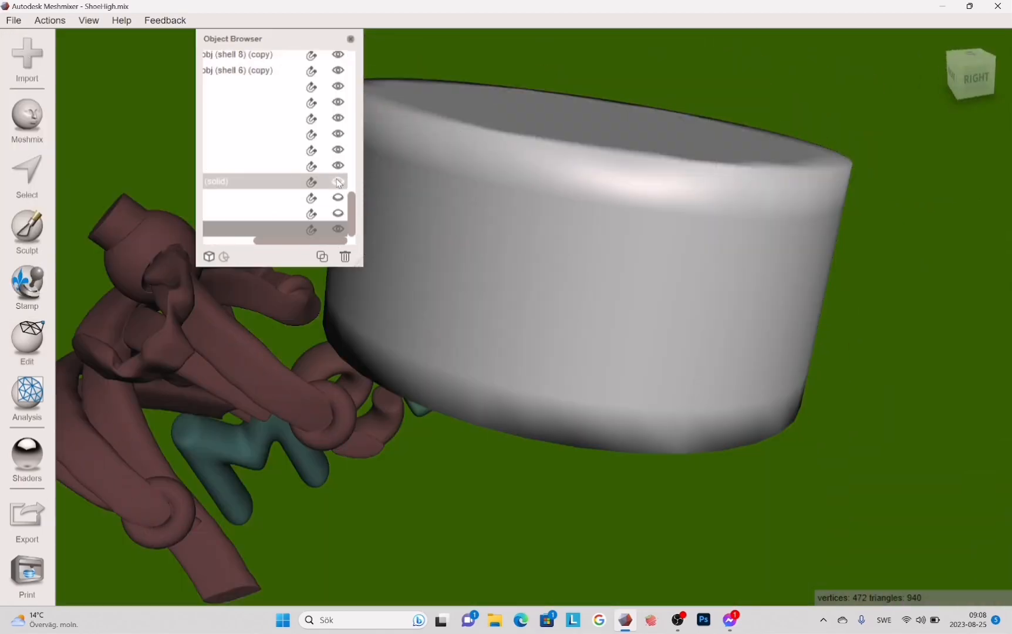
pyautogui.moveTo(532, 362); pyautogui.dragTo(745, 458, button='right')
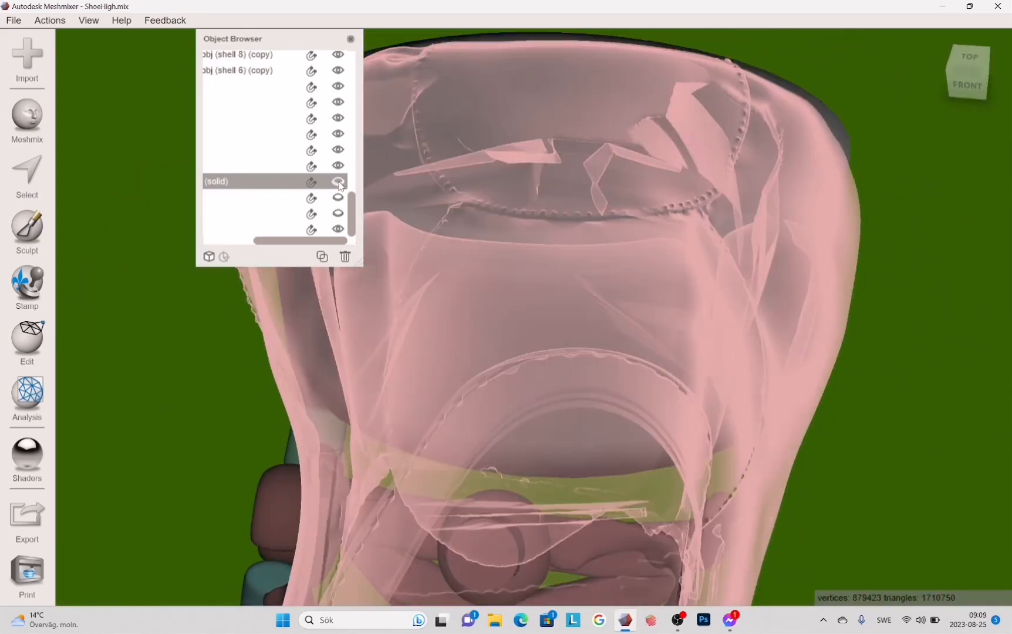
pyautogui.click(339, 182)
# Smooth the shoe's collar rim at the back with the ShrinkSmooth brush at strength 100, size 20 and depth 50.
pyautogui.moveTo(693, 364); pyautogui.dragTo(356, 380, button='right')
pyautogui.click(27, 229)
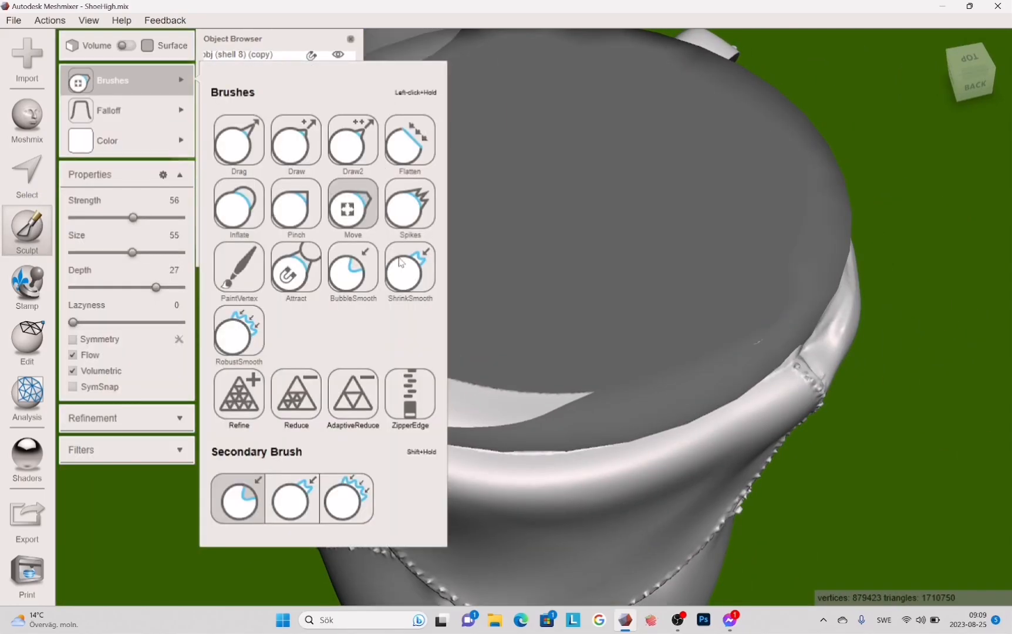
pyautogui.moveTo(446, 234); pyautogui.dragTo(547, 233, button='right')
pyautogui.press('space')
pyautogui.moveTo(524, 237); pyautogui.dragTo(505, 238)
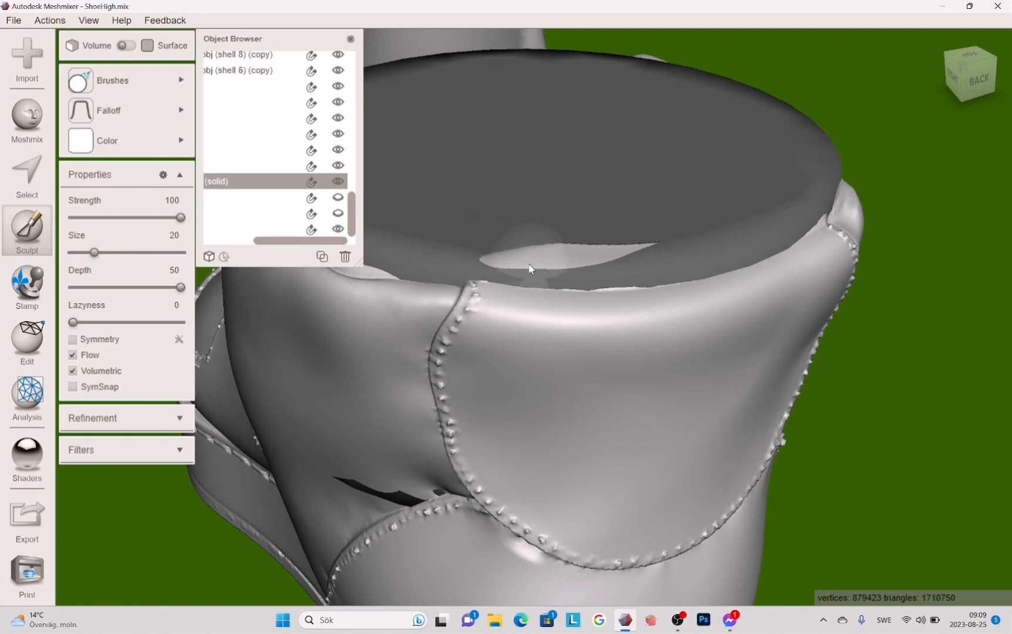
pyautogui.moveTo(626, 247); pyautogui.dragTo(652, 235, button='right')
# Build up the collar rim on the shoe's right side with the Inflate brush at strength 37, size 20 and depth 0.
pyautogui.moveTo(176, 139)
pyautogui.moveTo(176, 81)
pyautogui.click(242, 204)
pyautogui.moveTo(405, 370); pyautogui.dragTo(662, 283, button='right')
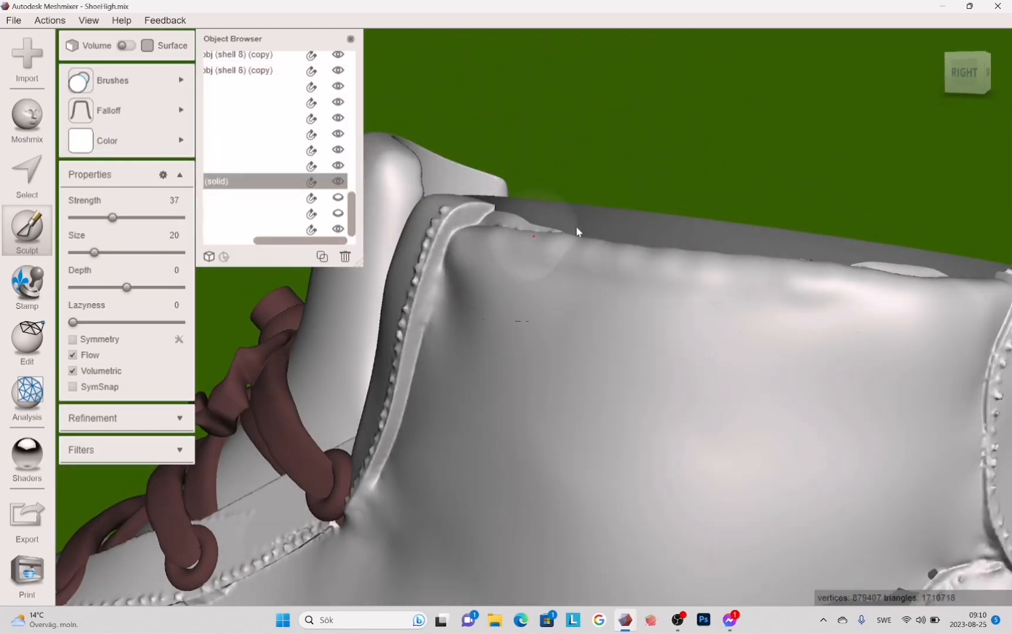
pyautogui.moveTo(576, 232); pyautogui.dragTo(550, 317, button='right')
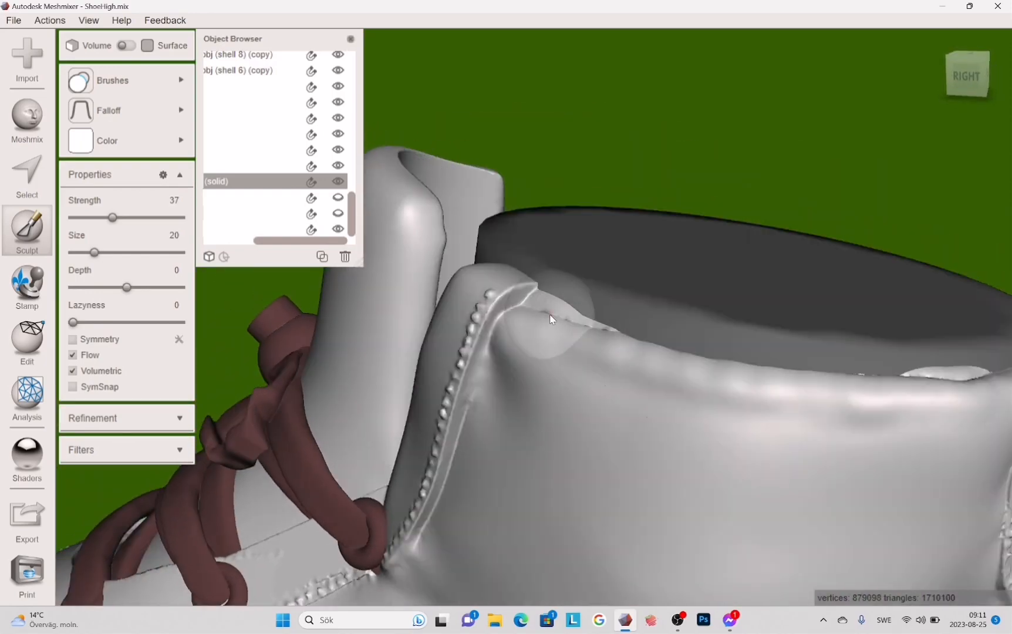
pyautogui.moveTo(886, 383); pyautogui.dragTo(653, 336, button='right')
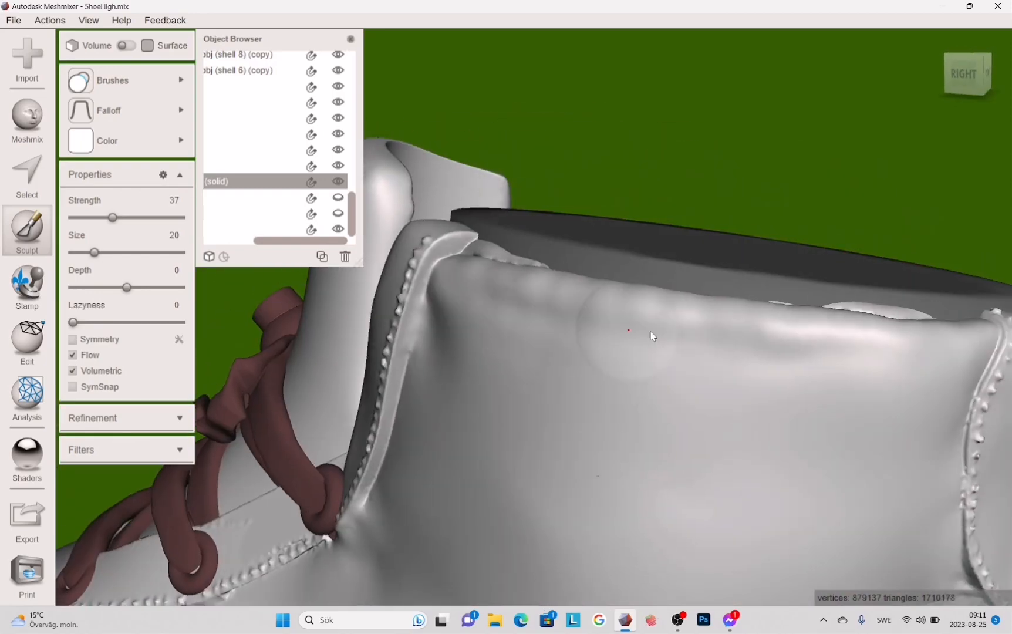
# Continue inflating the collar rim around the back and along the shoe's left side.
pyautogui.moveTo(872, 343); pyautogui.dragTo(351, 555, button='right')
pyautogui.moveTo(570, 560); pyautogui.dragTo(624, 530, button='right')
pyautogui.moveTo(419, 520); pyautogui.dragTo(331, 495, button='right')
pyautogui.moveTo(450, 519); pyautogui.dragTo(801, 353, button='right')
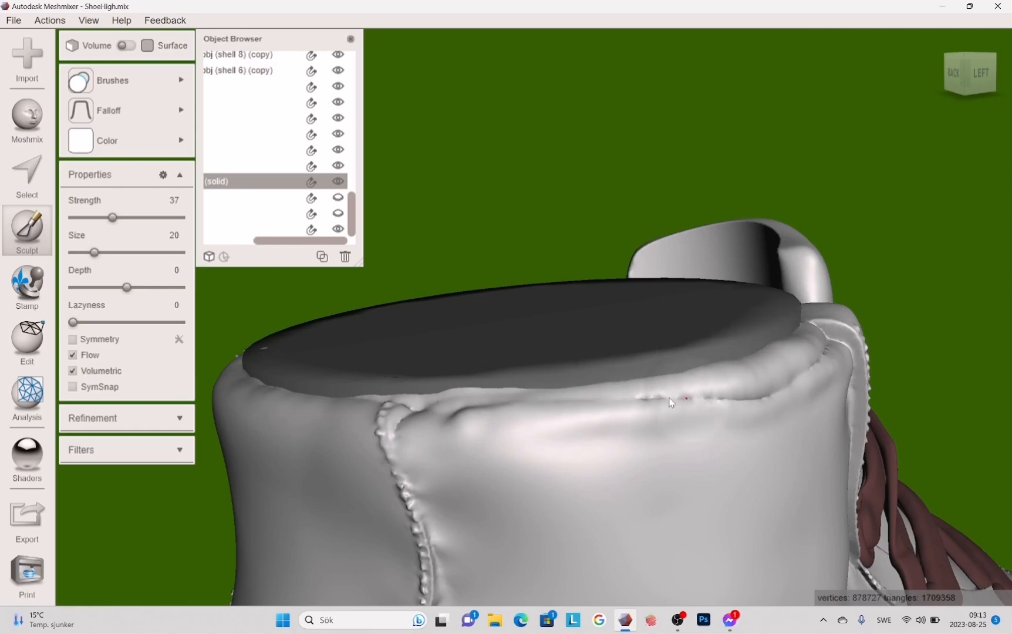
pyautogui.moveTo(627, 398); pyautogui.dragTo(751, 337, button='right')
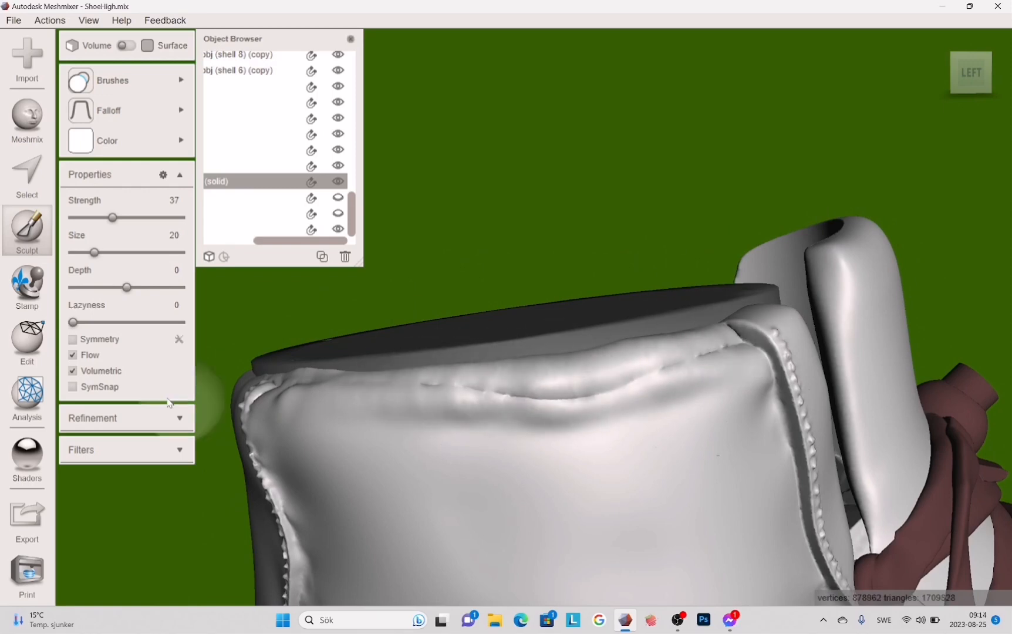
# Select the padded collar areas on both sides of the shoe with the Unwrap Brush at size 29, reducing the brush to size 12.
pyautogui.click(45, 191)
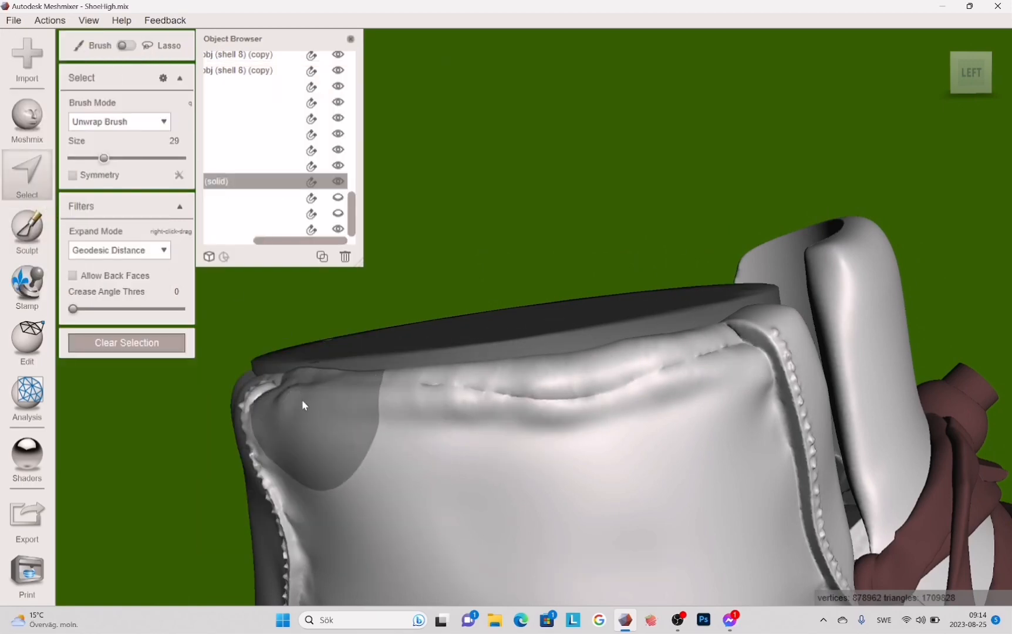
pyautogui.moveTo(302, 400); pyautogui.dragTo(698, 359)
pyautogui.moveTo(411, 271); pyautogui.dragTo(822, 375, button='right')
pyautogui.moveTo(452, 381)
pyautogui.mouseDown()
pyautogui.moveTo(503, 399)
pyautogui.moveTo(794, 388)
pyautogui.mouseUp()
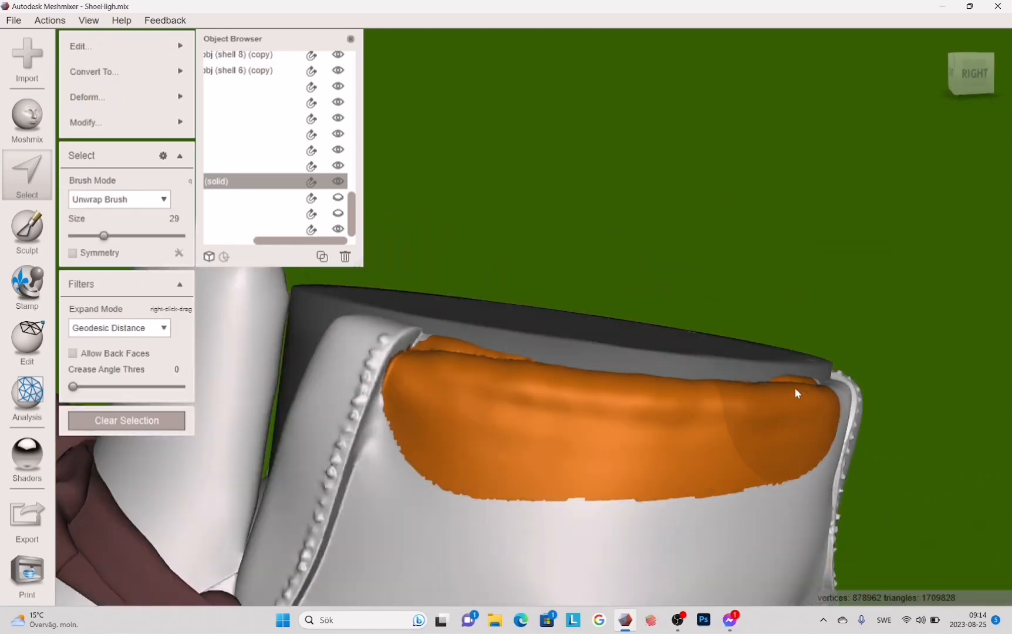
pyautogui.moveTo(795, 387)
pyautogui.mouseDown(button='right')
pyautogui.moveTo(437, 461)
pyautogui.moveTo(650, 400)
pyautogui.mouseUp(button='right')
pyautogui.moveTo(691, 276)
pyautogui.mouseDown(button='right')
pyautogui.moveTo(642, 502)
pyautogui.moveTo(663, 405)
pyautogui.mouseUp(button='right')
pyautogui.moveTo(104, 236); pyautogui.dragTo(86, 235)
pyautogui.moveTo(612, 450); pyautogui.dragTo(684, 470, button='right')
# Smooth the selected collar with Max Smoothness, smoothing 1 and the maximum smoothing scale, and clear the selection.
pyautogui.moveTo(168, 101)
pyautogui.click(237, 95)
pyautogui.click(120, 88)
pyautogui.click(144, 134)
pyautogui.moveTo(76, 264); pyautogui.dragTo(181, 262, button='right')
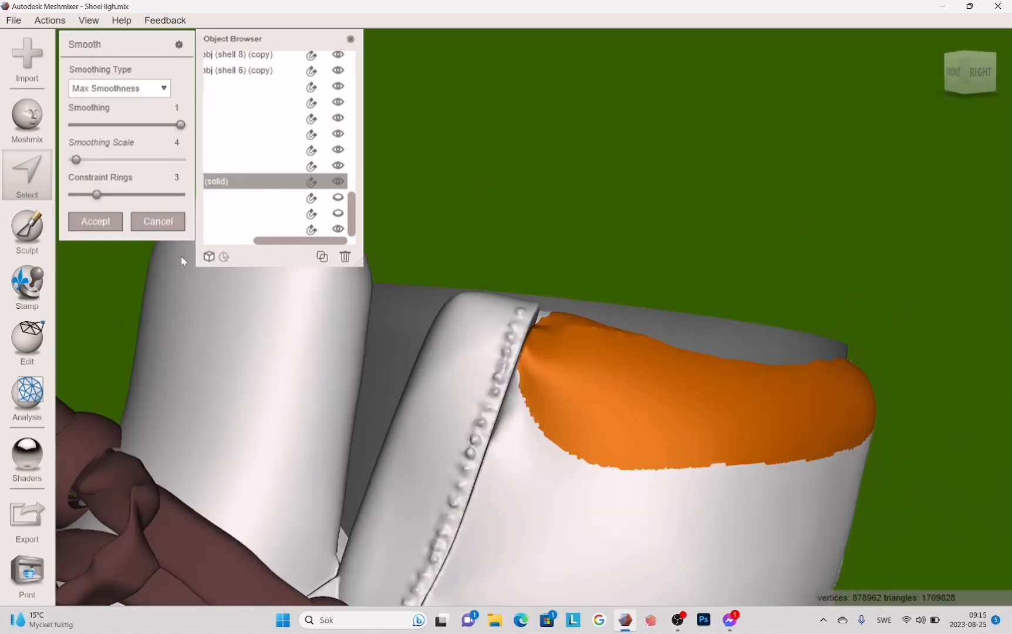
pyautogui.click(182, 159)
pyautogui.moveTo(801, 188)
pyautogui.mouseDown(button='right')
pyautogui.moveTo(569, 180)
pyautogui.moveTo(61, 248)
pyautogui.moveTo(483, 243)
pyautogui.moveTo(692, 182)
pyautogui.moveTo(570, 315)
pyautogui.moveTo(248, 436)
pyautogui.moveTo(398, 461)
pyautogui.moveTo(277, 496)
pyautogui.moveTo(306, 511)
pyautogui.moveTo(340, 494)
pyautogui.mouseUp(button='right')
pyautogui.press('Return')
pyautogui.press('Escape')
# Select the remaining creases along the collar rim on both sides with the Unwrap Brush at size 12.
pyautogui.press('s')
pyautogui.moveTo(340, 494); pyautogui.dragTo(413, 533)
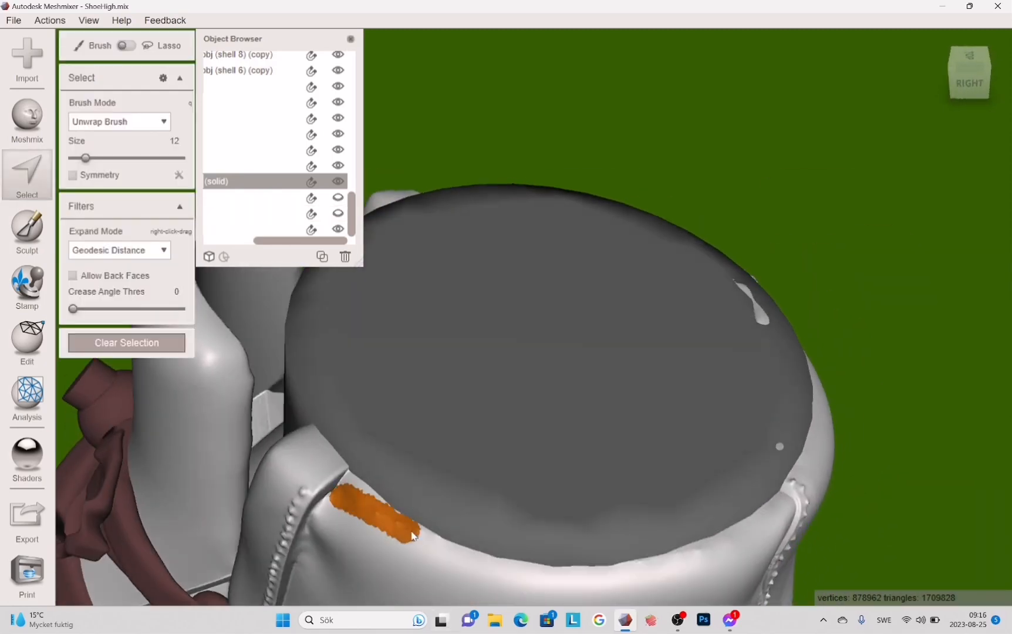
pyautogui.moveTo(413, 532); pyautogui.dragTo(364, 458, button='right')
pyautogui.moveTo(429, 445); pyautogui.dragTo(587, 447)
pyautogui.moveTo(587, 447)
pyautogui.mouseDown(button='right')
pyautogui.moveTo(444, 489)
pyautogui.moveTo(181, 487)
pyautogui.mouseUp(button='right')
pyautogui.moveTo(614, 474); pyautogui.dragTo(721, 468)
pyautogui.moveTo(721, 468); pyautogui.dragTo(596, 483, button='right')
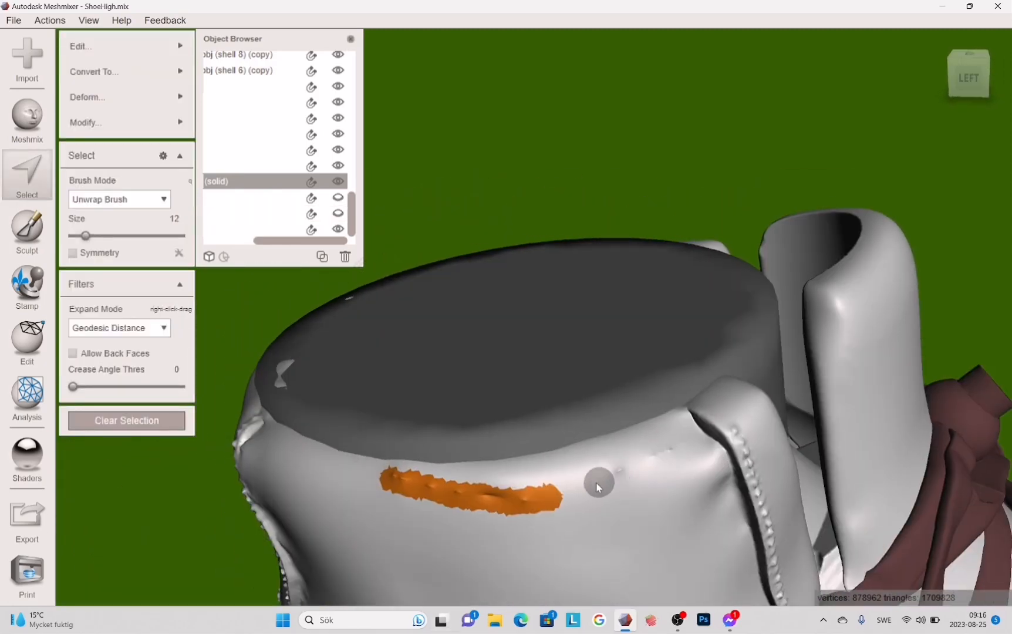
pyautogui.moveTo(691, 439); pyautogui.dragTo(344, 467, button='right')
# Smooth the selected rim creases, accept the result, and clear the selection.
pyautogui.click(232, 94)
pyautogui.click(164, 88)
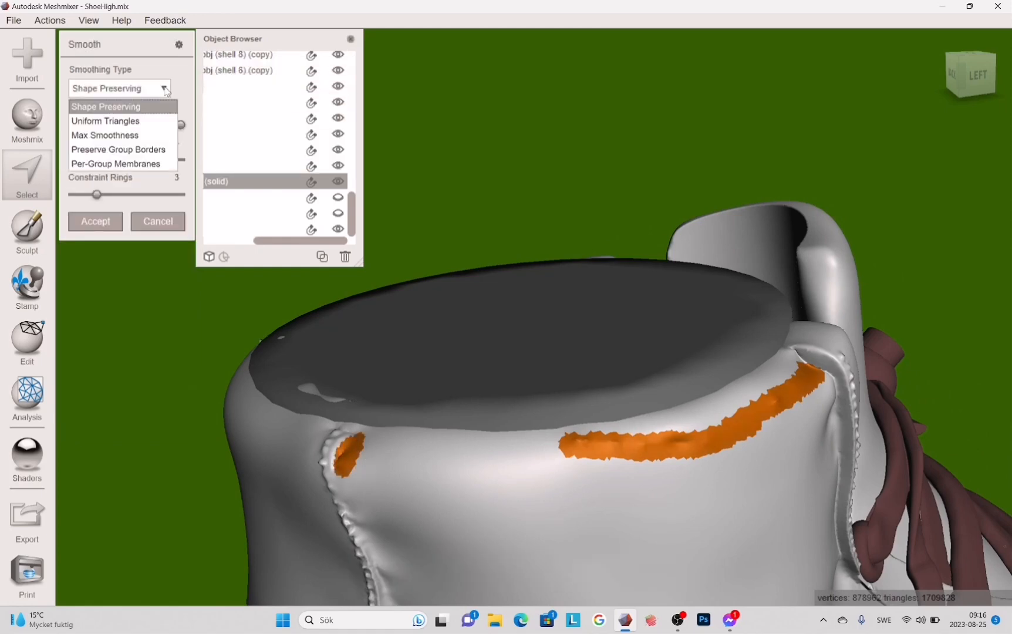
pyautogui.moveTo(294, 411); pyautogui.dragTo(529, 411, button='right')
pyautogui.click(88, 222)
pyautogui.press('Escape')
pyautogui.moveTo(247, 446)
pyautogui.mouseDown(button='right')
pyautogui.moveTo(439, 462)
pyautogui.moveTo(693, 446)
pyautogui.mouseUp(button='right')
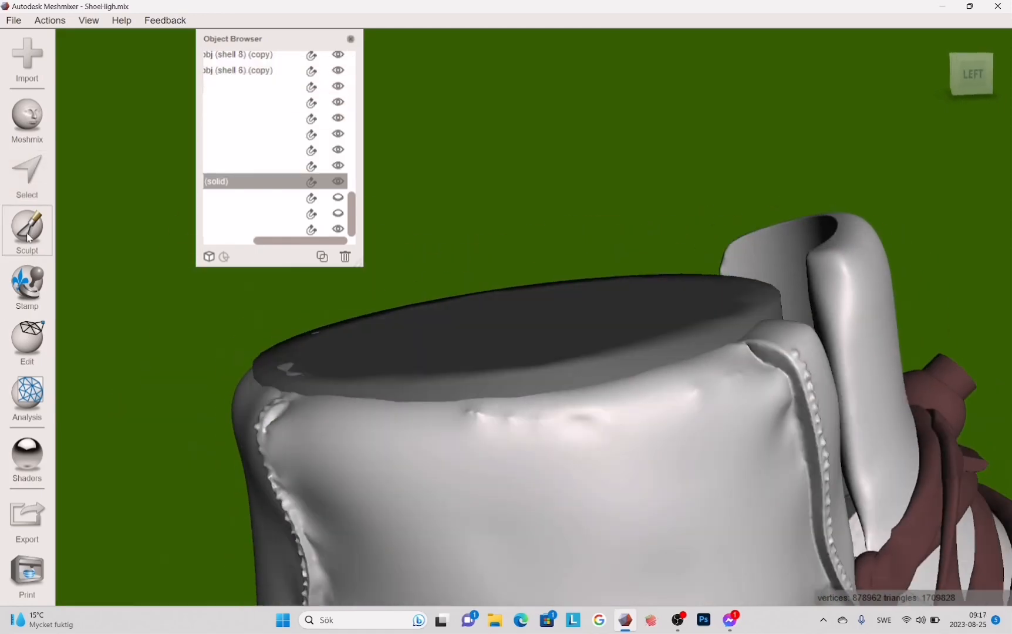
# Fill the dents on the left collar with the size 12 Inflate brush, and even them out with ShrinkSmooth at strength 100.
pyautogui.click(27, 230)
pyautogui.click(126, 80)
pyautogui.click(368, 169)
pyautogui.click(126, 81)
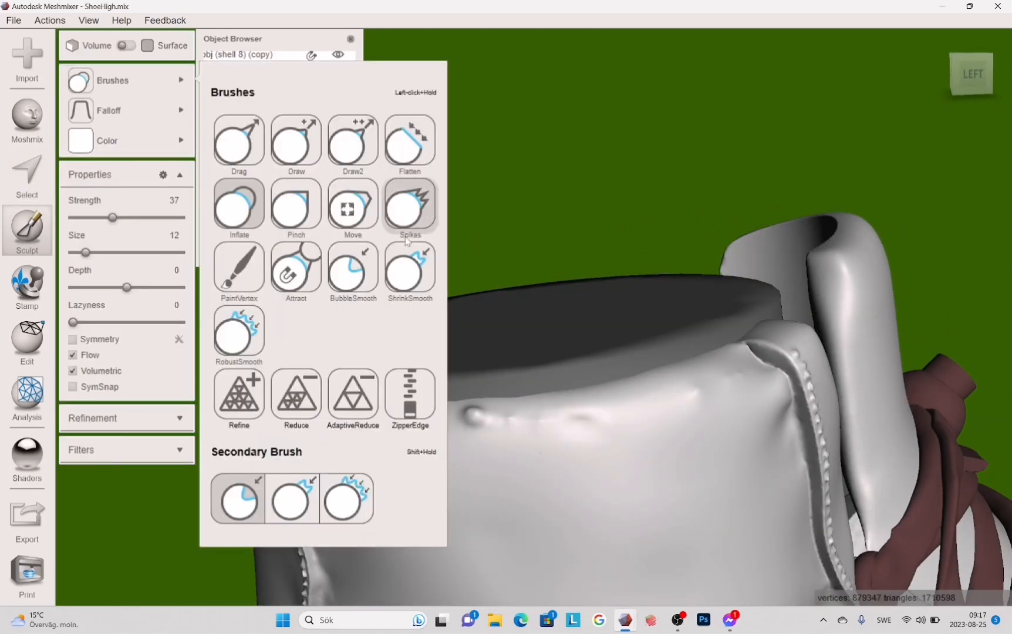
pyautogui.click(293, 142)
pyautogui.moveTo(467, 414)
pyautogui.mouseDown(button='right')
pyautogui.moveTo(497, 444)
pyautogui.moveTo(487, 387)
pyautogui.mouseUp(button='right')
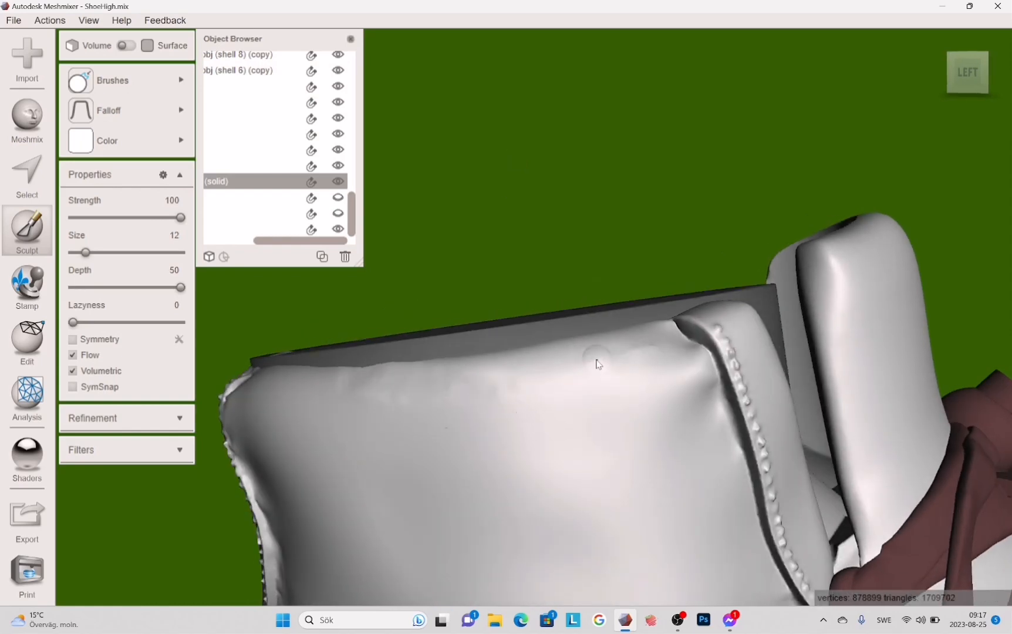
pyautogui.moveTo(598, 364)
pyautogui.mouseDown(button='right')
pyautogui.moveTo(361, 294)
pyautogui.moveTo(766, 402)
pyautogui.moveTo(528, 294)
pyautogui.mouseUp(button='right')
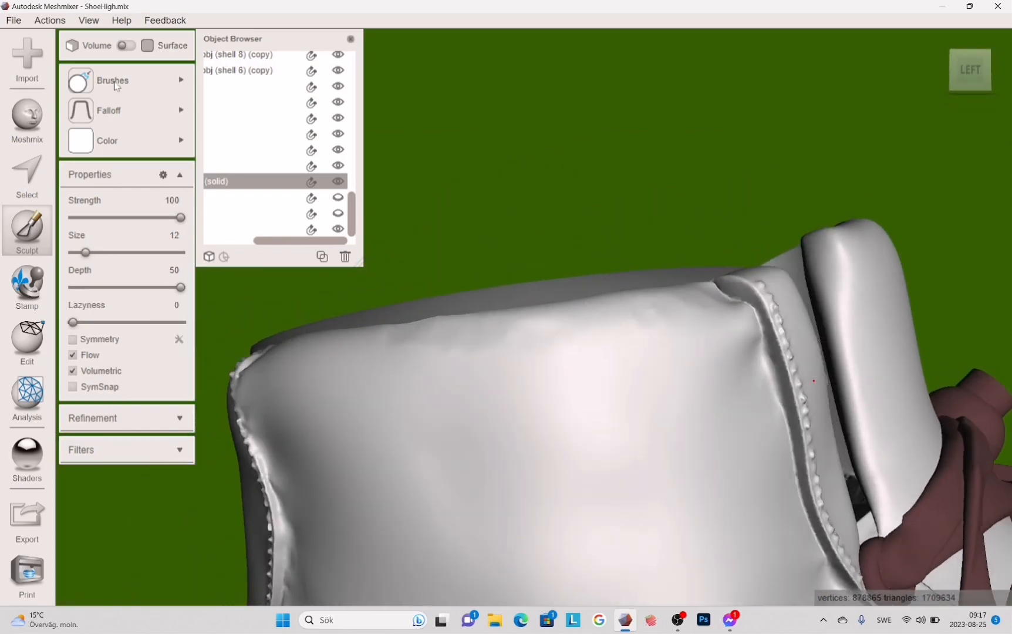
# Raise the left collar's top edge with the Inflate brush at strength 37 and size 12.
pyautogui.click(116, 86)
pyautogui.click(393, 339)
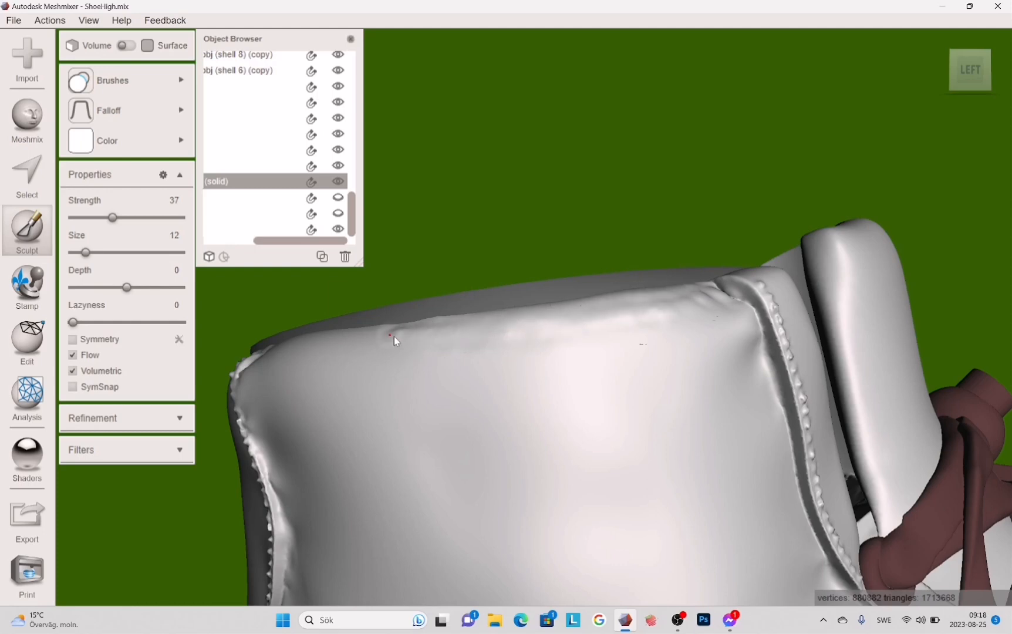
# Smooth a band along the shoe's upper side edge with Shape Preserving smoothing at a smoothing scale of 54.8.
pyautogui.moveTo(393, 339); pyautogui.dragTo(264, 361, button='right')
pyautogui.press('s')
pyautogui.moveTo(376, 487); pyautogui.dragTo(704, 446)
pyautogui.click(90, 122)
pyautogui.click(240, 95)
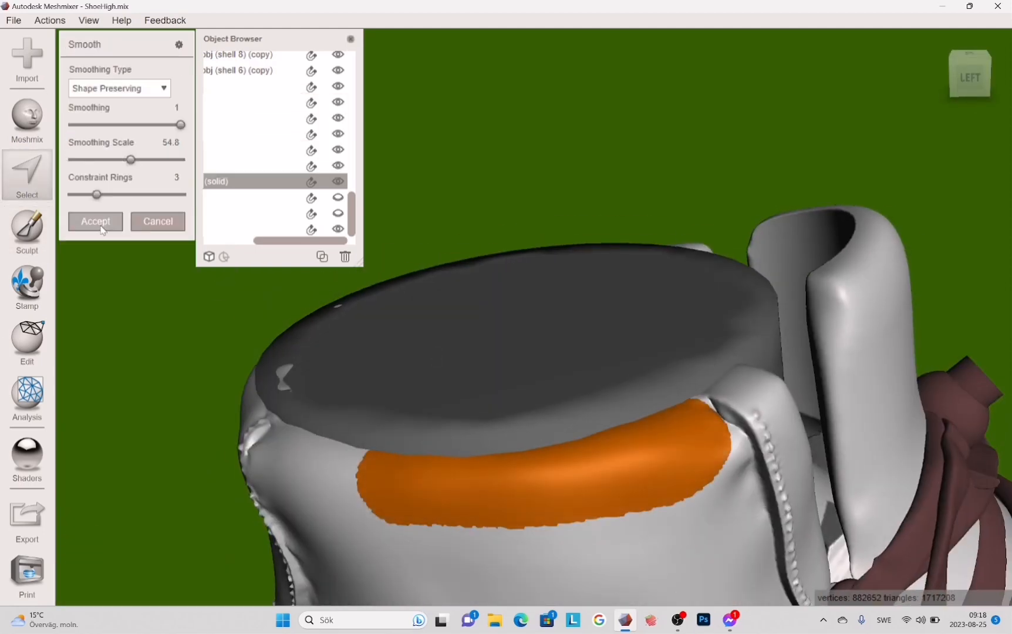
pyautogui.click(103, 230)
# Sculpt the shoe's rear collar rim with a brush of strength 100, size 22 and depth 50.
pyautogui.moveTo(376, 329)
pyautogui.mouseDown(button='right')
pyautogui.moveTo(655, 349)
pyautogui.moveTo(306, 428)
pyautogui.mouseUp(button='right')
pyautogui.click(27, 229)
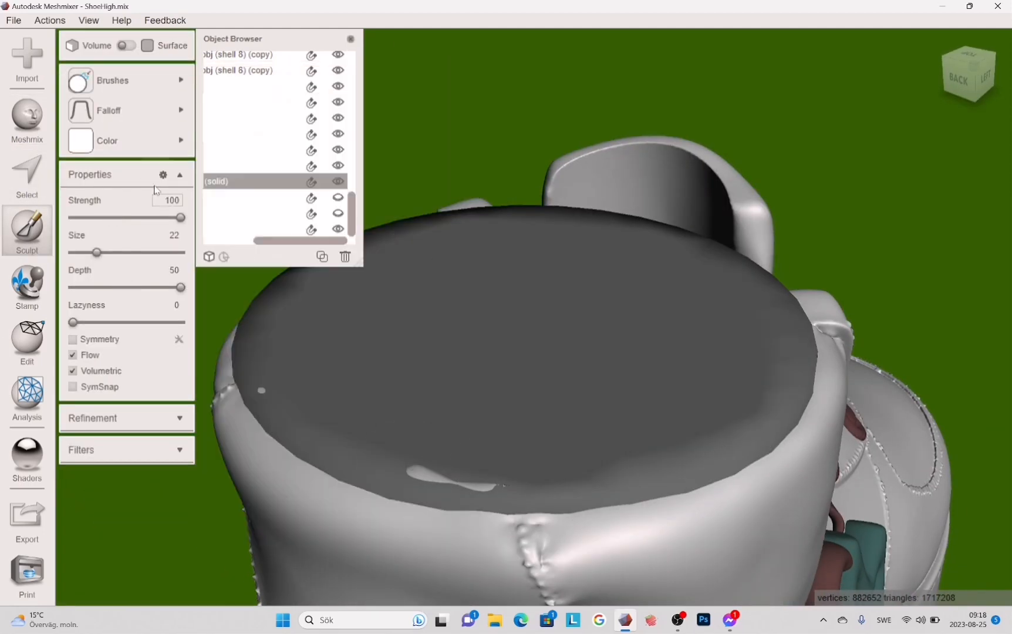
pyautogui.moveTo(492, 490); pyautogui.dragTo(141, 406, button='right')
# Make the Foot (copy) (solid) object visible inside the shoe.
pyautogui.click(27, 344)
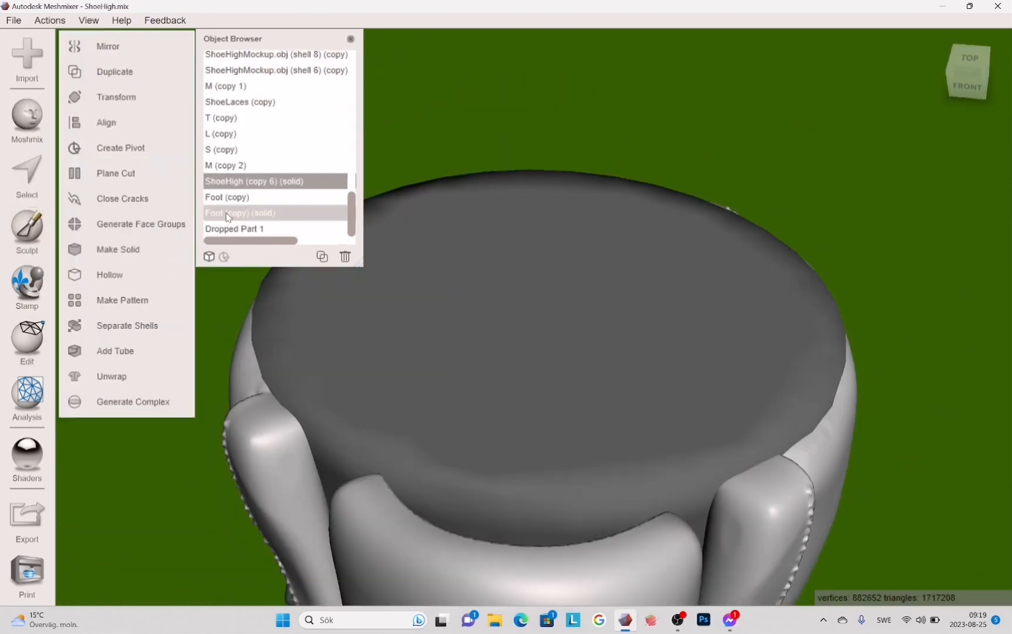
pyautogui.click(226, 213)
pyautogui.moveTo(810, 429)
pyautogui.mouseDown(button='right')
pyautogui.moveTo(576, 404)
pyautogui.moveTo(311, 408)
pyautogui.moveTo(823, 514)
pyautogui.moveTo(734, 469)
pyautogui.mouseUp(button='right')
# Duplicate the ring inside the shoe's collar, scale the copy to 0.89 on all axes and raise it above the original.
pyautogui.click(311, 407)
pyautogui.click(27, 344)
pyautogui.click(115, 71)
pyautogui.click(116, 97)
pyautogui.moveTo(353, 410); pyautogui.dragTo(873, 289, button='right')
pyautogui.moveTo(521, 444); pyautogui.dragTo(523, 453)
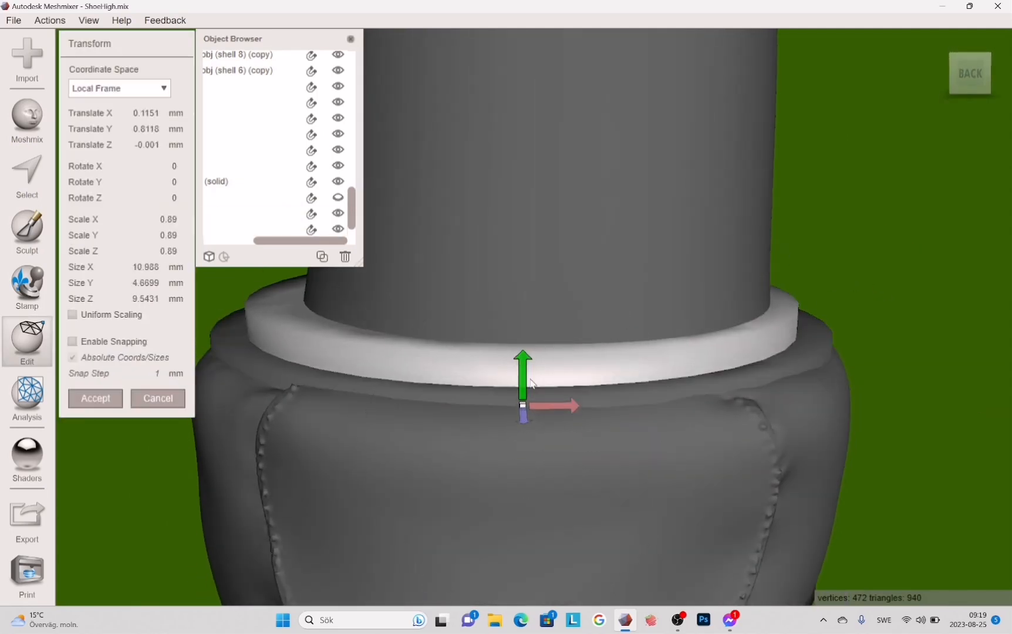
pyautogui.moveTo(531, 379); pyautogui.dragTo(532, 366)
pyautogui.moveTo(418, 435); pyautogui.dragTo(885, 475, button='right')
pyautogui.moveTo(509, 476); pyautogui.dragTo(725, 417, button='right')
# Hide the shoe and adjust the large ankle ring with Transform, showing it see-through against the leg.
pyautogui.click(468, 400)
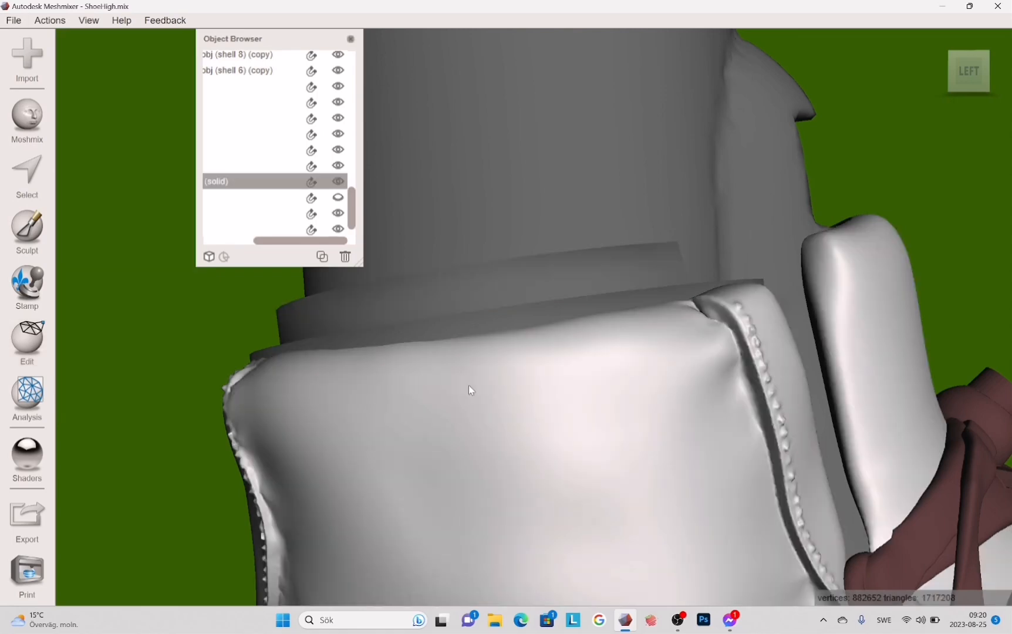
pyautogui.moveTo(571, 309); pyautogui.dragTo(719, 334, button='right')
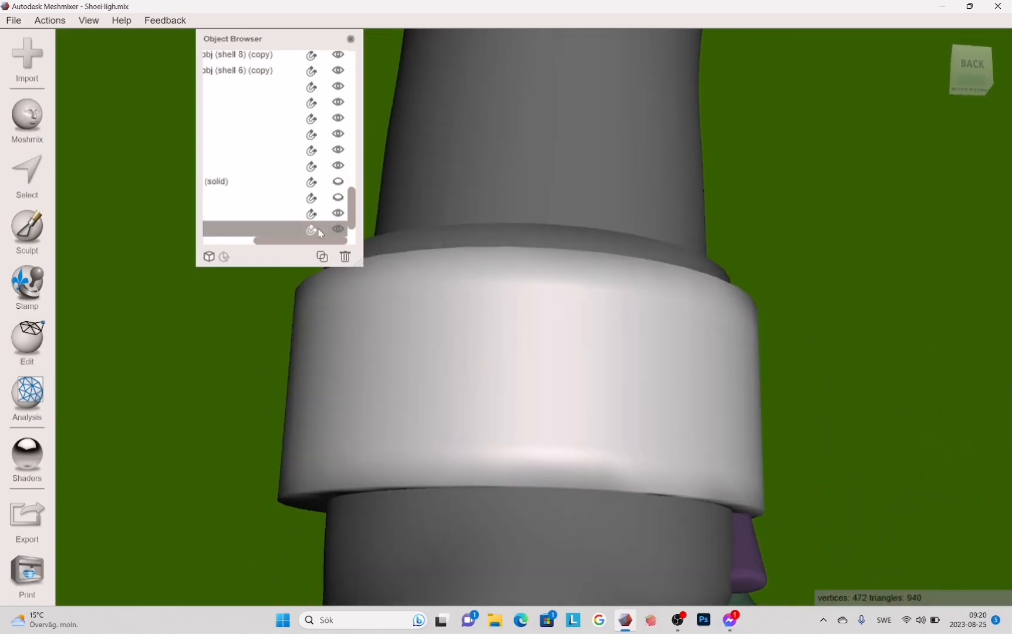
pyautogui.click(312, 228)
pyautogui.moveTo(611, 423); pyautogui.dragTo(589, 406, button='right')
pyautogui.press('t')
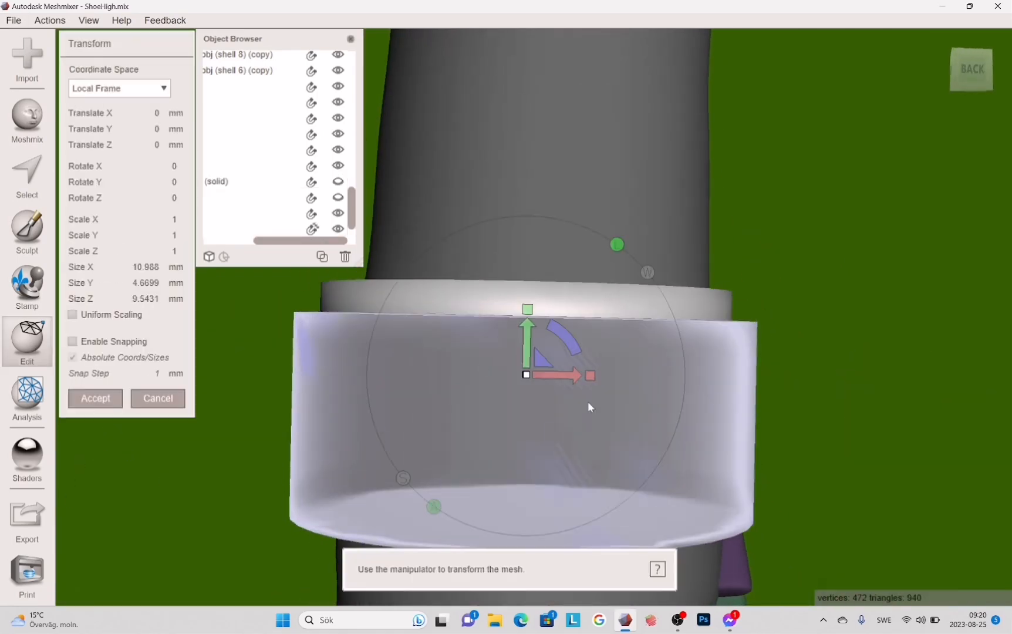
pyautogui.moveTo(535, 359); pyautogui.dragTo(833, 442, button='right')
pyautogui.press('Return')
pyautogui.click(313, 228)
# Combine the solid foot copy with the small upper ring around the ankle.
pyautogui.click(264, 213)
pyautogui.moveTo(869, 352); pyautogui.dragTo(566, 323, button='right')
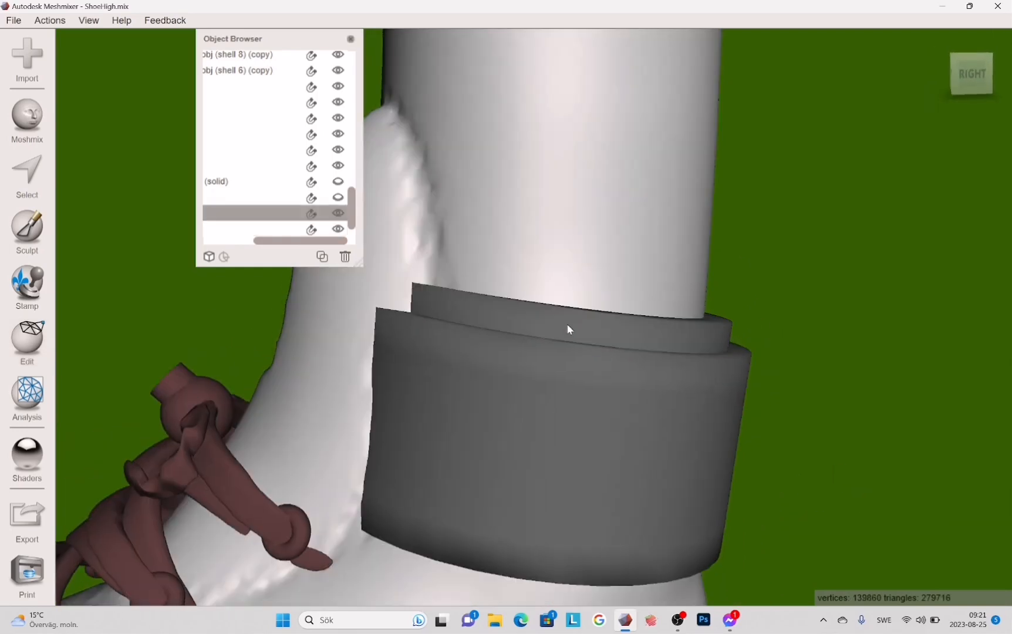
pyautogui.keyDown('shift'); pyautogui.click(566, 324); pyautogui.keyUp('shift')
pyautogui.click(109, 46)
# Make the combined leg and ring into one solid with increased solid accuracy.
pyautogui.click(108, 249)
pyautogui.moveTo(99, 168); pyautogui.dragTo(125, 168)
pyautogui.click(127, 421)
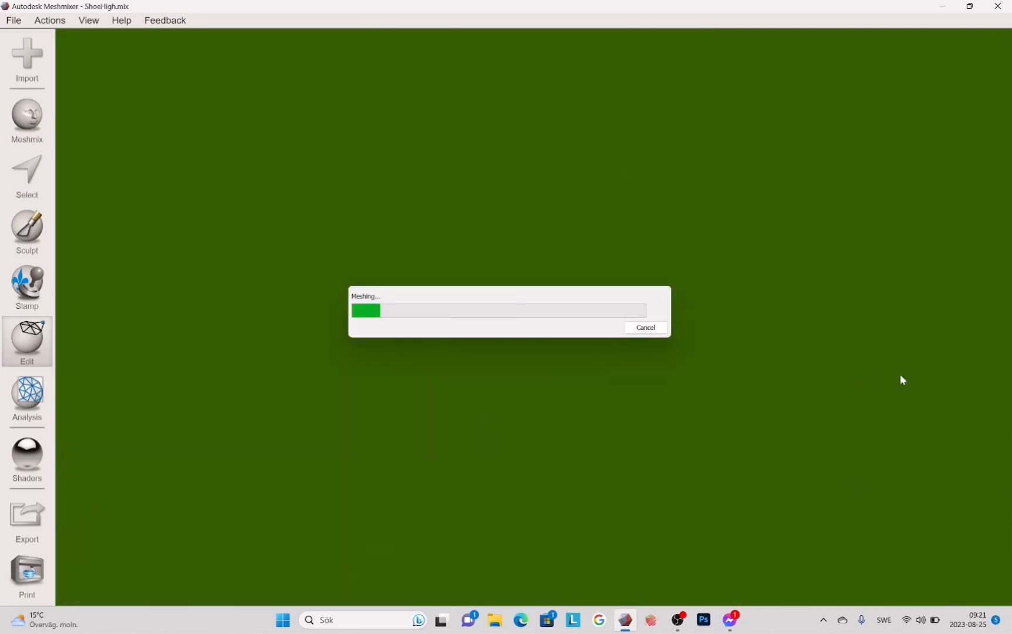
pyautogui.click(95, 449)
pyautogui.moveTo(329, 458); pyautogui.dragTo(649, 470, button='right')
# Show the shoe as a see-through target and check its fit around the leg from both sides.
pyautogui.click(289, 183)
pyautogui.moveTo(317, 241); pyautogui.dragTo(346, 241)
pyautogui.click(312, 182)
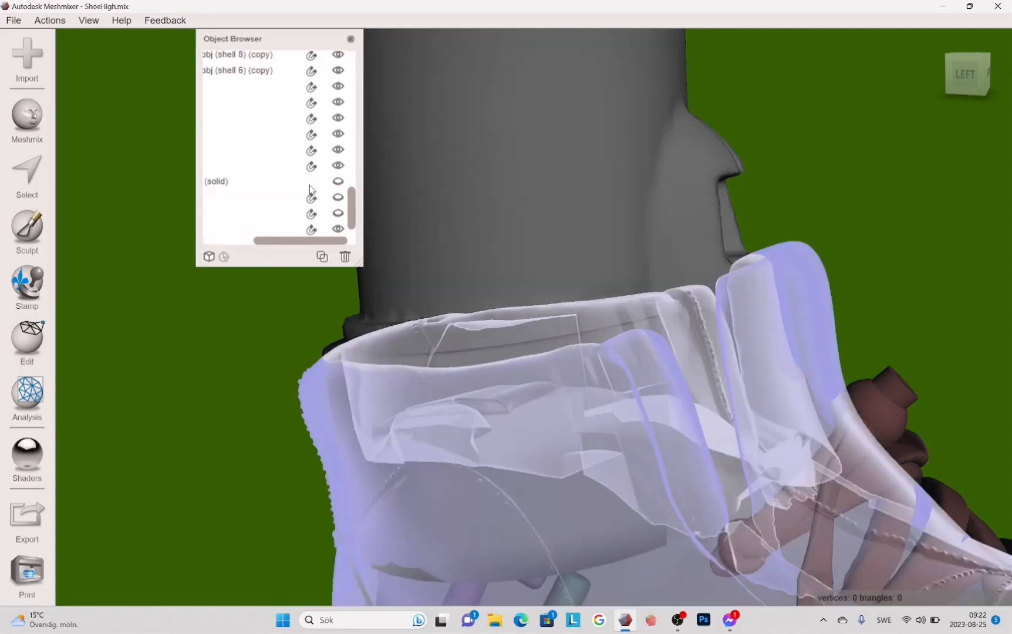
pyautogui.moveTo(675, 247); pyautogui.dragTo(253, 252, button='right')
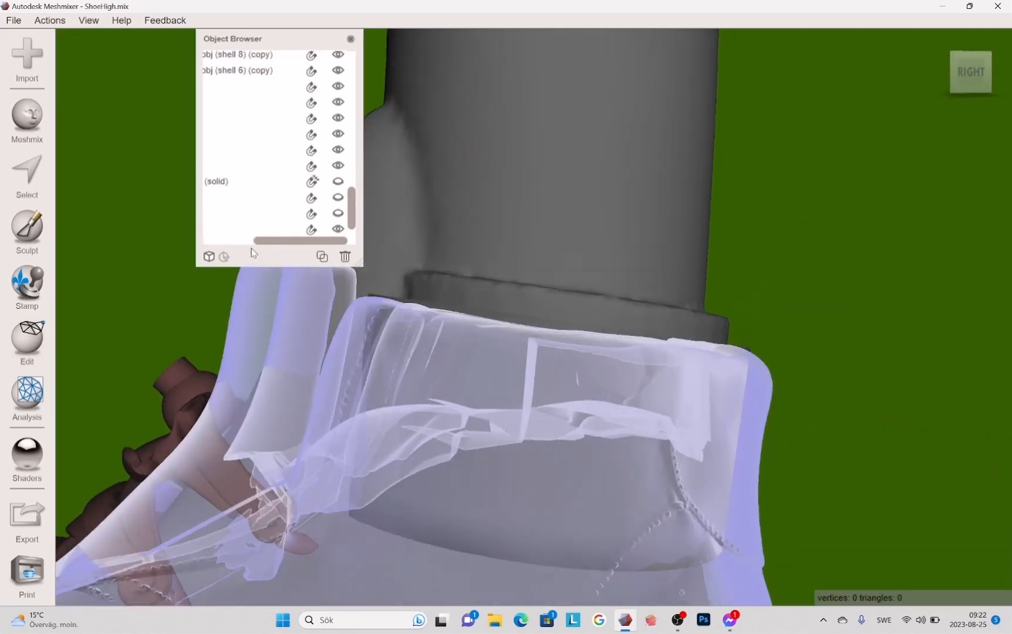
pyautogui.click(312, 181)
# Plane cut the large ankle ring along a slanted plane behind the tongue, using Cut (Discard Half) and Remeshed Fill.
pyautogui.click(693, 334)
pyautogui.moveTo(804, 317); pyautogui.dragTo(767, 383, button='right')
pyautogui.press('c')
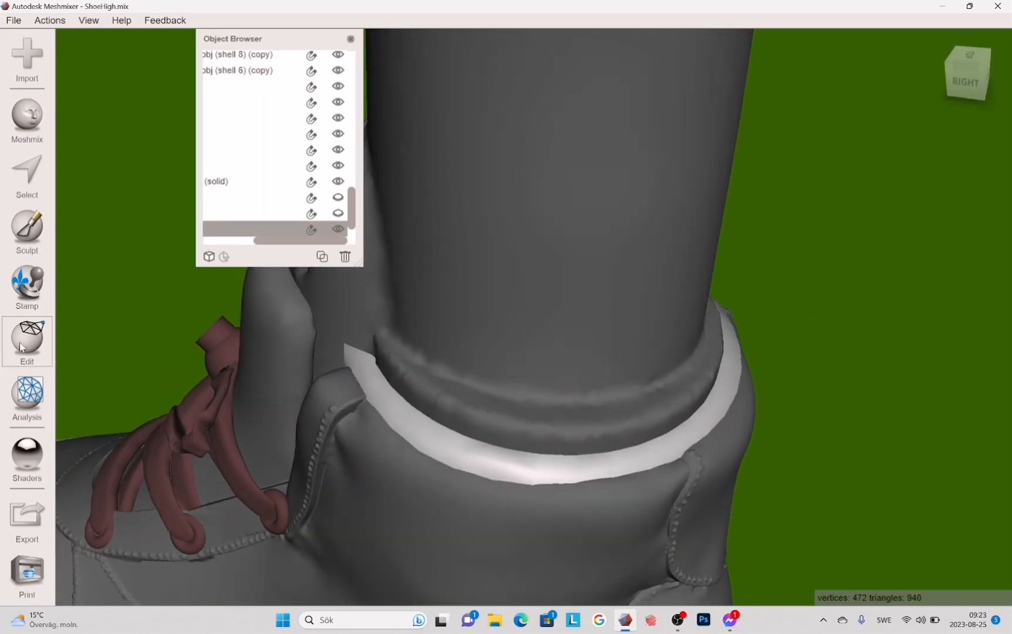
pyautogui.moveTo(483, 436); pyautogui.dragTo(481, 432)
pyautogui.moveTo(506, 401); pyautogui.dragTo(258, 275)
pyautogui.moveTo(446, 410)
pyautogui.mouseDown(button='right')
pyautogui.moveTo(577, 405)
pyautogui.moveTo(446, 405)
pyautogui.mouseUp(button='right')
pyautogui.moveTo(382, 399); pyautogui.dragTo(709, 391, button='middle')
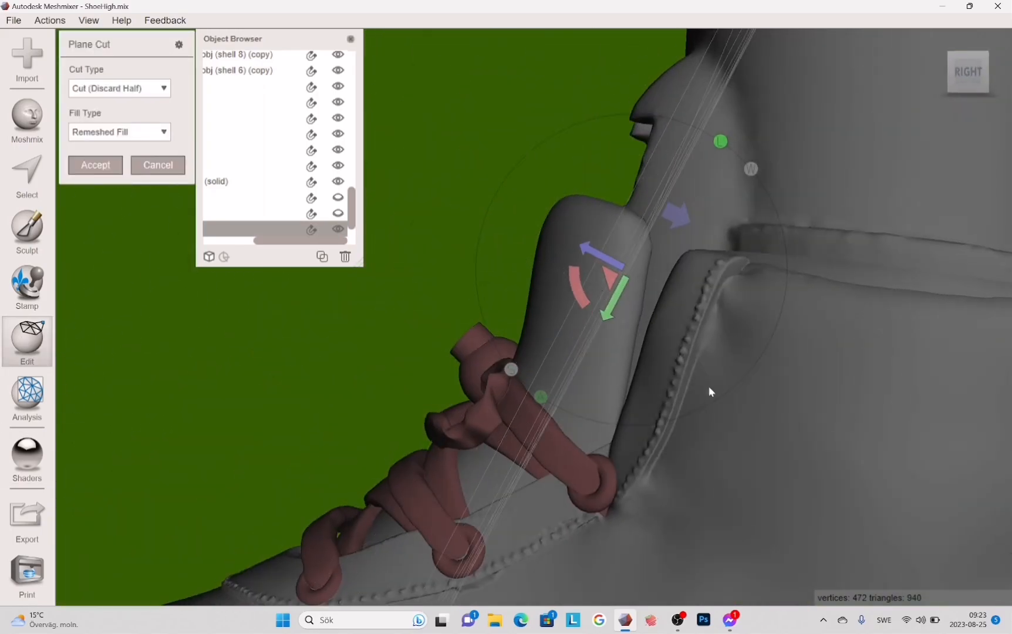
pyautogui.moveTo(648, 274); pyautogui.dragTo(523, 341, button='right')
pyautogui.moveTo(416, 317); pyautogui.dragTo(417, 313)
pyautogui.moveTo(740, 252); pyautogui.dragTo(722, 323, button='right')
pyautogui.moveTo(400, 301); pyautogui.dragTo(397, 304)
pyautogui.moveTo(470, 375); pyautogui.dragTo(223, 293, button='right')
pyautogui.moveTo(790, 298); pyautogui.dragTo(491, 427, button='right')
pyautogui.press('Return')
# Combine the cut ankle ring with the shoe.
pyautogui.click(593, 191)
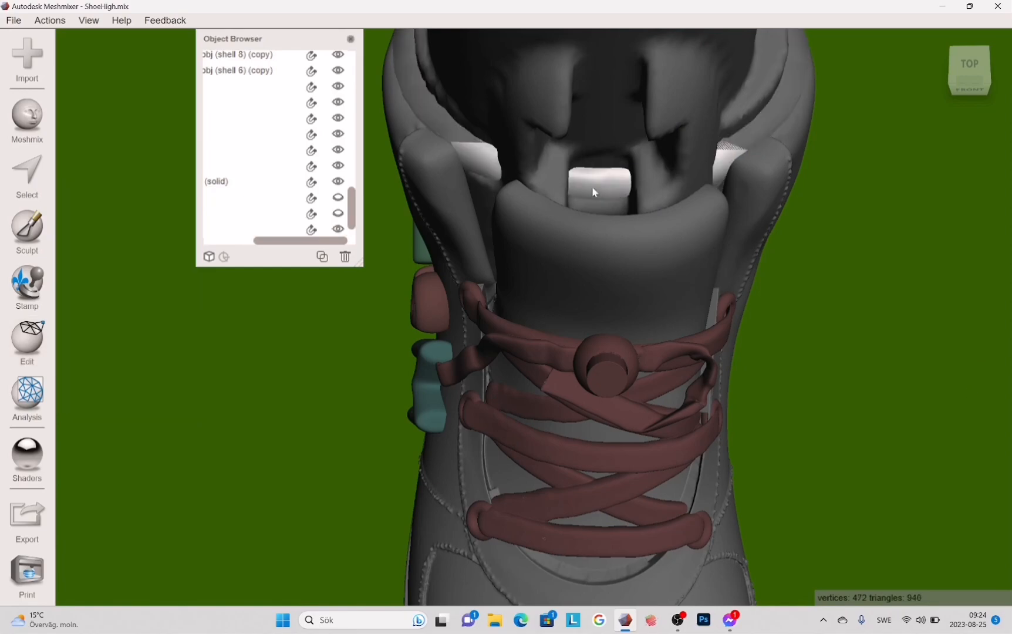
pyautogui.moveTo(548, 355); pyautogui.dragTo(875, 397, button='right')
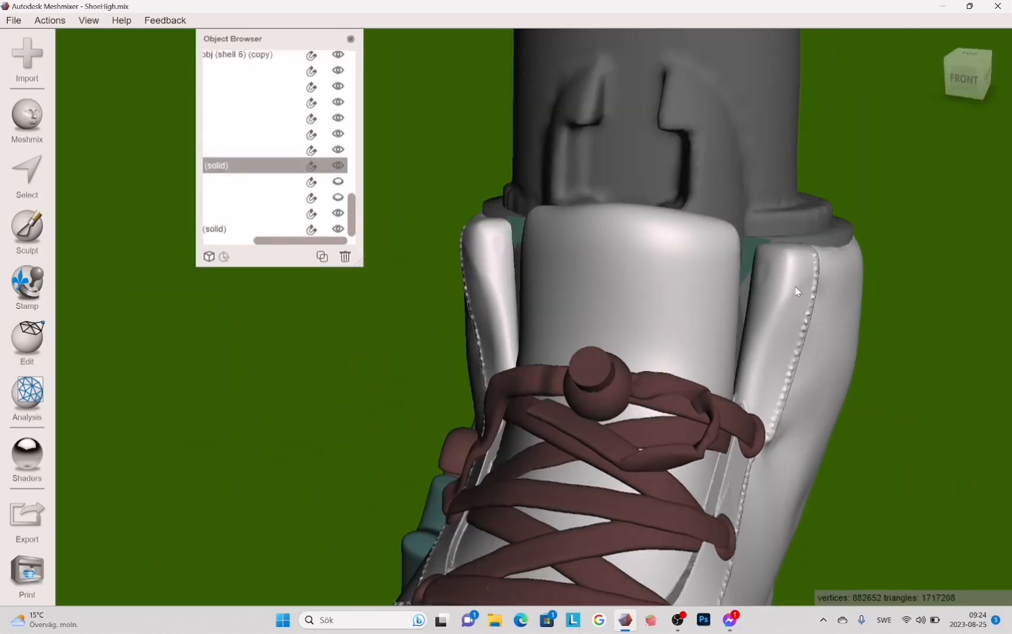
pyautogui.keyDown('shift'); pyautogui.click(411, 392); pyautogui.keyUp('shift')
pyautogui.moveTo(411, 392); pyautogui.dragTo(270, 433, button='right')
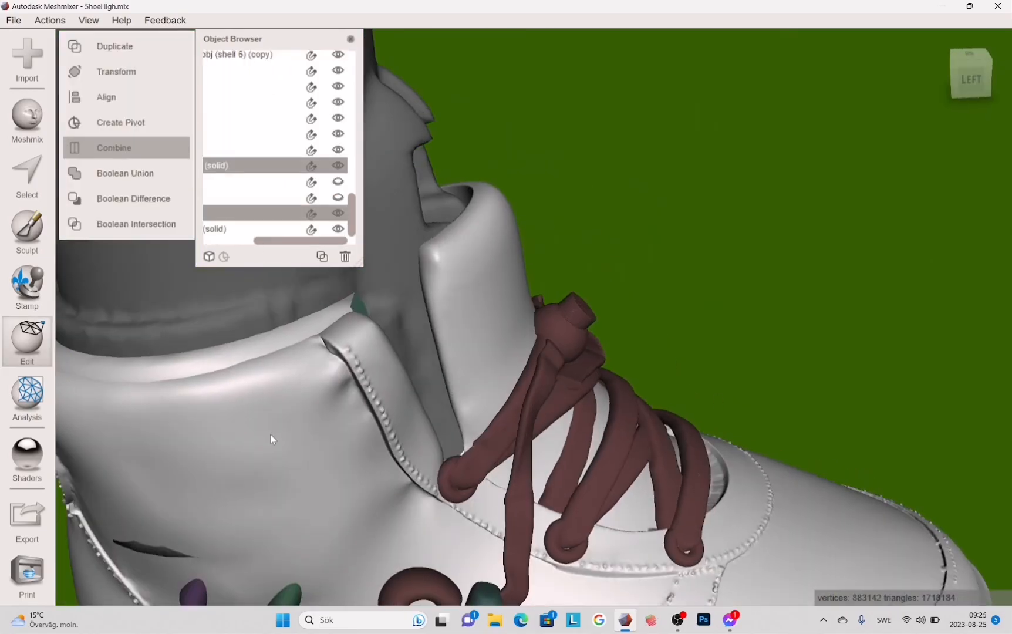
# Make the combined shoe solid, changing the solid type and updating the result.
pyautogui.moveTo(245, 522); pyautogui.dragTo(179, 134, button='right')
pyautogui.click(166, 89)
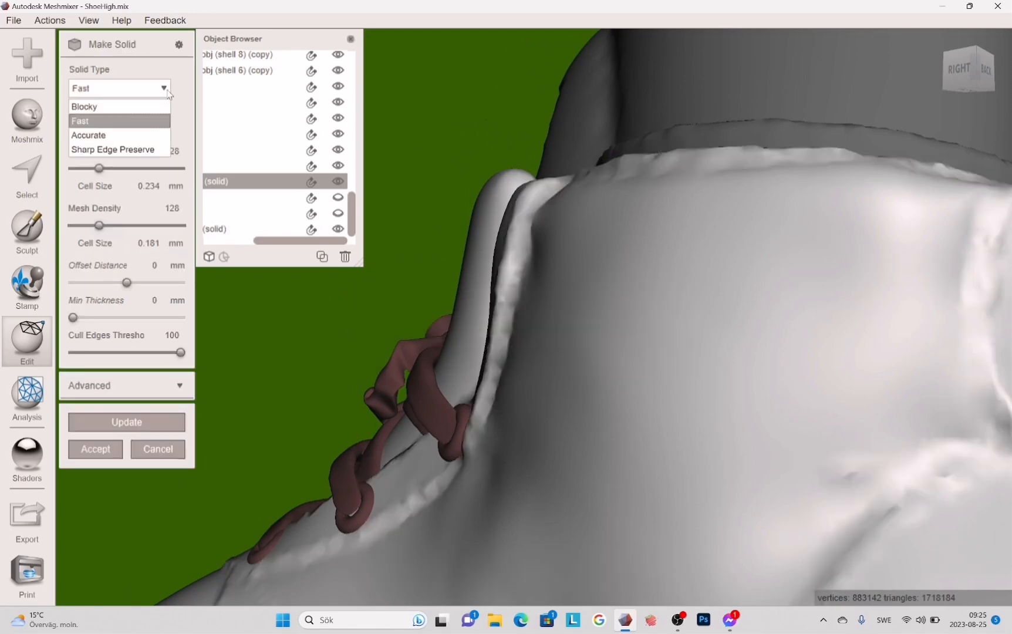
pyautogui.click(157, 423)
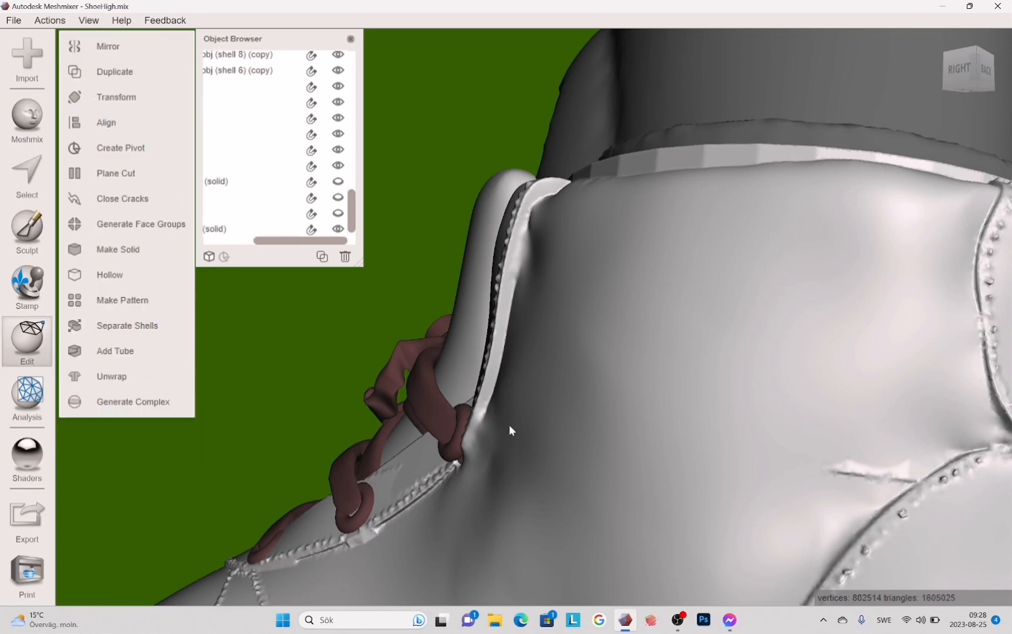
# Smooth the creased strips on the shoe's ankle and heel side with Shape Preserving smoothing at scale 100.
pyautogui.click(27, 229)
pyautogui.click(27, 171)
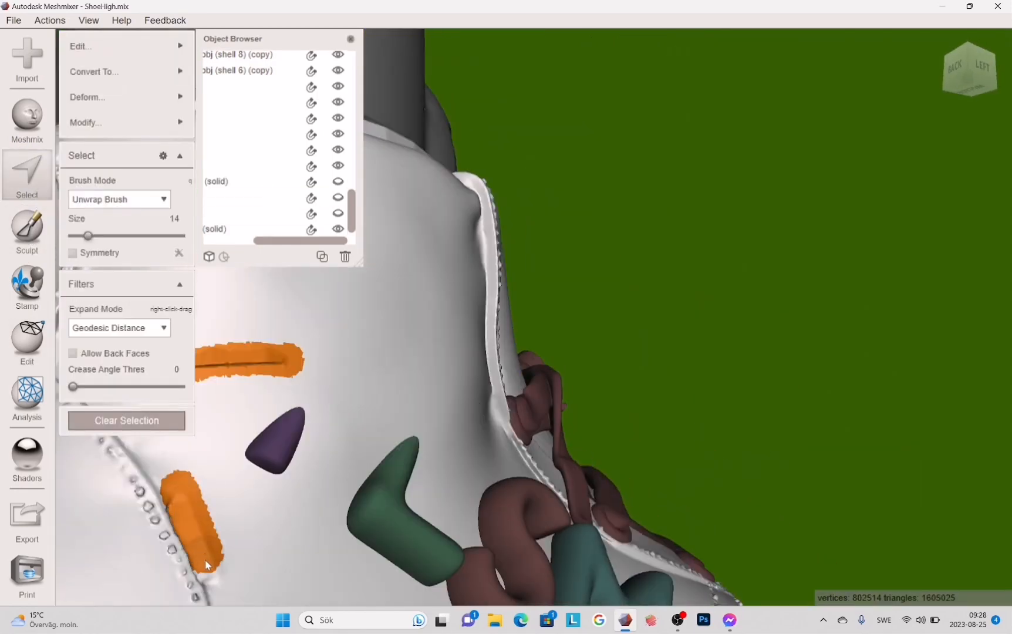
pyautogui.hotkey('ctrl', 'f')
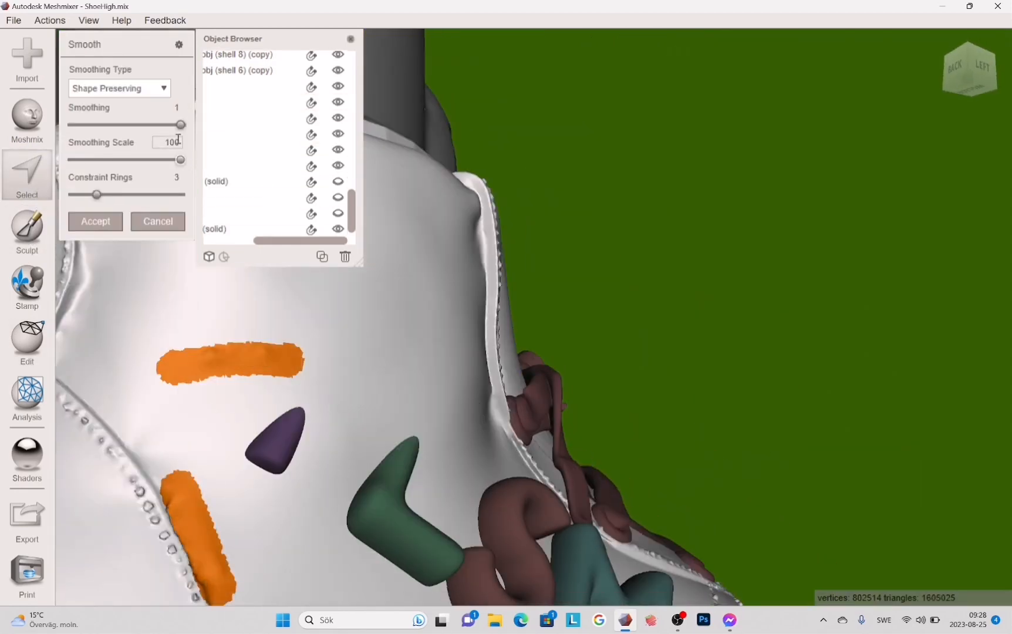
pyautogui.click(96, 221)
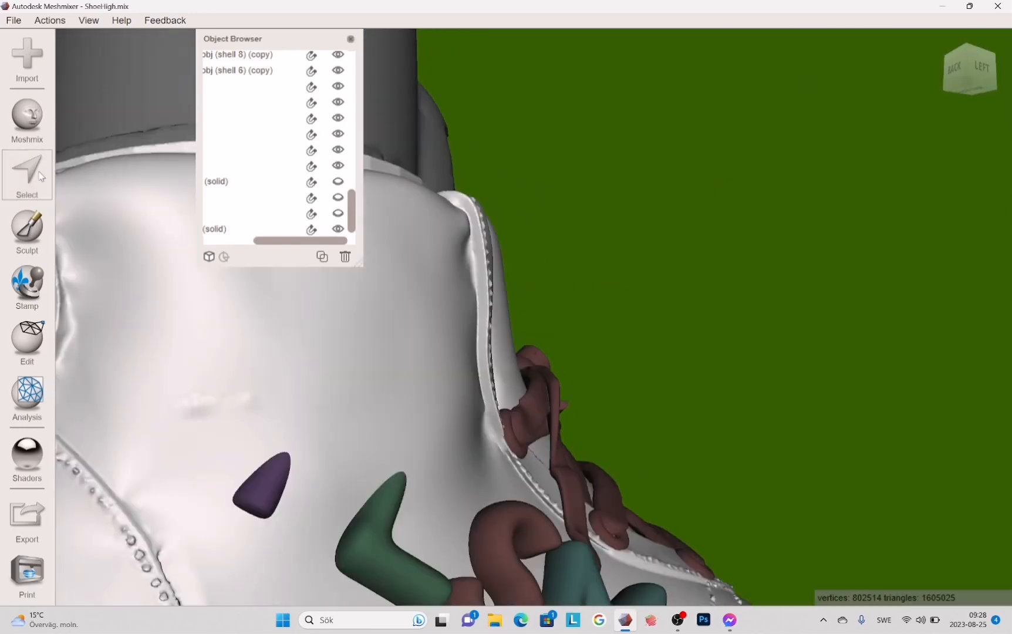
# Sculpt over the remaining marks on the shoe's ankle side with strength 100, size 14 and depth 50.
pyautogui.click(27, 229)
pyautogui.moveTo(252, 402)
pyautogui.mouseDown(button='right')
pyautogui.moveTo(367, 364)
pyautogui.moveTo(244, 486)
pyautogui.moveTo(264, 480)
pyautogui.moveTo(223, 522)
pyautogui.moveTo(355, 341)
pyautogui.moveTo(417, 379)
pyautogui.moveTo(458, 384)
pyautogui.moveTo(487, 500)
pyautogui.moveTo(827, 381)
pyautogui.moveTo(823, 402)
pyautogui.moveTo(793, 268)
pyautogui.moveTo(801, 348)
pyautogui.mouseUp(button='right')
pyautogui.scroll(-6, 801, 348)
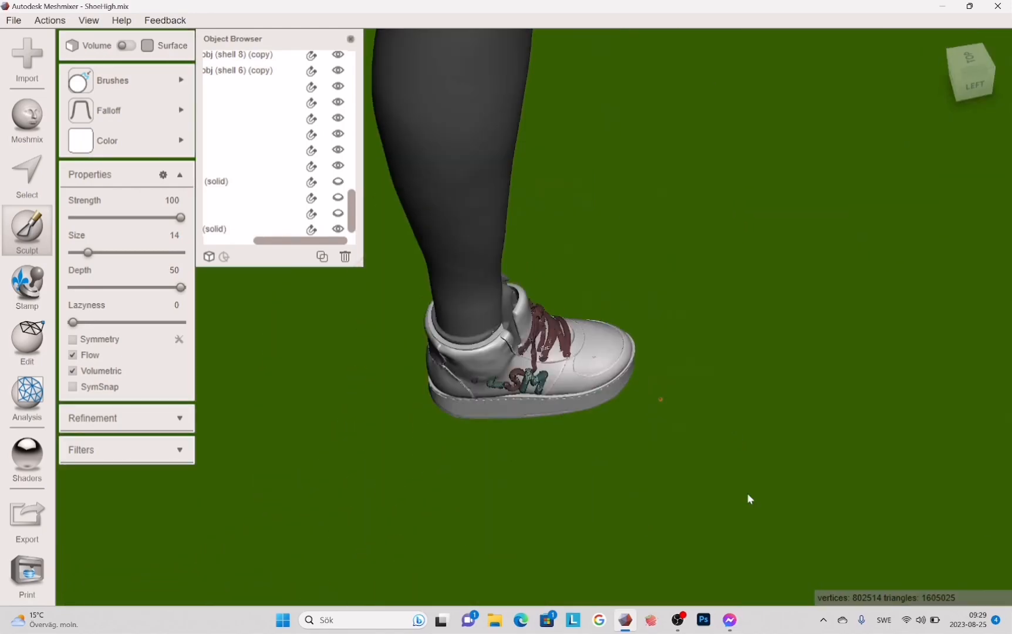
# Select areas of the shoe's ankle side panels and rear heel panel with the Unwrap Brush at size 34.
pyautogui.press('s')
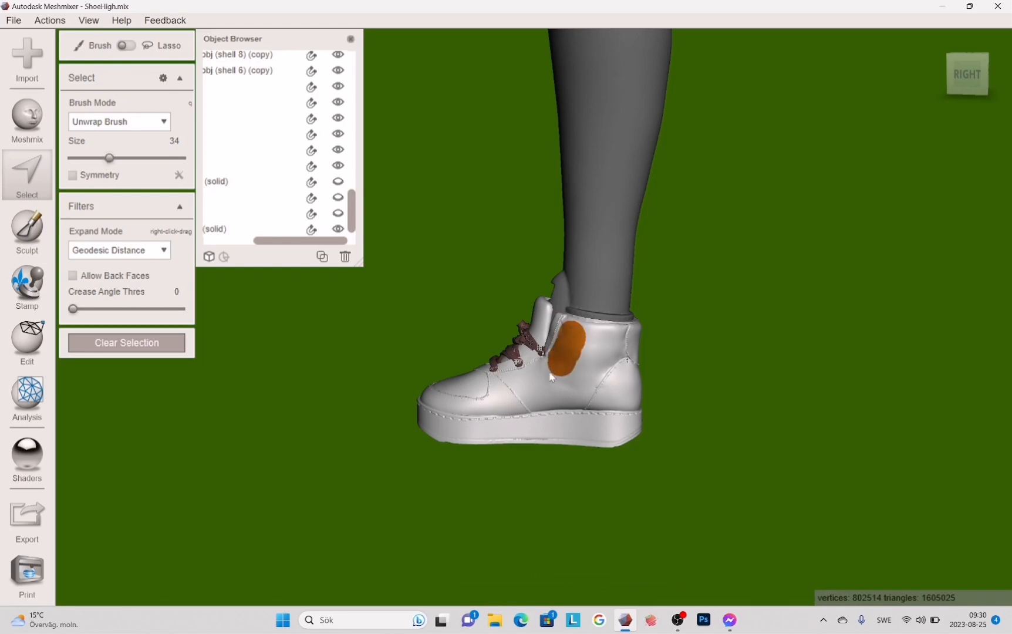
pyautogui.moveTo(551, 378); pyautogui.dragTo(561, 382)
pyautogui.moveTo(543, 394)
pyautogui.mouseDown(button='right')
pyautogui.moveTo(469, 324)
pyautogui.moveTo(479, 321)
pyautogui.moveTo(500, 377)
pyautogui.mouseUp(button='right')
pyautogui.scroll(5, 547, 391)
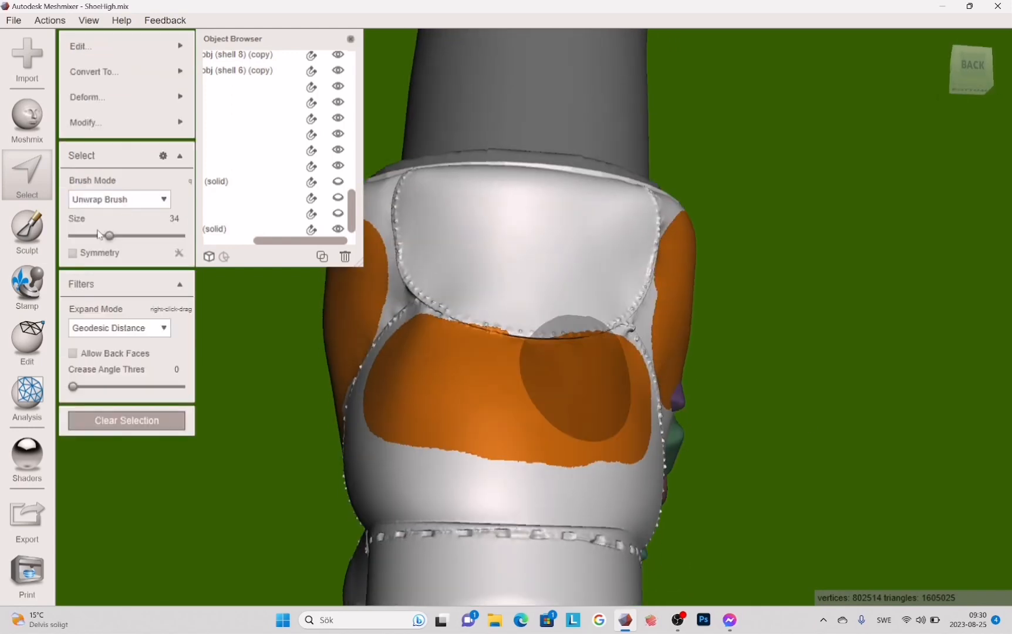
# Extend the selection on both ankle side panels towards the seams with a brush size of 24.
pyautogui.moveTo(597, 308)
pyautogui.mouseDown(button='right')
pyautogui.moveTo(562, 417)
pyautogui.moveTo(410, 346)
pyautogui.mouseUp(button='right')
pyautogui.click(384, 329)
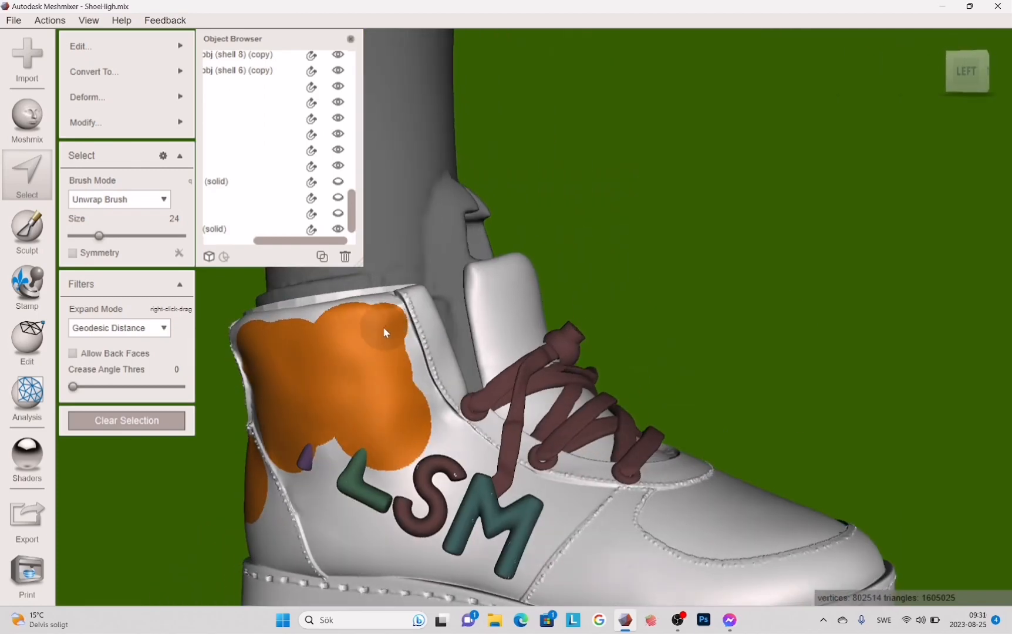
pyautogui.moveTo(439, 431); pyautogui.dragTo(348, 355, button='right')
pyautogui.moveTo(376, 442); pyautogui.dragTo(689, 395, button='right')
pyautogui.moveTo(710, 445); pyautogui.dragTo(688, 405, button='right')
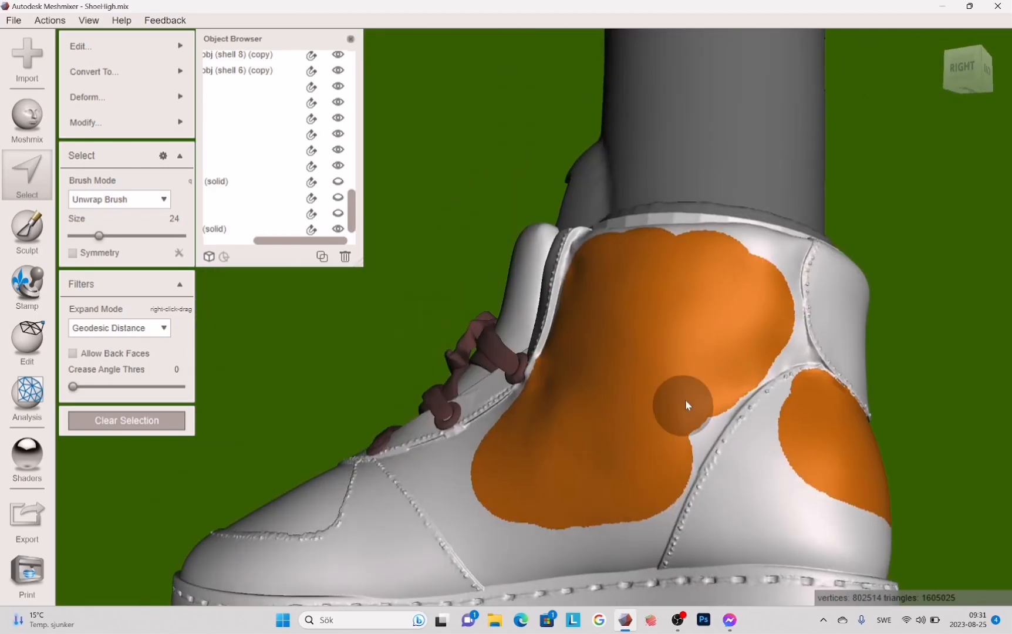
pyautogui.moveTo(764, 318); pyautogui.dragTo(640, 392, button='right')
# Smooth the selected ankle and heel panels with Shape Preserving smoothing and clear the selection.
pyautogui.click(253, 100)
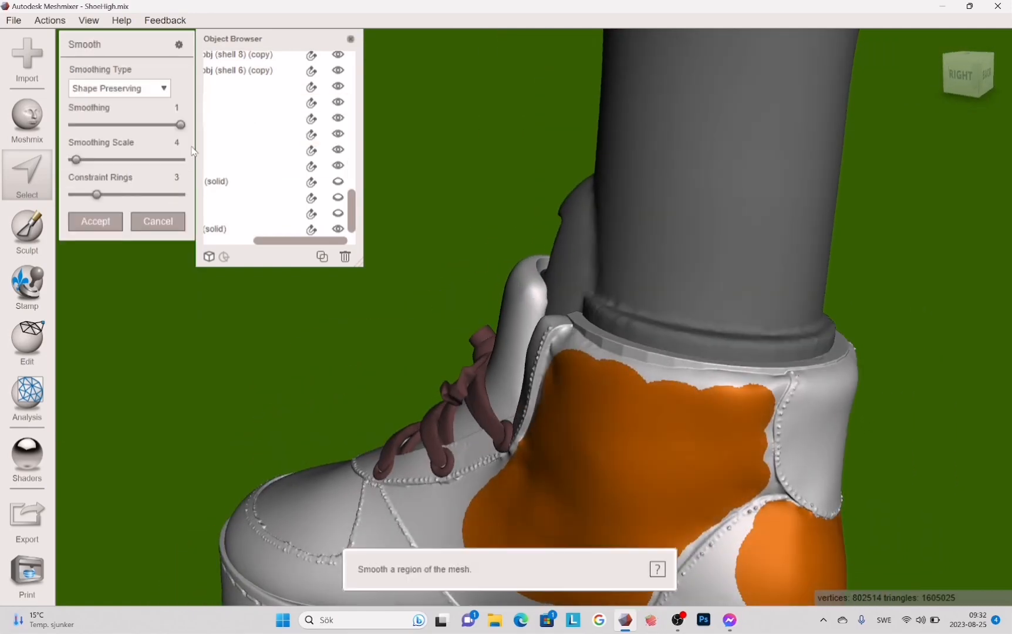
pyautogui.click(135, 423)
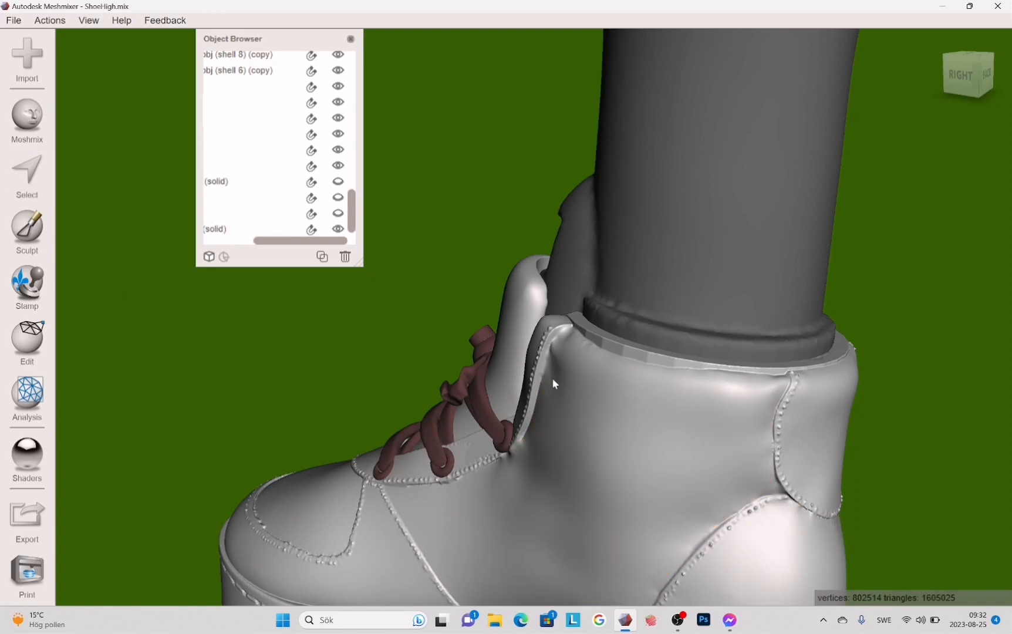
# Save the shoe project.
pyautogui.moveTo(545, 400); pyautogui.dragTo(493, 367, button='right')
pyautogui.click(14, 20)
pyautogui.click(38, 57)
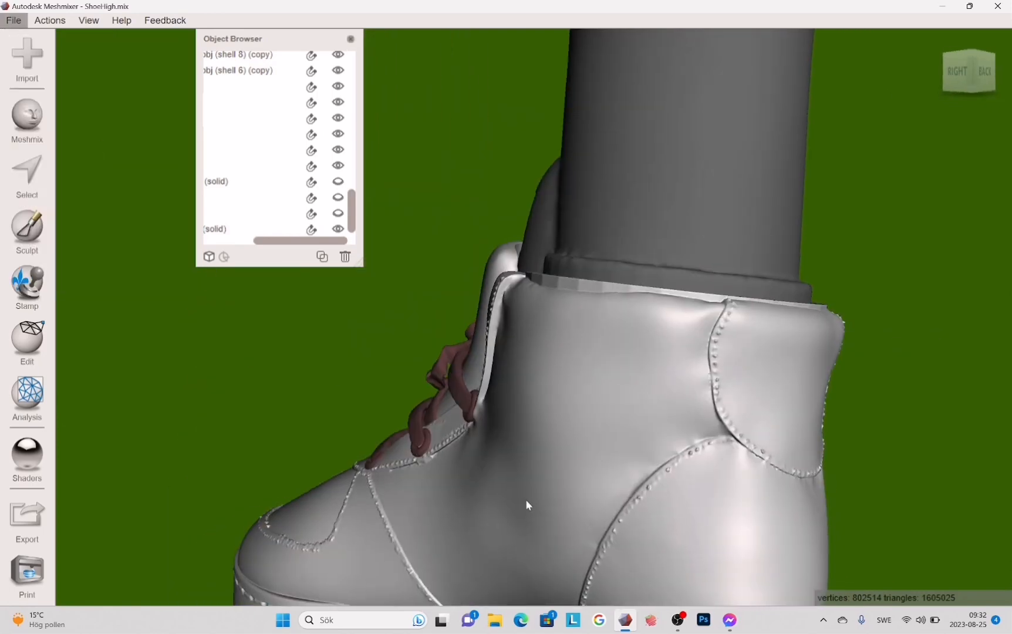
# Export the leg mesh with its fused ankle ring as a separate file.
pyautogui.scroll(-5, 526, 501)
pyautogui.moveTo(526, 501); pyautogui.dragTo(522, 396, button='right')
pyautogui.scroll(-2, 523, 395)
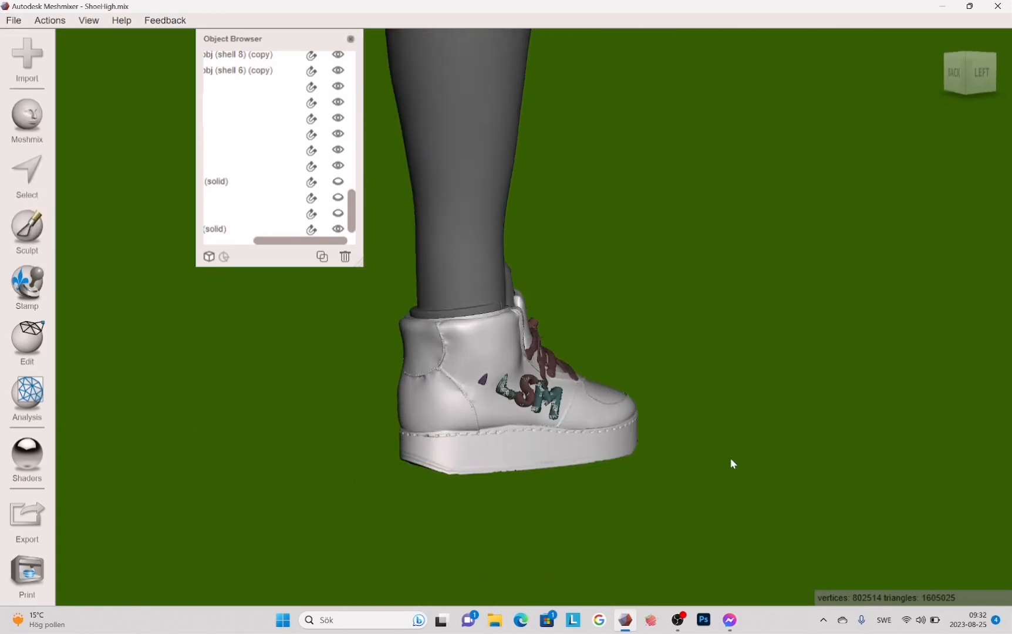
pyautogui.scroll(3, 733, 464)
pyautogui.moveTo(719, 454); pyautogui.dragTo(605, 495, button='right')
pyautogui.click(605, 495)
pyautogui.click(27, 520)
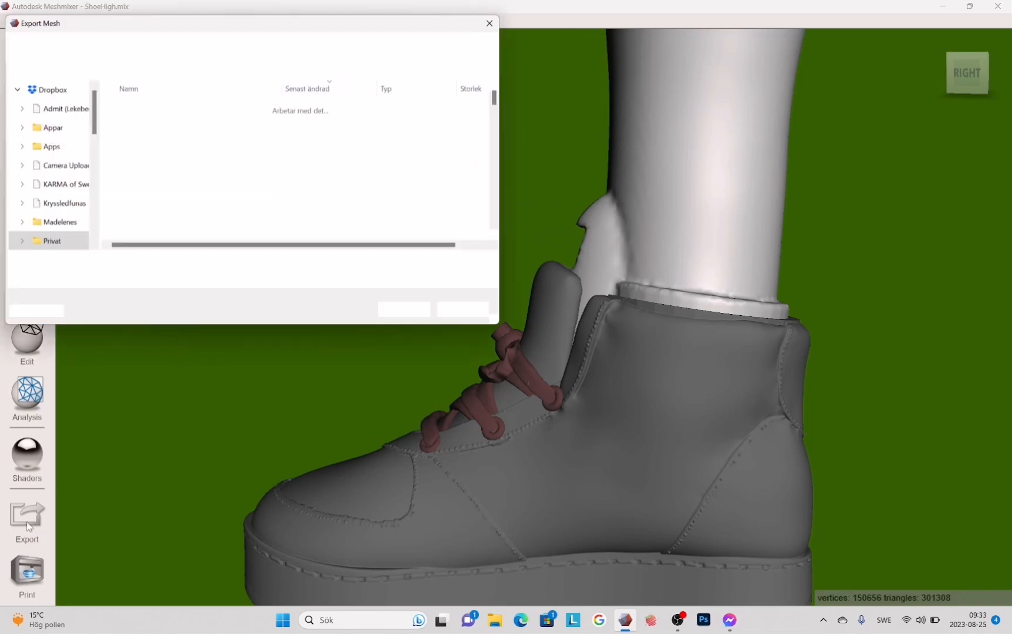
pyautogui.press('Return')
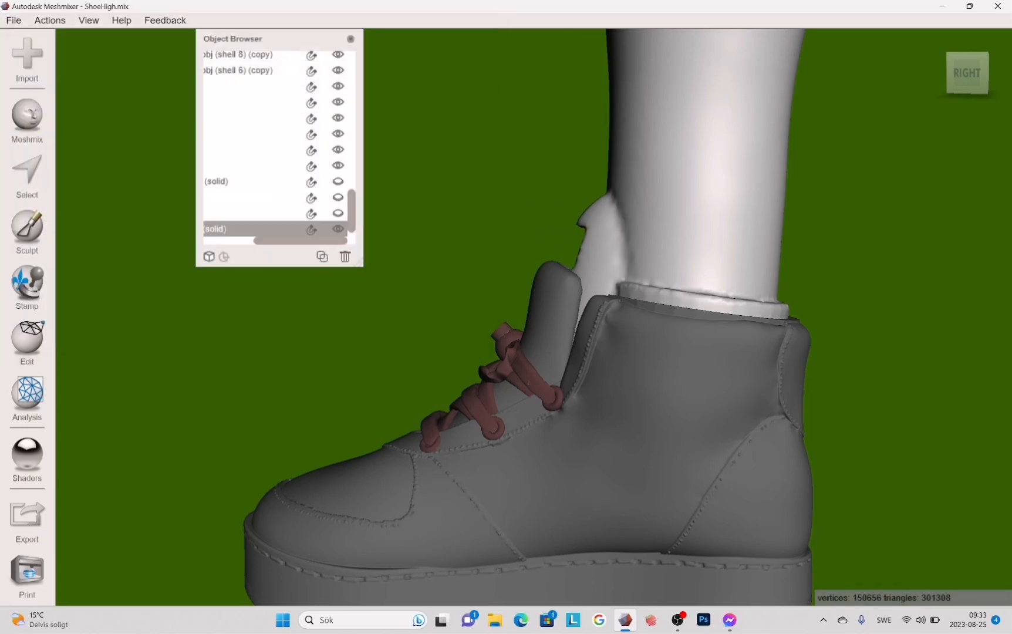
# Subtract the leg from the shoe with a Boolean Difference in Precise mode.
pyautogui.click(645, 422)
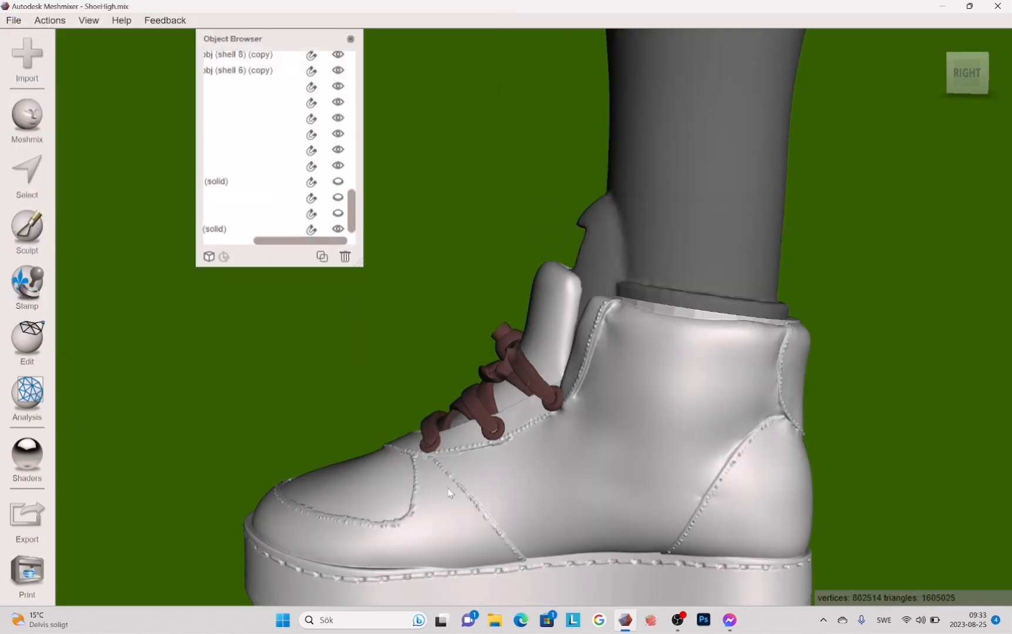
pyautogui.keyDown('shift'); pyautogui.click(693, 193); pyautogui.keyUp('shift')
pyautogui.click(126, 198)
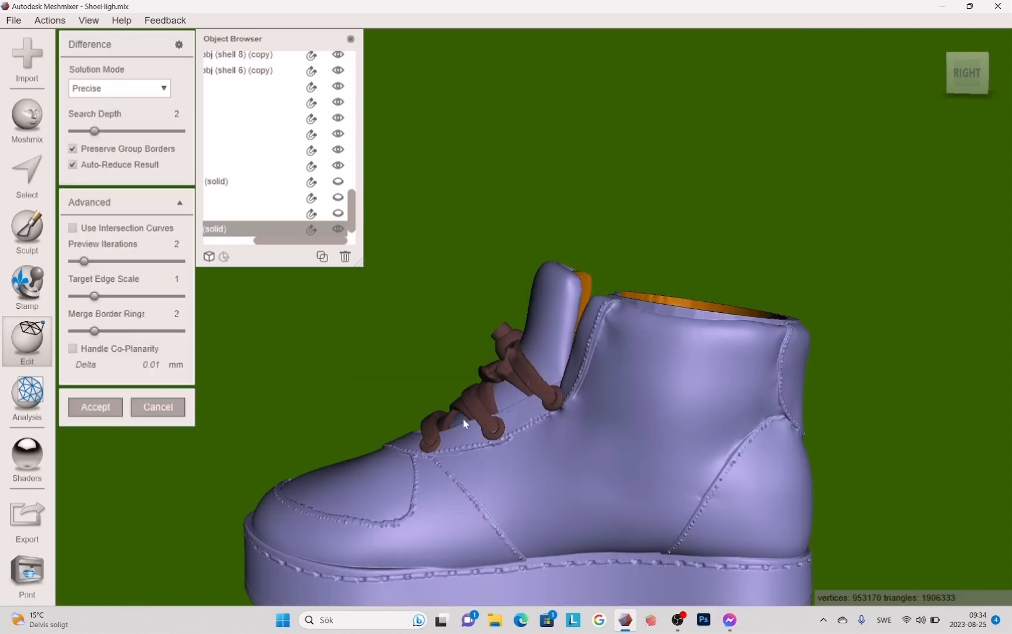
pyautogui.moveTo(464, 419); pyautogui.dragTo(91, 419, button='right')
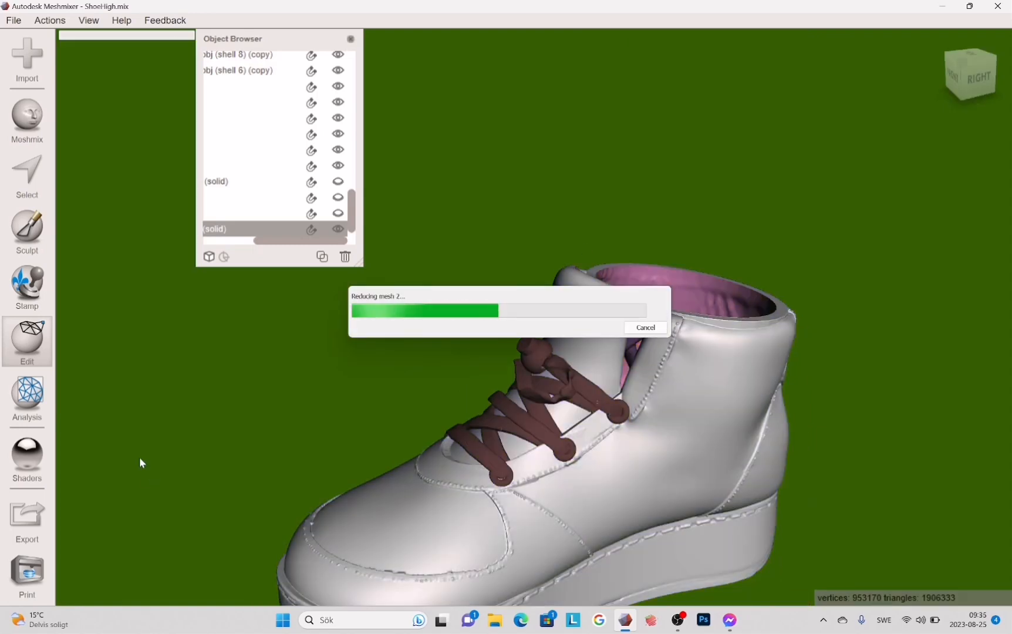
# Accept the hollowed shoe and auto-repair all its mesh defects with the Inspector, using Flat Fill for holes.
pyautogui.moveTo(140, 462); pyautogui.dragTo(129, 263, button='right')
pyautogui.click(129, 250)
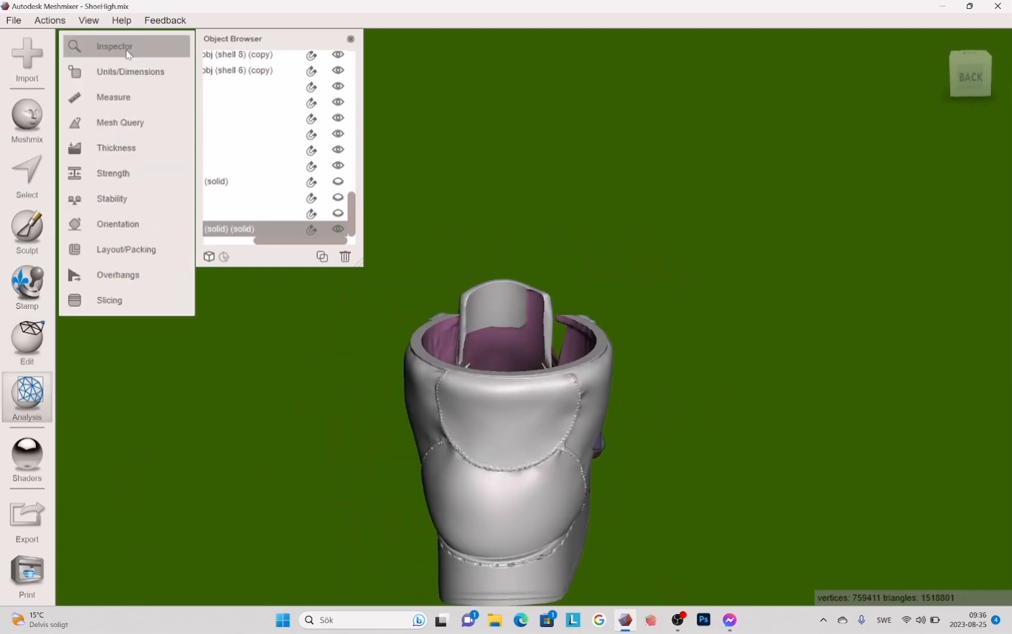
pyautogui.click(129, 54)
pyautogui.click(151, 162)
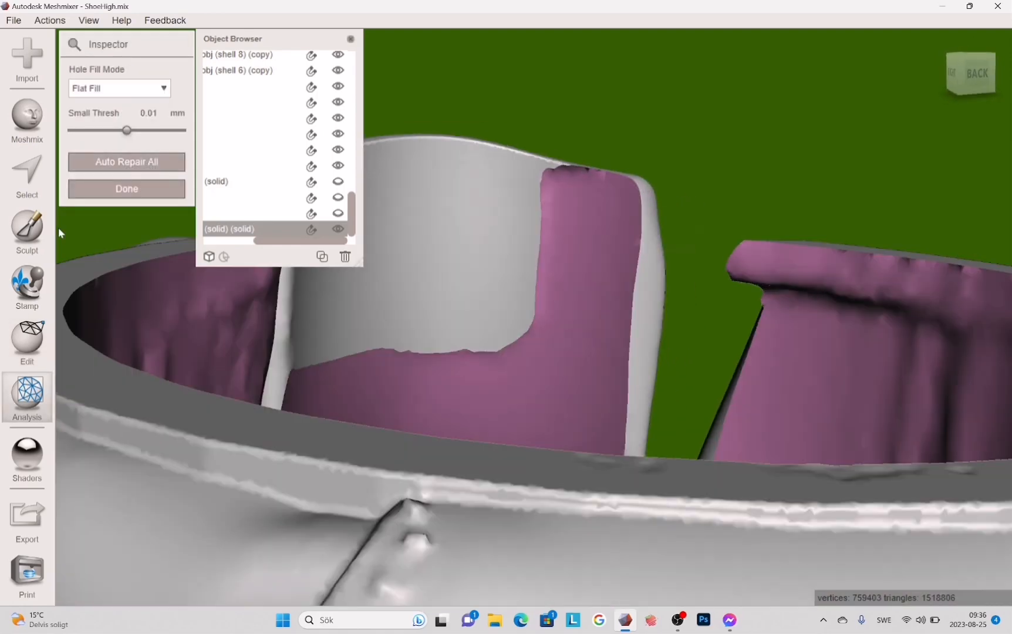
pyautogui.click(27, 229)
pyautogui.click(183, 89)
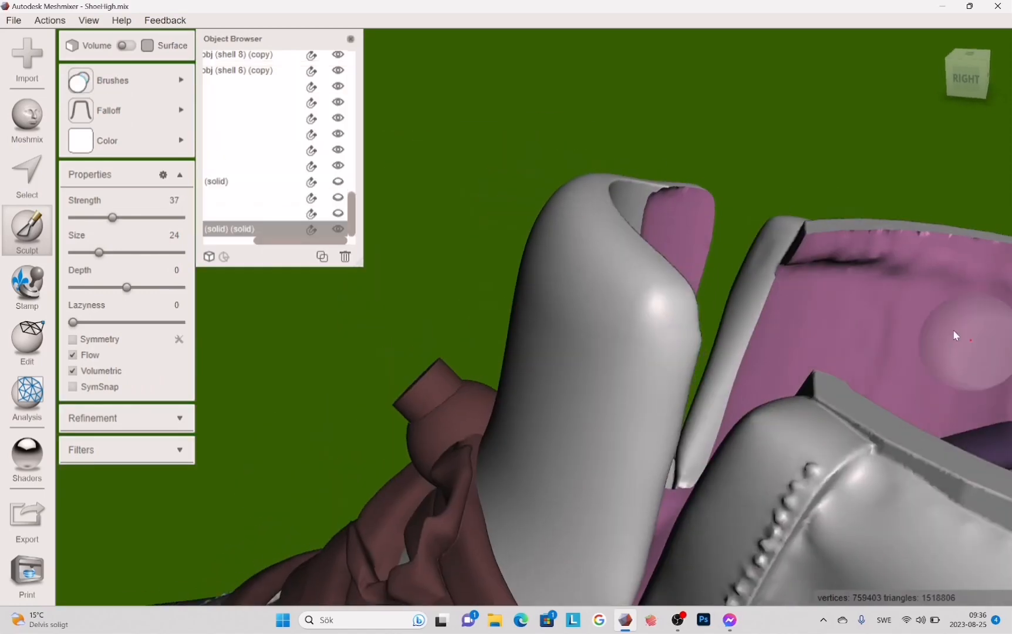
pyautogui.moveTo(953, 334)
pyautogui.mouseDown(button='right')
pyautogui.moveTo(779, 271)
pyautogui.moveTo(627, 329)
pyautogui.moveTo(867, 226)
pyautogui.moveTo(723, 244)
pyautogui.moveTo(752, 219)
pyautogui.moveTo(559, 150)
pyautogui.moveTo(659, 81)
pyautogui.moveTo(821, 434)
pyautogui.mouseUp(button='right')
pyautogui.press('Escape')
# Transform the green L-shaped piece inside the shoe, moving it away from the inner ankle wall towards the tongue opening.
pyautogui.click(822, 434)
pyautogui.click(39, 342)
pyautogui.click(116, 97)
pyautogui.moveTo(634, 411); pyautogui.dragTo(670, 437, button='right')
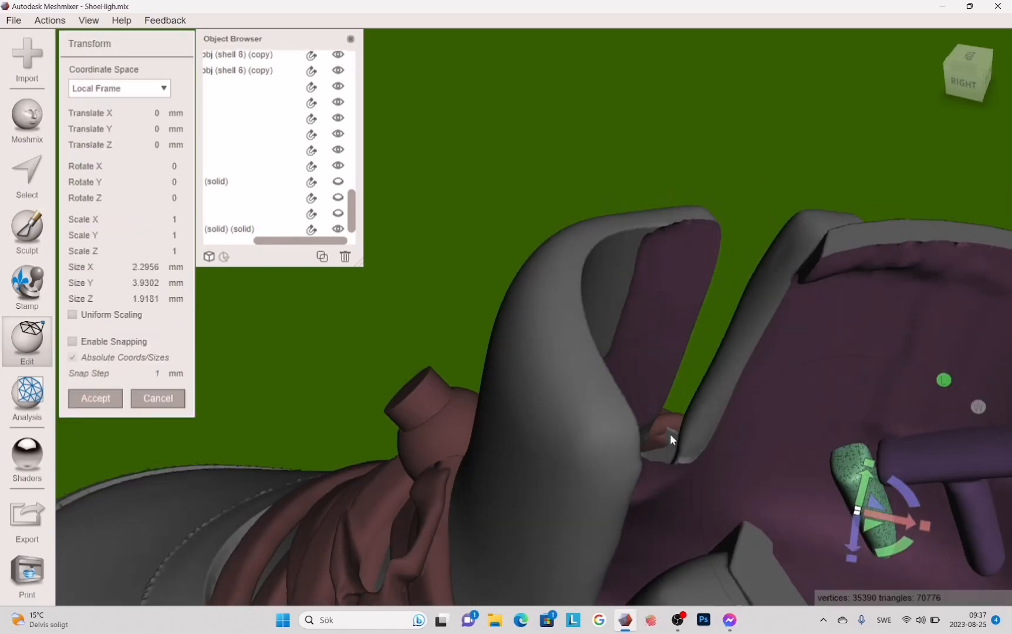
pyautogui.moveTo(854, 507); pyautogui.dragTo(864, 440)
pyautogui.moveTo(798, 492); pyautogui.dragTo(728, 478)
pyautogui.moveTo(728, 479); pyautogui.dragTo(646, 411, button='right')
pyautogui.moveTo(348, 298); pyautogui.dragTo(383, 304)
pyautogui.moveTo(425, 282); pyautogui.dragTo(423, 188)
# Rotate the L-shaped piece along the edge of the tongue opening and scale it to about 1.73 in X and Y.
pyautogui.moveTo(423, 188); pyautogui.dragTo(734, 294, button='right')
pyautogui.moveTo(766, 289); pyautogui.dragTo(772, 379)
pyautogui.moveTo(771, 378); pyautogui.dragTo(834, 446, button='right')
pyautogui.moveTo(704, 306); pyautogui.dragTo(727, 307)
pyautogui.moveTo(727, 308); pyautogui.dragTo(652, 235, button='right')
pyautogui.moveTo(629, 166); pyautogui.dragTo(649, 162)
pyautogui.moveTo(649, 161); pyautogui.dragTo(757, 352, button='right')
pyautogui.moveTo(765, 370); pyautogui.dragTo(772, 385)
pyautogui.moveTo(772, 385); pyautogui.dragTo(773, 478, button='right')
pyautogui.moveTo(774, 478); pyautogui.dragTo(756, 477)
pyautogui.moveTo(782, 438); pyautogui.dragTo(783, 428)
pyautogui.moveTo(783, 429); pyautogui.dragTo(592, 399, button='right')
pyautogui.moveTo(587, 399); pyautogui.dragTo(572, 452)
pyautogui.moveTo(577, 471); pyautogui.dragTo(346, 539, button='right')
pyautogui.moveTo(506, 446); pyautogui.dragTo(514, 465)
pyautogui.moveTo(514, 465); pyautogui.dragTo(508, 427, button='right')
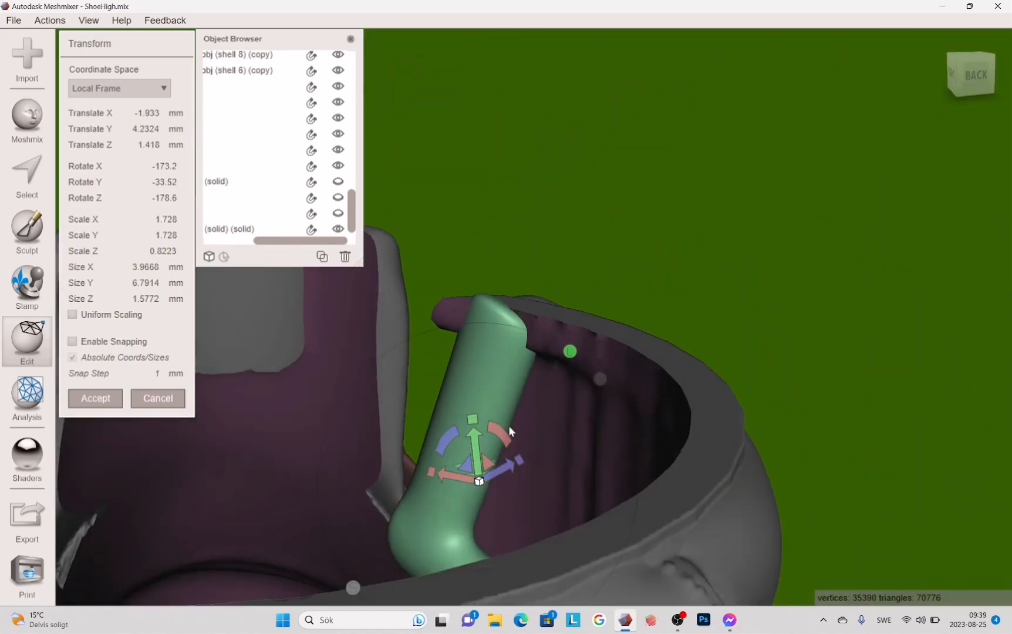
# Thin the L-shaped piece to a Z scale of about 0.67 and shift it closer to the collar's front edge.
pyautogui.moveTo(508, 427); pyautogui.dragTo(522, 446)
pyautogui.moveTo(523, 446); pyautogui.dragTo(682, 567, button='right')
pyautogui.moveTo(540, 424); pyautogui.dragTo(529, 424)
pyautogui.moveTo(529, 424); pyautogui.dragTo(604, 365, button='right')
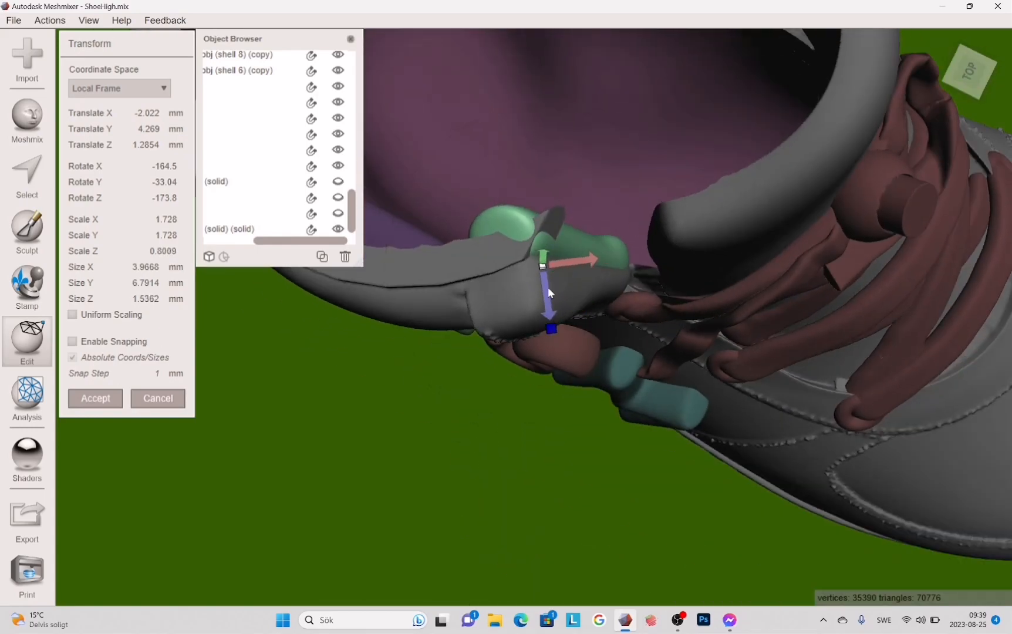
pyautogui.moveTo(550, 304); pyautogui.dragTo(549, 309)
pyautogui.moveTo(550, 309); pyautogui.dragTo(616, 419, button='right')
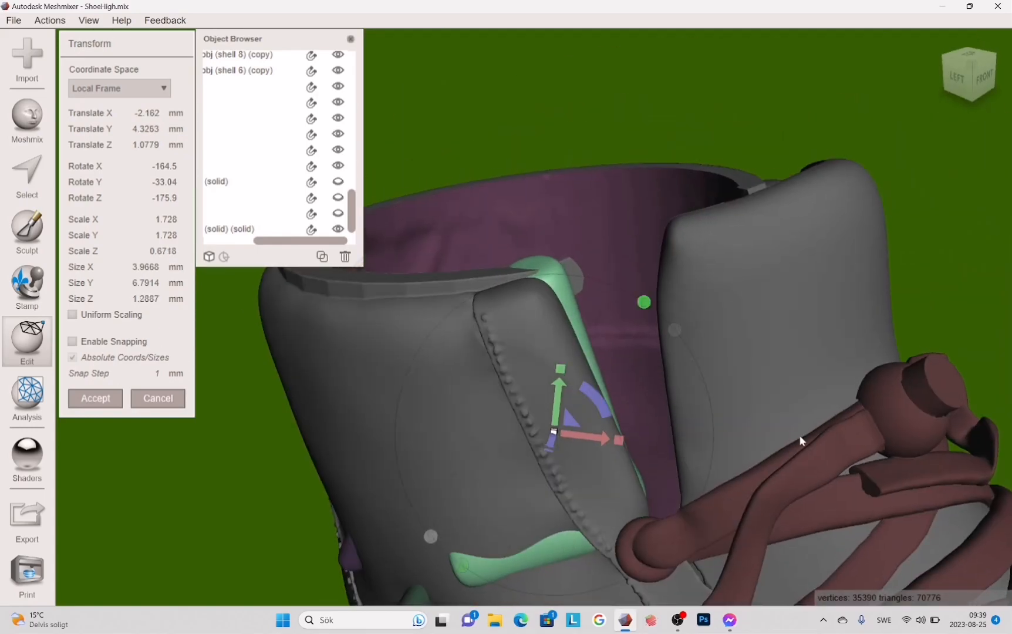
# Fine-tune the thinned piece's rotation and position behind the collar edge, lowering it to about 4.07 mm in Y, and accept the transform.
pyautogui.moveTo(800, 441); pyautogui.dragTo(795, 452)
pyautogui.moveTo(795, 453); pyautogui.dragTo(746, 546, button='right')
pyautogui.moveTo(292, 444); pyautogui.dragTo(291, 437)
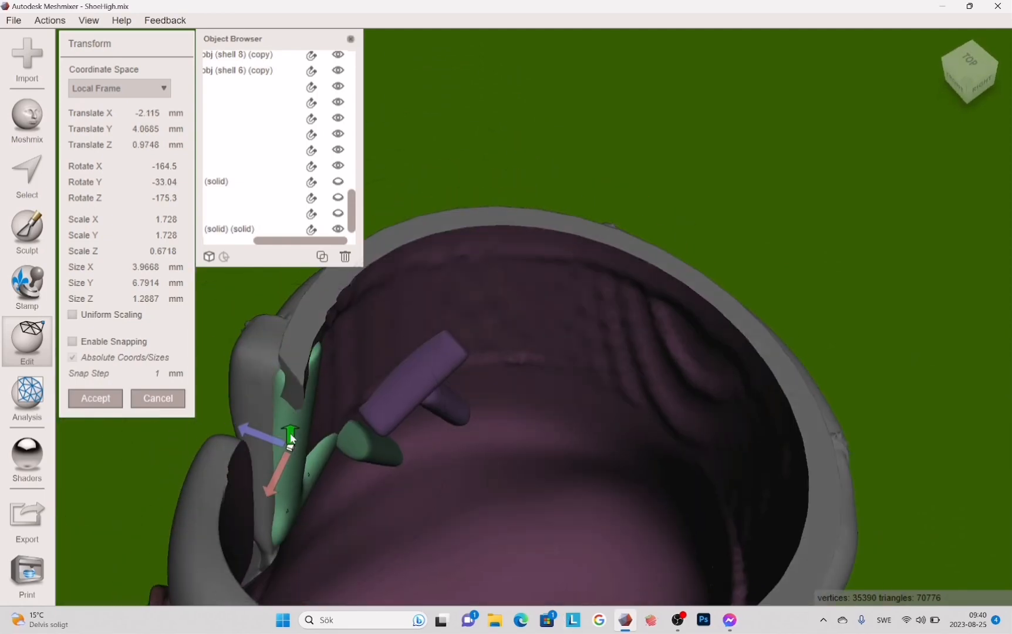
pyautogui.moveTo(525, 461); pyautogui.dragTo(631, 522, button='right')
pyautogui.moveTo(419, 406); pyautogui.dragTo(416, 407)
pyautogui.moveTo(416, 406); pyautogui.dragTo(411, 327, button='right')
pyautogui.click(95, 398)
# Trim the protruding end of the L-shaped piece with a Plane Cut, using Cut (Discard Half) and Remeshed Fill.
pyautogui.scroll(-3, 533, 511)
pyautogui.click(115, 173)
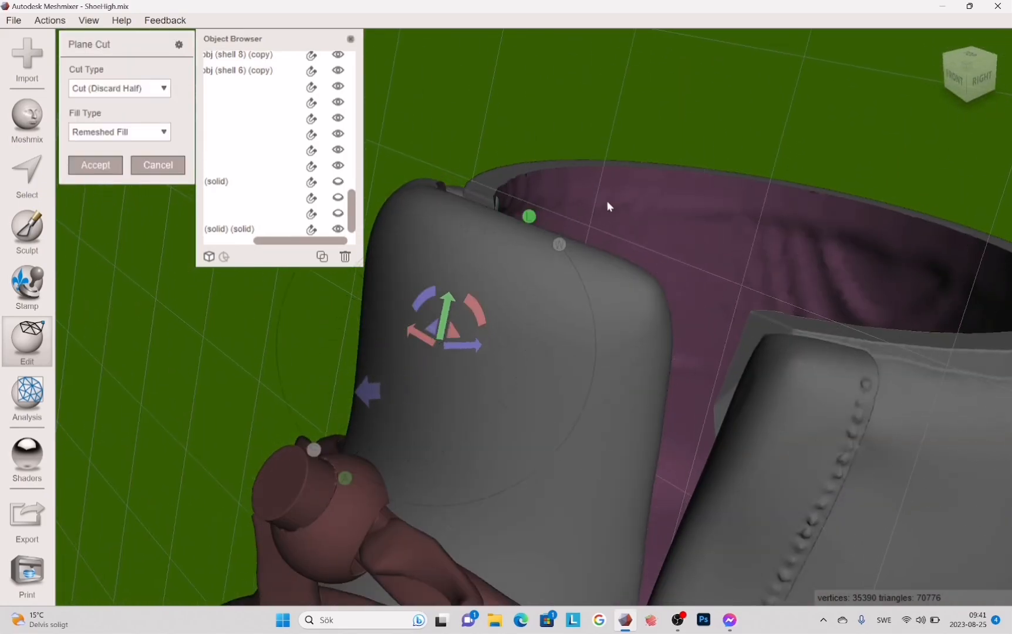
pyautogui.moveTo(608, 205); pyautogui.dragTo(490, 326, button='right')
pyautogui.moveTo(490, 325); pyautogui.dragTo(495, 331)
pyautogui.moveTo(639, 469); pyautogui.dragTo(80, 275, button='right')
pyautogui.press('a')
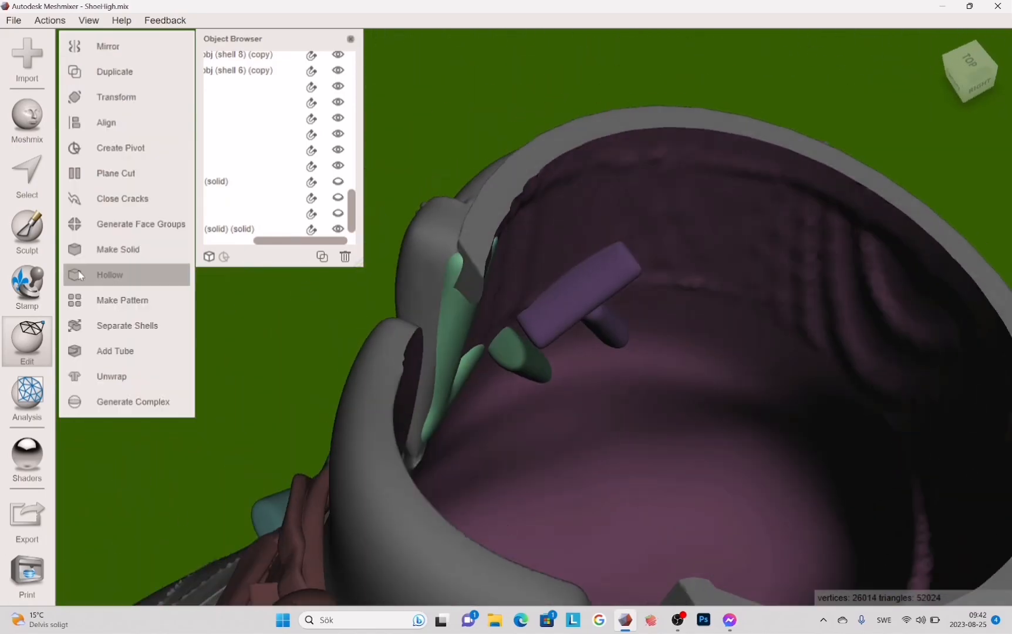
# Select the sharp tip of the collar rim above the L-shaped piece and apply Smooth to it.
pyautogui.click(494, 272)
pyautogui.press('s')
pyautogui.click(483, 277)
pyautogui.moveTo(522, 343)
pyautogui.mouseDown(button='right')
pyautogui.moveTo(551, 411)
pyautogui.moveTo(501, 239)
pyautogui.moveTo(616, 226)
pyautogui.moveTo(506, 181)
pyautogui.mouseUp(button='right')
pyautogui.scroll(-2, 502, 239)
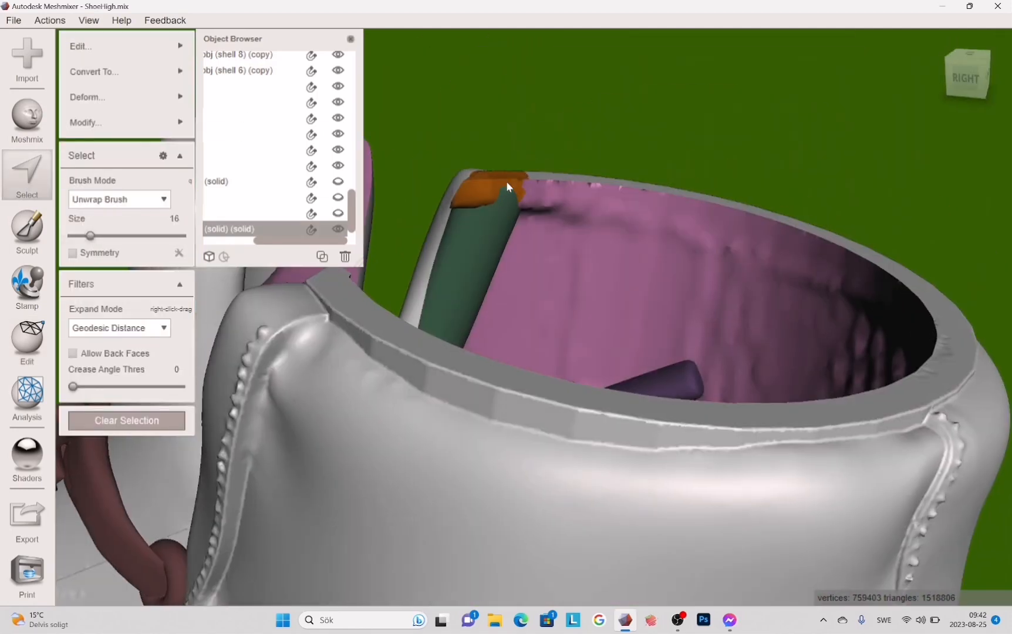
pyautogui.moveTo(147, 98)
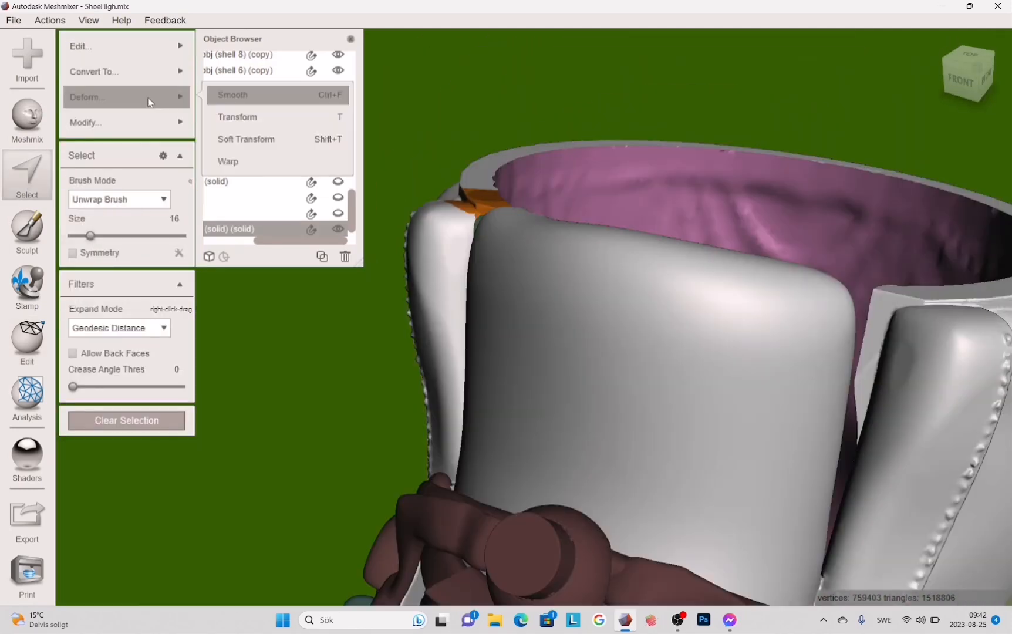
pyautogui.click(237, 94)
pyautogui.click(158, 89)
pyautogui.click(107, 136)
pyautogui.moveTo(411, 132); pyautogui.dragTo(444, 109, button='right')
pyautogui.click(99, 221)
# Sculpt the collar corners beside the tongue opening smooth with the RobustSmooth brush at strength 100, size 16 and depth 50.
pyautogui.click(27, 232)
pyautogui.click(112, 80)
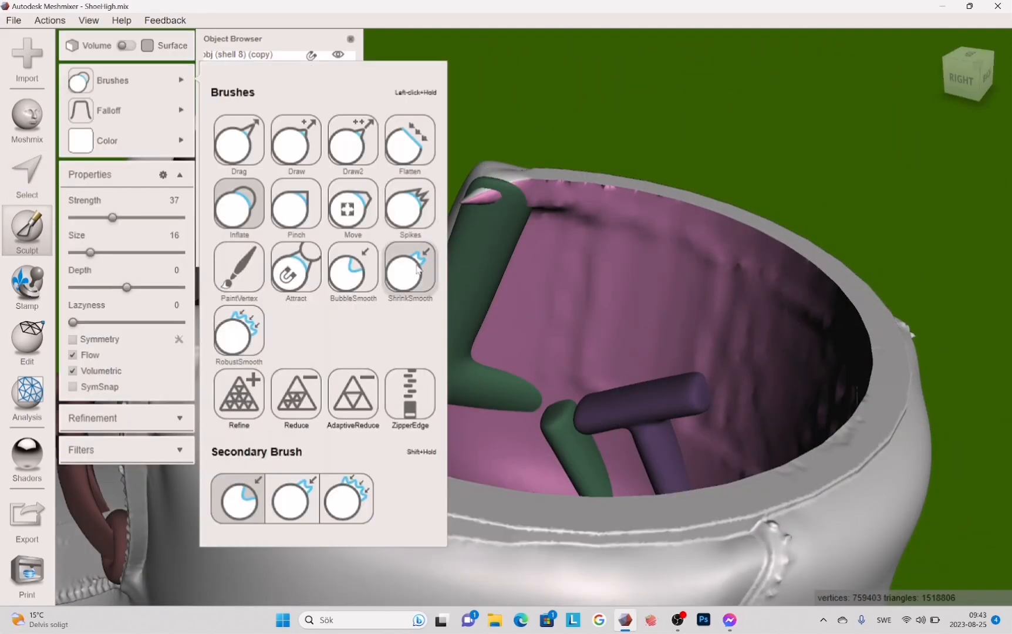
pyautogui.click(240, 330)
pyautogui.moveTo(499, 249)
pyautogui.mouseDown(button='right')
pyautogui.moveTo(622, 243)
pyautogui.moveTo(605, 246)
pyautogui.mouseUp(button='right')
pyautogui.click(468, 228)
pyautogui.moveTo(469, 228)
pyautogui.mouseDown(button='right')
pyautogui.moveTo(633, 293)
pyautogui.moveTo(376, 223)
pyautogui.mouseUp(button='right')
pyautogui.moveTo(464, 230); pyautogui.dragTo(193, 230, button='right')
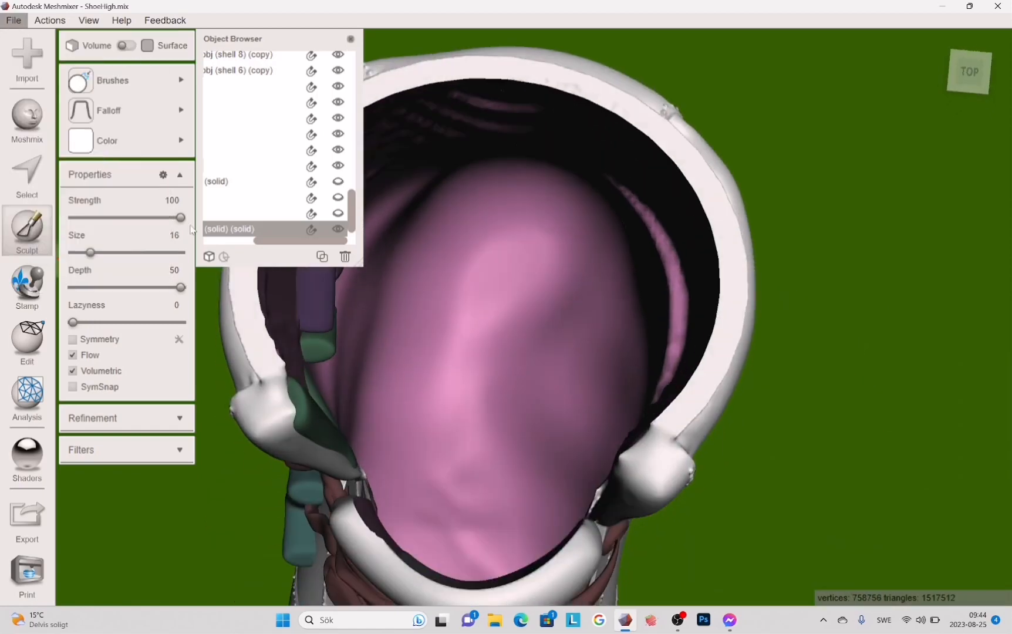
# Mirror the L-shaped piece, rotating the mirror plane to run along the shoe's length, and accept the copy.
pyautogui.hotkey('ctrl', 'm')
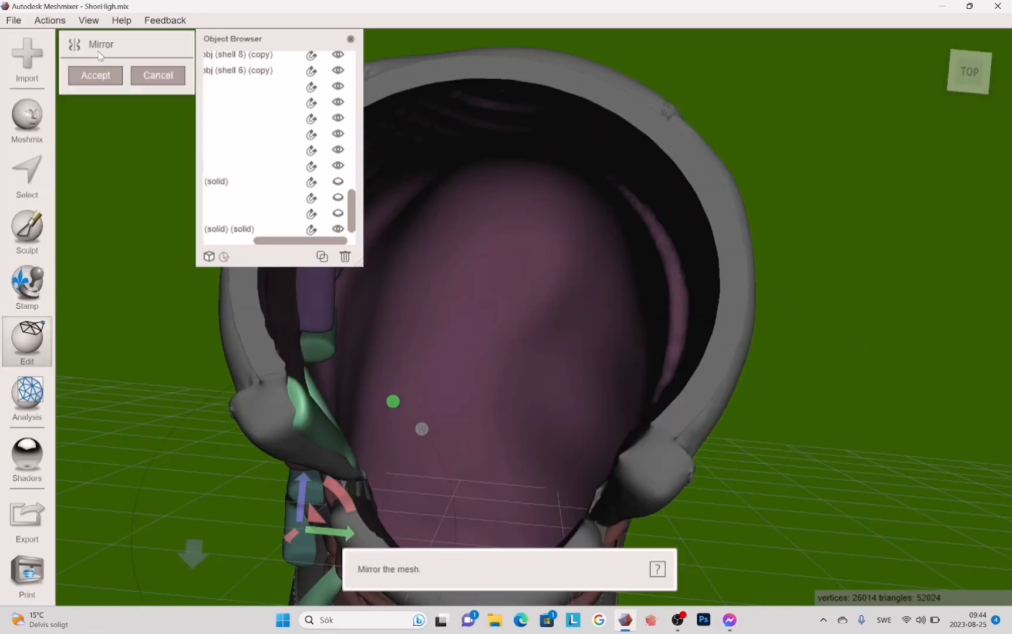
pyautogui.moveTo(356, 505); pyautogui.dragTo(193, 522)
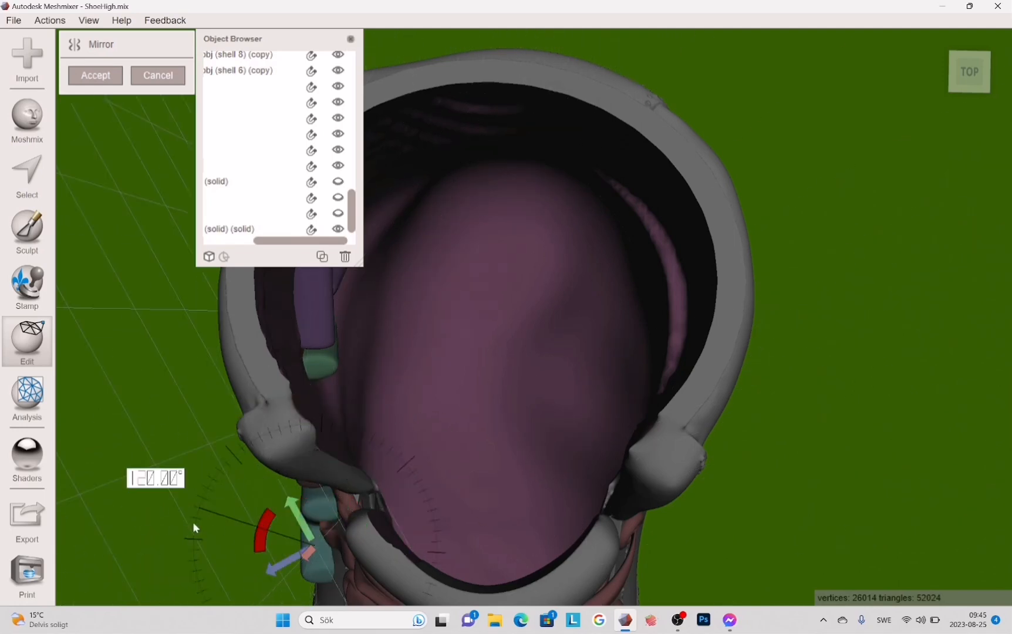
pyautogui.moveTo(388, 587); pyautogui.dragTo(564, 419)
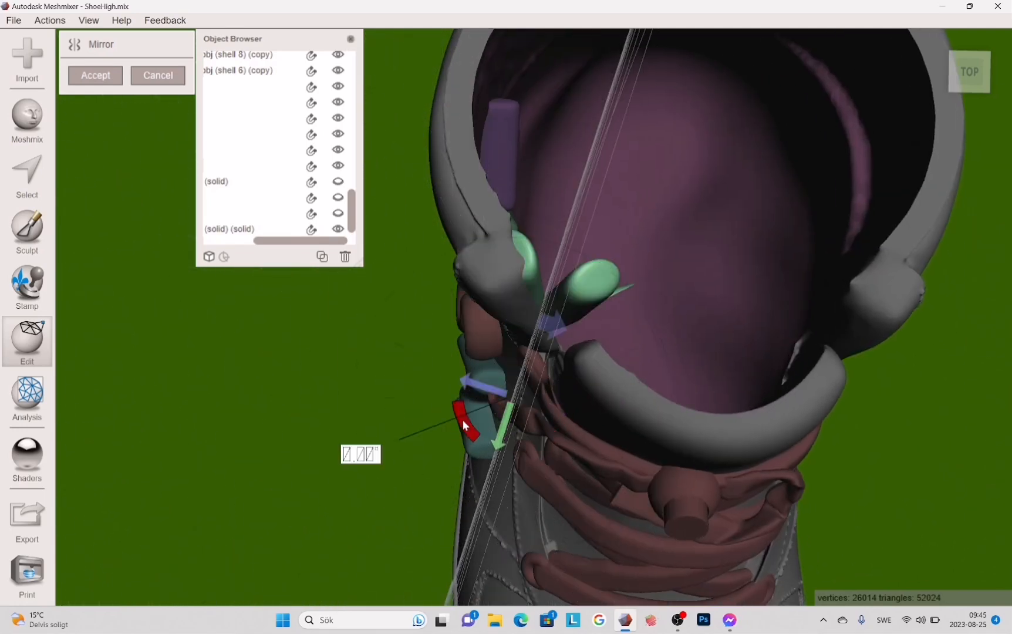
pyautogui.moveTo(465, 426); pyautogui.dragTo(222, 405, button='right')
pyautogui.press('Return')
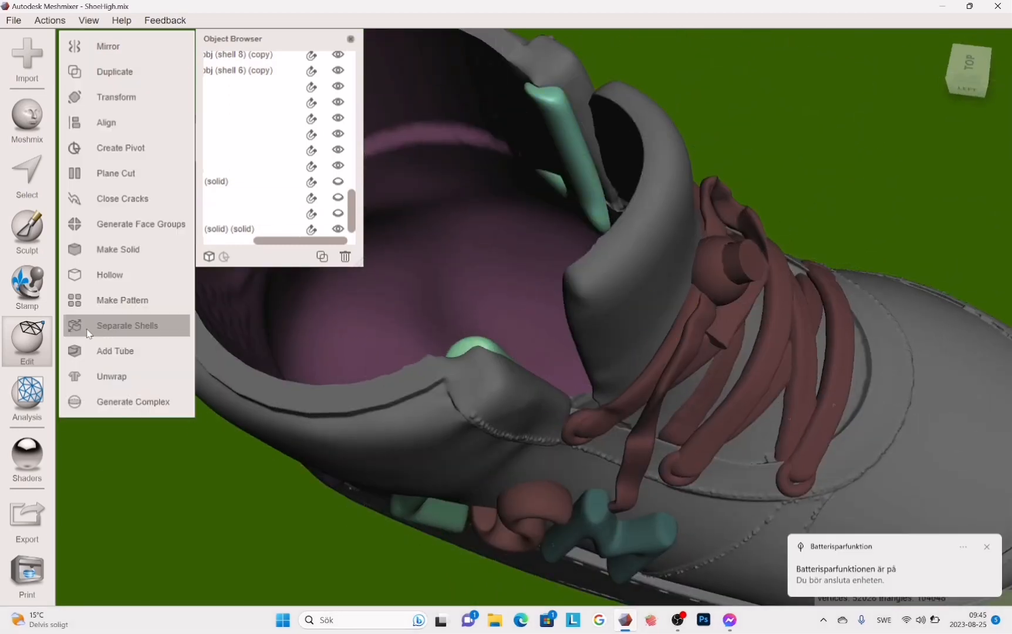
# Separate the mirrored shells and fit the copy against the collar edge on the opposite side of the tongue opening.
pyautogui.moveTo(402, 407); pyautogui.dragTo(88, 252, button='right')
pyautogui.press('t')
pyautogui.moveTo(352, 364); pyautogui.dragTo(790, 333, button='right')
pyautogui.moveTo(795, 306); pyautogui.dragTo(812, 276)
pyautogui.moveTo(813, 276); pyautogui.dragTo(508, 277, button='right')
pyautogui.click(95, 398)
pyautogui.click(27, 229)
pyautogui.moveTo(763, 411)
pyautogui.mouseDown(button='right')
pyautogui.moveTo(932, 503)
pyautogui.moveTo(747, 432)
pyautogui.moveTo(812, 350)
pyautogui.moveTo(789, 313)
pyautogui.moveTo(850, 397)
pyautogui.moveTo(873, 397)
pyautogui.moveTo(823, 314)
pyautogui.moveTo(827, 356)
pyautogui.mouseUp(button='right')
pyautogui.press('Escape')
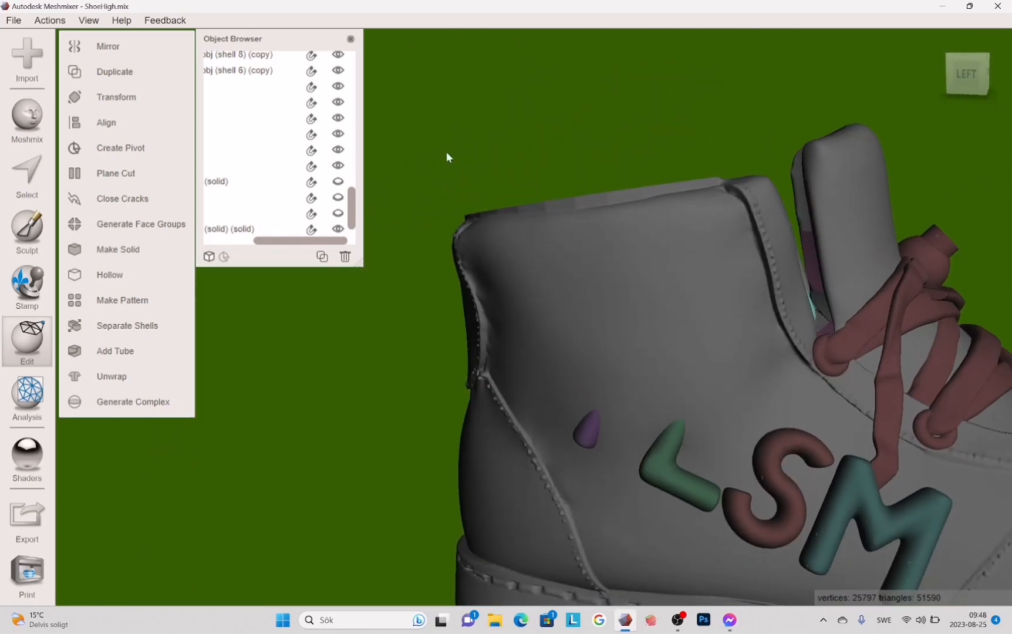
# Select the raised upper rim of the shoe collar with a lasso outline from the side view.
pyautogui.press('s')
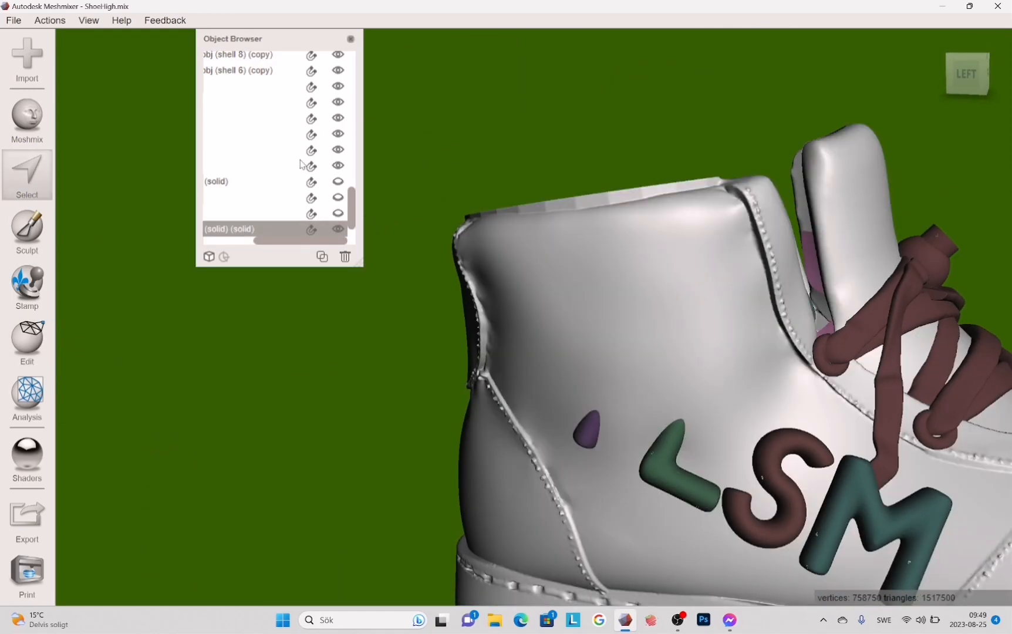
pyautogui.moveTo(414, 117); pyautogui.dragTo(465, 221)
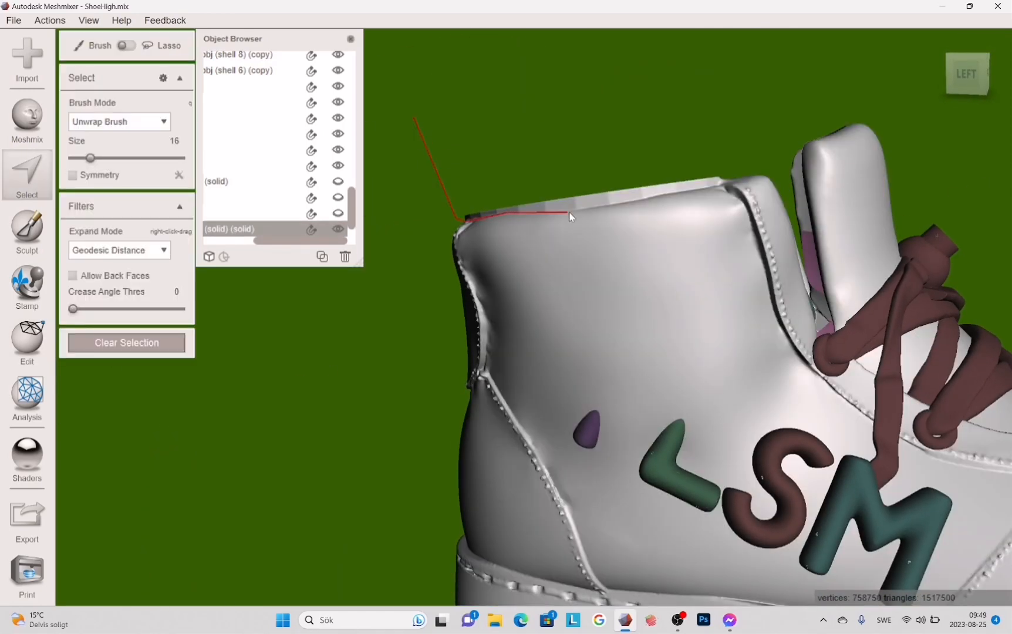
pyautogui.moveTo(728, 177); pyautogui.dragTo(728, 179)
pyautogui.moveTo(728, 179)
pyautogui.mouseDown(button='right')
pyautogui.moveTo(729, 313)
pyautogui.moveTo(599, 322)
pyautogui.moveTo(565, 195)
pyautogui.mouseUp(button='right')
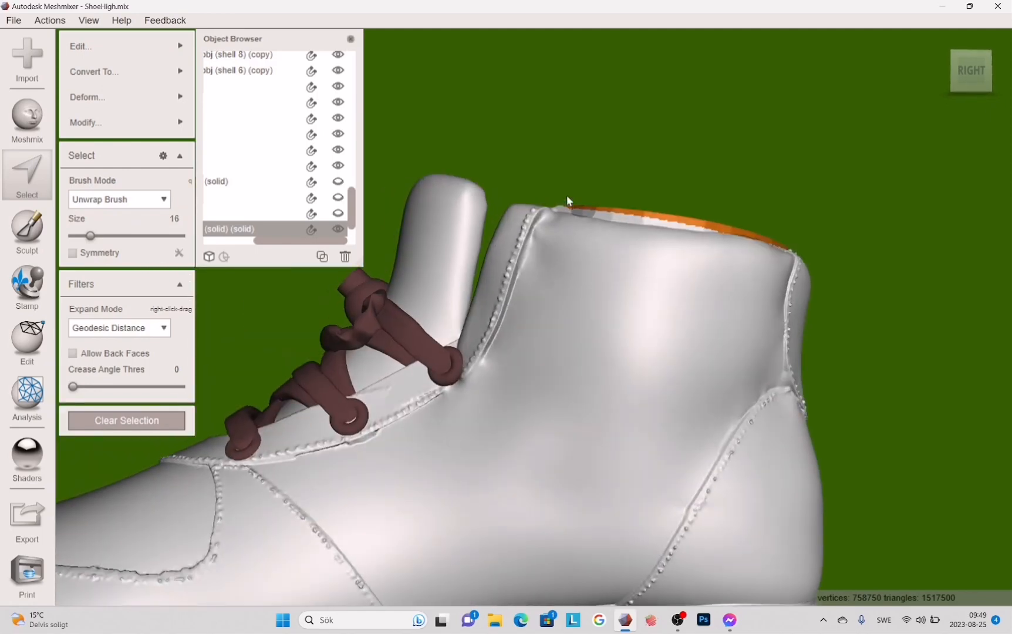
pyautogui.scroll(-5, 792, 190)
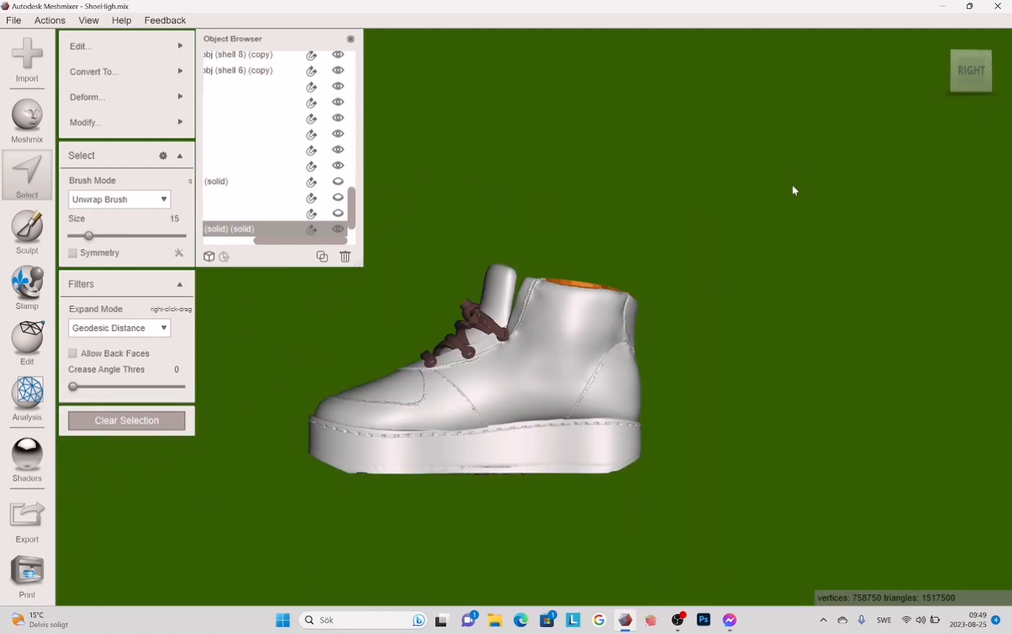
pyautogui.scroll(8, 793, 189)
# Refine the rim selection around the whole collar with the Unwrap Brush at size 15.
pyautogui.moveTo(631, 264); pyautogui.dragTo(620, 303, button='right')
pyautogui.moveTo(650, 383); pyautogui.dragTo(429, 254, button='right')
pyautogui.moveTo(433, 319); pyautogui.dragTo(594, 441, button='right')
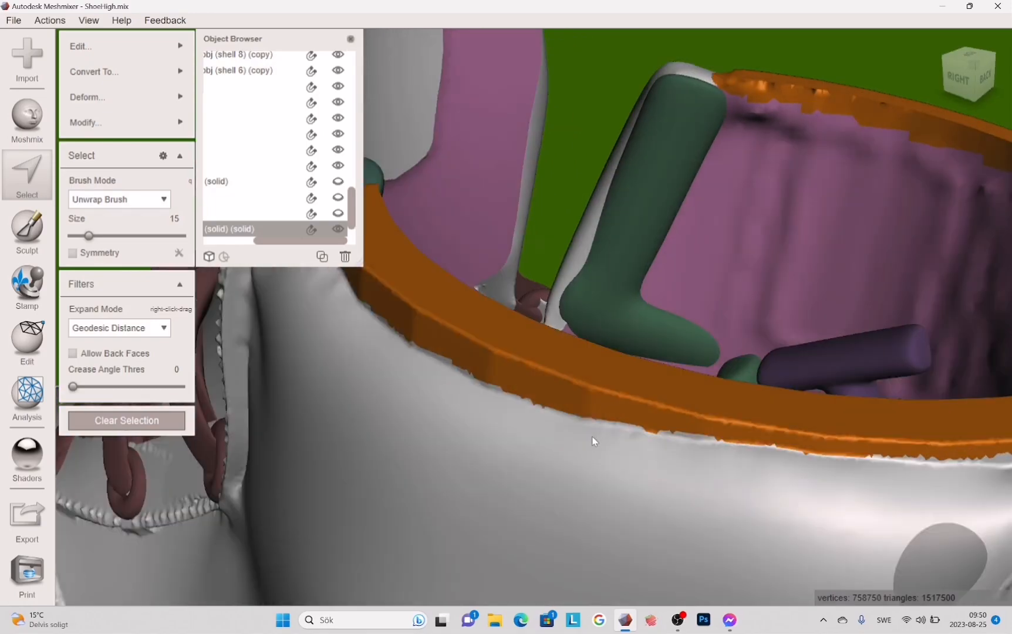
pyautogui.moveTo(833, 488); pyautogui.dragTo(364, 577, button='right')
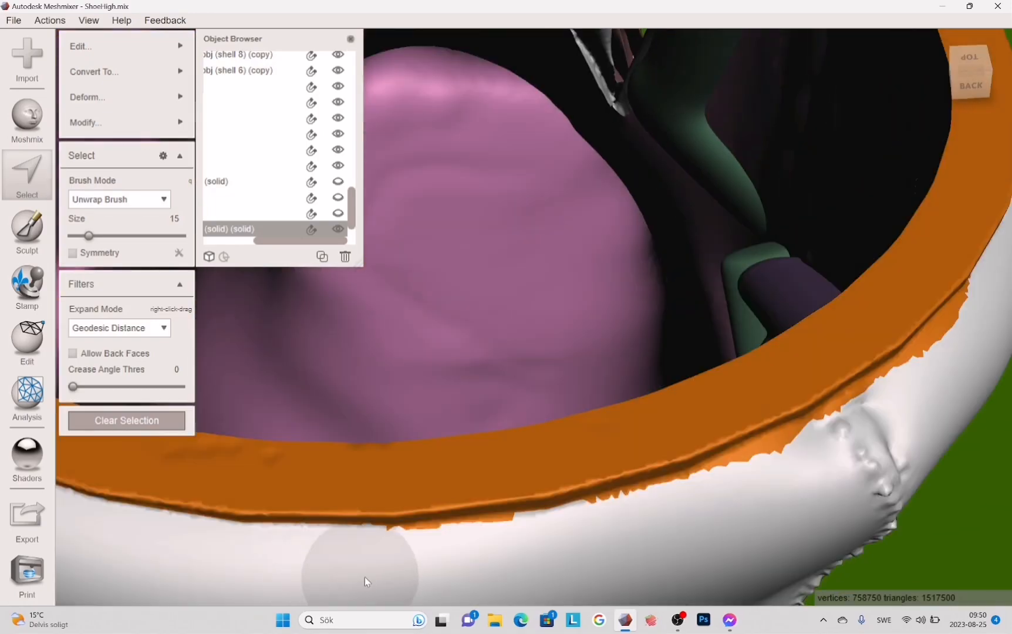
pyautogui.moveTo(648, 365); pyautogui.dragTo(660, 77, button='right')
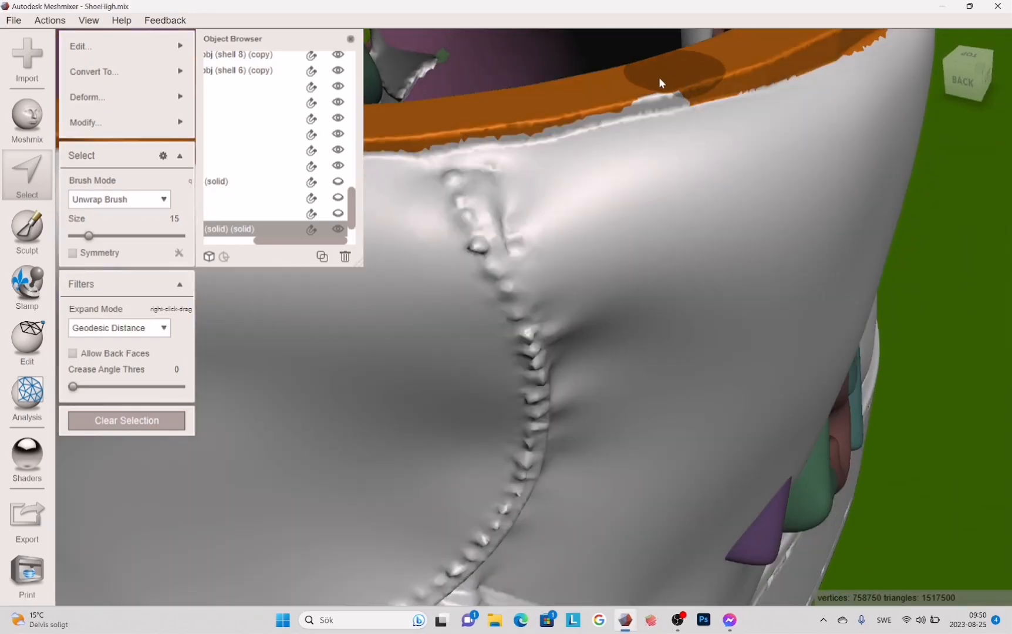
pyautogui.moveTo(661, 77); pyautogui.dragTo(516, 106)
pyautogui.moveTo(940, 117)
pyautogui.mouseDown(button='right')
pyautogui.moveTo(752, 243)
pyautogui.moveTo(675, 258)
pyautogui.mouseUp(button='right')
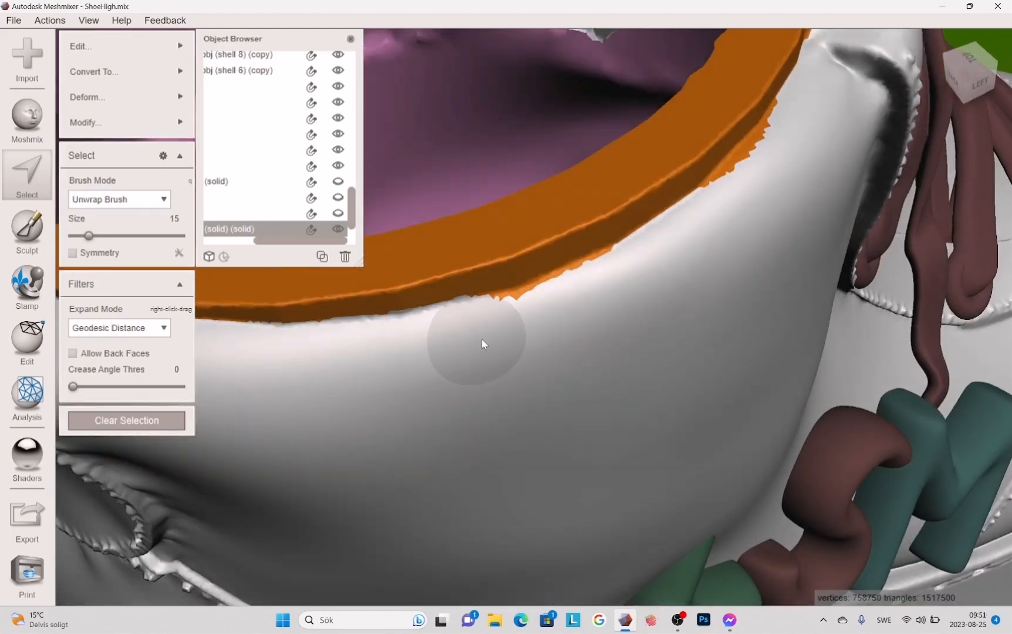
pyautogui.moveTo(616, 297); pyautogui.dragTo(576, 336, button='right')
pyautogui.moveTo(681, 258); pyautogui.dragTo(843, 254, button='right')
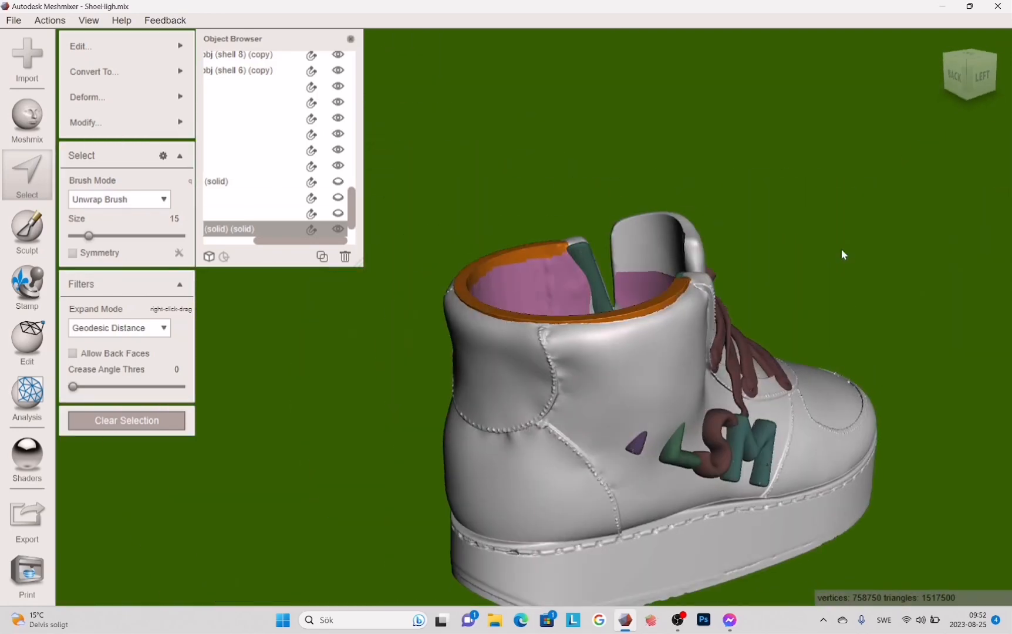
# Smooth the selected rim with Shape Preserving smoothing 1, smoothing scale 100 and 3 constraint rings, and clear the selection.
pyautogui.click(118, 97)
pyautogui.click(249, 101)
pyautogui.moveTo(529, 353); pyautogui.dragTo(675, 352, button='right')
pyautogui.moveTo(75, 160); pyautogui.dragTo(133, 159)
pyautogui.moveTo(411, 411); pyautogui.dragTo(734, 464, button='right')
pyautogui.moveTo(133, 159); pyautogui.dragTo(182, 160)
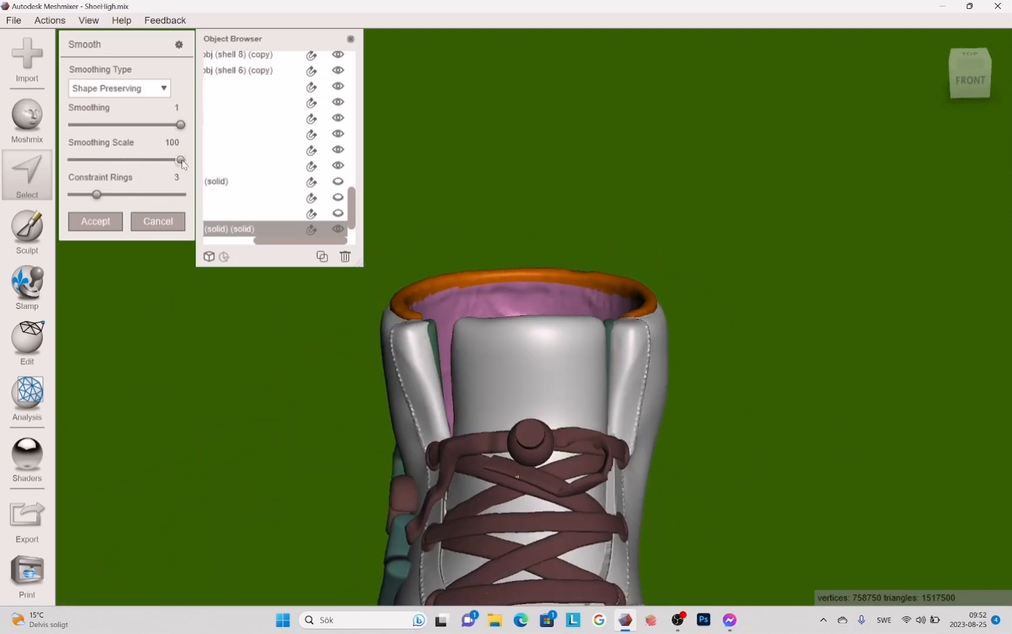
pyautogui.moveTo(176, 352); pyautogui.dragTo(41, 352, button='right')
pyautogui.click(95, 221)
pyautogui.click(175, 424)
# Sculpt the remaining uneven spots on the back of the collar rim smooth with RobustSmooth at size 9 and strength 56.
pyautogui.moveTo(851, 376); pyautogui.dragTo(612, 365, button='right')
pyautogui.scroll(10, 612, 365)
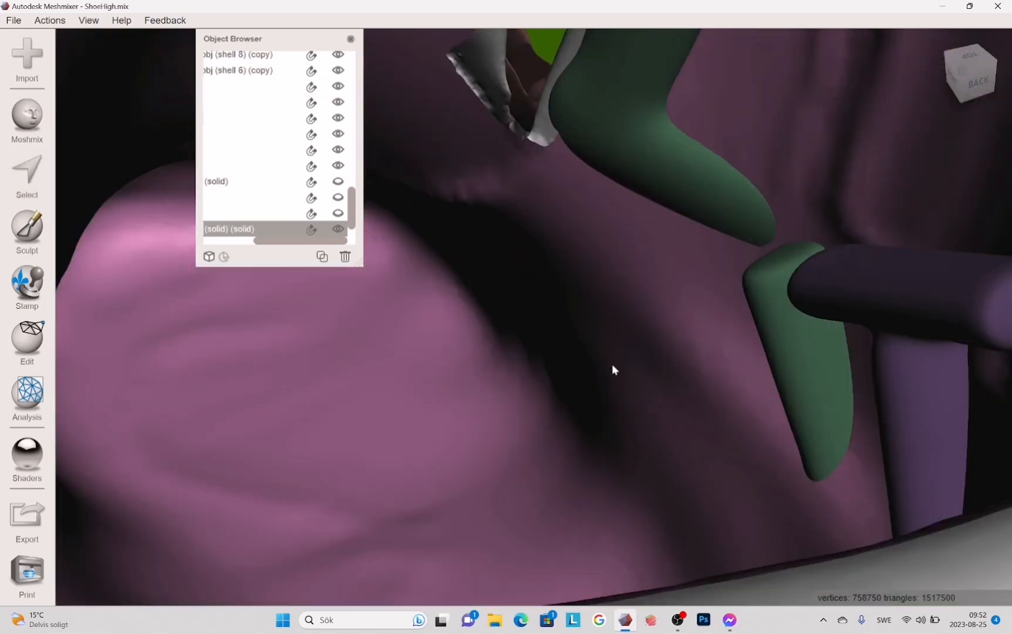
pyautogui.scroll(-10, 612, 369)
pyautogui.press('s')
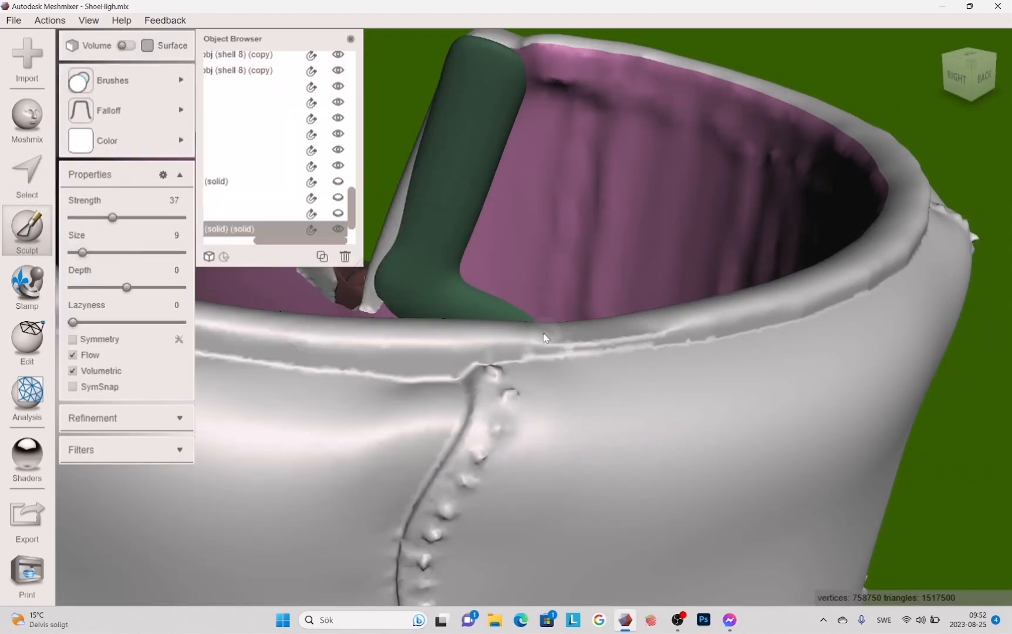
pyautogui.moveTo(560, 335); pyautogui.dragTo(395, 474, button='right')
pyautogui.moveTo(462, 471); pyautogui.dragTo(418, 523, button='right')
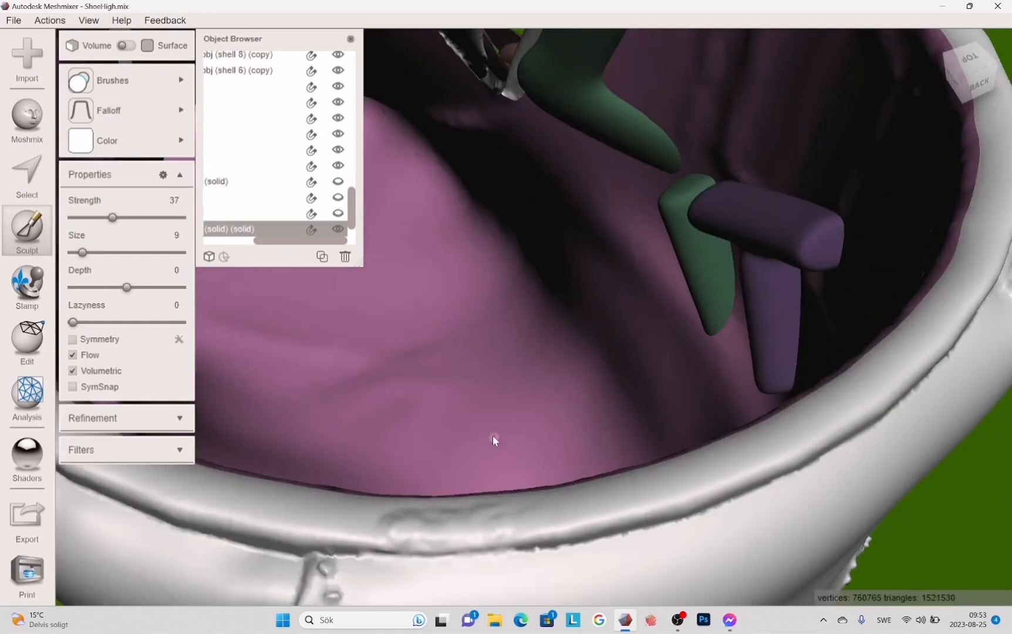
pyautogui.moveTo(493, 434)
pyautogui.mouseDown(button='right')
pyautogui.moveTo(520, 411)
pyautogui.moveTo(516, 399)
pyautogui.mouseUp(button='right')
pyautogui.moveTo(508, 304); pyautogui.dragTo(661, 447, button='right')
pyautogui.scroll(-8, 662, 447)
pyautogui.moveTo(843, 341); pyautogui.dragTo(791, 330, button='right')
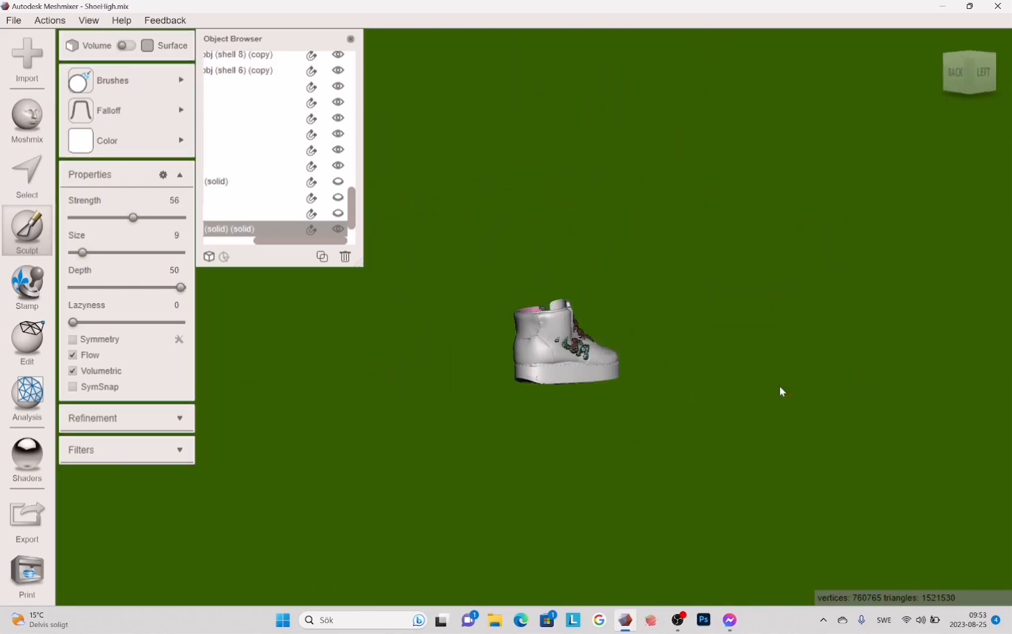
pyautogui.moveTo(779, 387); pyautogui.dragTo(734, 387, button='right')
# Save the shoe project with the smoothed collar rim.
pyautogui.scroll(8, 597, 309)
pyautogui.click(13, 20)
pyautogui.click(36, 70)
# Rotate the letter T on the shoe's left side about -17° around its X axis to fit the curved surface.
pyautogui.click(27, 343)
pyautogui.moveTo(441, 439)
pyautogui.mouseDown(button='right')
pyautogui.moveTo(681, 439)
pyautogui.moveTo(440, 434)
pyautogui.mouseUp(button='right')
pyautogui.click(480, 415)
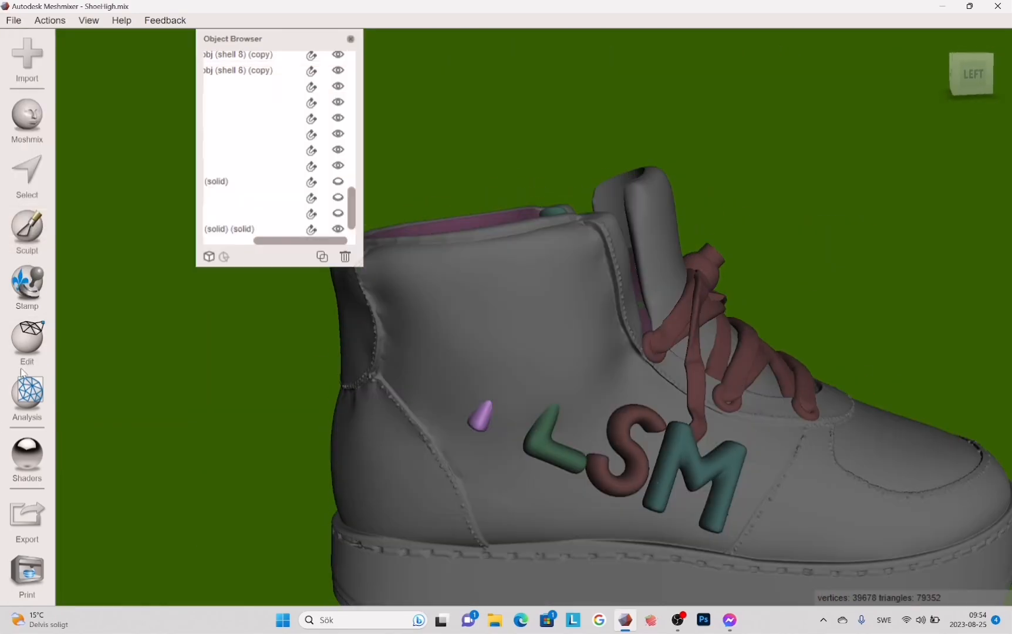
pyautogui.click(24, 355)
pyautogui.click(114, 96)
pyautogui.moveTo(446, 473); pyautogui.dragTo(563, 477, button='right')
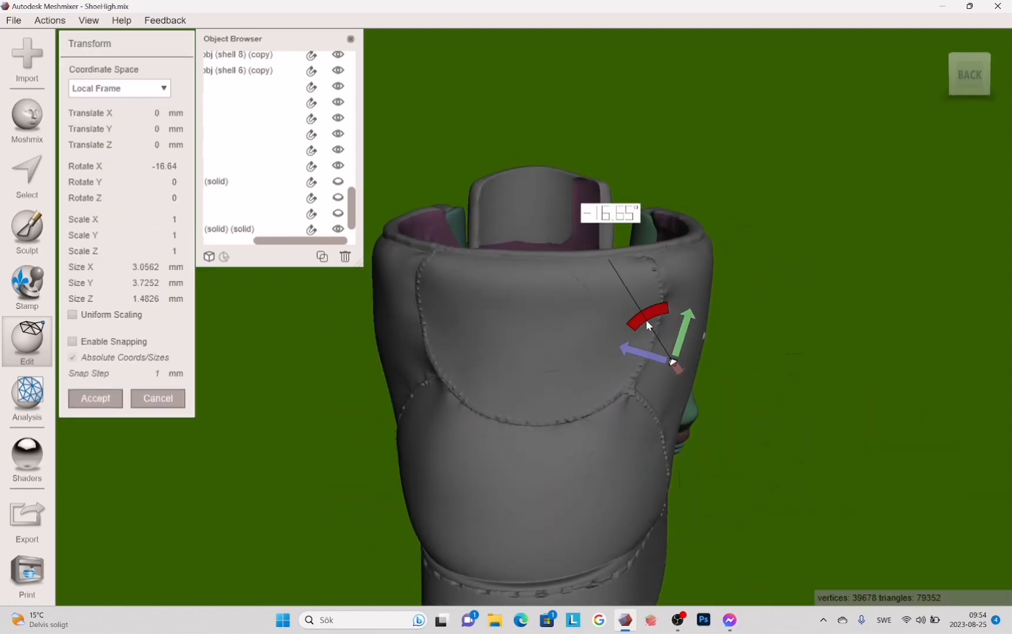
pyautogui.moveTo(654, 353); pyautogui.dragTo(652, 352)
pyautogui.moveTo(822, 378); pyautogui.dragTo(586, 339, button='right')
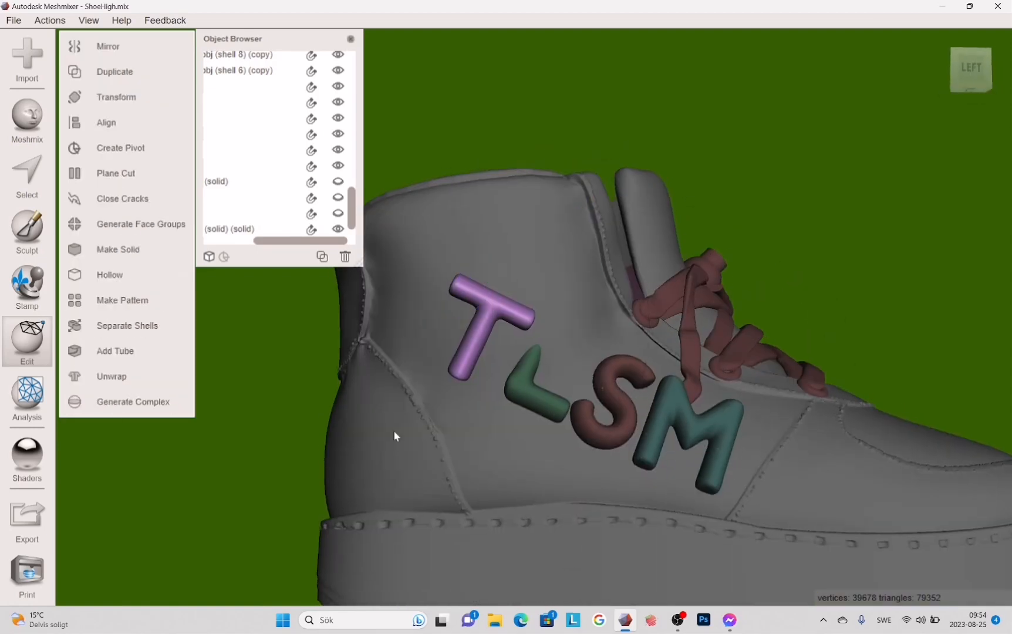
# Rotate the letter L about -25° around its X axis and fine-tune its orientation against the shoe's side.
pyautogui.click(531, 393)
pyautogui.click(27, 343)
pyautogui.click(117, 101)
pyautogui.moveTo(446, 423); pyautogui.dragTo(581, 423, button='right')
pyautogui.moveTo(623, 356); pyautogui.dragTo(651, 335)
pyautogui.moveTo(822, 411); pyautogui.dragTo(587, 481, button='right')
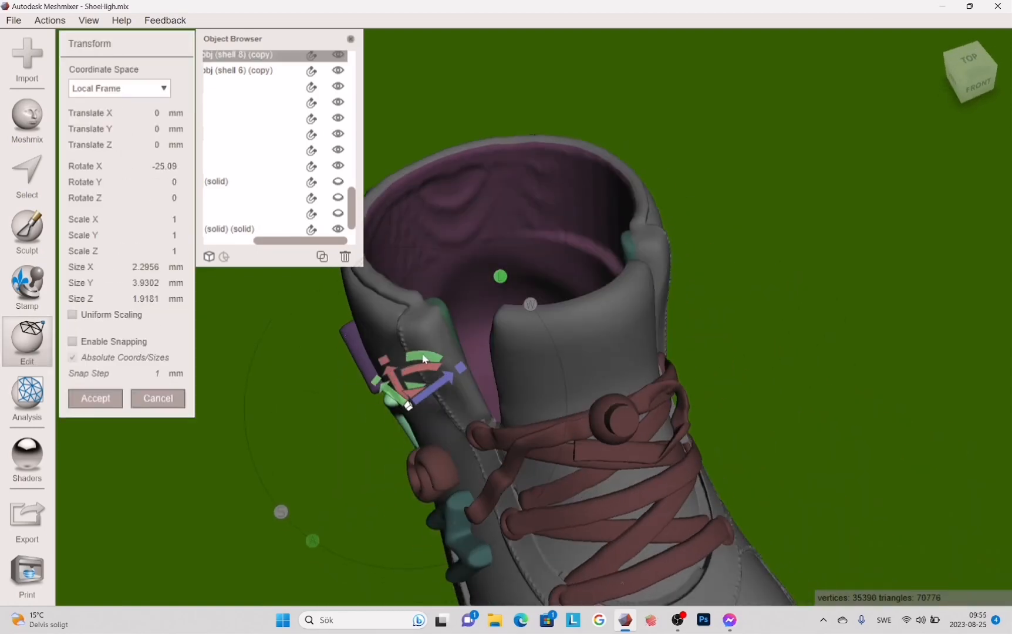
pyautogui.moveTo(425, 359); pyautogui.dragTo(421, 365)
pyautogui.moveTo(421, 365); pyautogui.dragTo(253, 388, button='right')
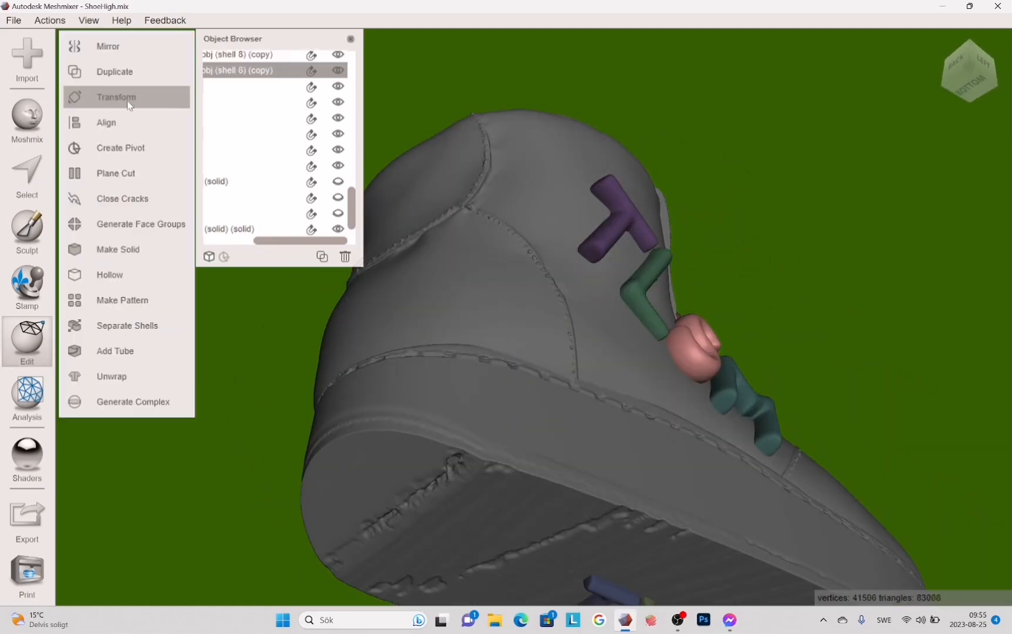
# Transform the letters S and M to follow the curvature of the shoe's left side and accept the placement.
pyautogui.click(131, 97)
pyautogui.moveTo(763, 353); pyautogui.dragTo(912, 342, button='right')
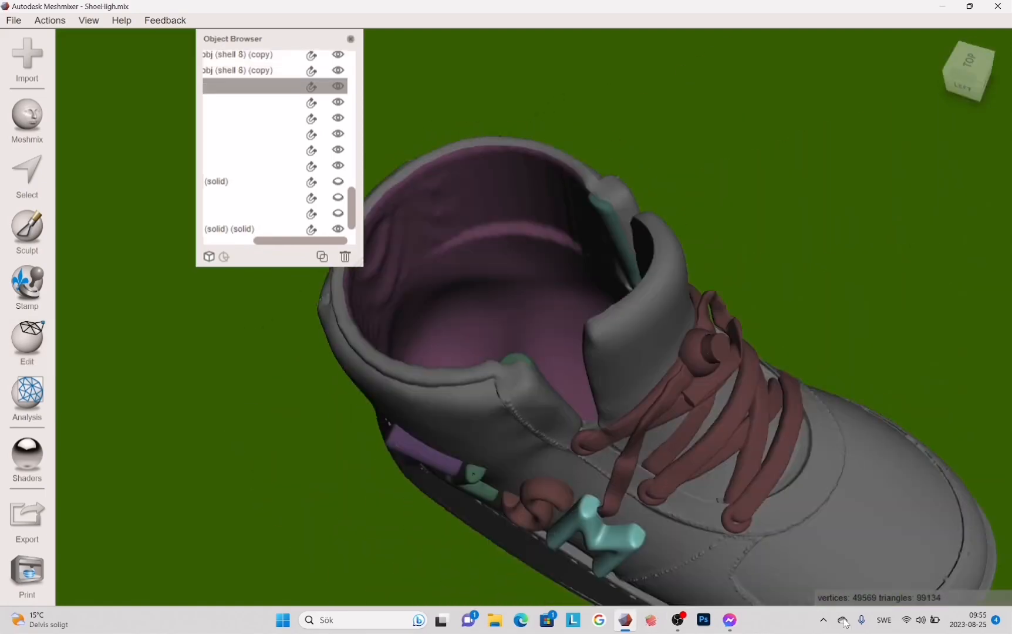
pyautogui.click(27, 343)
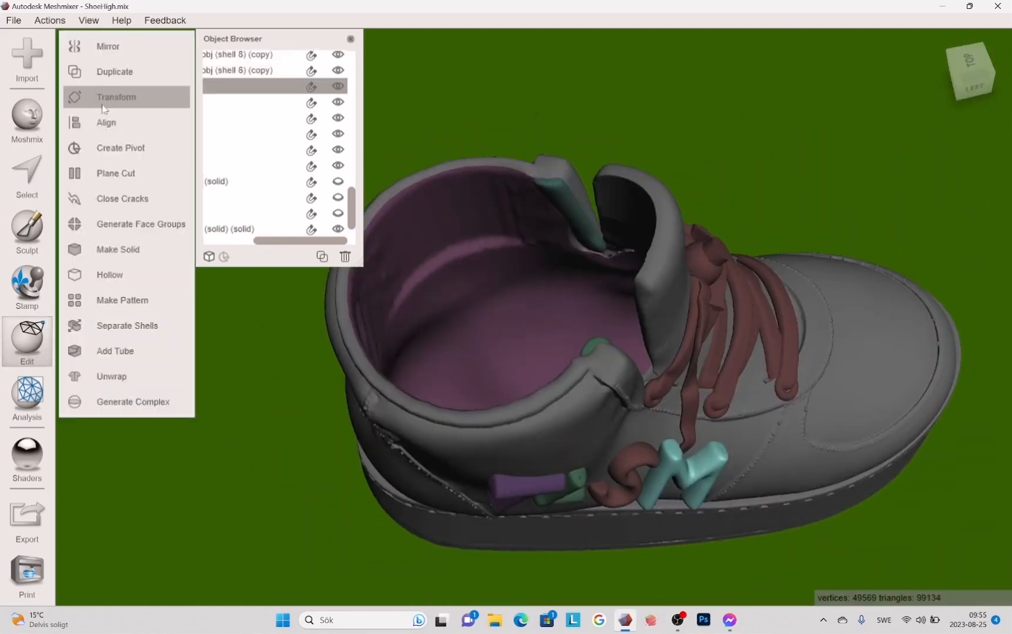
pyautogui.click(99, 93)
pyautogui.click(96, 398)
# Shift the letter S about 0.17 mm along its local Z axis to align it with the neighbouring letters.
pyautogui.click(234, 70)
pyautogui.click(27, 343)
pyautogui.click(99, 92)
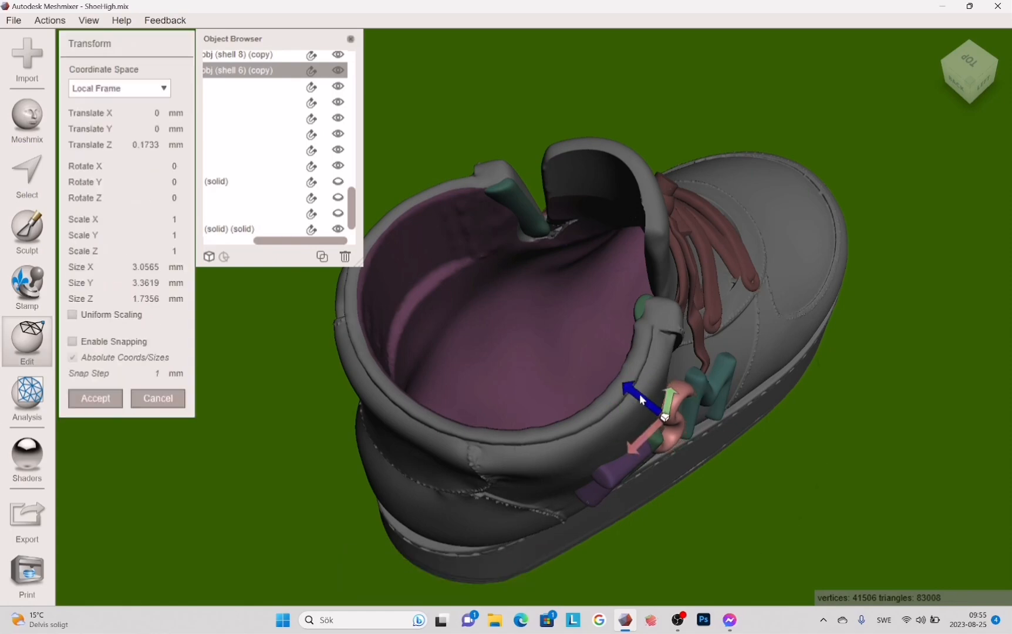
pyautogui.moveTo(640, 394); pyautogui.dragTo(690, 227, button='right')
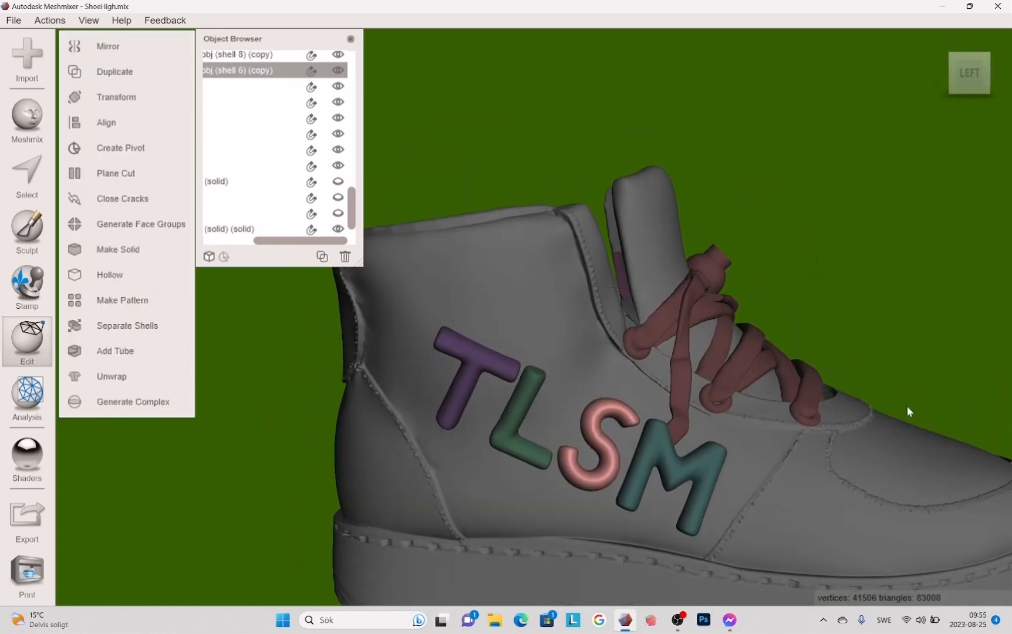
pyautogui.moveTo(906, 405); pyautogui.dragTo(962, 391, button='right')
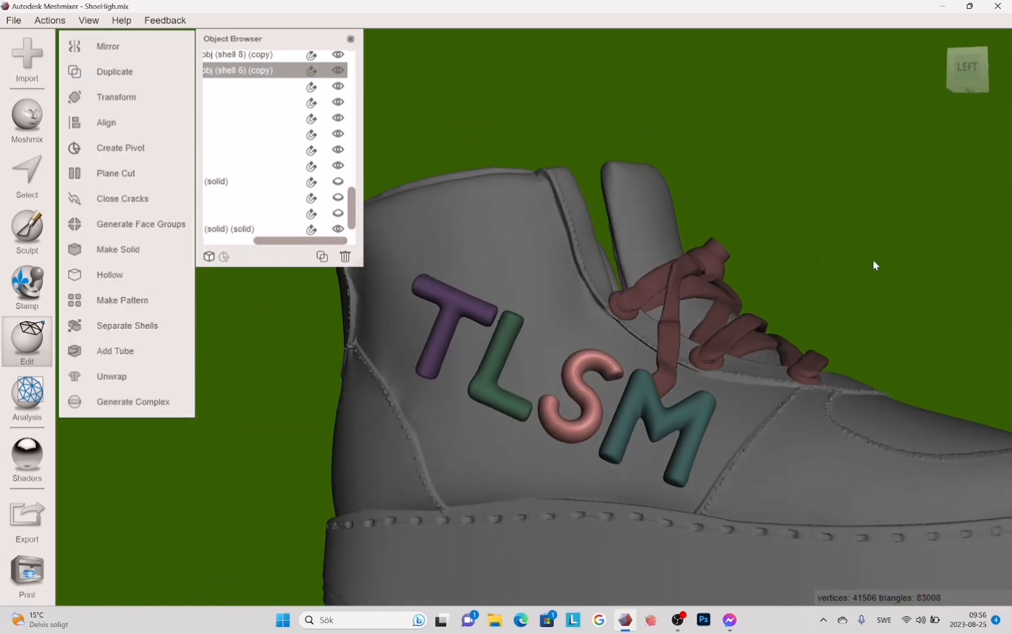
pyautogui.moveTo(872, 258); pyautogui.dragTo(900, 335, button='right')
# Duplicate the shoe body, scale the copy uniformly to 1.038 and save the project.
pyautogui.click(843, 513)
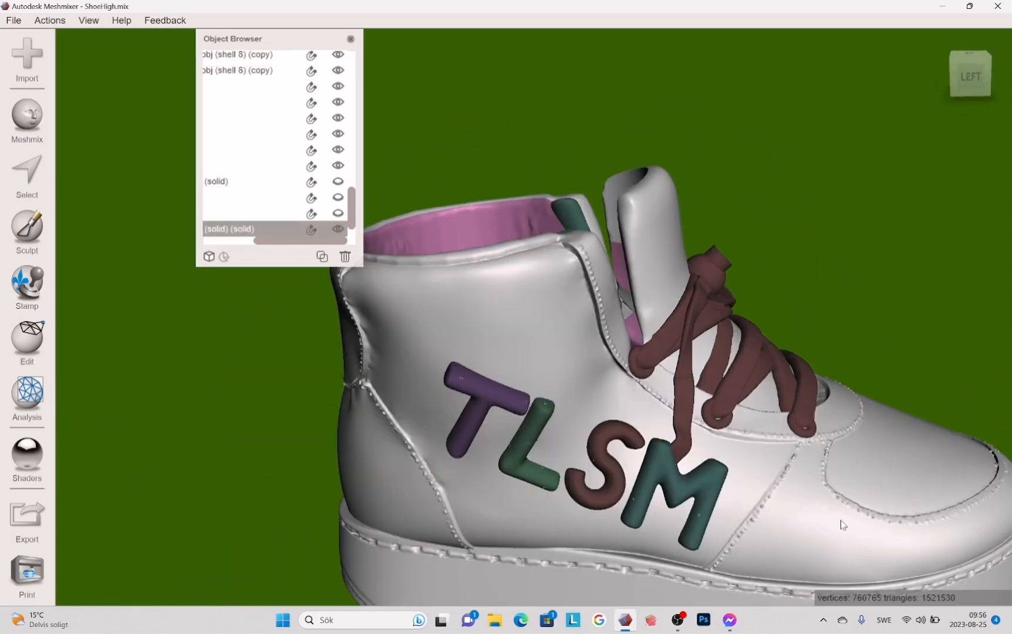
pyautogui.click(322, 257)
pyautogui.click(27, 343)
pyautogui.click(147, 98)
pyautogui.moveTo(690, 392); pyautogui.dragTo(692, 380)
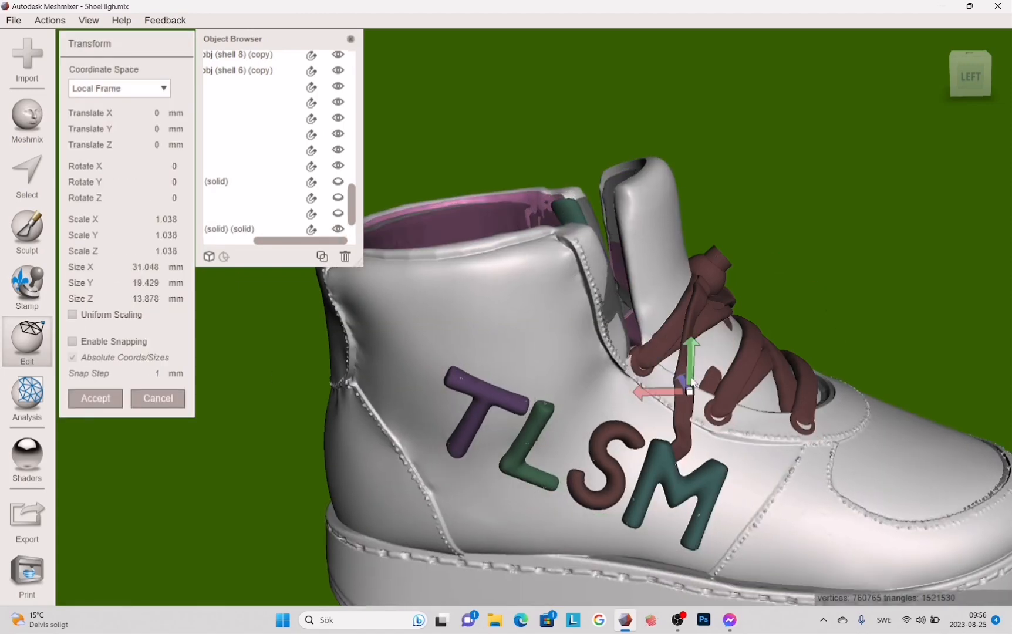
pyautogui.press('Return')
pyautogui.click(12, 19)
pyautogui.click(35, 68)
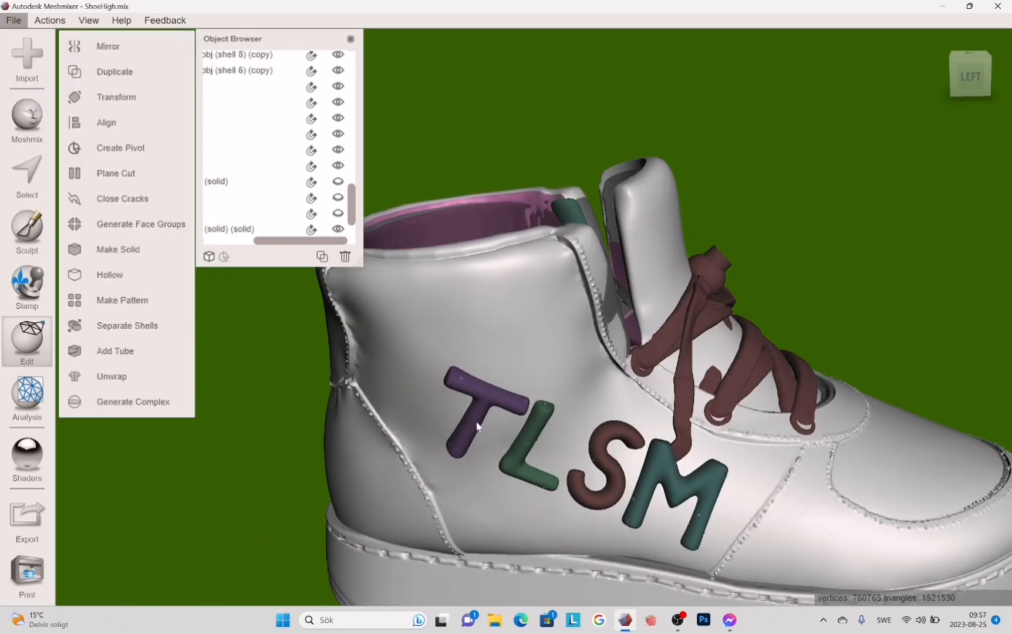
# Combine the letters T, L, S and M on the shoe's side into one object.
pyautogui.click(477, 421)
pyautogui.keyDown('shift'); pyautogui.click(527, 460); pyautogui.keyUp('shift')
pyautogui.keyDown('shift'); pyautogui.click(578, 493); pyautogui.keyUp('shift')
pyautogui.keyDown('shift'); pyautogui.click(654, 487); pyautogui.keyUp('shift')
pyautogui.click(118, 151)
# Make the combined lettering solid with Sharp Edge Preserve, solid accuracy 453 and mesh density 442.
pyautogui.click(114, 249)
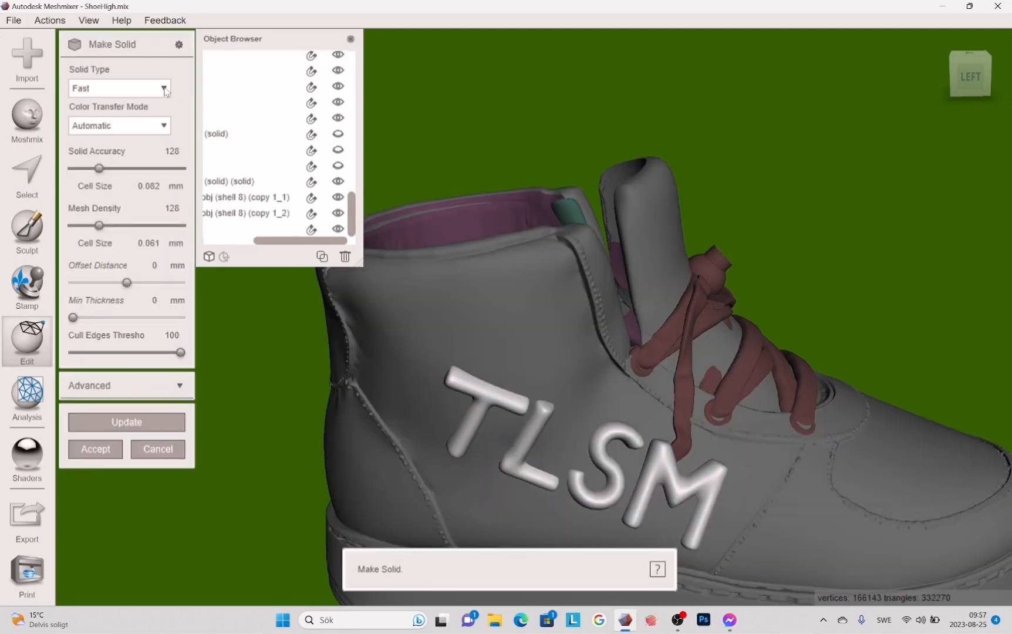
pyautogui.click(153, 417)
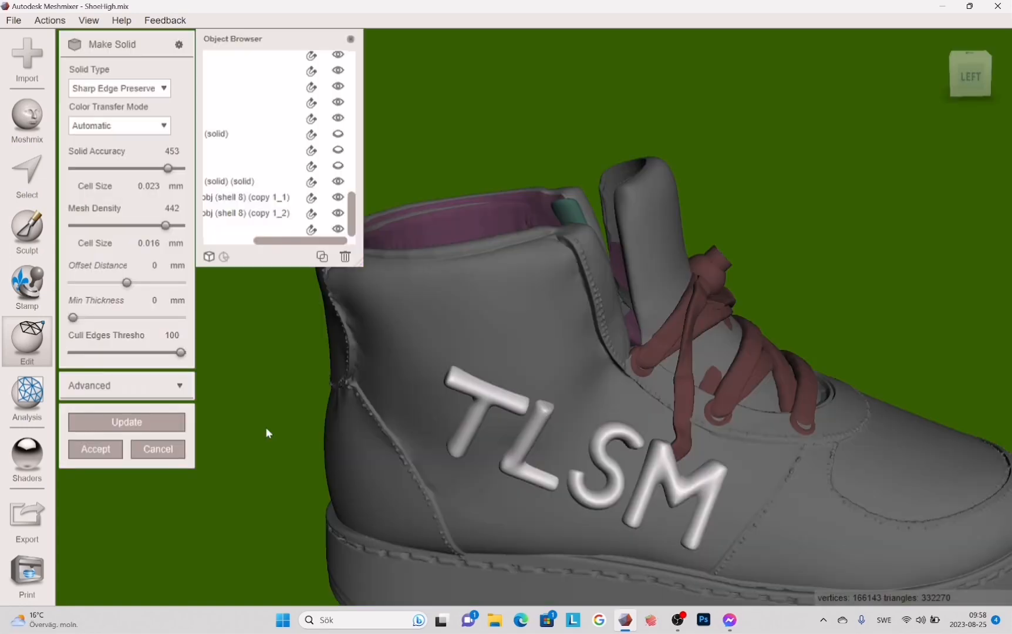
pyautogui.click(95, 449)
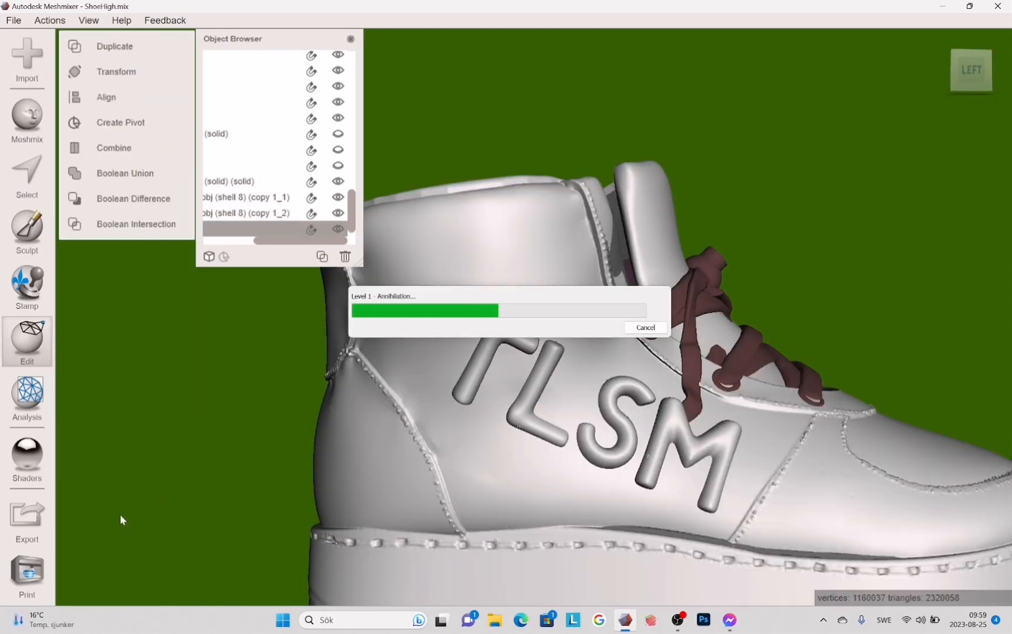
# Accept the Boolean intersection of the solid lettering with the enlarged shoe copy and save the project.
pyautogui.click(87, 413)
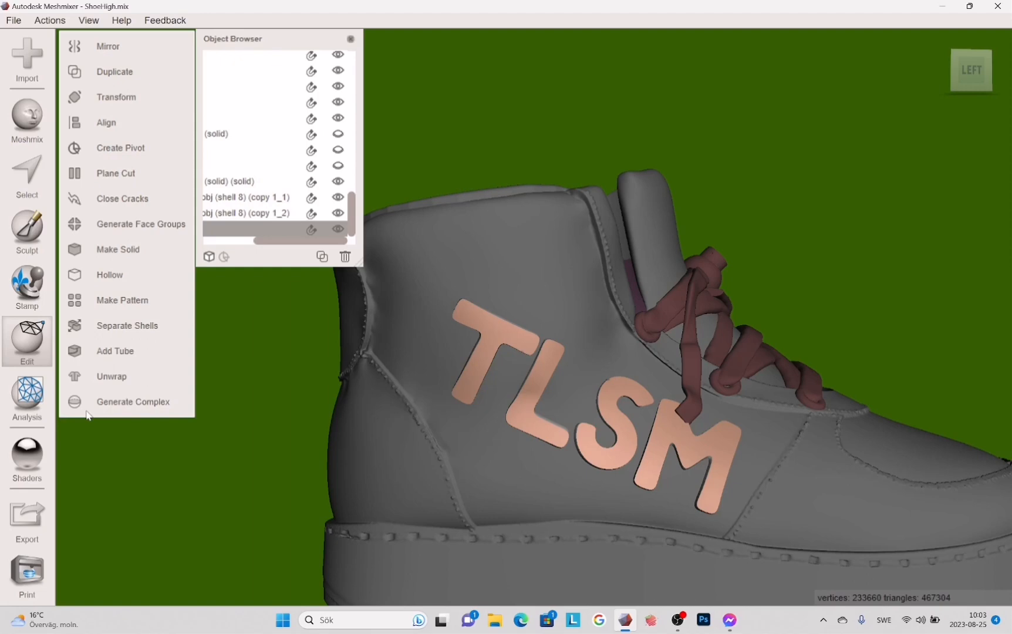
pyautogui.moveTo(419, 333); pyautogui.dragTo(763, 176, button='right')
pyautogui.click(13, 20)
pyautogui.click(30, 52)
# Combine the shoe body and the laces into one object.
pyautogui.moveTo(880, 329); pyautogui.dragTo(502, 516, button='right')
pyautogui.click(544, 570)
pyautogui.keyDown('shift'); pyautogui.click(587, 512); pyautogui.keyUp('shift')
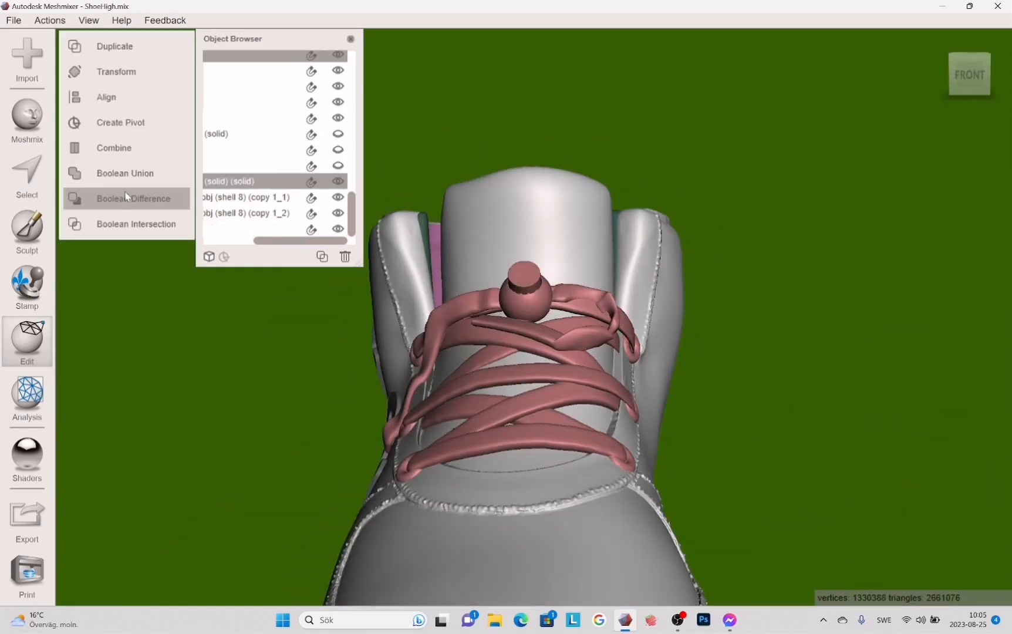
pyautogui.click(124, 160)
# Mirror the combined shoe across a lengthwise vertical plane beside it to make the matching second shoe.
pyautogui.click(108, 46)
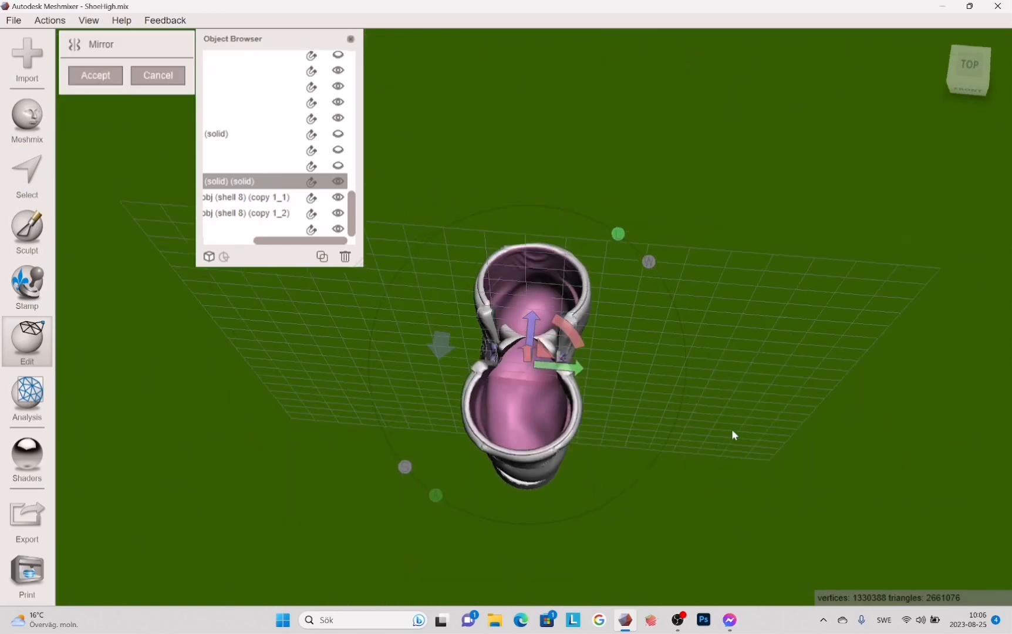
pyautogui.moveTo(568, 331); pyautogui.dragTo(516, 249)
pyautogui.moveTo(458, 269); pyautogui.dragTo(459, 270)
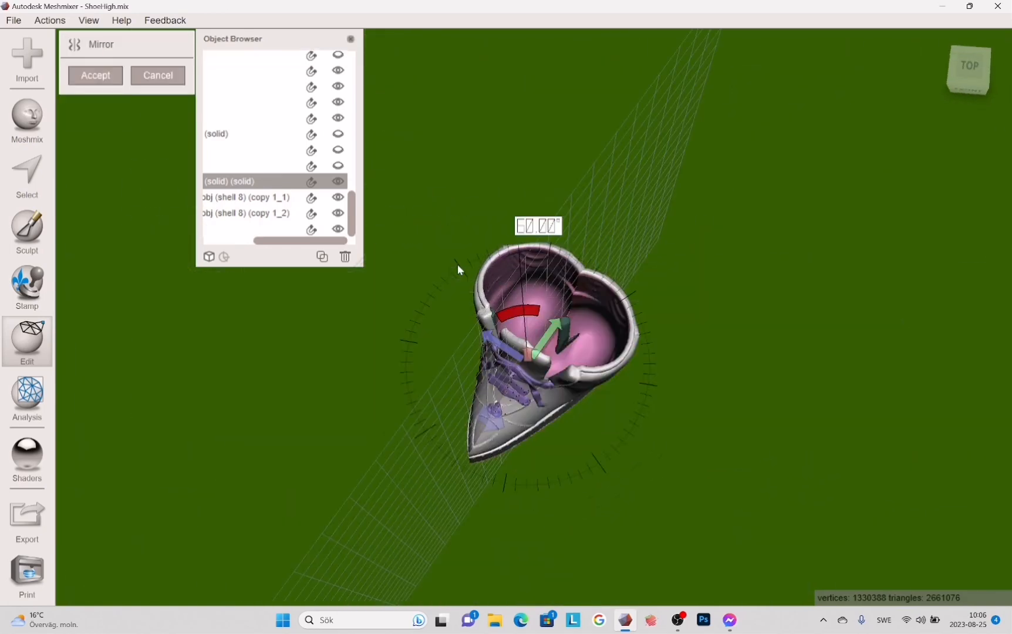
pyautogui.moveTo(496, 357); pyautogui.dragTo(560, 357)
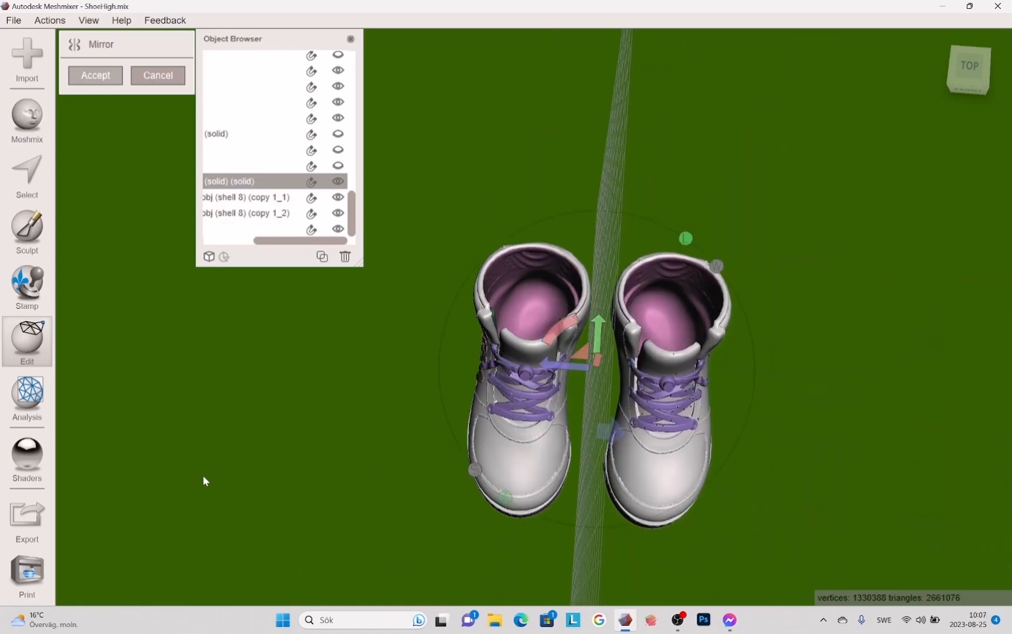
pyautogui.press('Return')
# Lasso-select the entire mirrored shoe and separate it into its own object.
pyautogui.press('s')
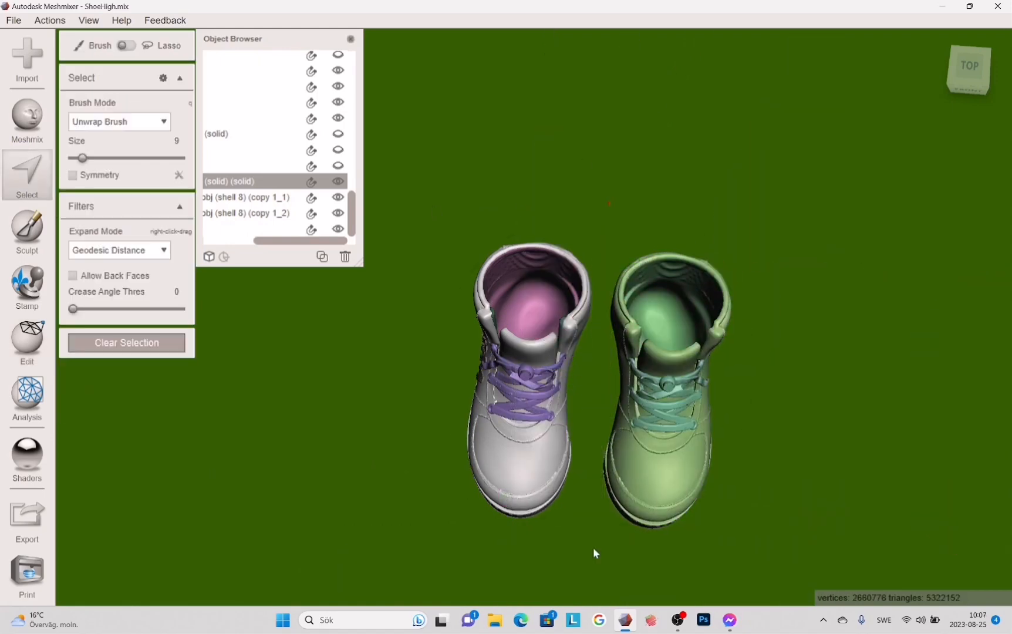
pyautogui.moveTo(614, 107); pyautogui.dragTo(606, 552)
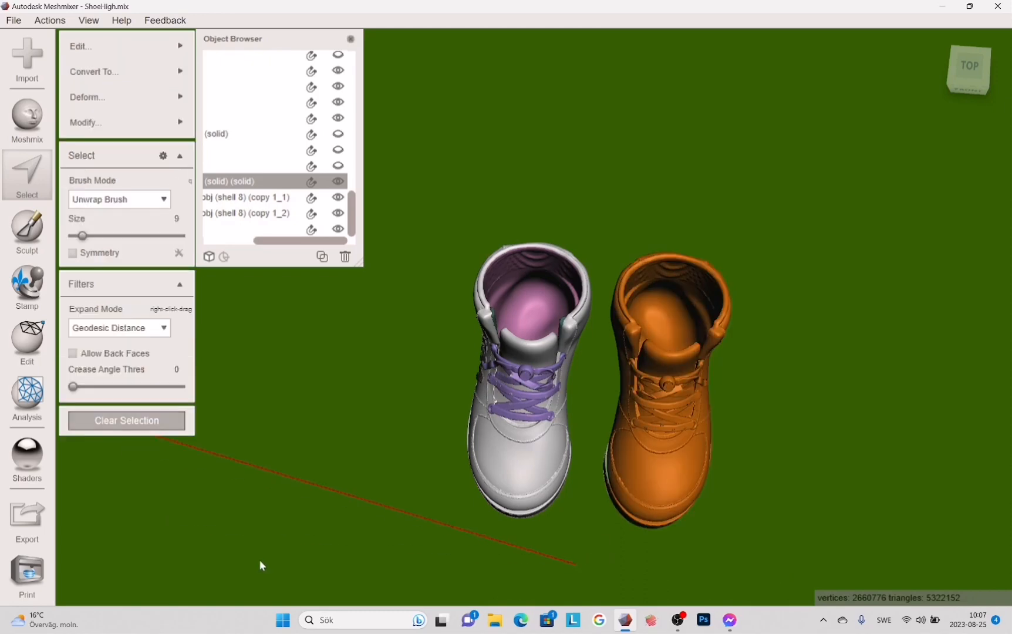
pyautogui.click(156, 420)
pyautogui.moveTo(611, 114); pyautogui.dragTo(586, 530)
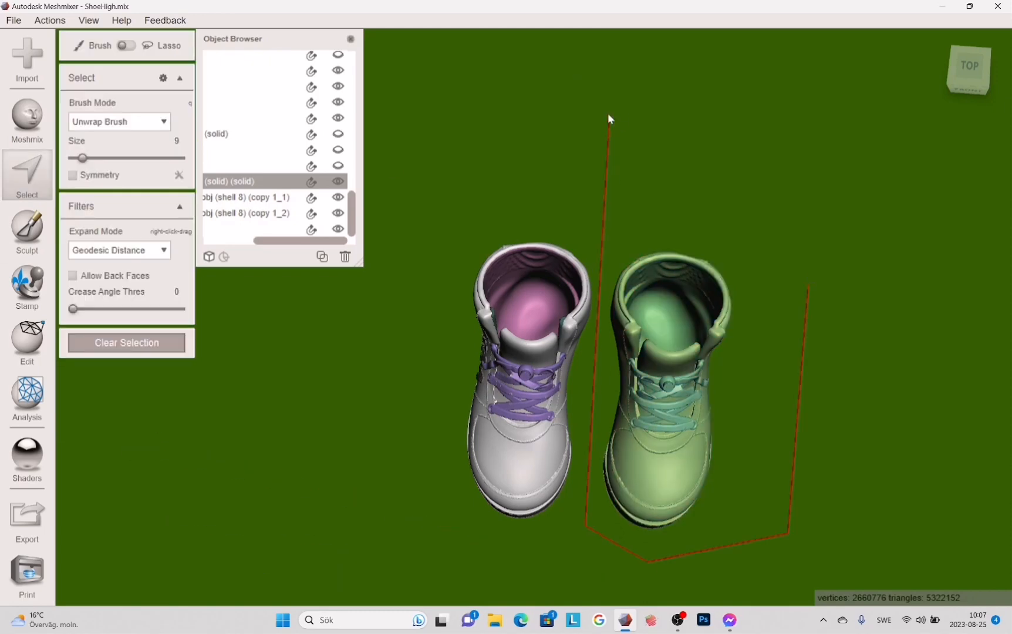
pyautogui.moveTo(88, 46)
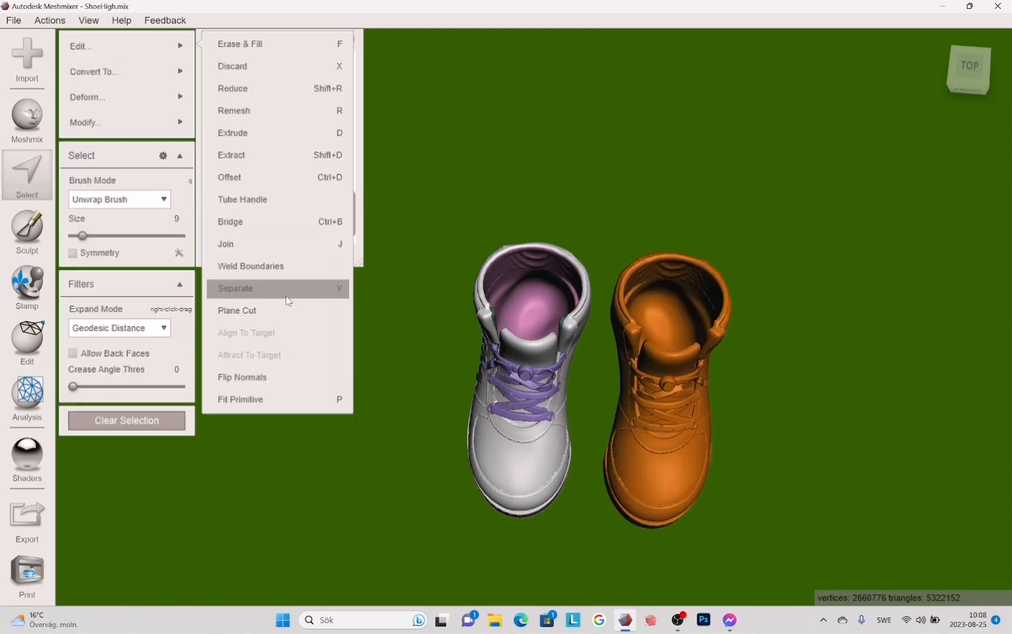
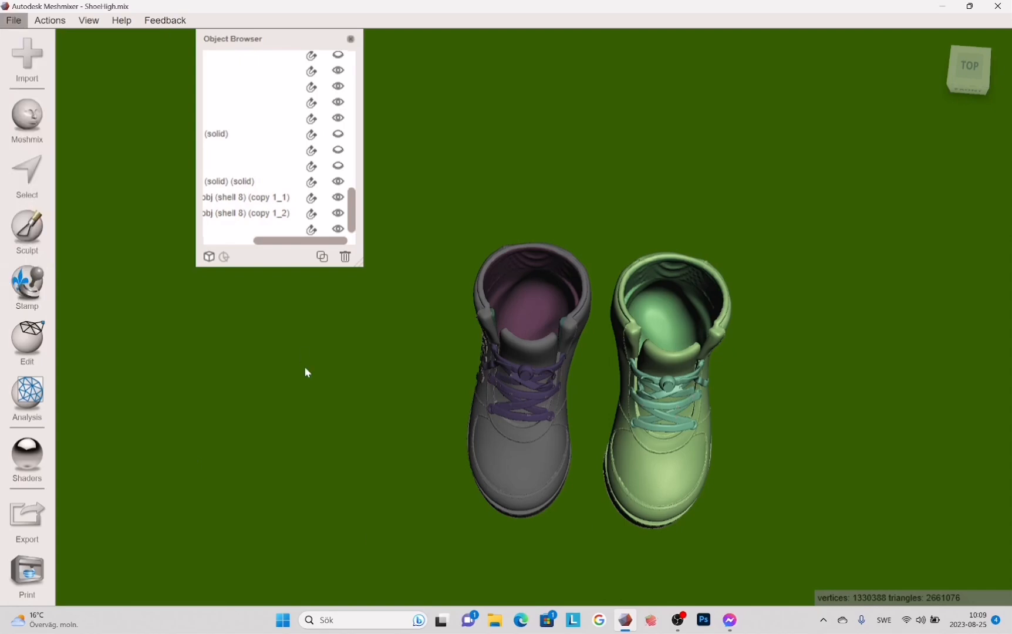
# Look through the object list to identify the letter pieces that belong to the TLSM lettering under the sole.
pyautogui.keyDown('alt'); pyautogui.moveTo(305, 366); pyautogui.dragTo(531, 350); pyautogui.keyUp('alt')
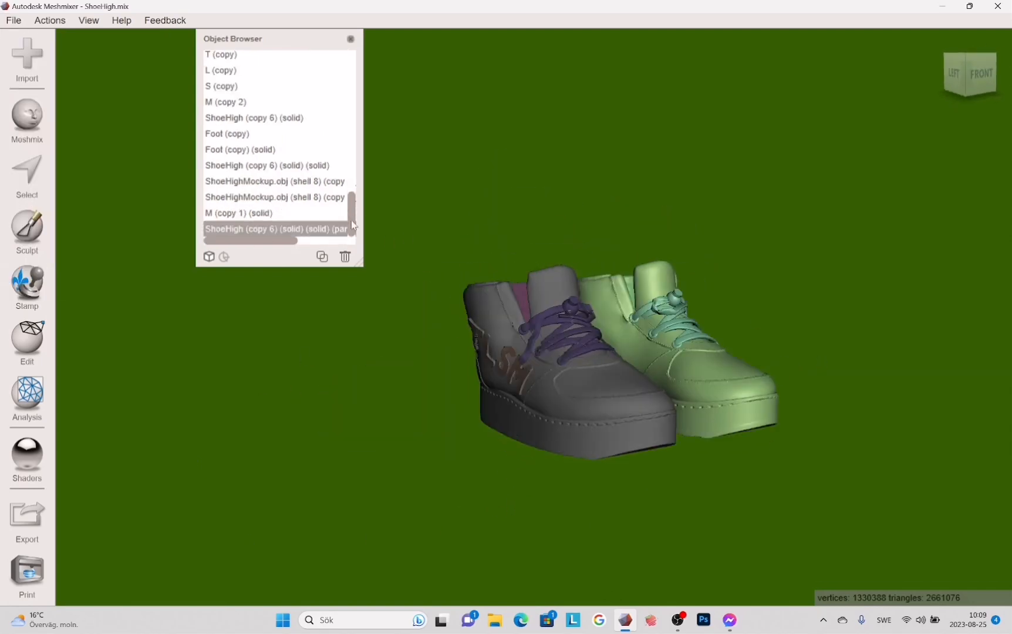
pyautogui.click(320, 240)
pyautogui.click(288, 216)
pyautogui.click(314, 240)
pyautogui.click(282, 104)
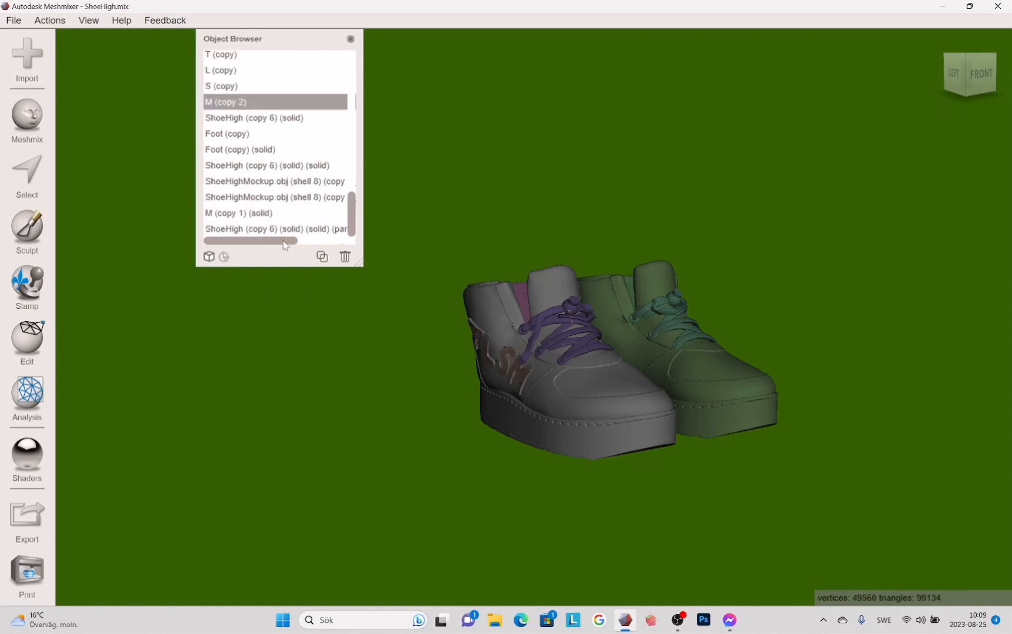
pyautogui.moveTo(283, 241); pyautogui.dragTo(333, 241)
pyautogui.moveTo(646, 375); pyautogui.dragTo(341, 375, button='right')
pyautogui.scroll(12, 337, 217)
pyautogui.moveTo(336, 241); pyautogui.dragTo(286, 240)
pyautogui.scroll(-2, 304, 115)
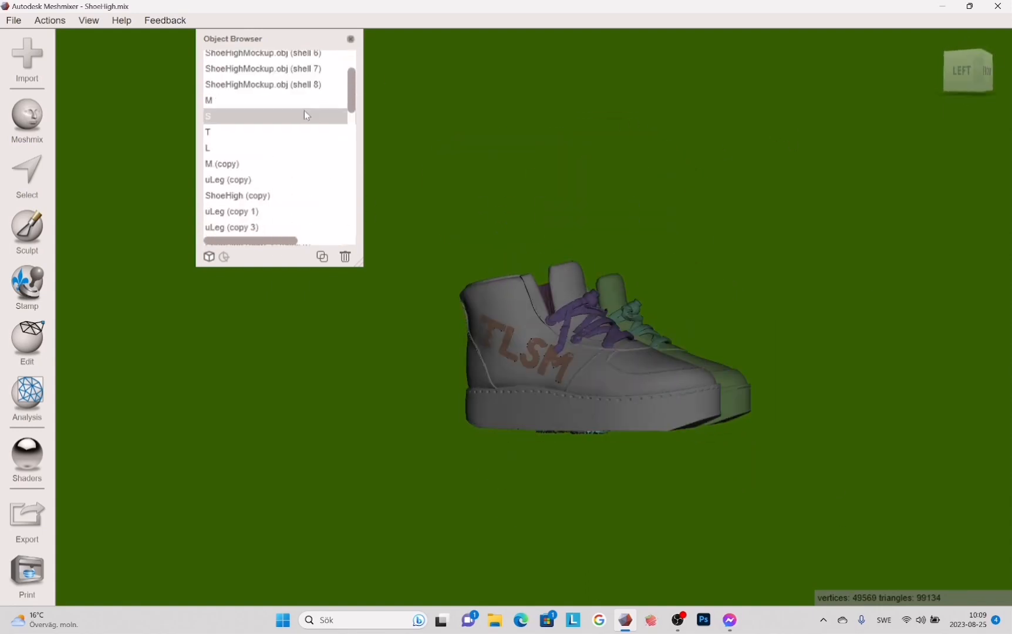
pyautogui.scroll(-4, 305, 115)
pyautogui.scroll(5, 261, 164)
pyautogui.click(263, 166)
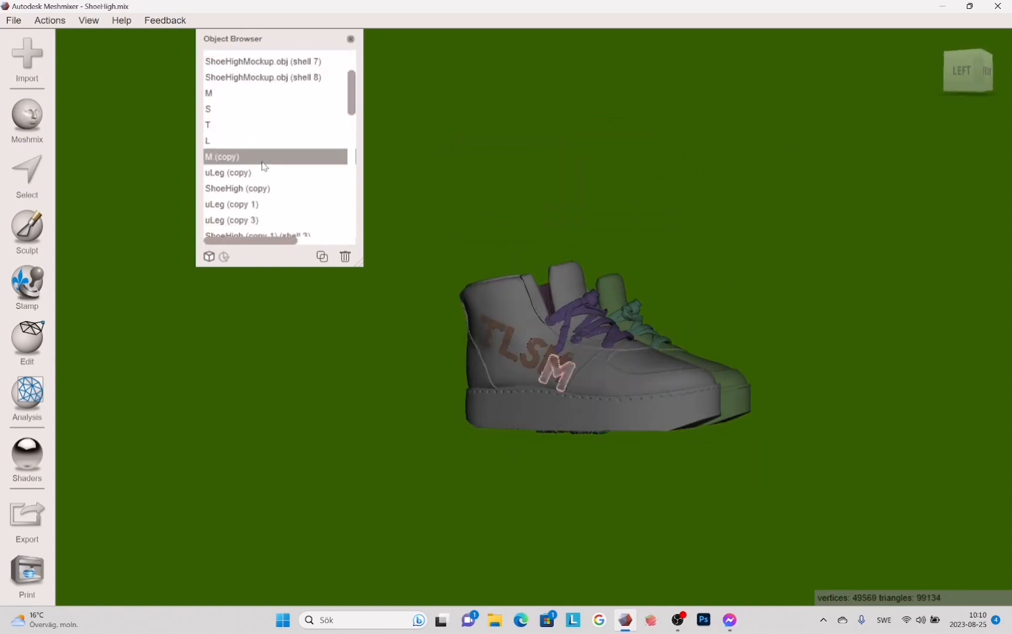
pyautogui.moveTo(352, 95); pyautogui.dragTo(357, 211)
pyautogui.click(246, 170)
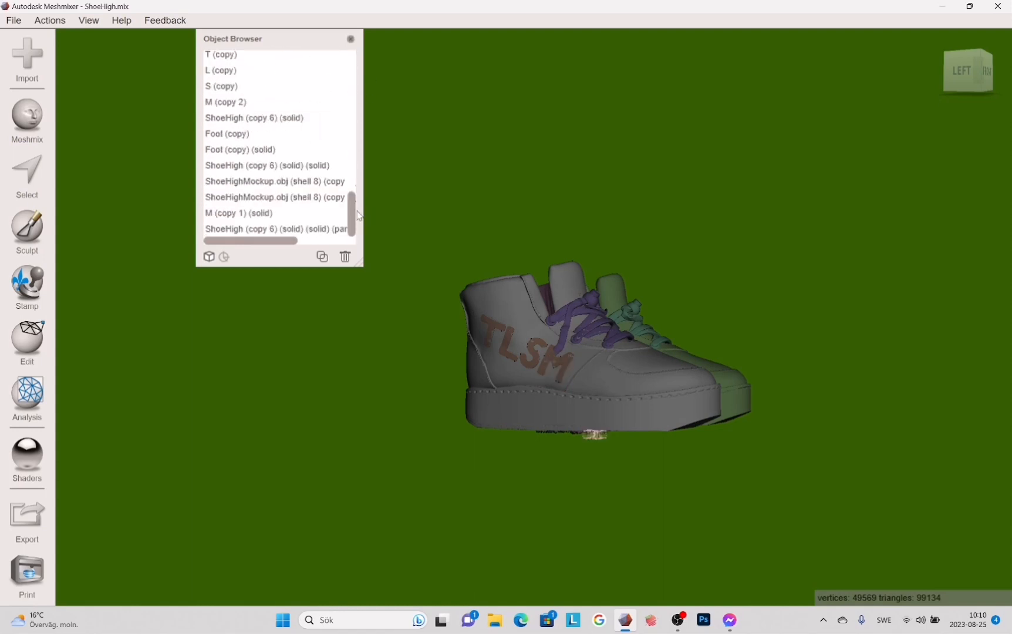
# Duplicate the four sole letters T (copy), L (copy), S (copy) and M (copy 2).
pyautogui.click(232, 103)
pyautogui.keyDown('shift'); pyautogui.click(231, 86); pyautogui.keyUp('shift')
pyautogui.keyDown('shift'); pyautogui.click(231, 71); pyautogui.keyUp('shift')
pyautogui.keyDown('shift'); pyautogui.click(231, 55); pyautogui.keyUp('shift')
pyautogui.moveTo(379, 261); pyautogui.dragTo(128, 208, button='right')
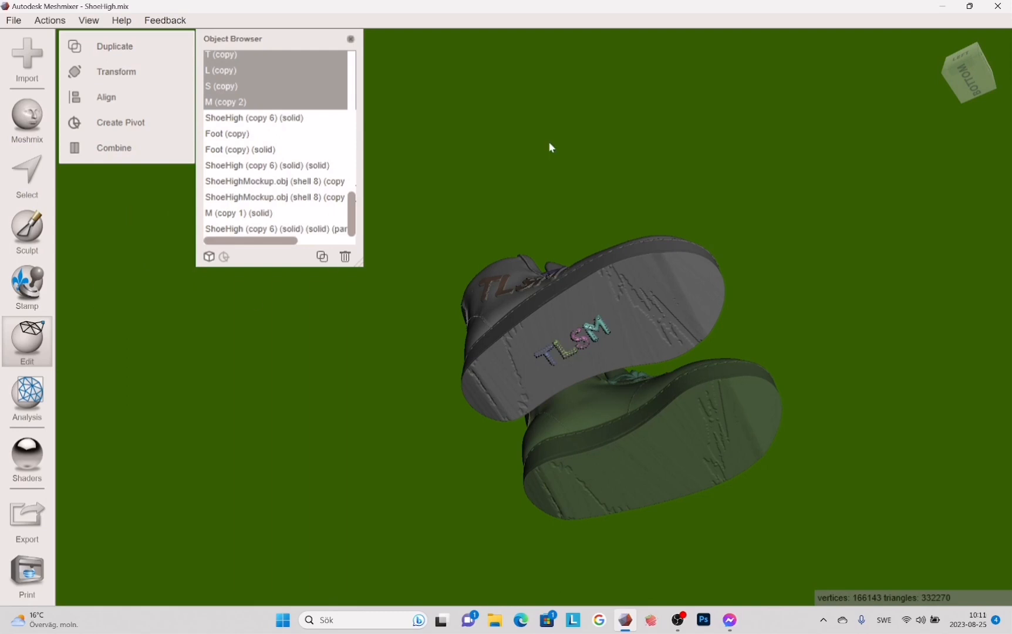
# Turn the duplicated lettering 180° and move it onto the centre of the mirrored shoe's sole, aligned with its length.
pyautogui.press('t')
pyautogui.moveTo(549, 143); pyautogui.dragTo(734, 83, button='right')
pyautogui.moveTo(570, 325); pyautogui.dragTo(447, 219)
pyautogui.moveTo(477, 283); pyautogui.dragTo(681, 225)
pyautogui.moveTo(951, 282); pyautogui.dragTo(983, 287, button='right')
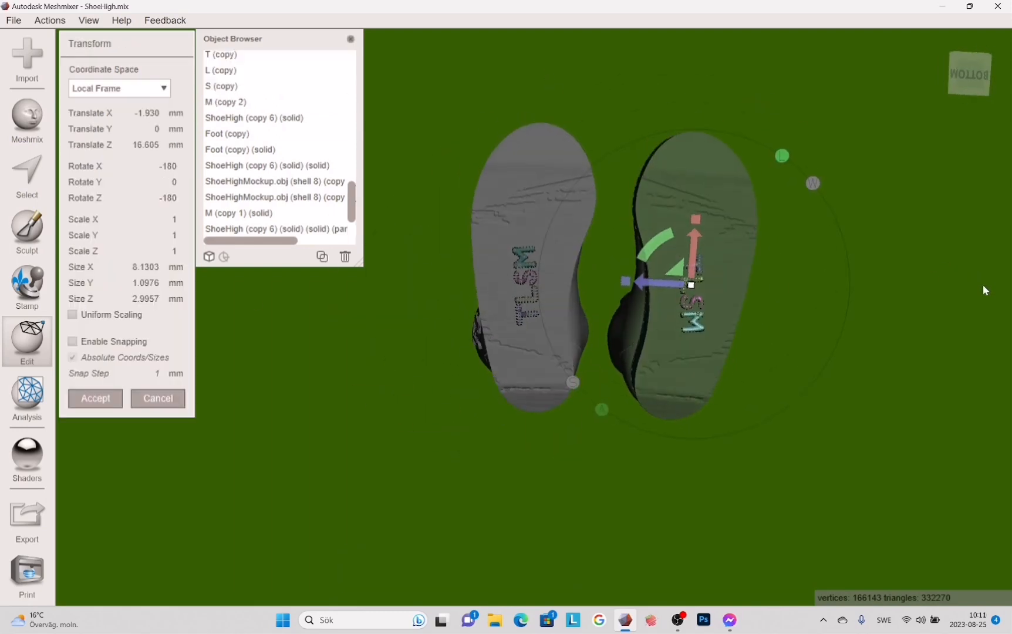
pyautogui.moveTo(650, 255); pyautogui.dragTo(660, 246)
pyautogui.moveTo(680, 266); pyautogui.dragTo(691, 267)
pyautogui.moveTo(823, 371); pyautogui.dragTo(813, 364, button='right')
pyautogui.click(107, 402)
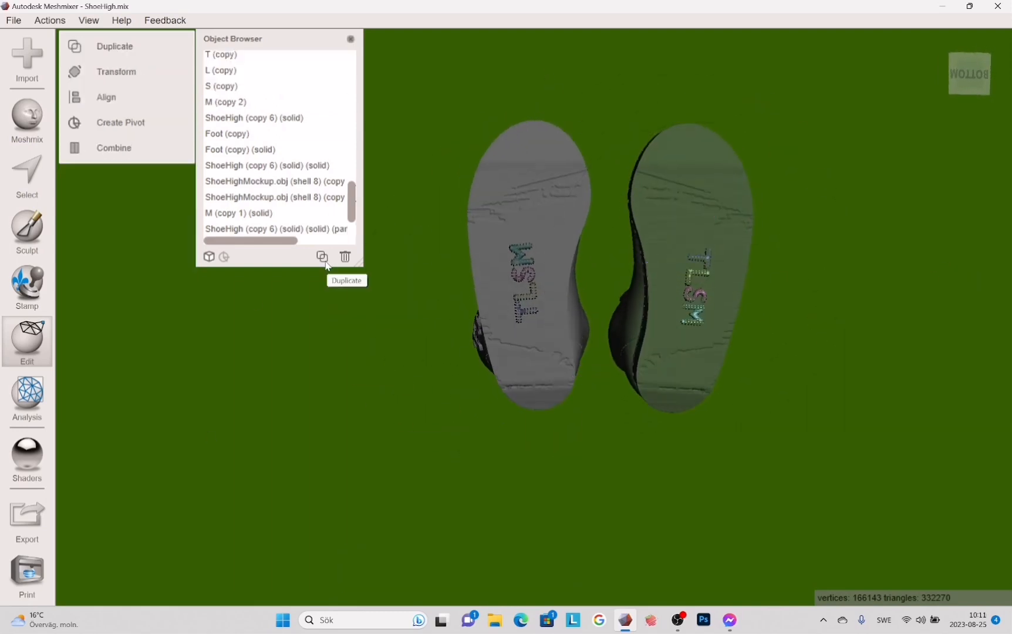
# Move the duplicated TLSM lettering off the sole and stand it upright against the outer side of the first shoe.
pyautogui.press('t')
pyautogui.moveTo(764, 195); pyautogui.dragTo(528, 419, button='right')
pyautogui.moveTo(475, 408); pyautogui.dragTo(370, 364)
pyautogui.moveTo(417, 424); pyautogui.dragTo(488, 322)
pyautogui.moveTo(517, 376); pyautogui.dragTo(713, 353, button='right')
pyautogui.moveTo(537, 282); pyautogui.dragTo(561, 264)
pyautogui.scroll(3, 589, 311)
pyautogui.moveTo(588, 312); pyautogui.dragTo(733, 329, button='right')
pyautogui.moveTo(656, 379); pyautogui.dragTo(688, 379)
pyautogui.moveTo(821, 346); pyautogui.dragTo(682, 337, button='right')
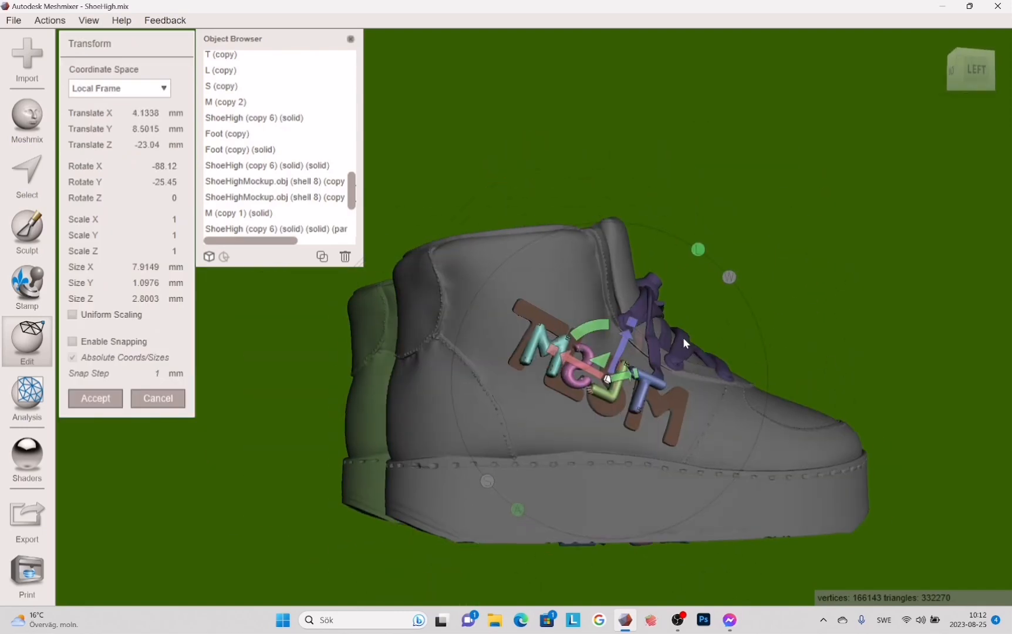
# Scale the lettering to about 1.44 times its size and angle it along the first shoe's existing side lettering.
pyautogui.moveTo(770, 282); pyautogui.dragTo(740, 298, button='right')
pyautogui.moveTo(568, 395); pyautogui.dragTo(631, 252)
pyautogui.moveTo(532, 372); pyautogui.dragTo(548, 378)
pyautogui.moveTo(583, 402); pyautogui.dragTo(558, 440)
pyautogui.moveTo(532, 472); pyautogui.dragTo(675, 464, button='right')
pyautogui.moveTo(689, 352); pyautogui.dragTo(704, 371)
pyautogui.moveTo(826, 505); pyautogui.dragTo(675, 486, button='right')
pyautogui.moveTo(602, 344); pyautogui.dragTo(604, 338)
pyautogui.moveTo(581, 314); pyautogui.dragTo(585, 312)
pyautogui.moveTo(606, 331); pyautogui.dragTo(604, 337)
# Tilt the enlarged lettering to follow the slope of the first shoe's outer side and fine-tune its position.
pyautogui.moveTo(763, 485); pyautogui.dragTo(499, 452, button='right')
pyautogui.moveTo(382, 365); pyautogui.dragTo(392, 353)
pyautogui.moveTo(531, 346); pyautogui.dragTo(592, 411, button='right')
pyautogui.moveTo(402, 413); pyautogui.dragTo(399, 434)
pyautogui.moveTo(540, 446); pyautogui.dragTo(481, 411, button='right')
pyautogui.moveTo(392, 370); pyautogui.dragTo(401, 363)
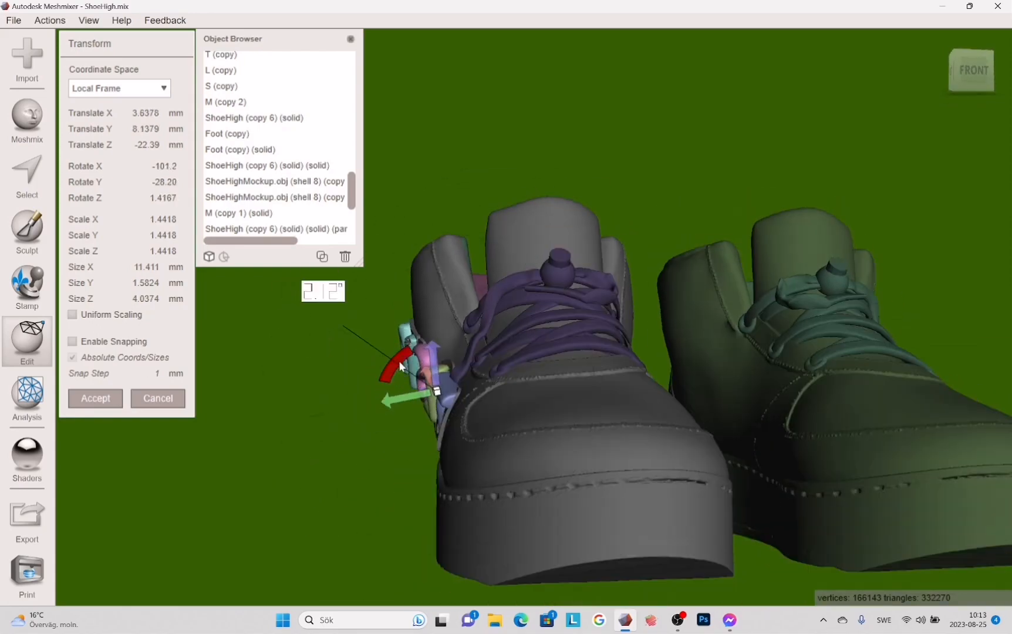
pyautogui.moveTo(481, 423); pyautogui.dragTo(628, 426, button='right')
pyautogui.moveTo(548, 372); pyautogui.dragTo(550, 373)
pyautogui.moveTo(804, 434); pyautogui.dragTo(616, 474, button='right')
# Move the lettering across to the outer side of the mirrored shoe and turn it to read correctly there.
pyautogui.moveTo(370, 388); pyautogui.dragTo(870, 446)
pyautogui.moveTo(834, 469); pyautogui.dragTo(454, 352, button='right')
pyautogui.moveTo(454, 352); pyautogui.dragTo(396, 384)
pyautogui.moveTo(397, 384); pyautogui.dragTo(513, 303, button='right')
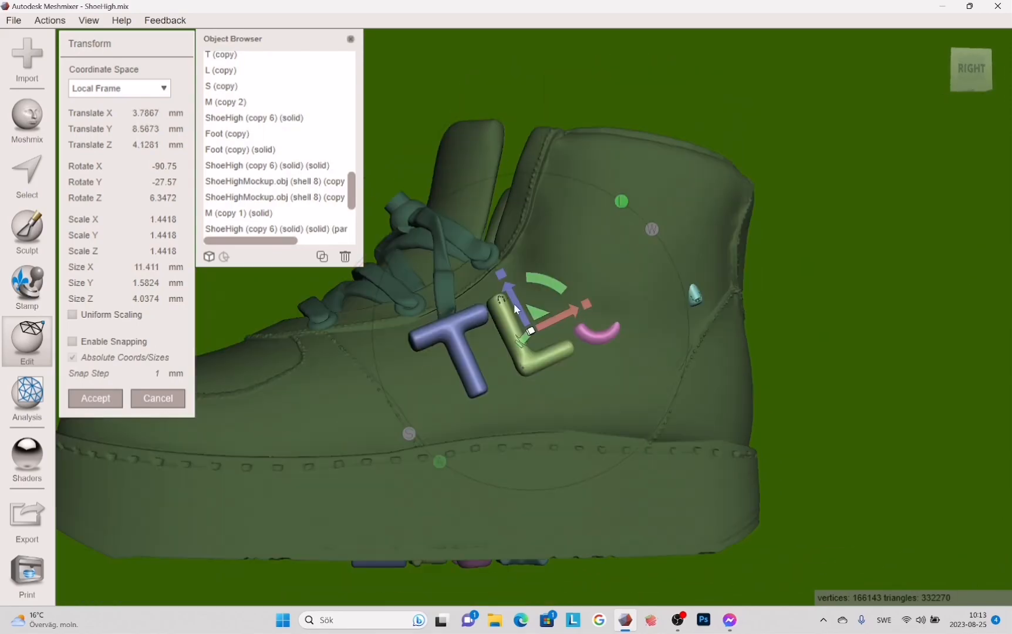
# Adjust the lettering's rotation and position until it runs diagonally along the mirrored shoe's outer side, and apply the transform.
pyautogui.moveTo(513, 303); pyautogui.dragTo(537, 296)
pyautogui.moveTo(537, 297); pyautogui.dragTo(533, 364, button='right')
pyautogui.moveTo(533, 364); pyautogui.dragTo(508, 376)
pyautogui.moveTo(294, 411); pyautogui.dragTo(608, 400, button='right')
pyautogui.moveTo(464, 295); pyautogui.dragTo(457, 290)
pyautogui.moveTo(427, 307); pyautogui.dragTo(421, 298)
pyautogui.moveTo(420, 298); pyautogui.dragTo(596, 323, button='right')
pyautogui.moveTo(483, 392); pyautogui.dragTo(499, 405)
pyautogui.moveTo(499, 405); pyautogui.dragTo(661, 111, button='right')
pyautogui.scroll(-5, 808, 253)
pyautogui.scroll(5, 528, 352)
pyautogui.click(95, 398)
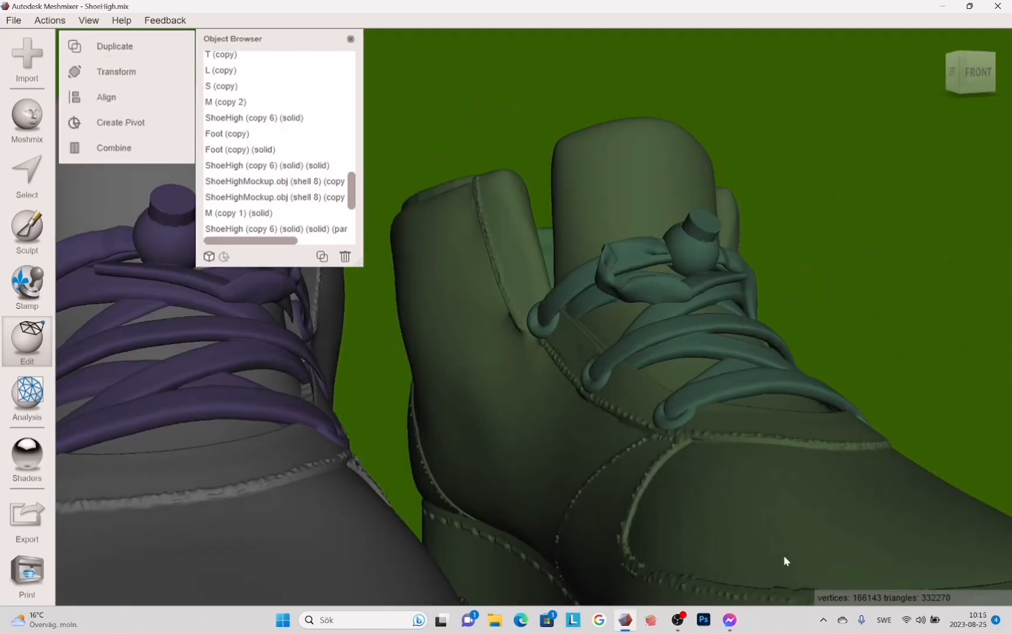
# Tilt the letter T about 13° and shift it to fit the curve of the mirrored shoe's side.
pyautogui.moveTo(783, 556); pyautogui.dragTo(528, 411, button='right')
pyautogui.press('t')
pyautogui.moveTo(354, 451); pyautogui.dragTo(462, 437, button='right')
pyautogui.moveTo(462, 438); pyautogui.dragTo(472, 426)
pyautogui.moveTo(472, 425); pyautogui.dragTo(622, 311, button='right')
pyautogui.moveTo(446, 381); pyautogui.dragTo(435, 361)
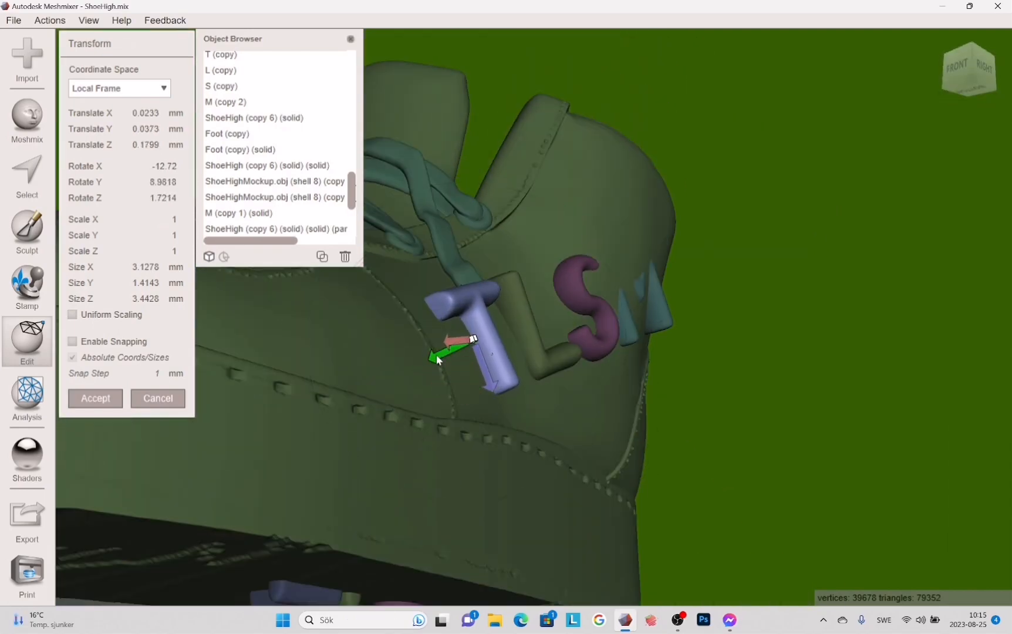
pyautogui.press('Return')
# Reposition the letter L so it sits against the side of the mirrored shoe.
pyautogui.moveTo(435, 361); pyautogui.dragTo(353, 328, button='right')
pyautogui.press('t')
pyautogui.moveTo(411, 411); pyautogui.dragTo(520, 381, button='right')
pyautogui.moveTo(519, 380); pyautogui.dragTo(521, 385)
pyautogui.press('Return')
# Rotate and move the letter S to follow the surface of the mirrored shoe's side.
pyautogui.moveTo(384, 424); pyautogui.dragTo(352, 464, button='right')
pyautogui.click(598, 294)
pyautogui.press('t')
pyautogui.moveTo(599, 293); pyautogui.dragTo(744, 130, button='right')
pyautogui.moveTo(534, 378); pyautogui.dragTo(566, 375)
pyautogui.moveTo(567, 375); pyautogui.dragTo(555, 294, button='right')
pyautogui.moveTo(555, 295); pyautogui.dragTo(567, 284)
pyautogui.moveTo(567, 285)
pyautogui.mouseDown(button='right')
pyautogui.moveTo(722, 183)
pyautogui.moveTo(674, 223)
pyautogui.moveTo(605, 250)
pyautogui.moveTo(597, 291)
pyautogui.moveTo(775, 293)
pyautogui.moveTo(570, 281)
pyautogui.mouseUp(button='right')
pyautogui.moveTo(571, 283); pyautogui.dragTo(572, 282)
pyautogui.moveTo(573, 282)
pyautogui.mouseDown(button='right')
pyautogui.moveTo(565, 256)
pyautogui.moveTo(576, 264)
pyautogui.mouseUp(button='right')
pyautogui.moveTo(615, 321); pyautogui.dragTo(948, 214)
pyautogui.moveTo(352, 375); pyautogui.dragTo(528, 376, button='right')
pyautogui.click(95, 398)
# Rotate and move the letter M to follow the curve of the mirrored shoe's side near the heel.
pyautogui.click(725, 258)
pyautogui.press('t')
pyautogui.moveTo(821, 329); pyautogui.dragTo(627, 329, button='right')
pyautogui.moveTo(564, 339); pyautogui.dragTo(557, 347)
pyautogui.moveTo(557, 346); pyautogui.dragTo(632, 170, button='right')
pyautogui.moveTo(631, 170); pyautogui.dragTo(622, 194)
pyautogui.moveTo(622, 194); pyautogui.dragTo(552, 150, button='right')
pyautogui.moveTo(552, 151); pyautogui.dragTo(578, 155)
pyautogui.moveTo(578, 155); pyautogui.dragTo(684, 176, button='right')
pyautogui.moveTo(544, 184); pyautogui.dragTo(317, 123)
pyautogui.moveTo(564, 188); pyautogui.dragTo(574, 189)
pyautogui.moveTo(574, 190); pyautogui.dragTo(334, 93, button='right')
pyautogui.moveTo(520, 166); pyautogui.dragTo(675, 128)
pyautogui.moveTo(675, 127); pyautogui.dragTo(675, 281, button='right')
pyautogui.click(95, 399)
# Select the four side letters of the mirrored shoe and combine them into one object.
pyautogui.keyDown('shift'); pyautogui.click(611, 276); pyautogui.keyUp('shift')
pyautogui.keyDown('shift'); pyautogui.click(522, 358); pyautogui.keyUp('shift')
pyautogui.keyDown('shift'); pyautogui.click(434, 346); pyautogui.keyUp('shift')
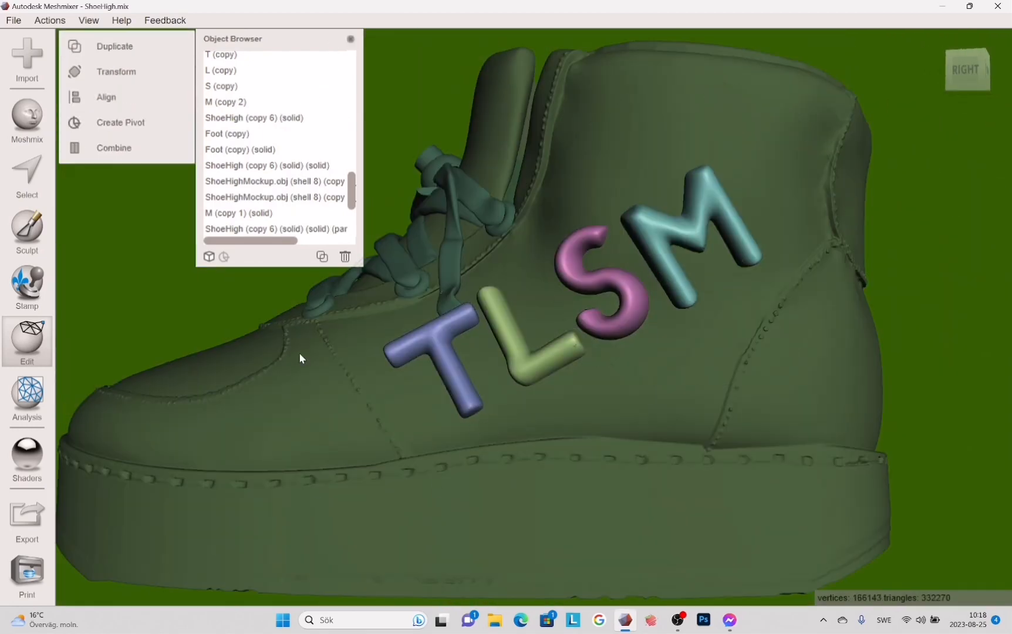
pyautogui.click(110, 154)
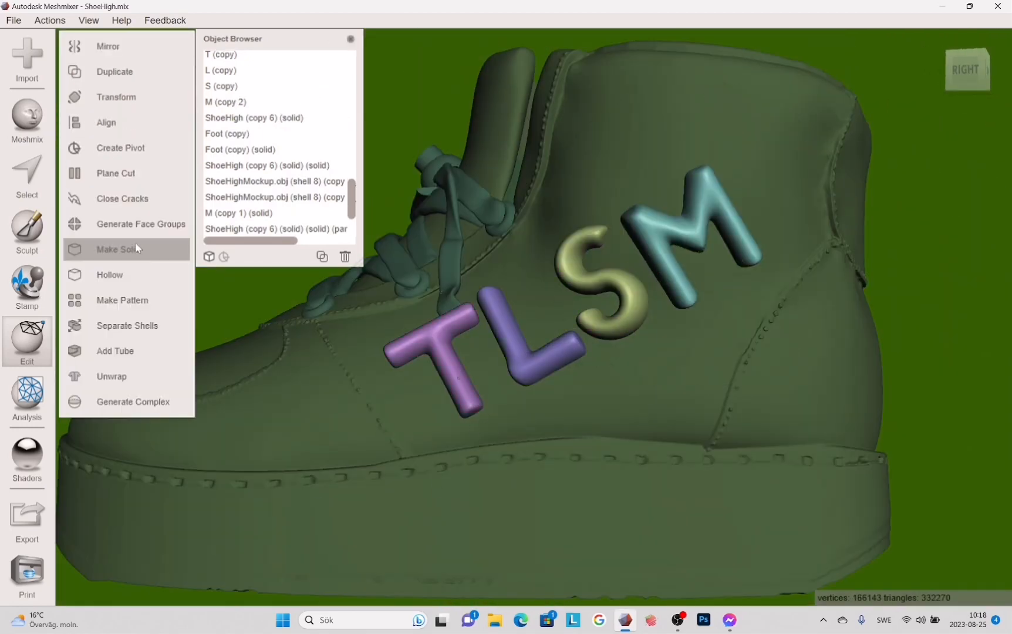
# Make the side lettering solid as Sharp Edge Preserve with solid accuracy and mesh density of 457.
pyautogui.click(135, 241)
pyautogui.click(113, 86)
pyautogui.click(111, 150)
pyautogui.click(146, 422)
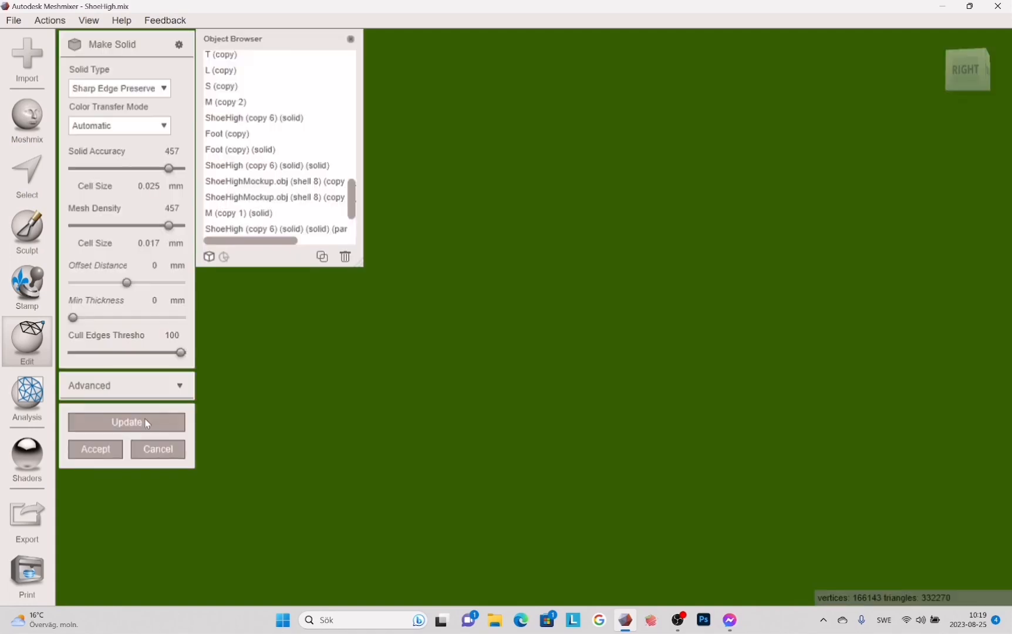
pyautogui.click(85, 450)
# Export the solid side lettering as the OBJ file TLSMforLeftHighShoe.
pyautogui.hotkey('ctrl', 'e')
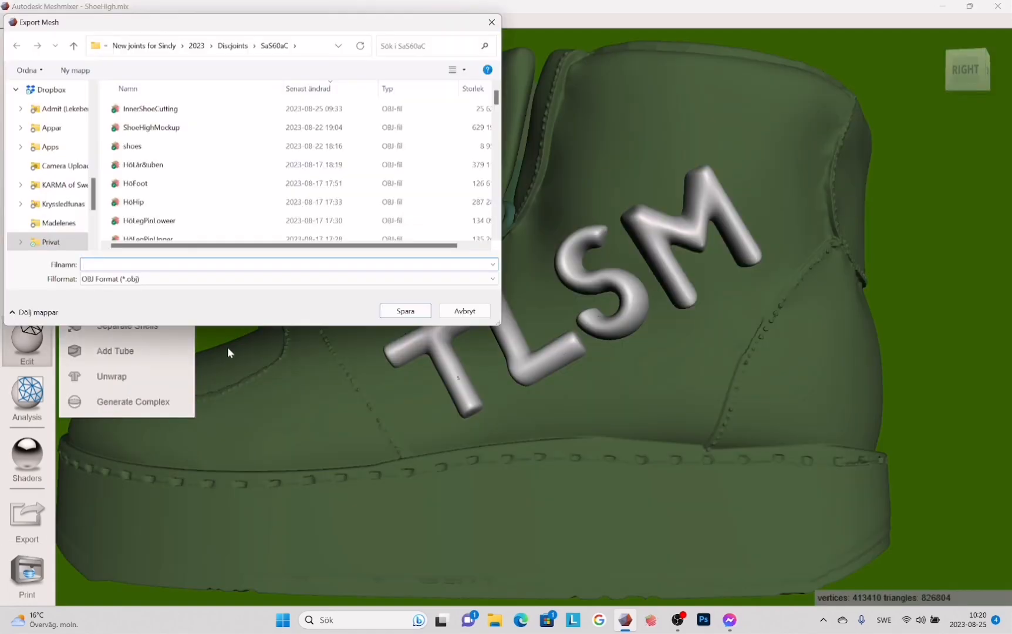
pyautogui.write('TLSMforLeftHighShoe')
pyautogui.click(385, 314)
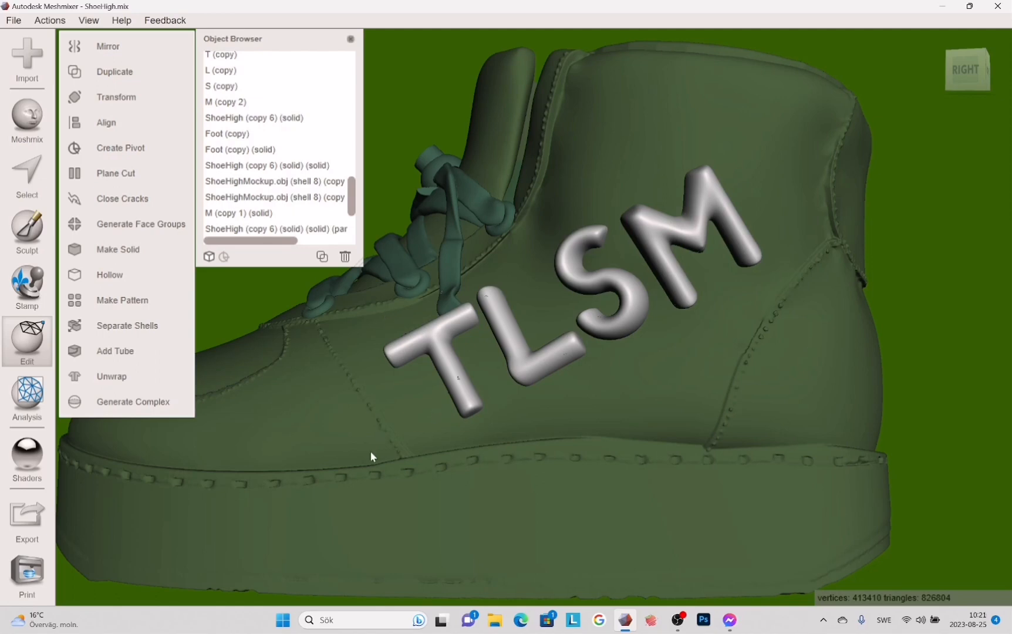
# Duplicate the mirrored shoe and scale the copy uniformly to 1.03.
pyautogui.click(399, 393)
pyautogui.click(322, 257)
pyautogui.click(27, 342)
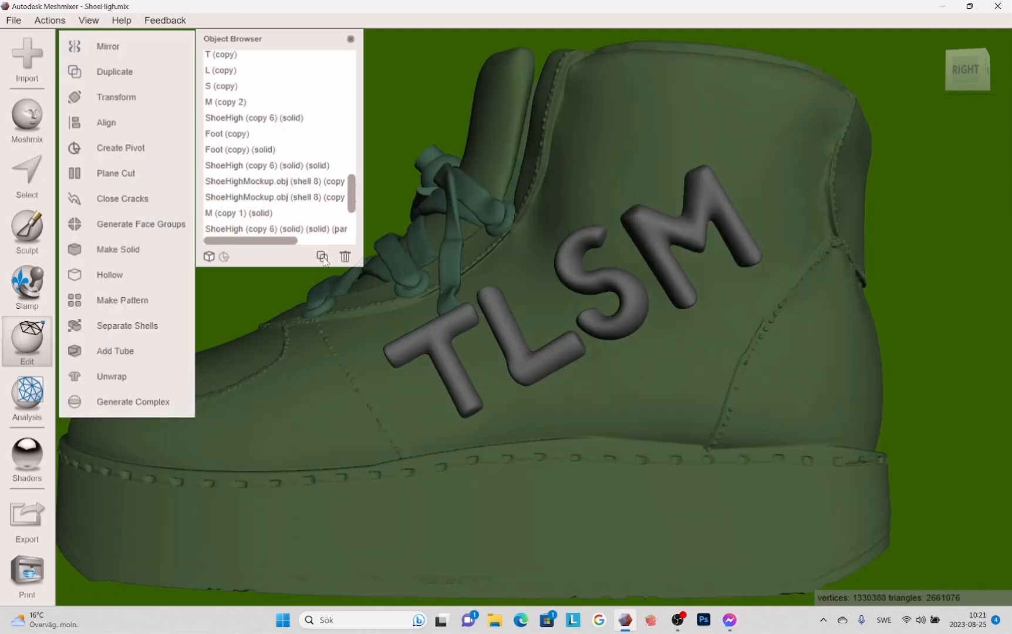
pyautogui.click(115, 97)
pyautogui.moveTo(455, 311); pyautogui.dragTo(461, 307)
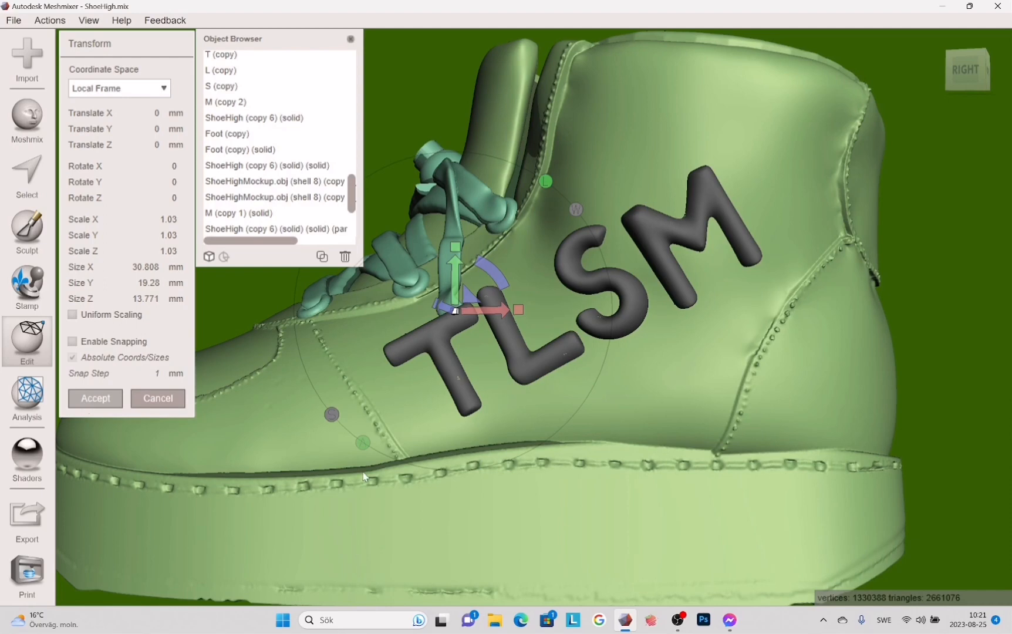
pyautogui.press('Return')
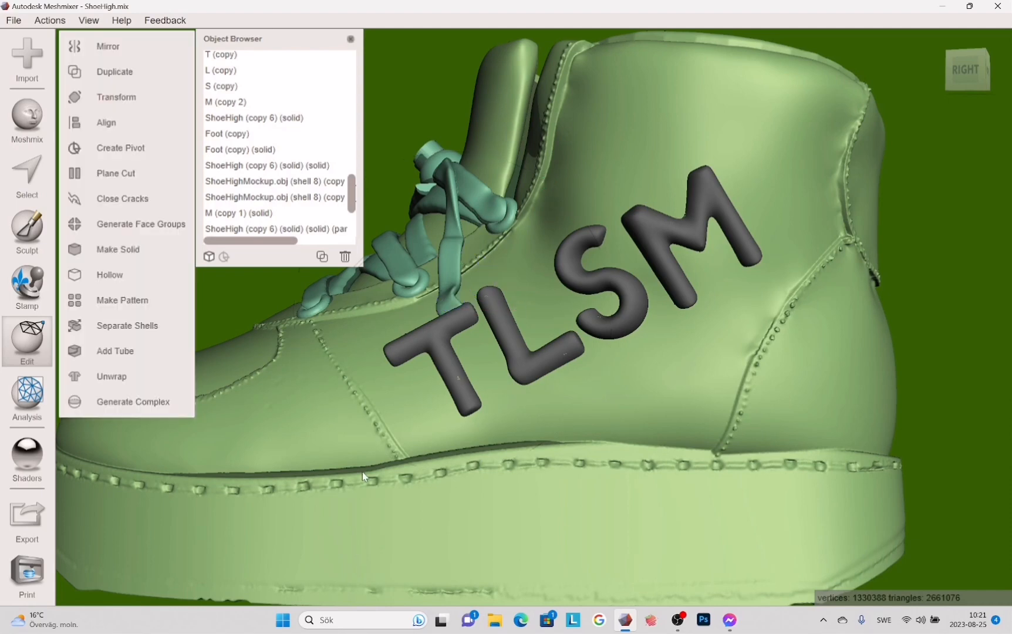
pyautogui.keyDown('shift'); pyautogui.click(536, 552); pyautogui.keyUp('shift')
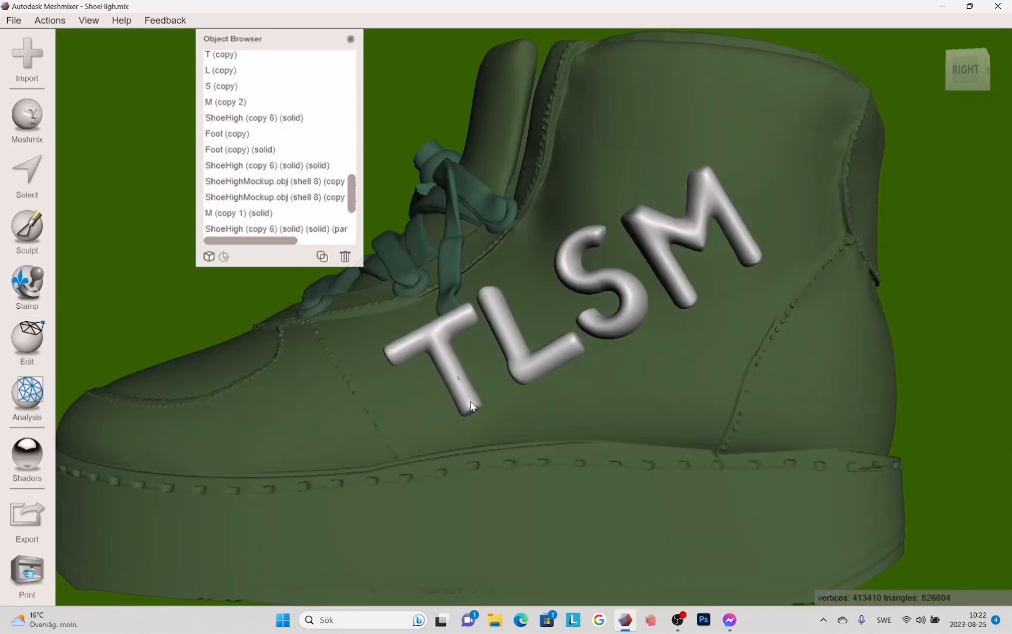
pyautogui.click(164, 224)
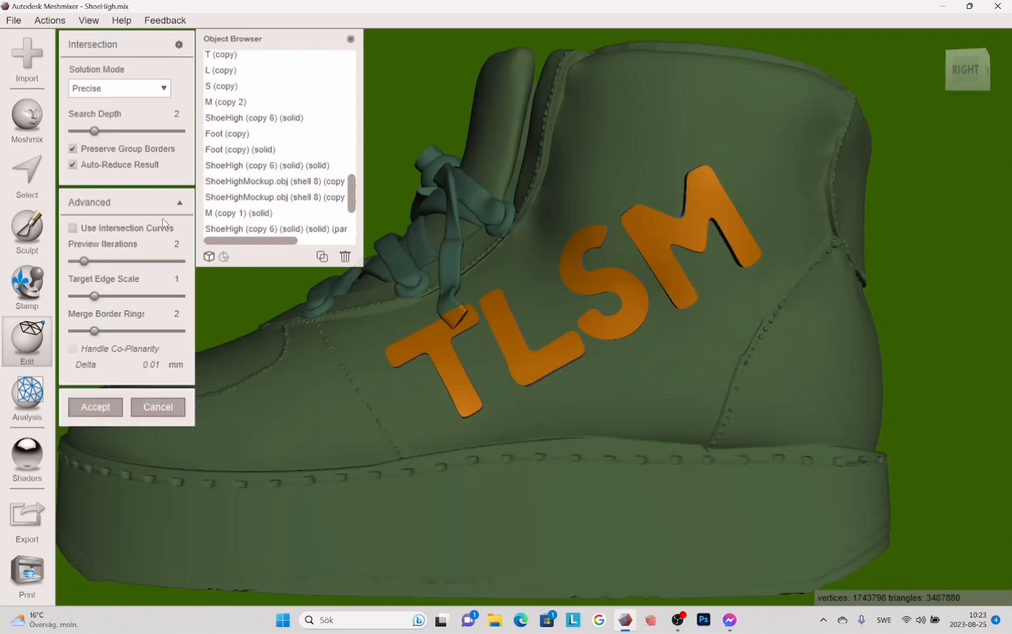
pyautogui.click(158, 406)
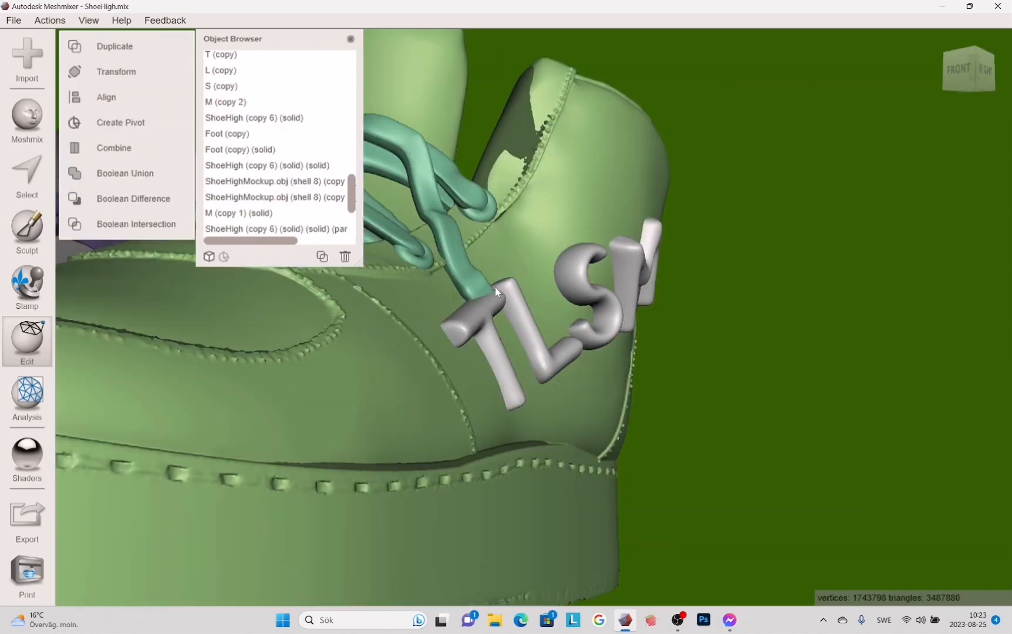
# Apply a precise Boolean Intersection between the side lettering and the enlarged shoe copy, leaving the laces out.
pyautogui.click(32, 350)
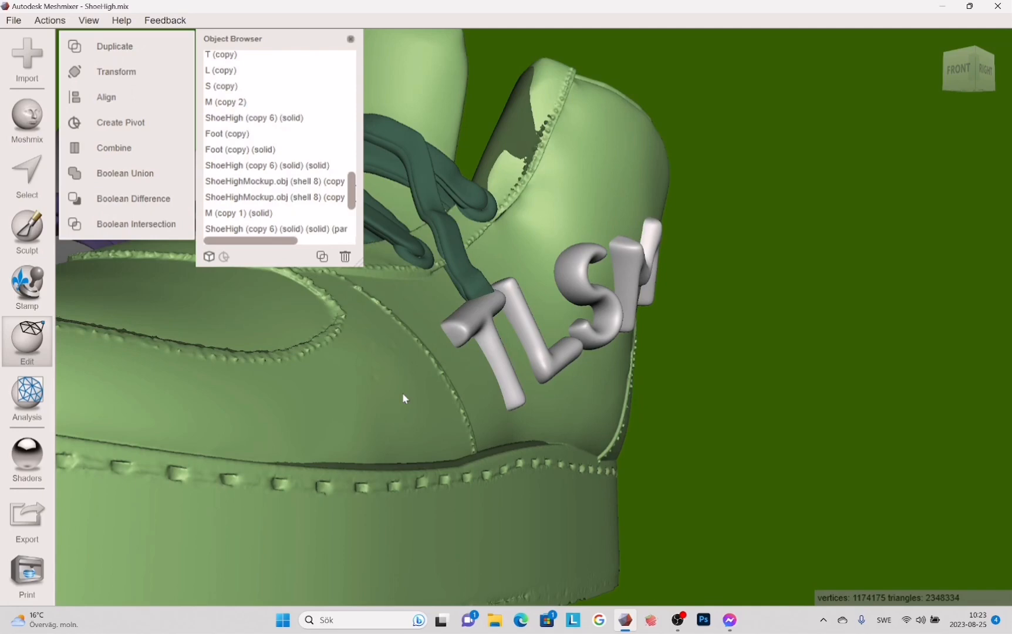
pyautogui.click(146, 229)
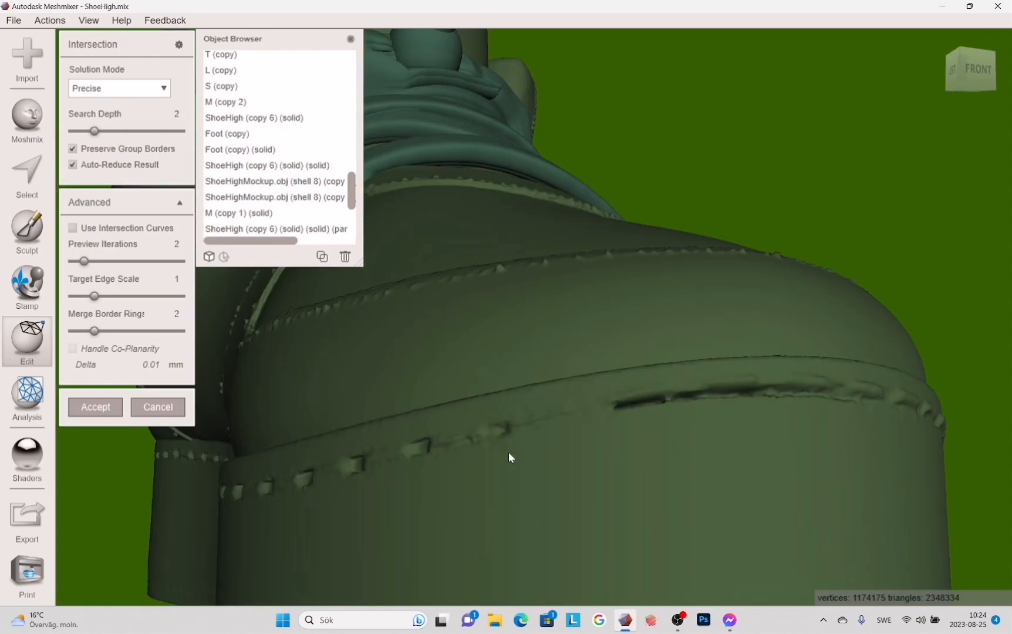
pyautogui.click(95, 407)
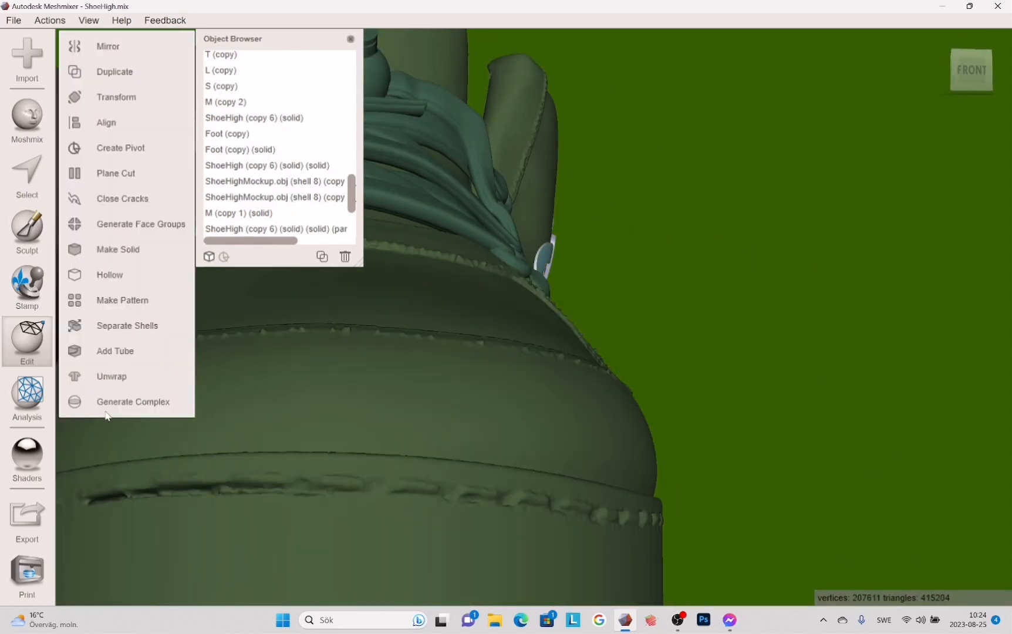
# Repair all mesh defects in the mirrored shoe's trimmed side lettering with the Inspector, using Flat Fill.
pyautogui.click(27, 397)
pyautogui.click(128, 50)
pyautogui.click(115, 162)
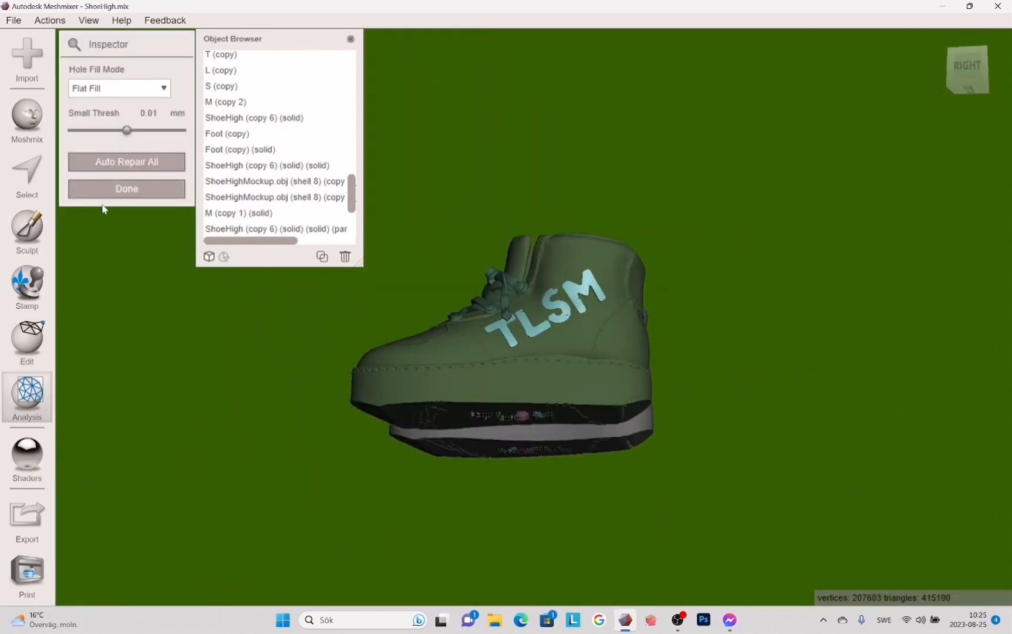
pyautogui.click(118, 191)
# Check the first shoe's side lettering for mesh defects with the Inspector.
pyautogui.scroll(5, 576, 246)
pyautogui.moveTo(577, 245); pyautogui.dragTo(915, 361, button='right')
pyautogui.click(622, 357)
pyautogui.click(94, 46)
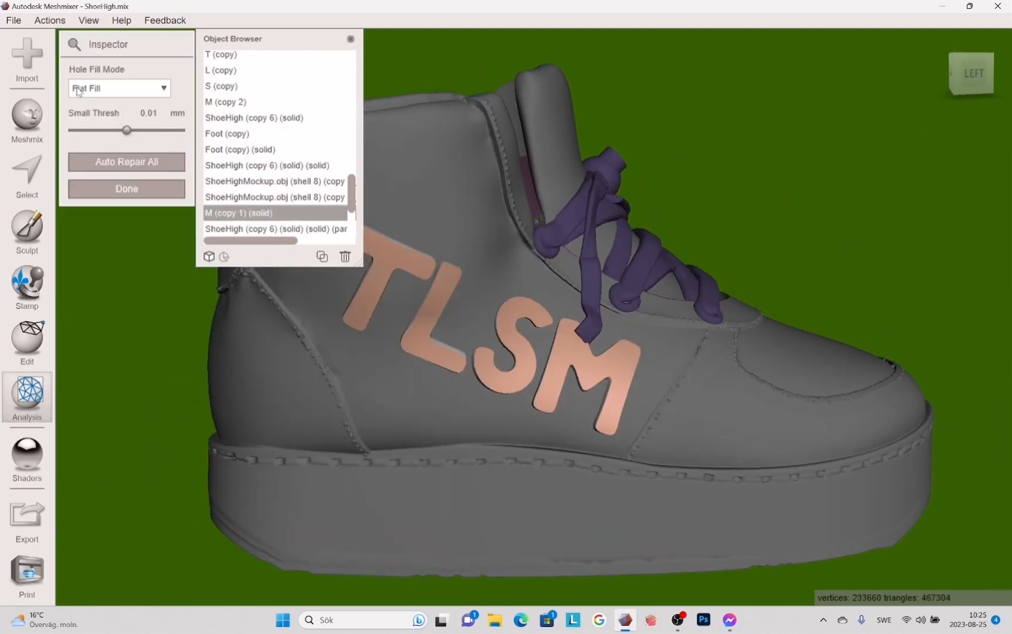
pyautogui.moveTo(704, 318); pyautogui.dragTo(493, 256, button='right')
pyautogui.click(132, 189)
# Select the four letters under the first shoe's sole and combine them into one object.
pyautogui.click(469, 247)
pyautogui.keyDown('shift'); pyautogui.click(524, 252); pyautogui.keyUp('shift')
pyautogui.keyDown('shift'); pyautogui.click(579, 252); pyautogui.keyUp('shift')
pyautogui.keyDown('shift'); pyautogui.click(615, 247); pyautogui.keyUp('shift')
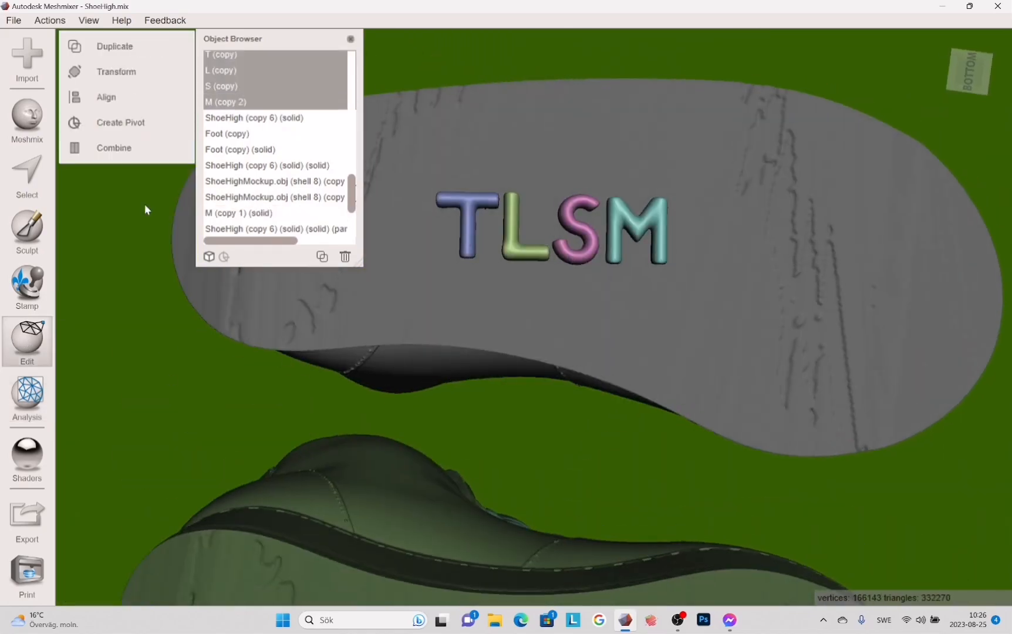
pyautogui.click(126, 150)
# Make the first shoe's sole lettering solid as Sharp Edge Preserve with accuracy and density of 128.
pyautogui.click(124, 250)
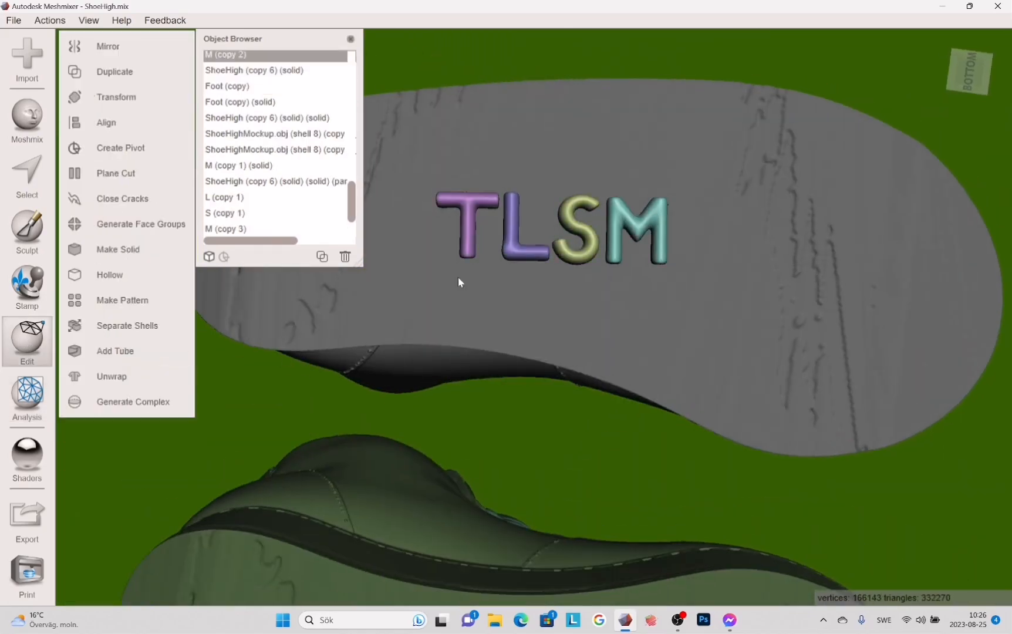
pyautogui.moveTo(458, 280); pyautogui.dragTo(445, 113, button='right')
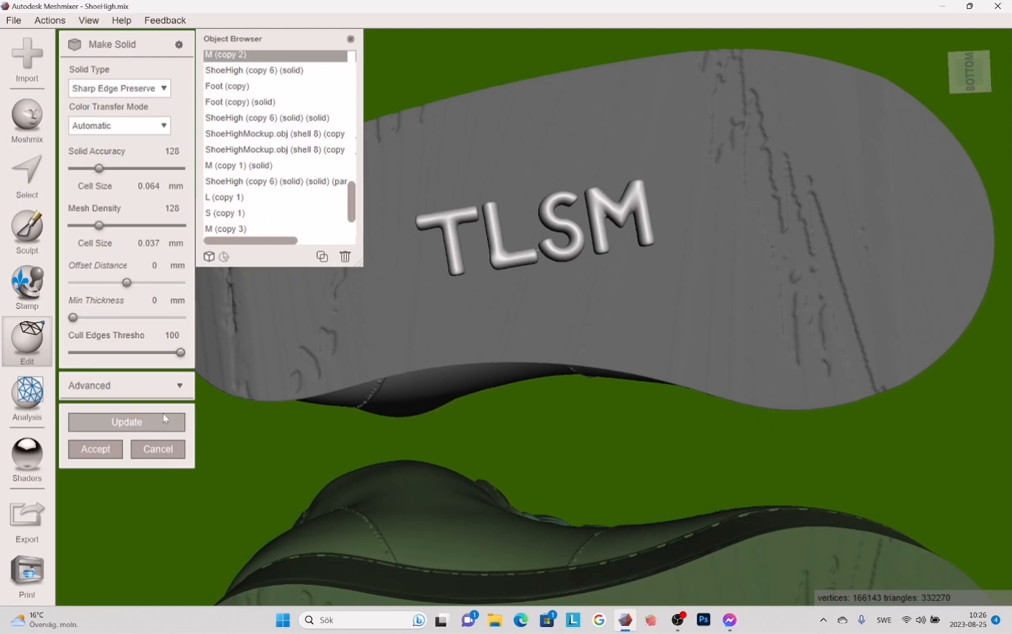
pyautogui.click(163, 422)
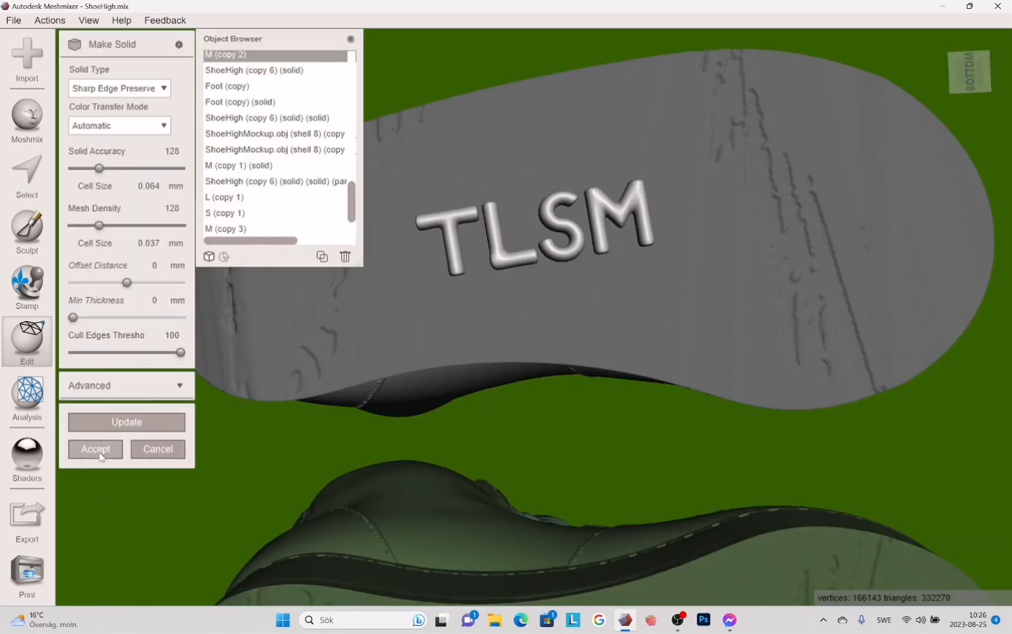
pyautogui.click(99, 452)
# Make the mirrored shoe's sole lettering solid with the Sharp Edge Preserve type.
pyautogui.moveTo(528, 328); pyautogui.dragTo(763, 294, button='right')
pyautogui.click(554, 114)
pyautogui.click(27, 341)
pyautogui.click(118, 248)
pyautogui.click(119, 88)
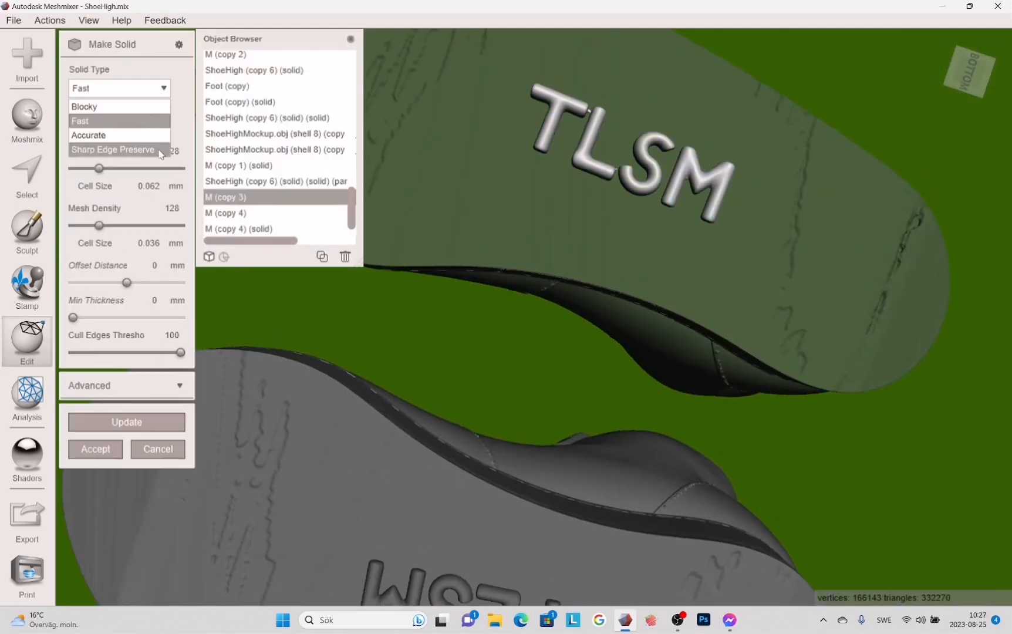
pyautogui.click(103, 154)
pyautogui.press('Return')
# Select the separate TLSM letters on the mirrored shoe's sole and combine them into one object.
pyautogui.press('f')
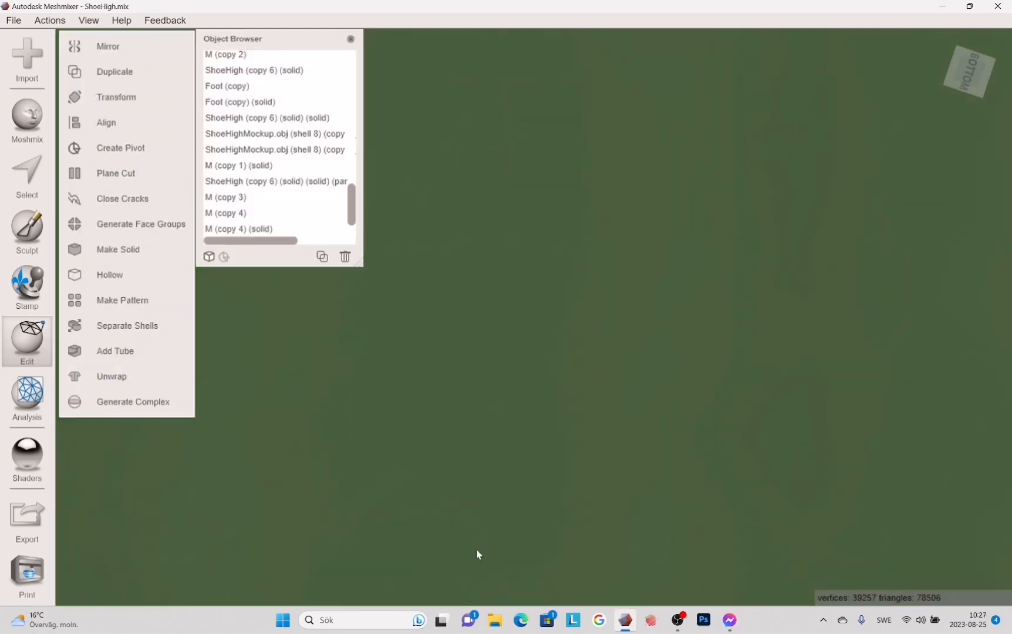
pyautogui.moveTo(633, 175); pyautogui.dragTo(804, 280, button='right')
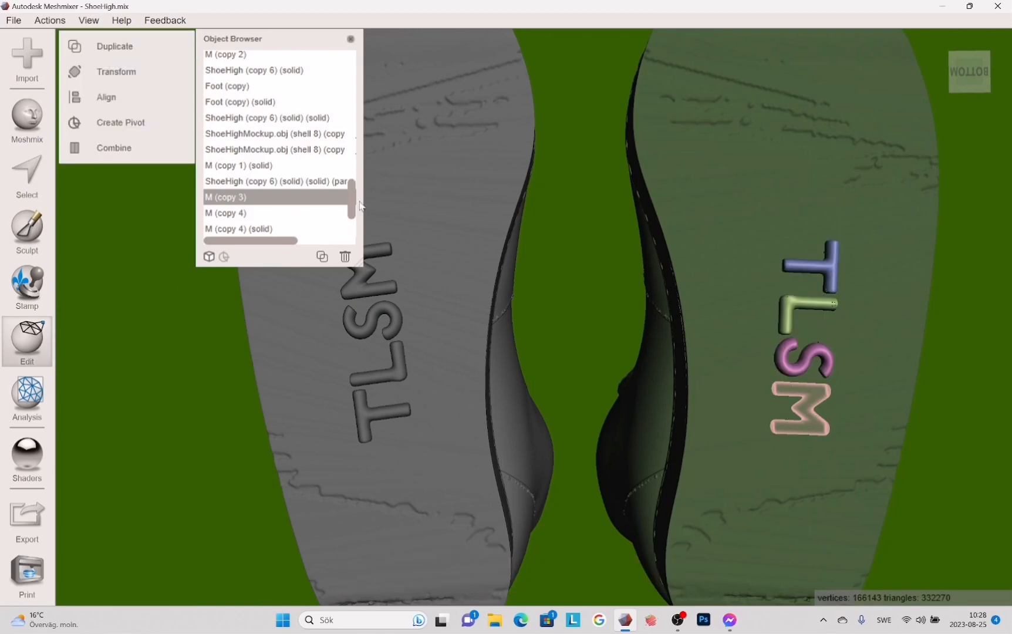
pyautogui.scroll(-3, 252, 204)
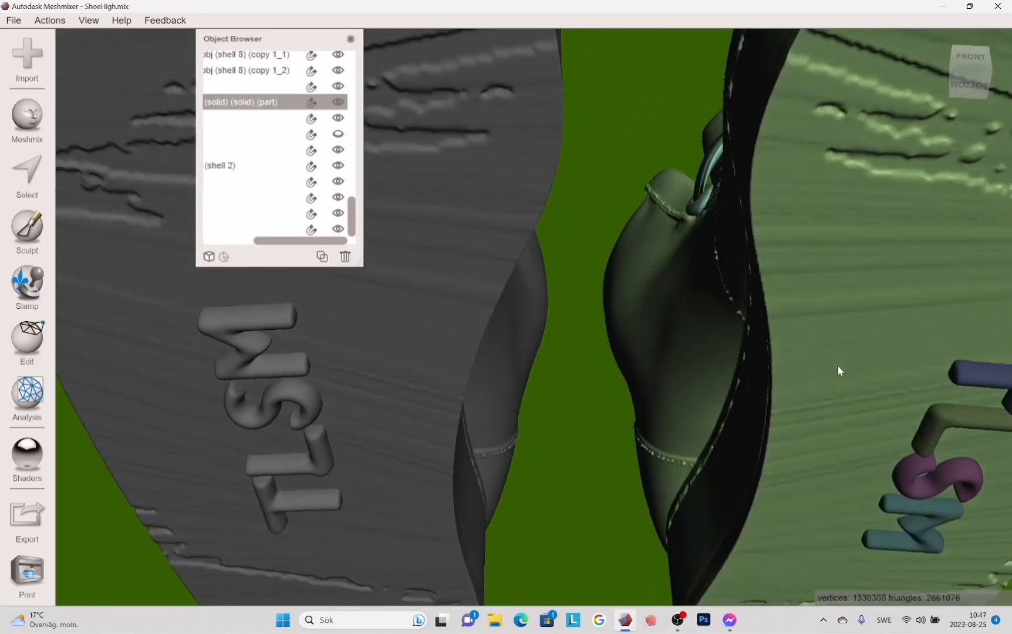
pyautogui.click(949, 469)
pyautogui.keyDown('shift'); pyautogui.click(954, 425); pyautogui.keyUp('shift')
pyautogui.moveTo(947, 325); pyautogui.dragTo(793, 346, button='right')
pyautogui.keyDown('shift'); pyautogui.click(502, 223); pyautogui.keyUp('shift')
pyautogui.click(115, 148)
pyautogui.click(111, 256)
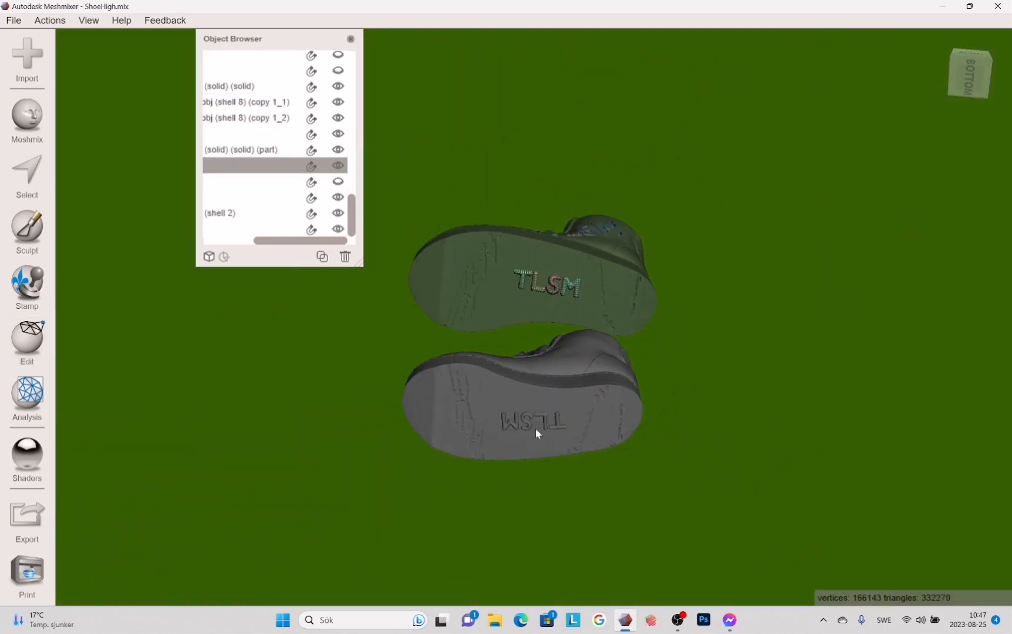
# Enlarge the sole lettering of both shoes together to about 16 mm long.
pyautogui.keyDown('shift'); pyautogui.click(535, 428); pyautogui.keyUp('shift')
pyautogui.click(27, 341)
pyautogui.click(120, 72)
pyautogui.moveTo(565, 198); pyautogui.dragTo(616, 281, button='right')
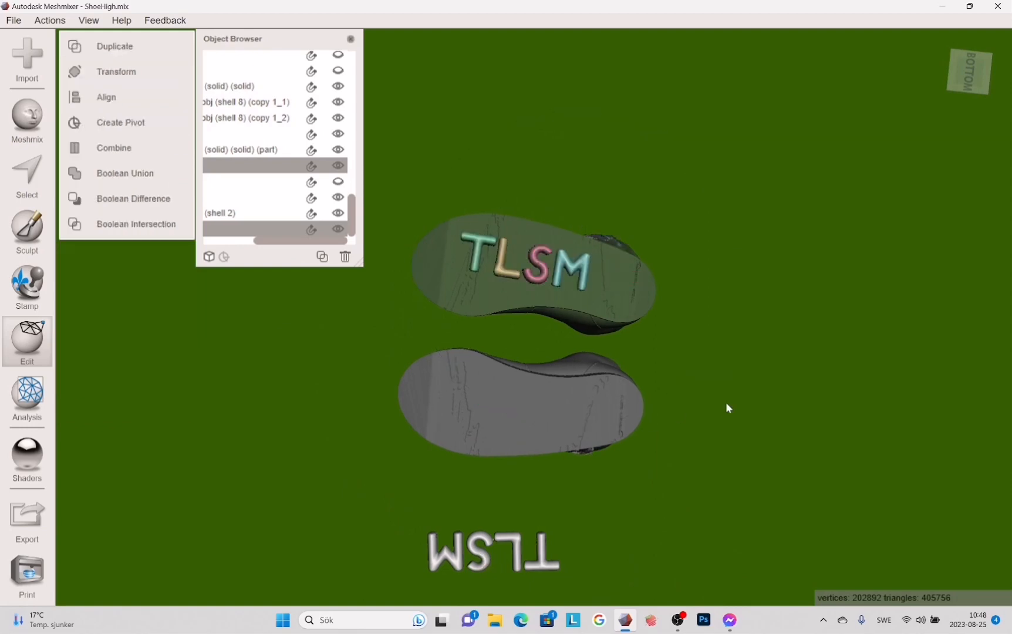
# Move the enlarged lettering back onto the first shoe's sole and centre it along the sole's length.
pyautogui.press('Escape')
pyautogui.click(27, 340)
pyautogui.click(117, 72)
pyautogui.moveTo(507, 517); pyautogui.dragTo(551, 417)
pyautogui.moveTo(411, 329); pyautogui.dragTo(681, 434, button='right')
pyautogui.scroll(5, 679, 372)
pyautogui.moveTo(508, 392); pyautogui.dragTo(537, 396)
pyautogui.moveTo(645, 405); pyautogui.dragTo(526, 226, button='right')
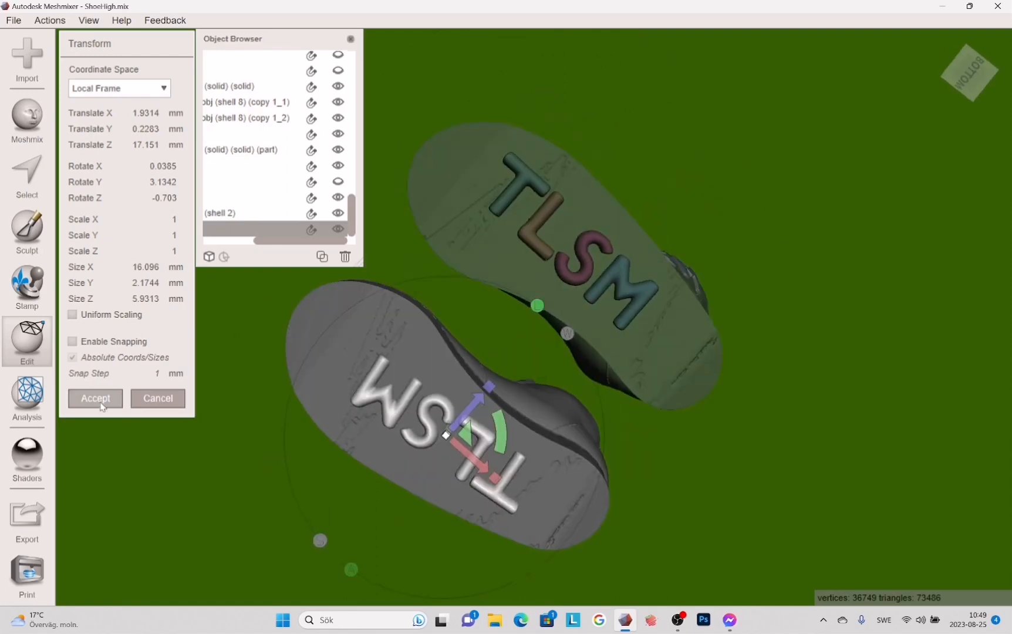
pyautogui.click(96, 398)
# Make the mirrored shoe's enlarged sole lettering solid as Sharp Edge Preserve with accuracy 457 and density 471.
pyautogui.click(27, 341)
pyautogui.click(129, 249)
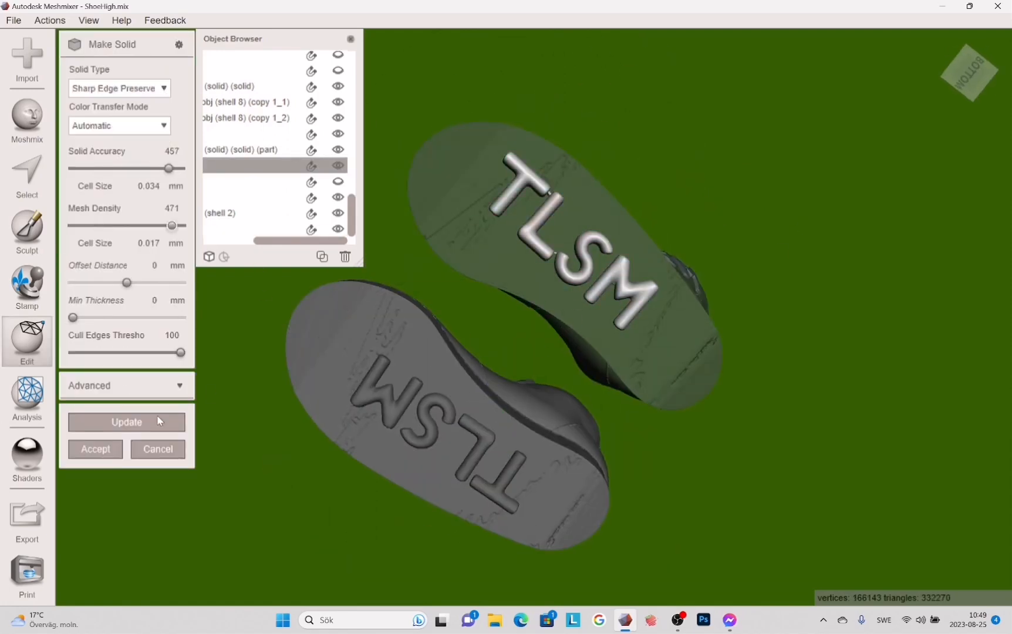
pyautogui.click(158, 419)
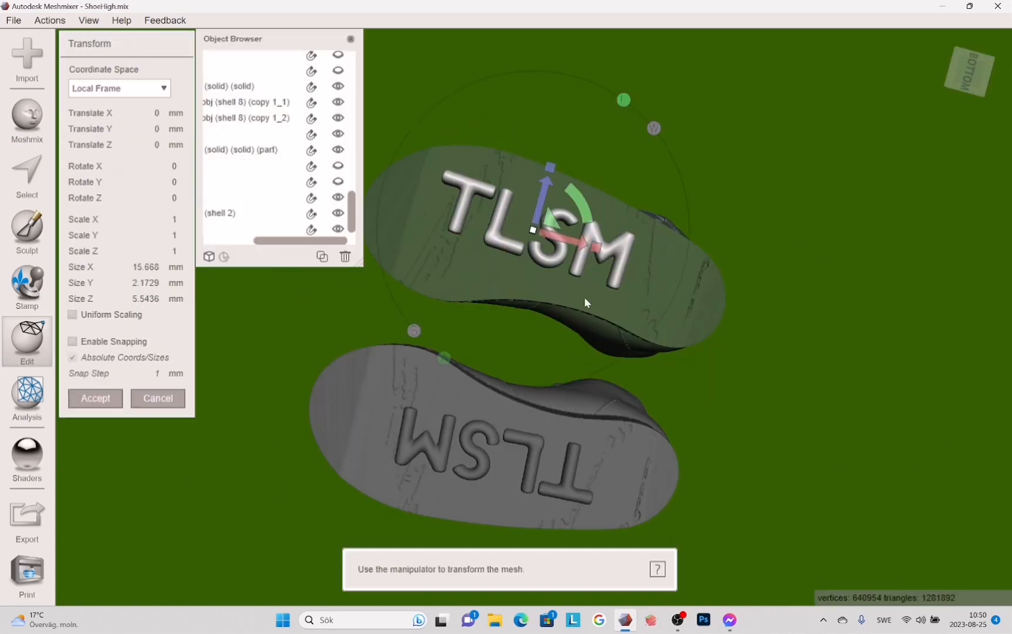
# Shift the green shoe's sole lettering about 2 mm along its length and rotate it about 1.2° to fit the sole.
pyautogui.moveTo(583, 239); pyautogui.dragTo(608, 246)
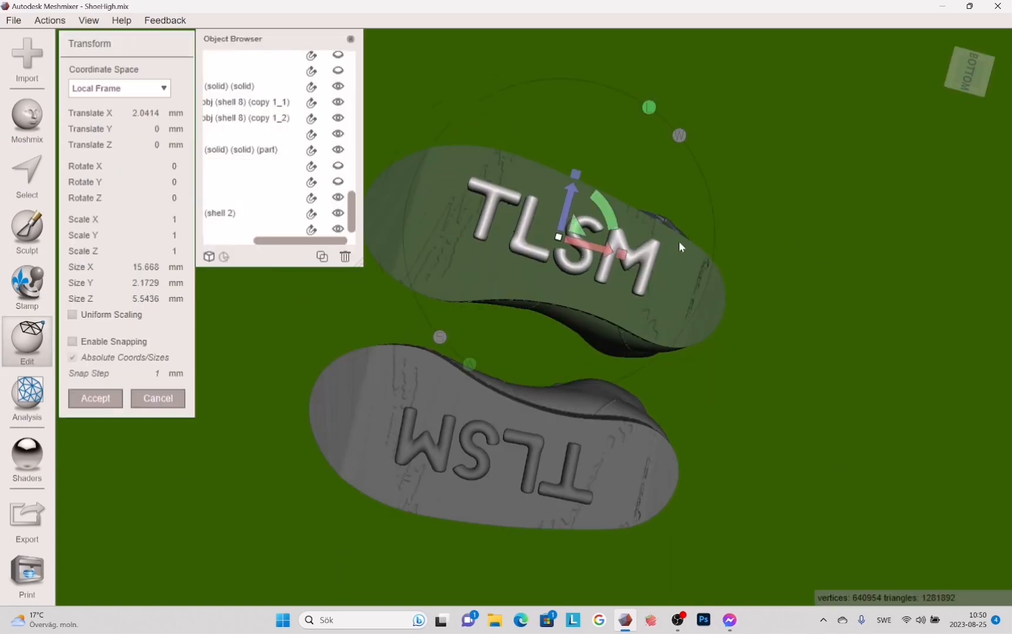
pyautogui.moveTo(678, 240); pyautogui.dragTo(643, 240, button='right')
pyautogui.moveTo(564, 205); pyautogui.dragTo(547, 204)
pyautogui.moveTo(547, 205); pyautogui.dragTo(921, 447, button='right')
pyautogui.moveTo(566, 347); pyautogui.dragTo(526, 351)
pyautogui.moveTo(526, 351); pyautogui.dragTo(725, 410, button='right')
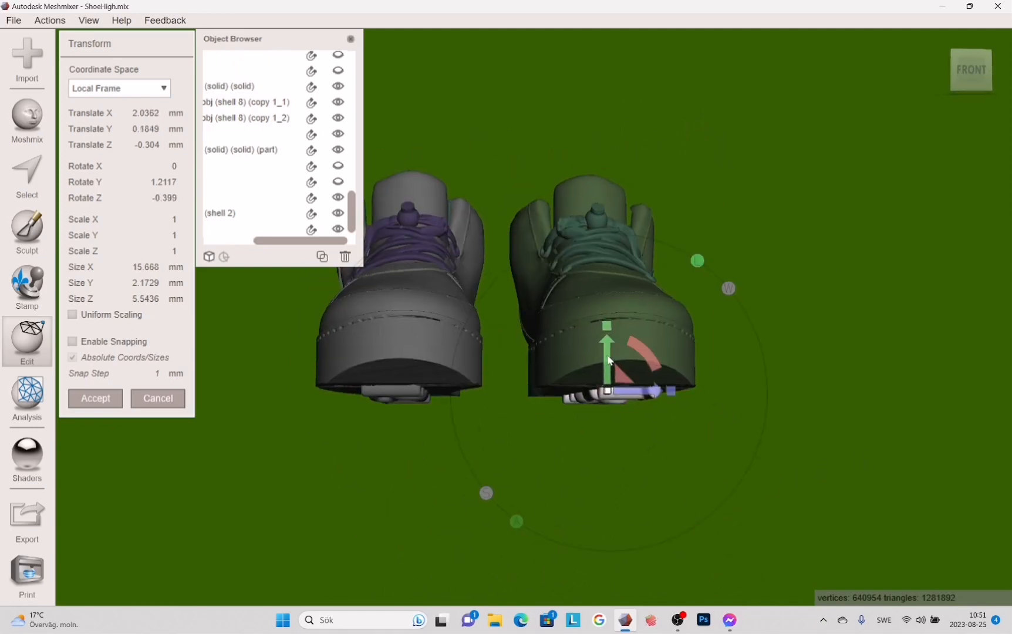
pyautogui.moveTo(607, 359); pyautogui.dragTo(608, 358)
pyautogui.press('Return')
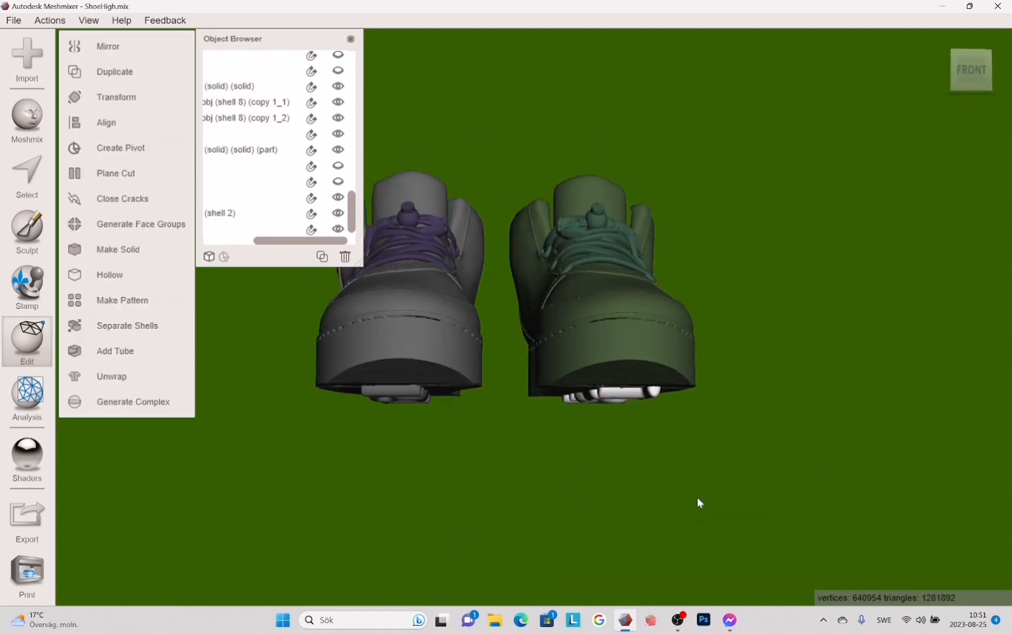
# Select the side and sole lettering of both shoes and export it as the OBJ file TLSMforHighShoe.
pyautogui.moveTo(697, 496); pyautogui.dragTo(415, 298, button='right')
pyautogui.keyDown('shift'); pyautogui.click(415, 298); pyautogui.keyUp('shift')
pyautogui.keyDown('shift'); pyautogui.click(609, 352); pyautogui.keyUp('shift')
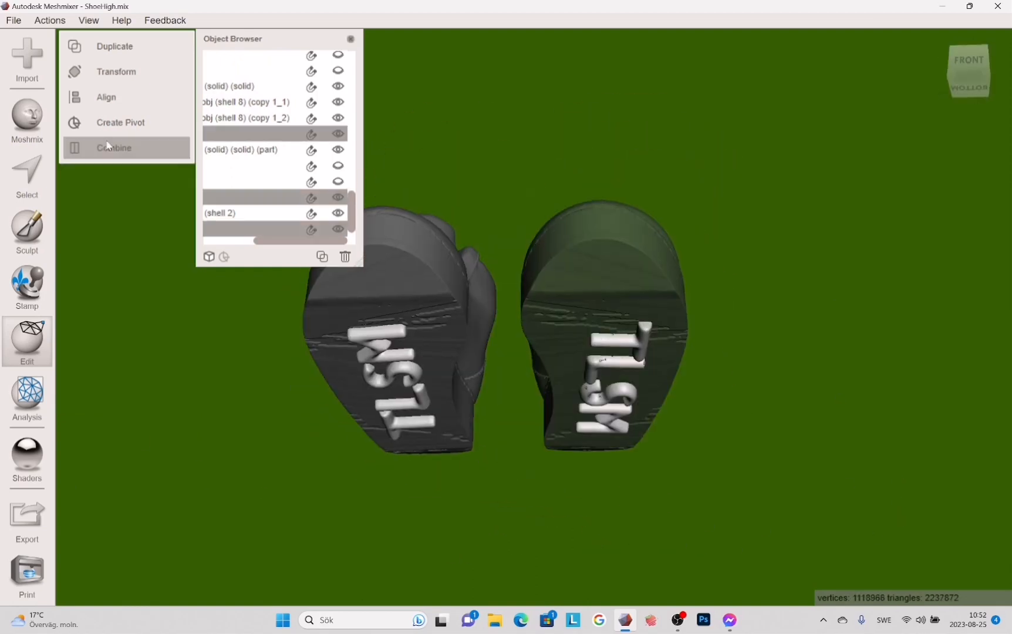
pyautogui.click(28, 514)
pyautogui.click(156, 108)
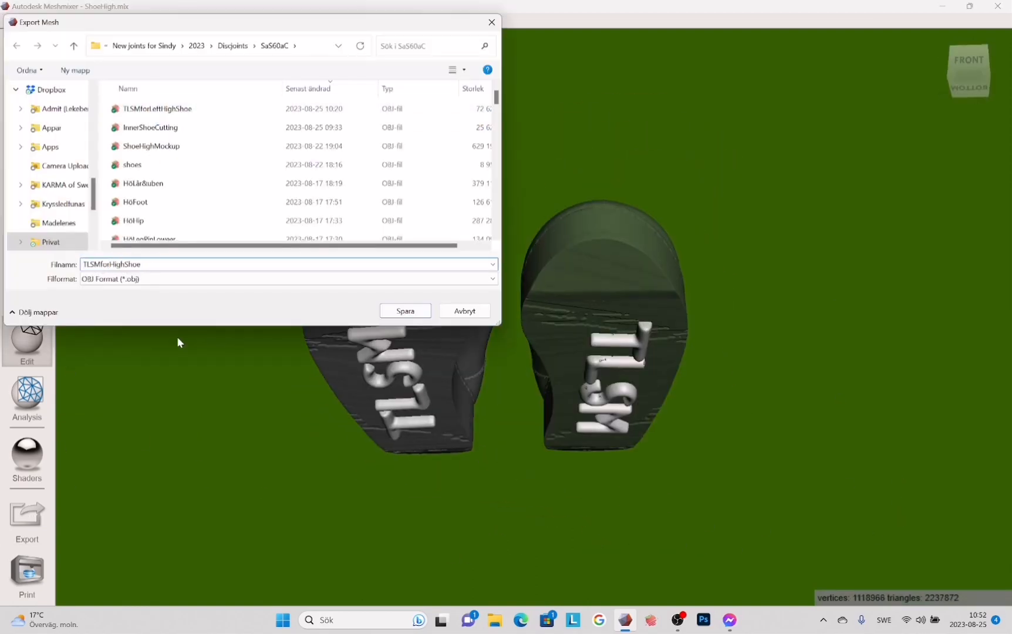
pyautogui.click(405, 311)
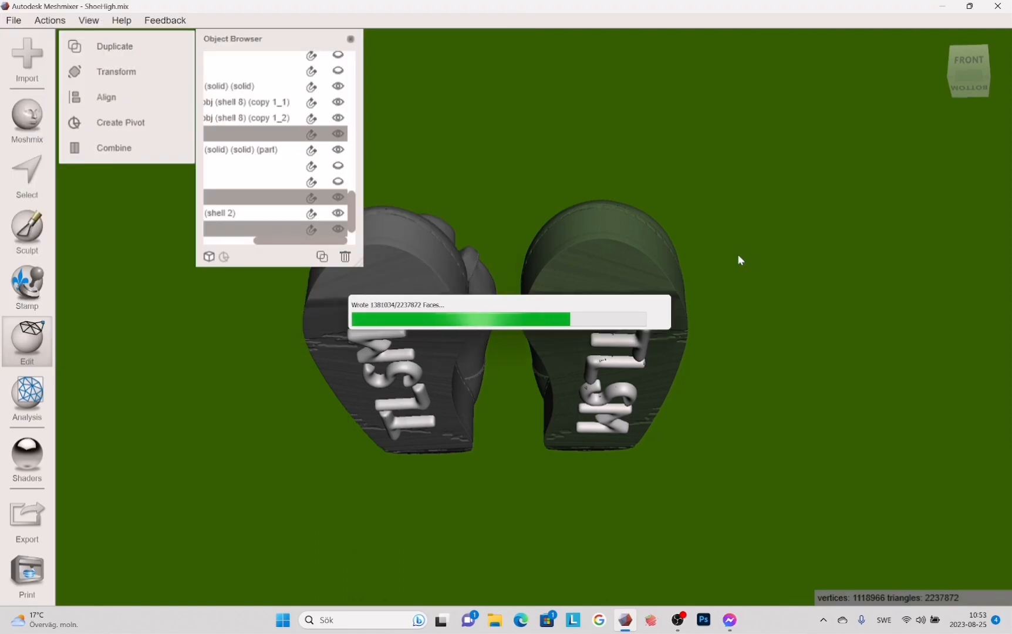
# Select the green shoe's side and sole lettering and duplicate both.
pyautogui.moveTo(818, 300); pyautogui.dragTo(681, 211, button='right')
pyautogui.click(693, 247)
pyautogui.moveTo(728, 258); pyautogui.dragTo(651, 229, button='right')
pyautogui.click(622, 217)
pyautogui.keyDown('shift'); pyautogui.click(457, 351); pyautogui.keyUp('shift')
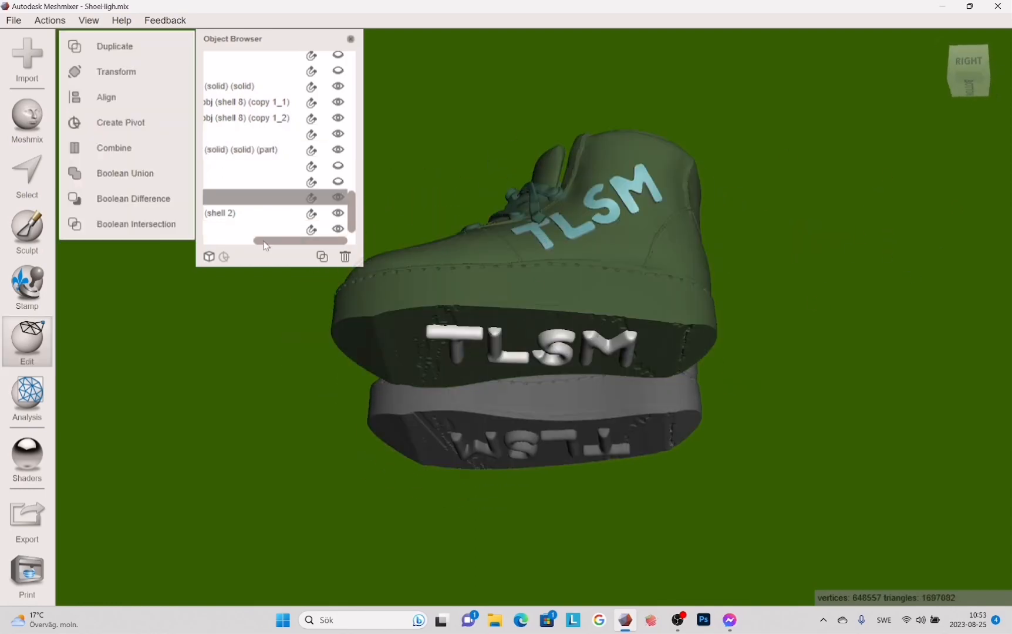
pyautogui.click(126, 147)
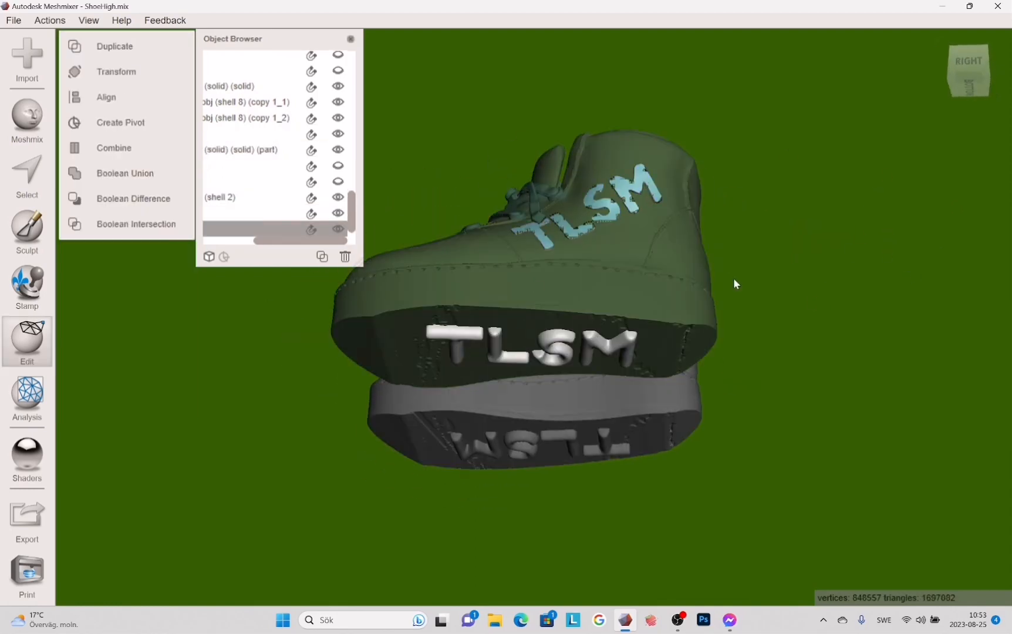
# Try to cut the sole lettering out of the green shoe with a precise Boolean Difference.
pyautogui.moveTo(733, 278); pyautogui.dragTo(636, 331, button='right')
pyautogui.click(563, 204)
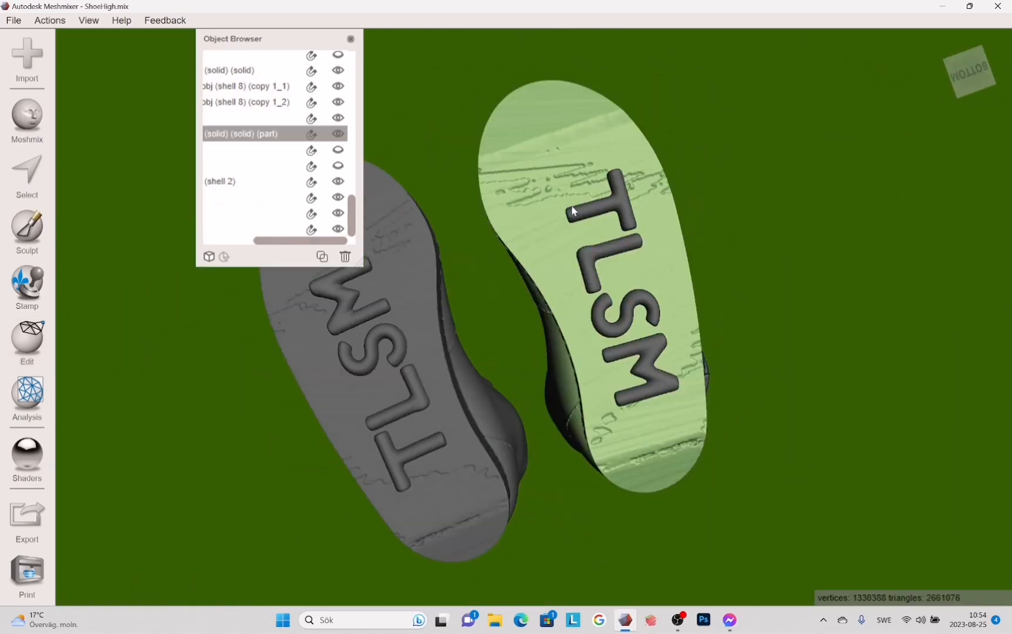
pyautogui.keyDown('shift'); pyautogui.click(578, 211); pyautogui.keyUp('shift')
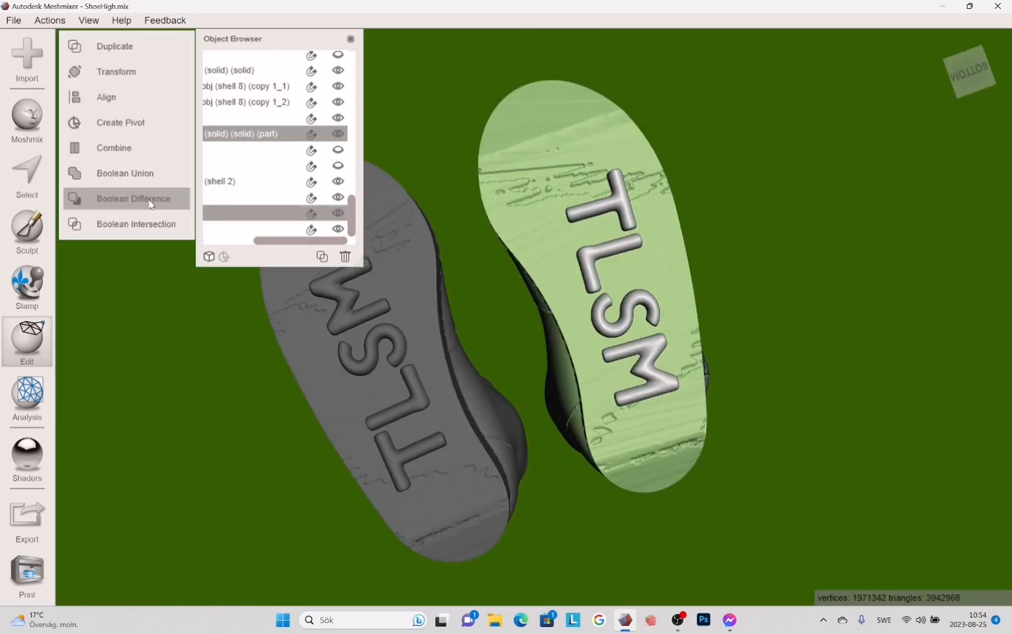
pyautogui.click(149, 200)
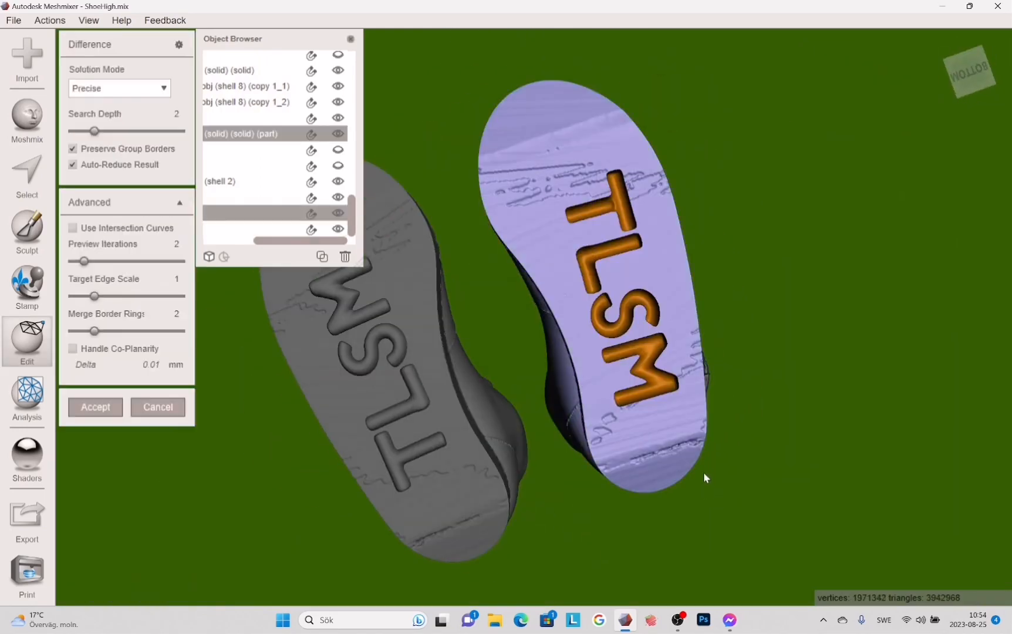
pyautogui.moveTo(706, 479); pyautogui.dragTo(986, 402, button='right')
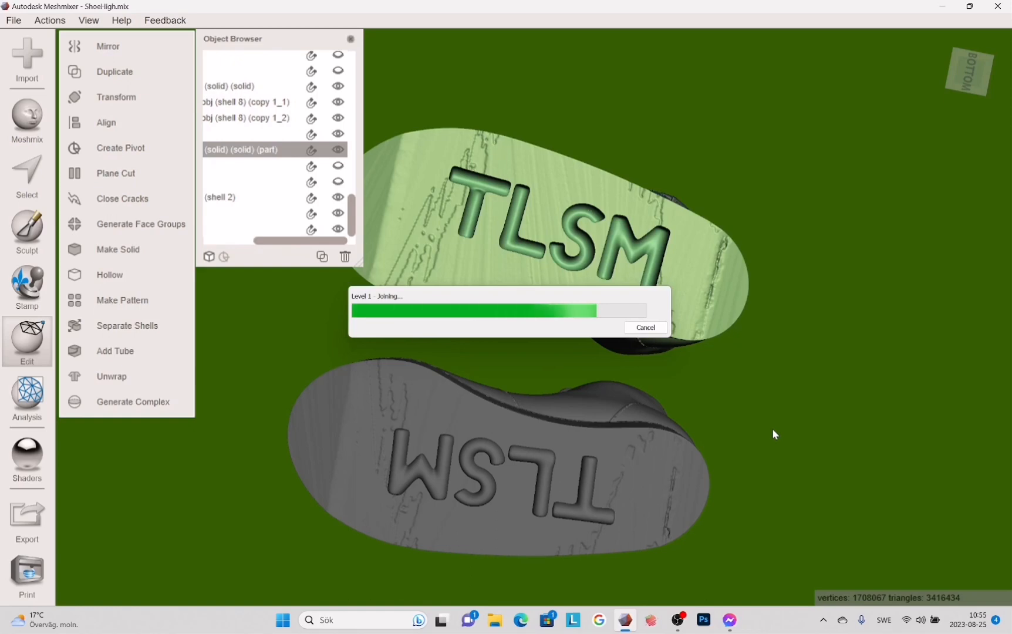
# Rotate the green shoe's sole lettering about -4.4° around Y and move it about -0.4 mm along Z.
pyautogui.press('t')
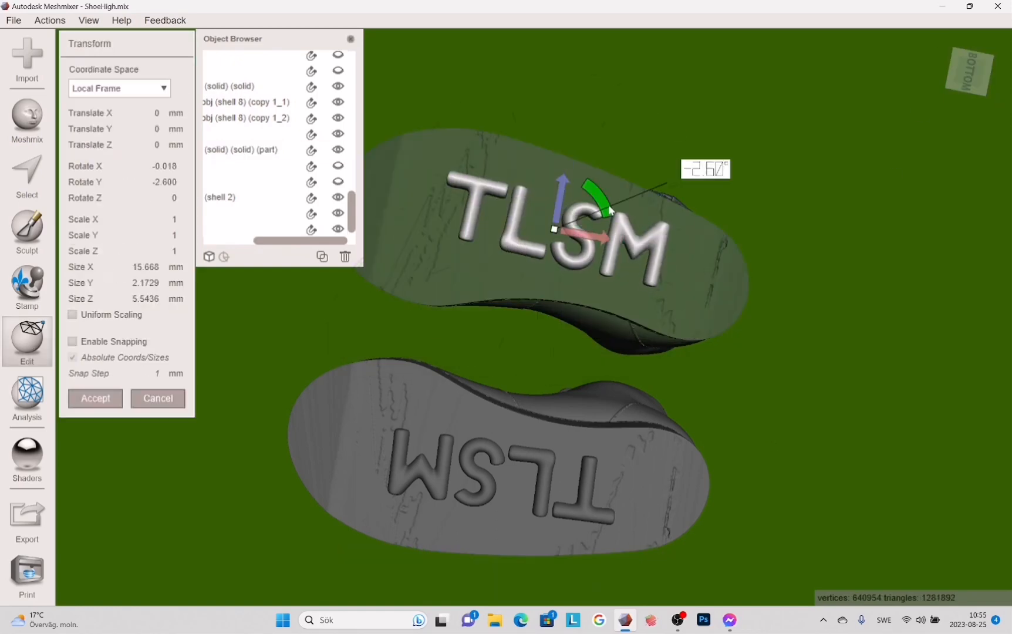
pyautogui.moveTo(561, 204); pyautogui.dragTo(562, 195)
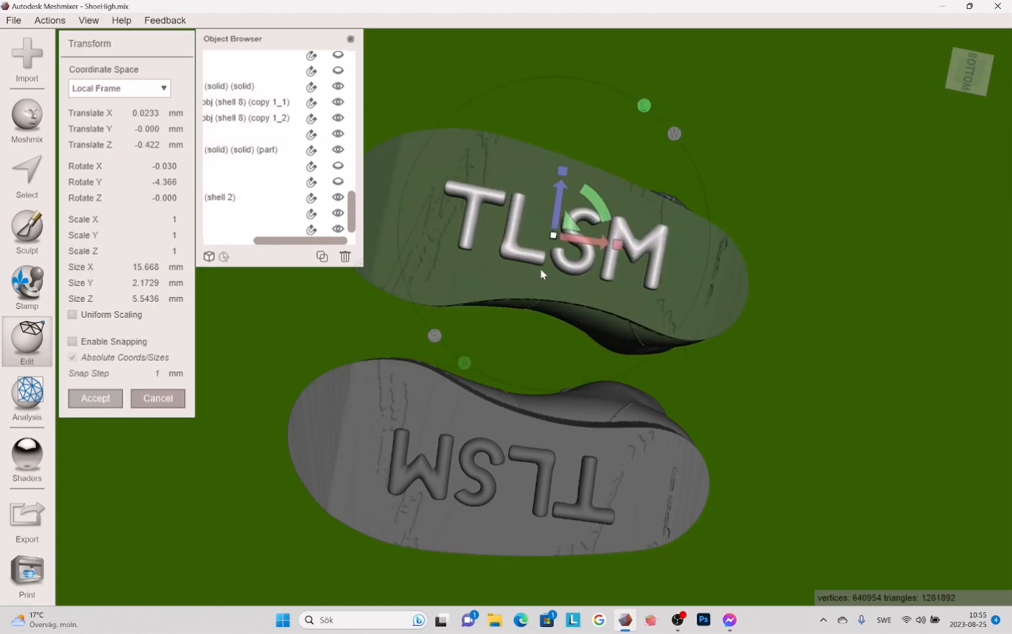
pyautogui.press('Return')
# Subtract the repositioned sole lettering from the green shoe with a precise Boolean Difference and auto-repair the mesh.
pyautogui.click(534, 282)
pyautogui.keyDown('shift'); pyautogui.click(525, 257); pyautogui.keyUp('shift')
pyautogui.click(101, 194)
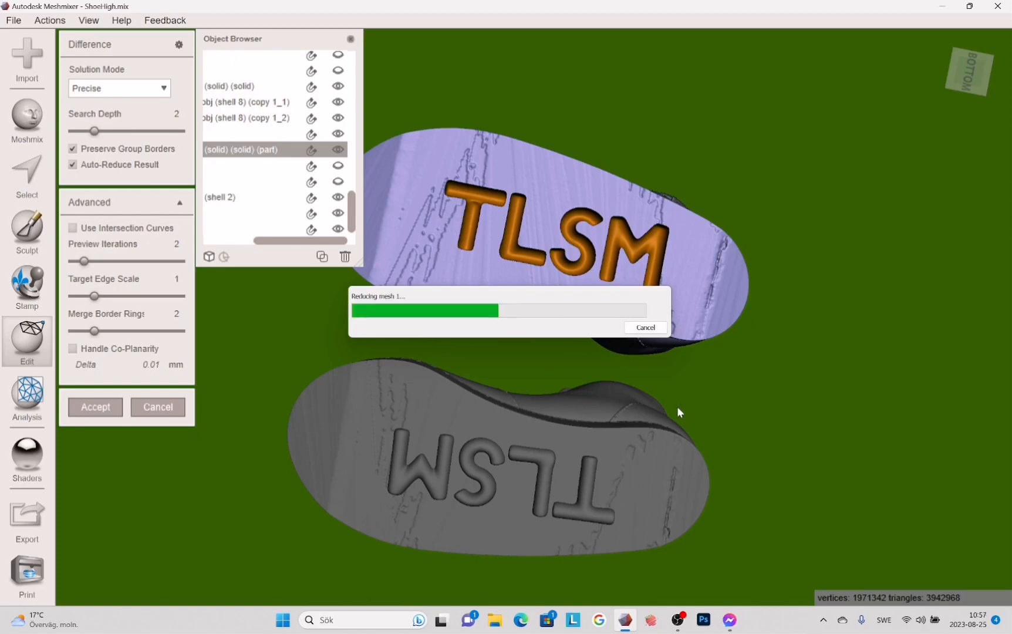
pyautogui.moveTo(27, 397)
pyautogui.click(137, 58)
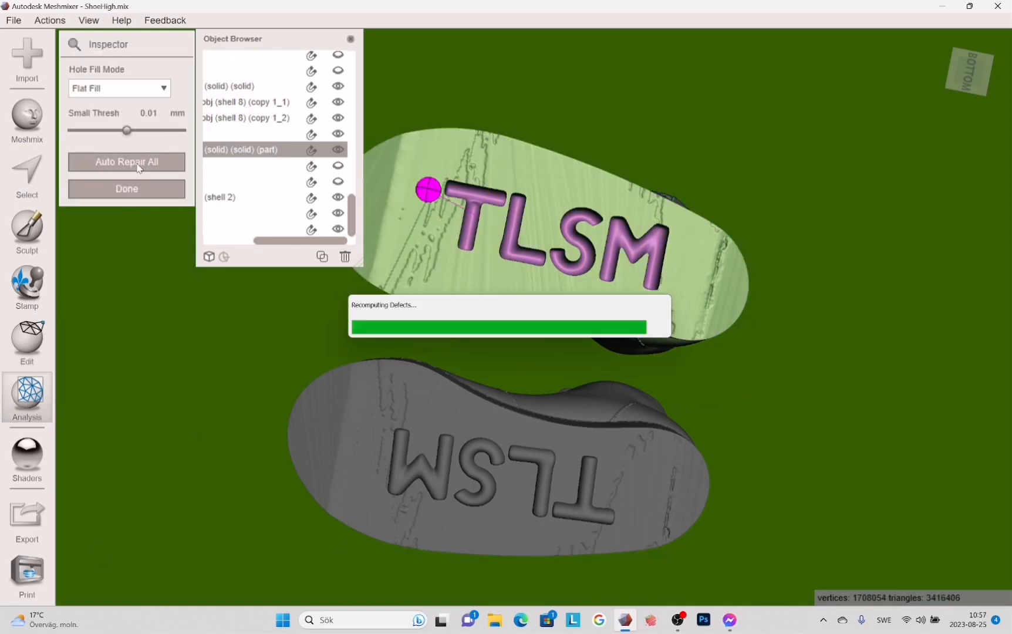
pyautogui.click(143, 189)
# Subtract the sole lettering from the grey shoe with a precise Boolean Difference and save the project.
pyautogui.click(396, 402)
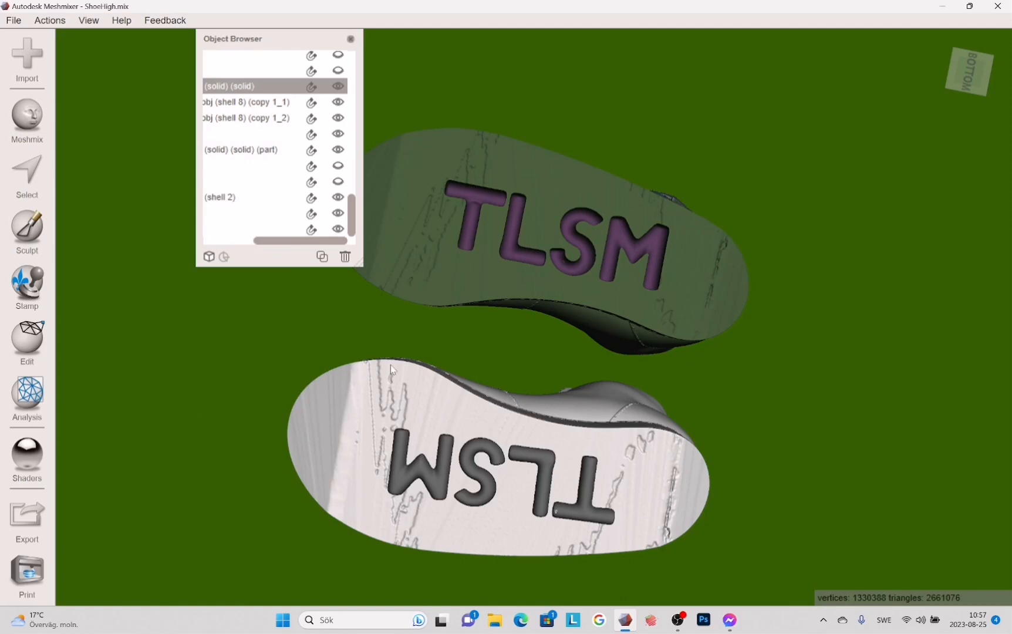
pyautogui.click(543, 470)
pyautogui.click(566, 493)
pyautogui.keyDown('shift'); pyautogui.click(593, 521); pyautogui.keyUp('shift')
pyautogui.click(135, 224)
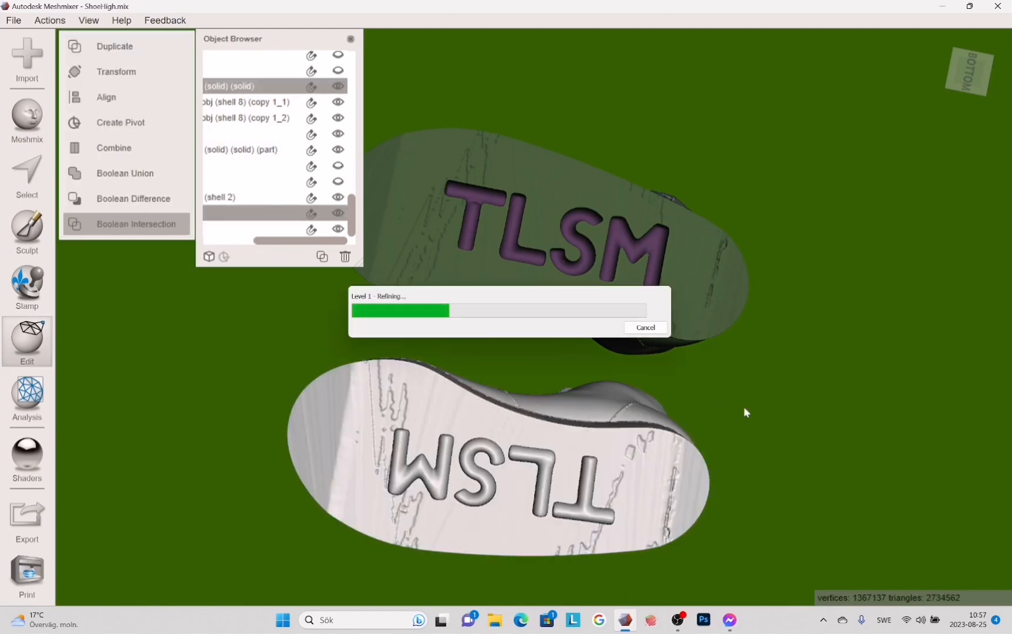
pyautogui.click(96, 407)
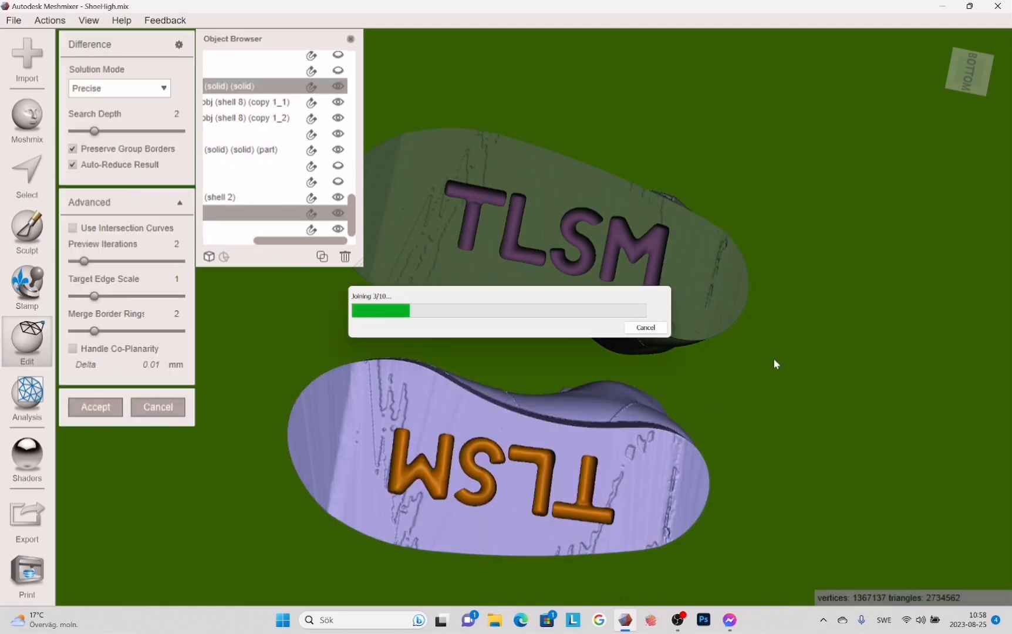
pyautogui.moveTo(773, 358); pyautogui.dragTo(804, 484, button='right')
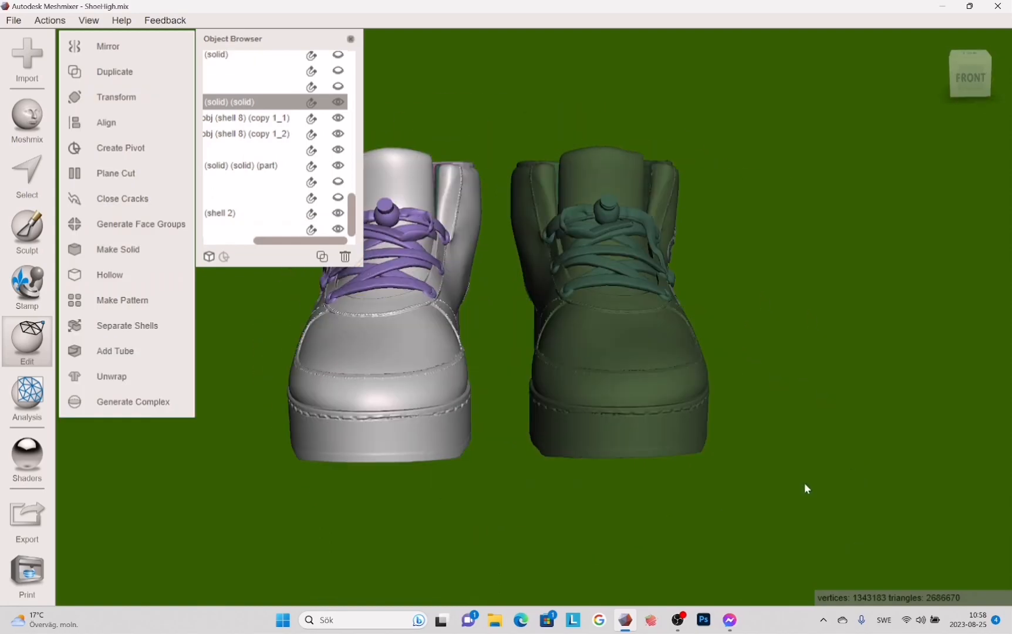
pyautogui.moveTo(804, 484); pyautogui.dragTo(973, 412, button='middle')
pyautogui.click(13, 20)
pyautogui.click(18, 50)
# Combine the grey shoe with its side TLSM lettering into one object.
pyautogui.moveTo(729, 282); pyautogui.dragTo(727, 281, button='right')
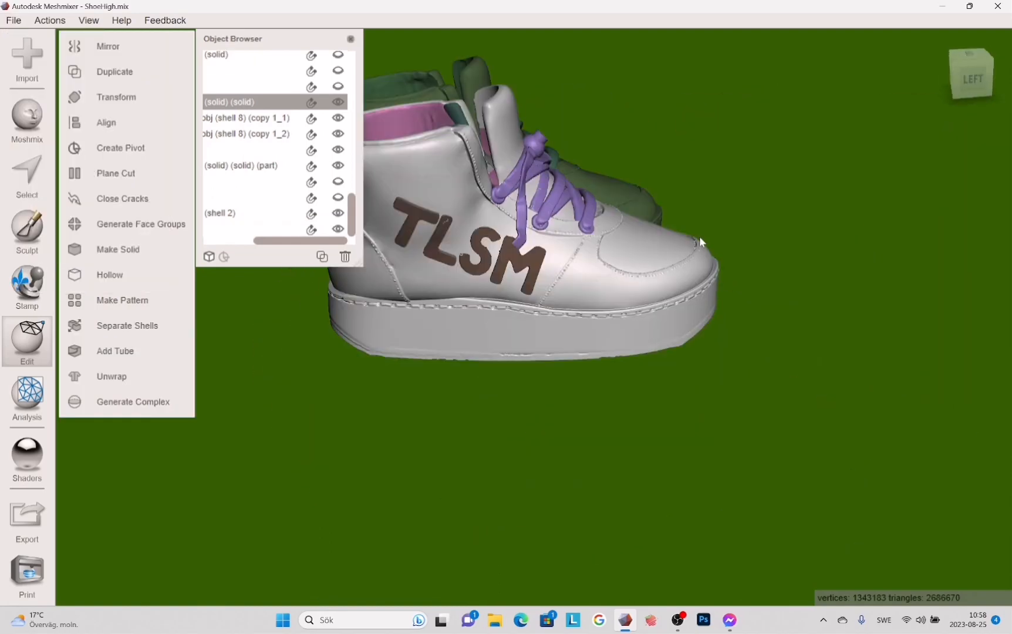
pyautogui.moveTo(695, 240); pyautogui.dragTo(446, 252, button='right')
pyautogui.click(509, 257)
pyautogui.keyDown('shift'); pyautogui.click(588, 256); pyautogui.keyUp('shift')
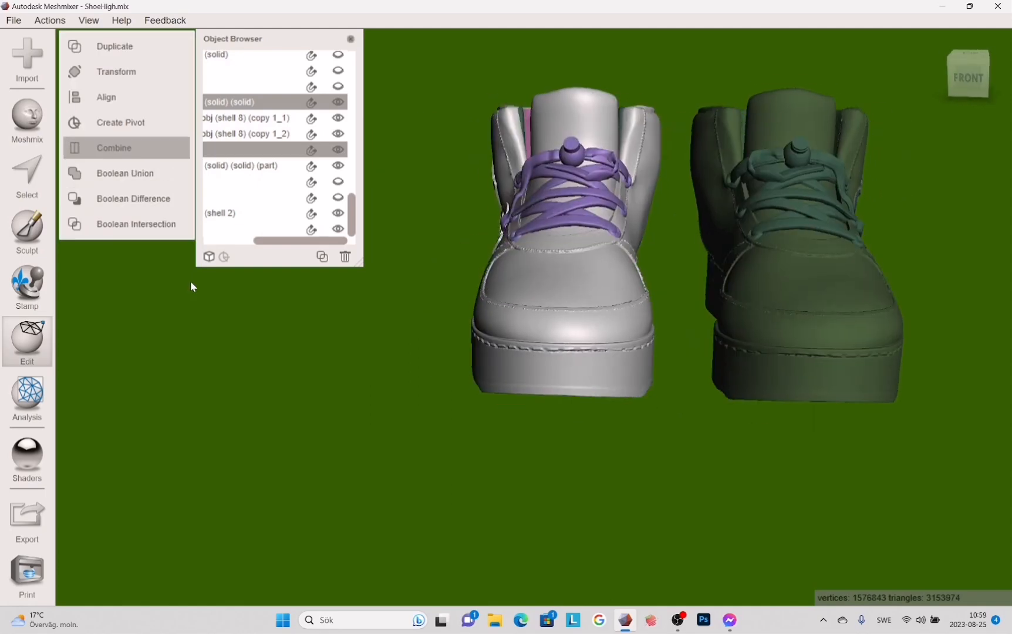
pyautogui.click(114, 147)
# Make the combined grey shoe solid with a strongly raised solid accuracy and mesh density.
pyautogui.click(151, 253)
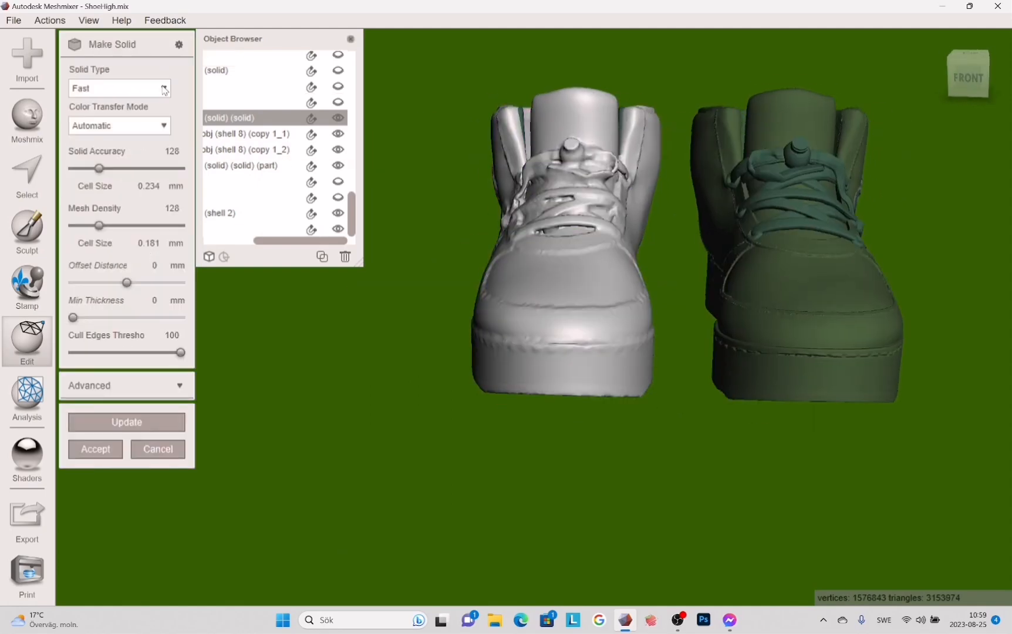
pyautogui.moveTo(99, 168); pyautogui.dragTo(171, 168)
pyautogui.moveTo(98, 225); pyautogui.dragTo(170, 225)
pyautogui.click(127, 422)
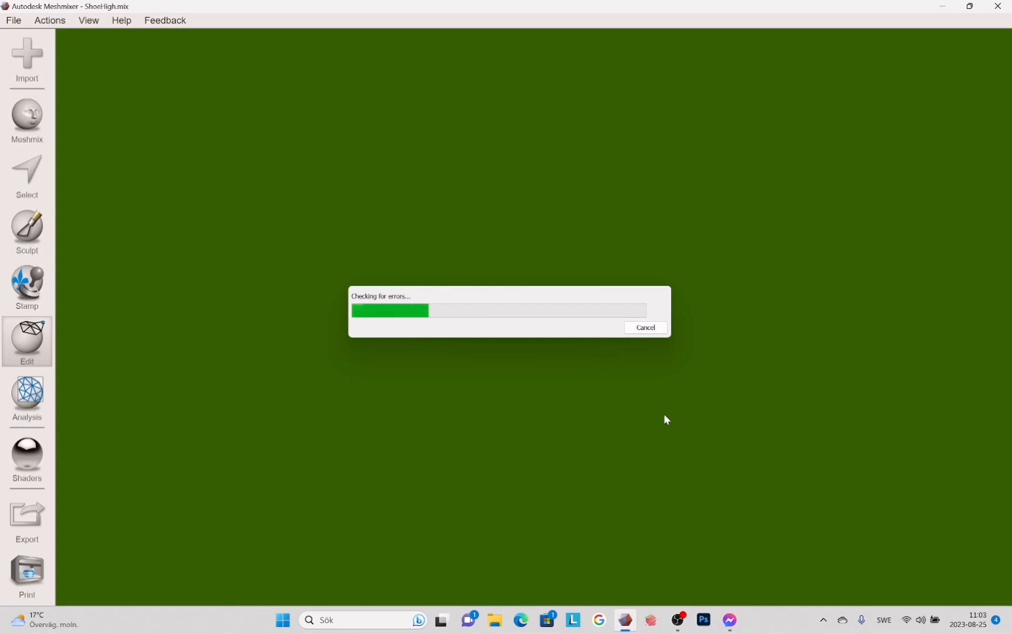
pyautogui.press('Return')
# Inspect the solid grey shoe for mesh defects and auto-repair all of them.
pyautogui.moveTo(446, 419); pyautogui.dragTo(704, 411, button='right')
pyautogui.click(27, 396)
pyautogui.click(100, 45)
pyautogui.click(161, 168)
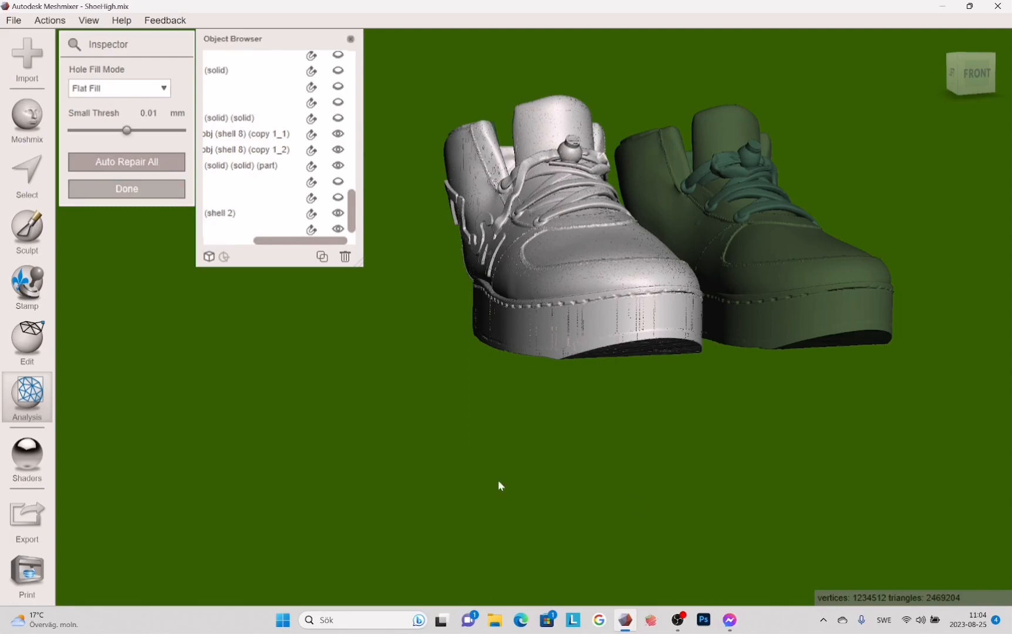
# Combine the two inner filler pieces beside the grey shoe's tongue and mirror them across to the green shoe.
pyautogui.click(338, 213)
pyautogui.moveTo(446, 376); pyautogui.dragTo(698, 369, button='right')
pyautogui.scroll(3, 656, 358)
pyautogui.click(258, 102)
pyautogui.keyDown('shift'); pyautogui.click(258, 118); pyautogui.keyUp('shift')
pyautogui.click(27, 342)
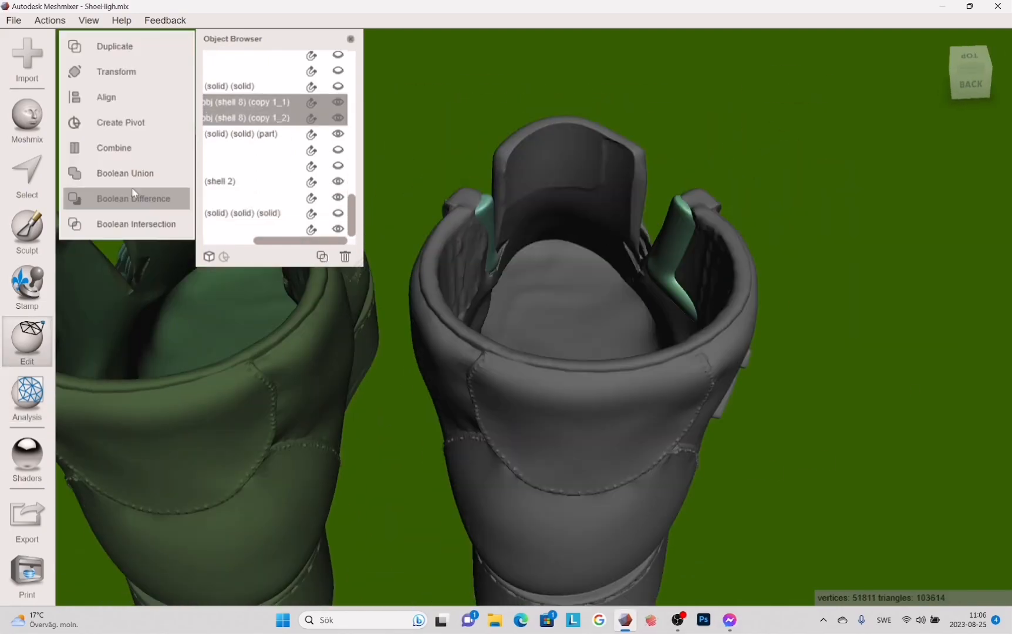
pyautogui.click(113, 148)
pyautogui.click(109, 47)
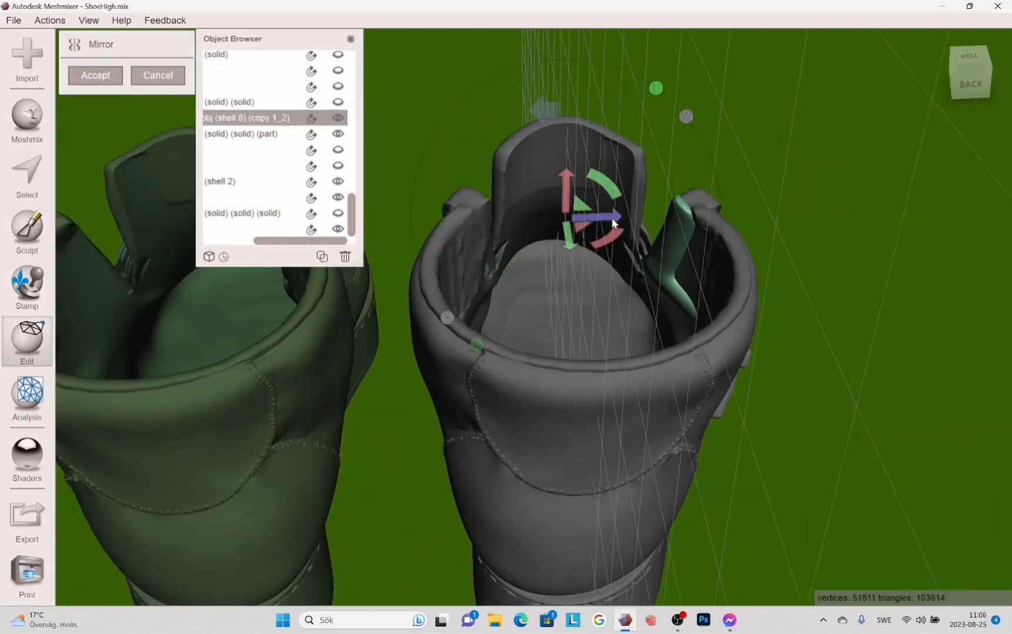
pyautogui.click(96, 75)
# Move and rotate the mirrored filler pieces so they fit against the inner front edges of the green shoe's opening.
pyautogui.moveTo(528, 305); pyautogui.dragTo(568, 427, button='right')
pyautogui.scroll(3, 568, 427)
pyautogui.click(127, 325)
pyautogui.press('t')
pyautogui.moveTo(644, 379); pyautogui.dragTo(640, 446, button='right')
pyautogui.moveTo(367, 364); pyautogui.dragTo(385, 367)
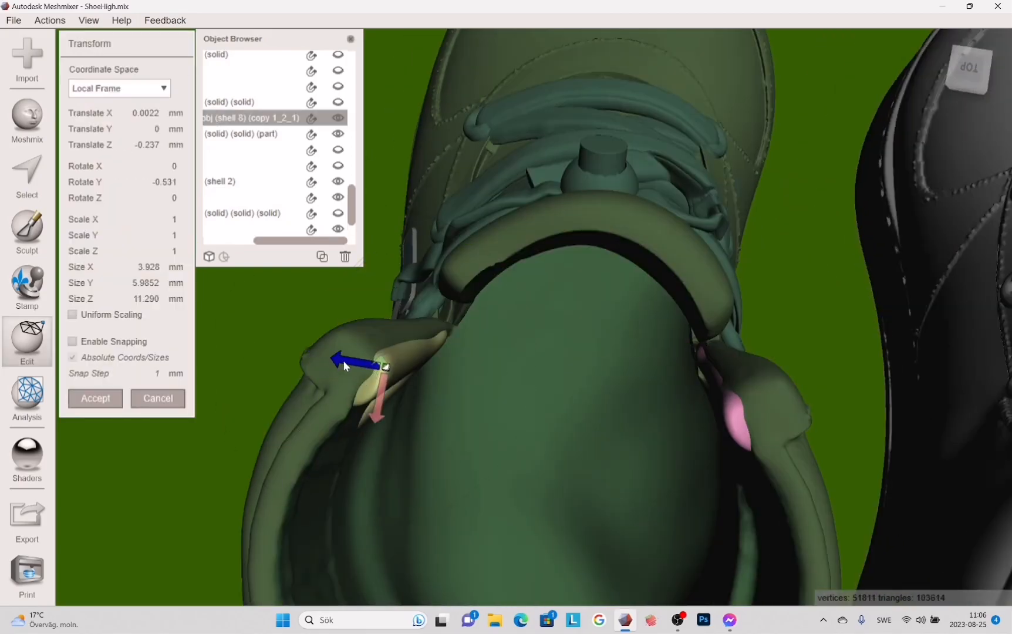
pyautogui.moveTo(389, 366); pyautogui.dragTo(845, 469, button='right')
pyautogui.moveTo(865, 452); pyautogui.dragTo(857, 466)
pyautogui.moveTo(857, 466); pyautogui.dragTo(592, 370, button='right')
pyautogui.moveTo(590, 368); pyautogui.dragTo(594, 368)
pyautogui.moveTo(594, 368); pyautogui.dragTo(851, 411, button='right')
pyautogui.moveTo(855, 390); pyautogui.dragTo(861, 405)
pyautogui.moveTo(861, 405); pyautogui.dragTo(622, 422, button='right')
pyautogui.moveTo(533, 276); pyautogui.dragTo(561, 275)
pyautogui.moveTo(531, 247); pyautogui.dragTo(540, 258)
pyautogui.moveTo(623, 422); pyautogui.dragTo(704, 420, button='right')
pyautogui.click(95, 398)
# Combine the grey shoe with the filler pieces on both sides of its tongue.
pyautogui.scroll(-3, 748, 422)
pyautogui.click(422, 499)
pyautogui.keyDown('shift'); pyautogui.click(490, 307); pyautogui.keyUp('shift')
pyautogui.keyDown('shift'); pyautogui.click(328, 293); pyautogui.keyUp('shift')
pyautogui.click(114, 147)
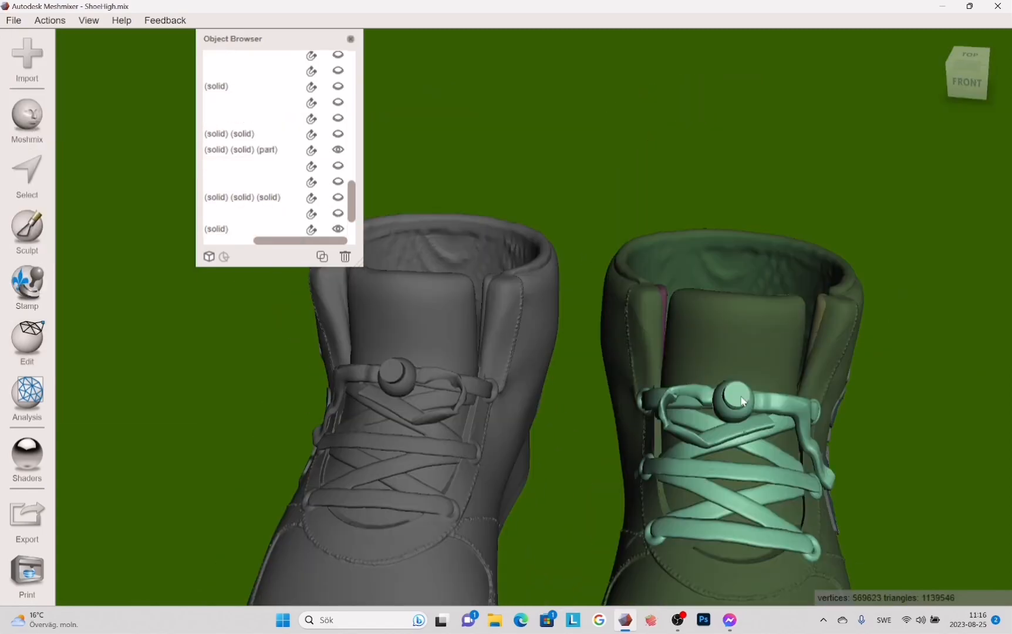
# Combine the green shoe with its filler pieces and side lettering, and make it solid as Sharp Edge Preserve with accuracy 475 and density 468.
pyautogui.click(670, 317)
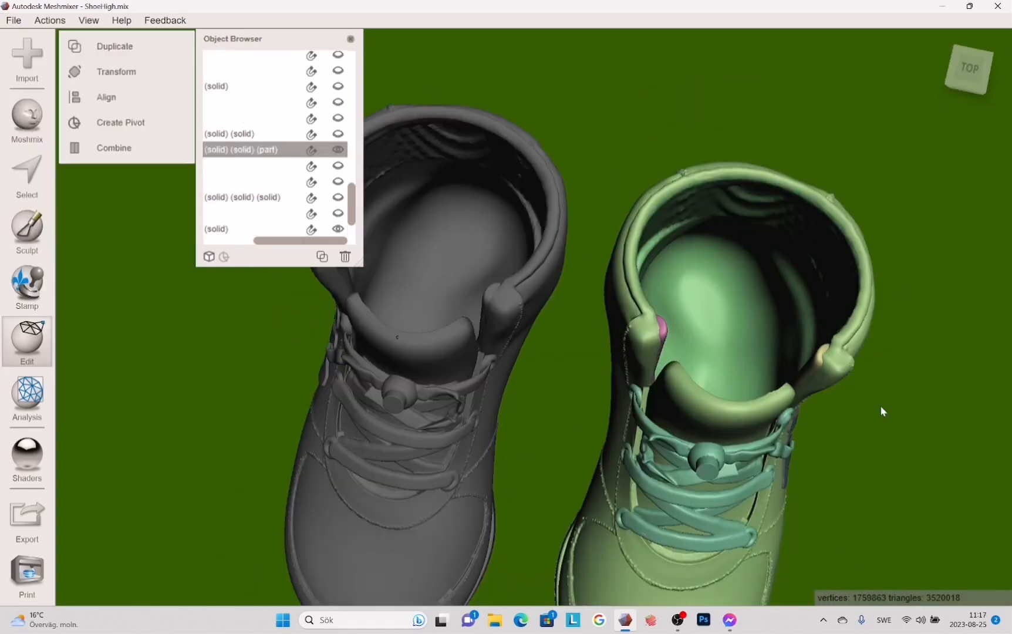
pyautogui.moveTo(880, 405); pyautogui.dragTo(827, 148, button='right')
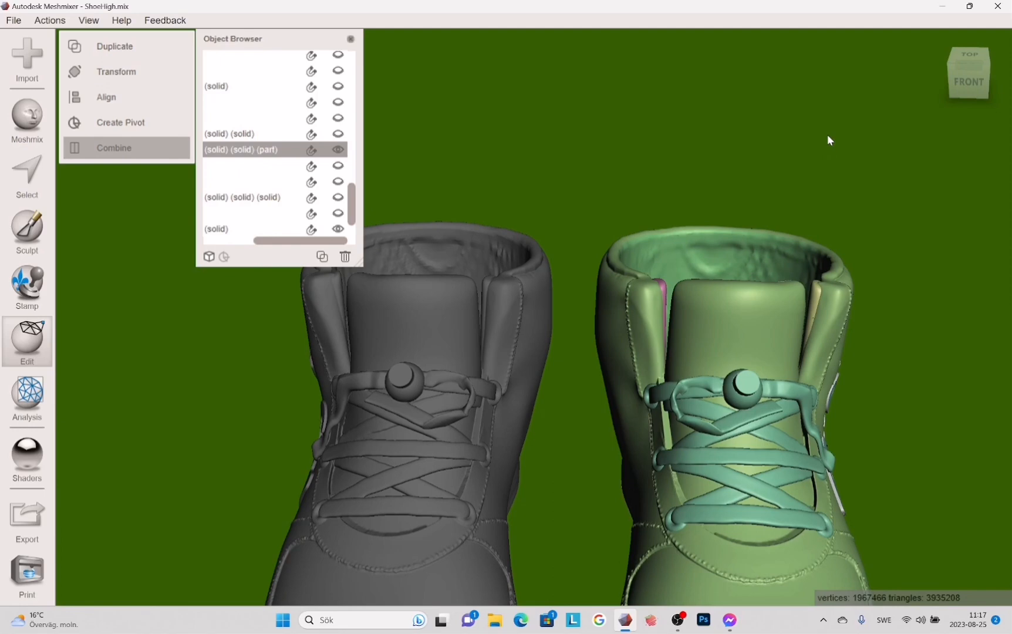
pyautogui.click(116, 249)
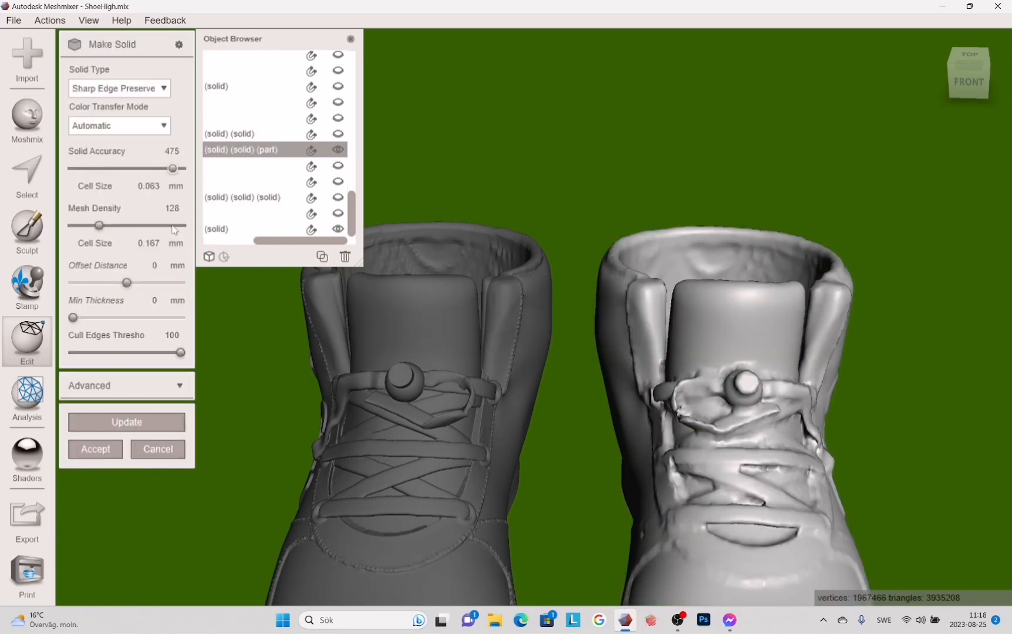
pyautogui.click(152, 422)
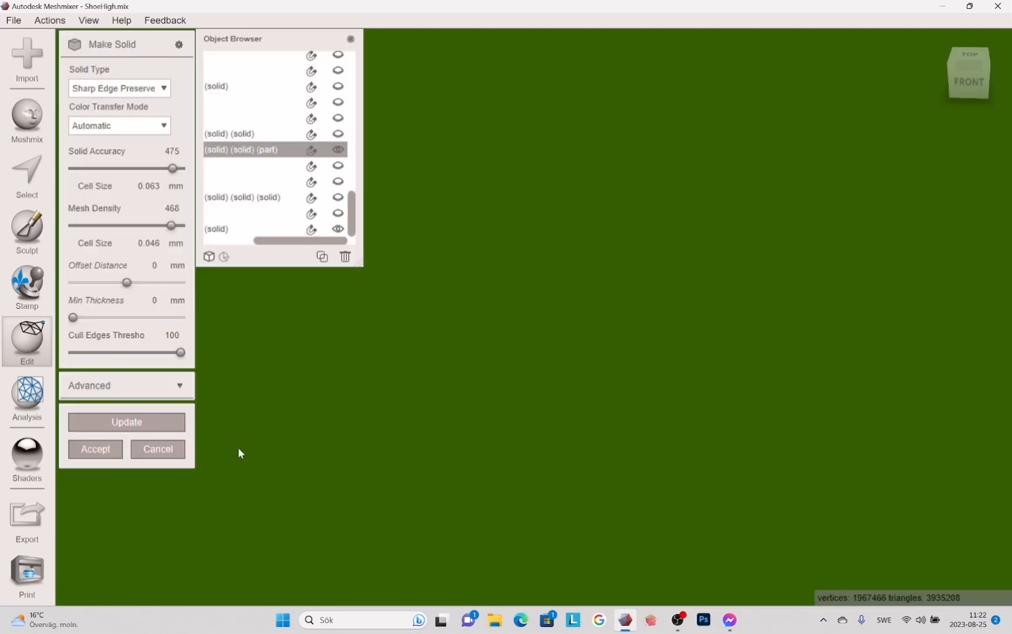
pyautogui.moveTo(415, 404); pyautogui.dragTo(116, 435, button='right')
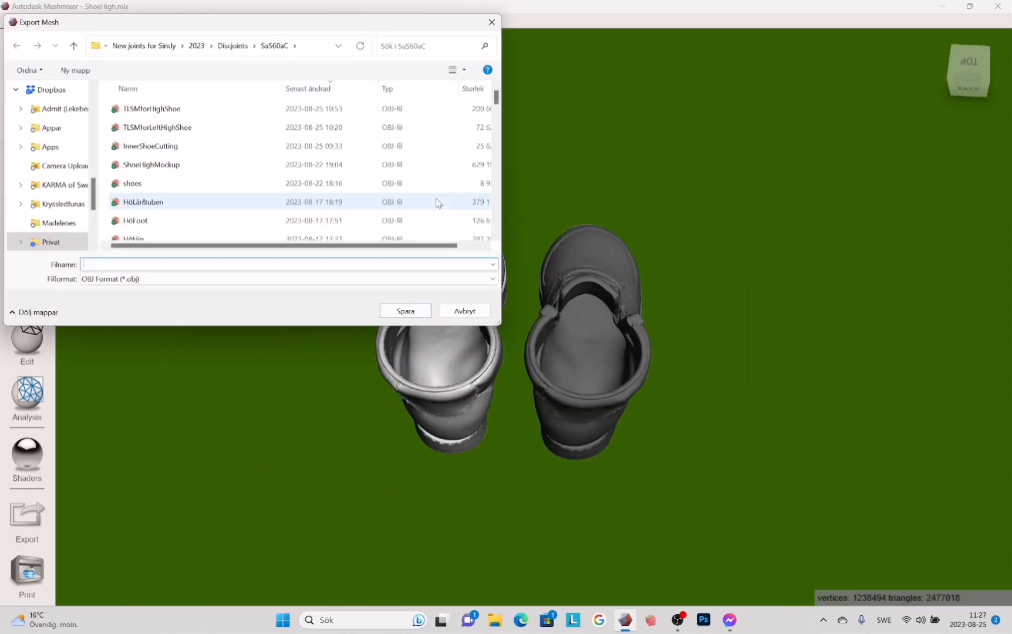
pyautogui.click(151, 109)
pyautogui.press('BackSpace')
pyautogui.press('BackSpace')
pyautogui.press('BackSpace')
pyautogui.press('BackSpace')
pyautogui.press('BackSpace')
pyautogui.press('BackSpace')
pyautogui.press('BackSpace')
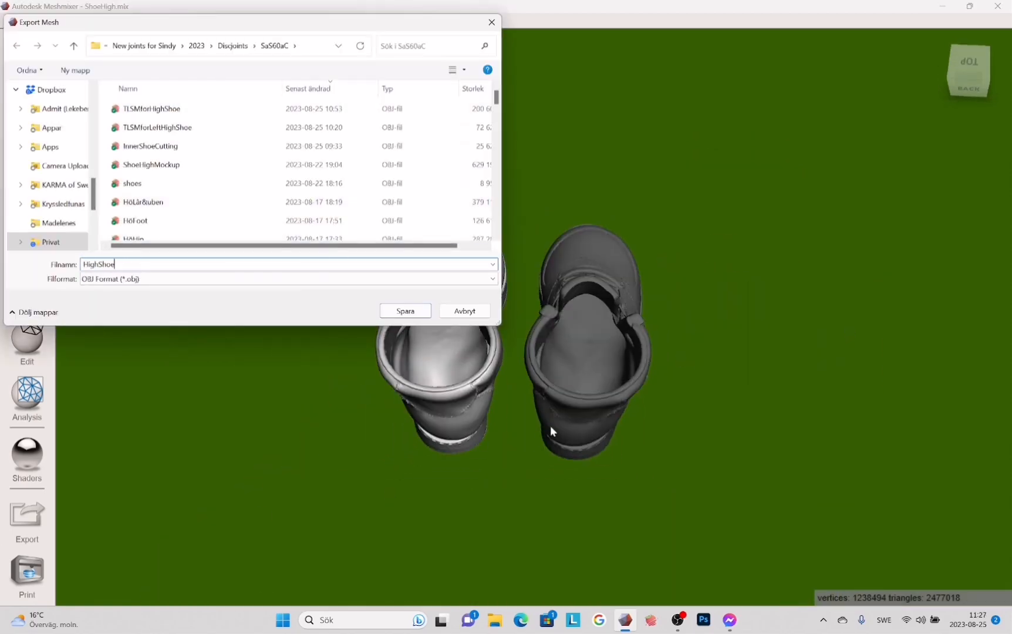
pyautogui.press('Return')
pyautogui.click(680, 358)
# Inspect the left-hand shoe for mesh defects and auto-repair all of them.
pyautogui.click(27, 397)
pyautogui.click(126, 45)
pyautogui.click(99, 170)
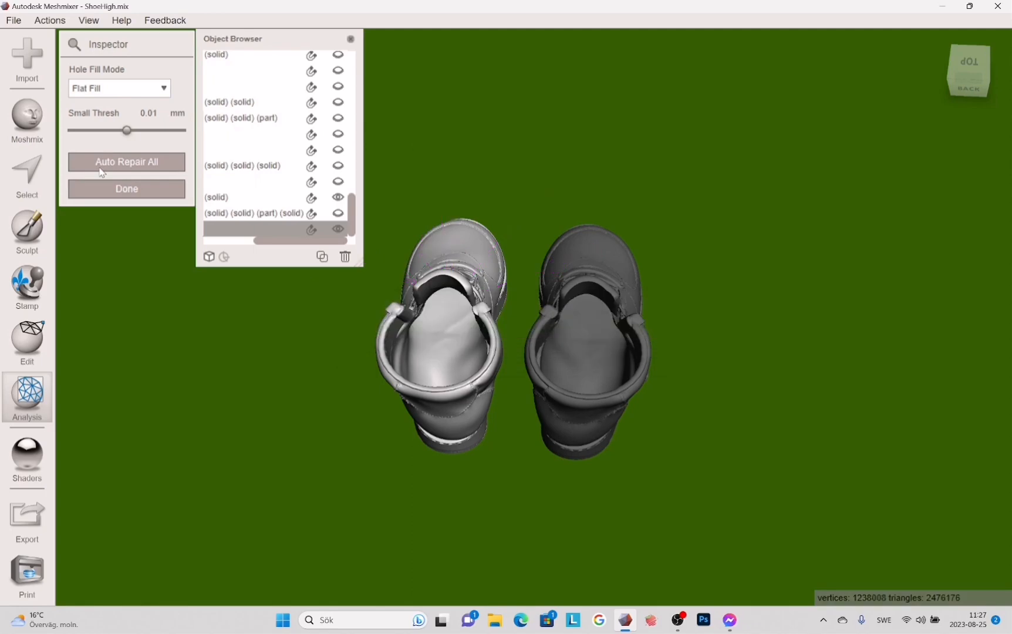
pyautogui.click(123, 189)
# Select the right-hand shoe, inspect it for mesh defects and auto-repair all of them.
pyautogui.click(602, 289)
pyautogui.click(27, 342)
pyautogui.click(27, 396)
pyautogui.click(108, 46)
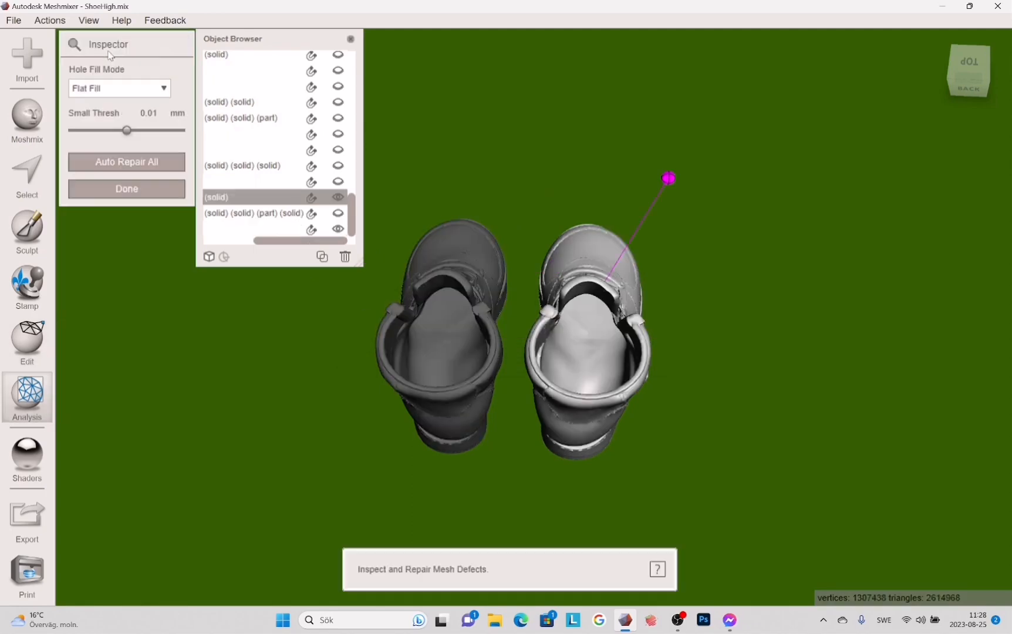
pyautogui.click(132, 163)
pyautogui.click(144, 191)
# Export the right-hand shoe in OBJ format to the SaS60aC folder with the file name HighShoe.
pyautogui.click(27, 397)
pyautogui.click(27, 519)
pyautogui.press('BackSpace')
pyautogui.press('BackSpace')
pyautogui.press('BackSpace')
pyautogui.press('BackSpace')
pyautogui.press('BackSpace')
pyautogui.press('BackSpace')
pyautogui.press('BackSpace')
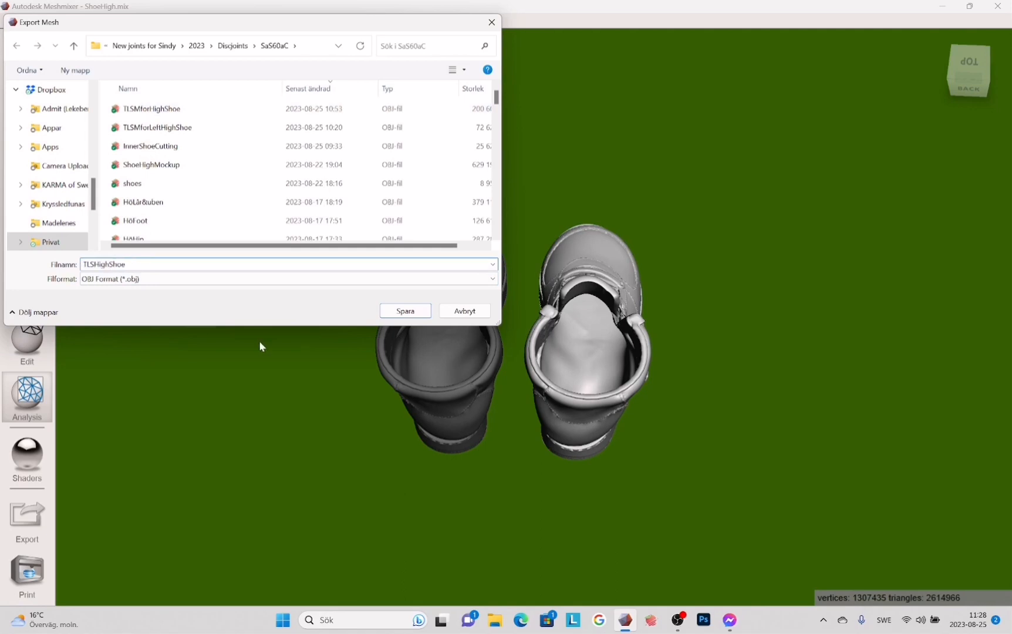
pyautogui.click(406, 311)
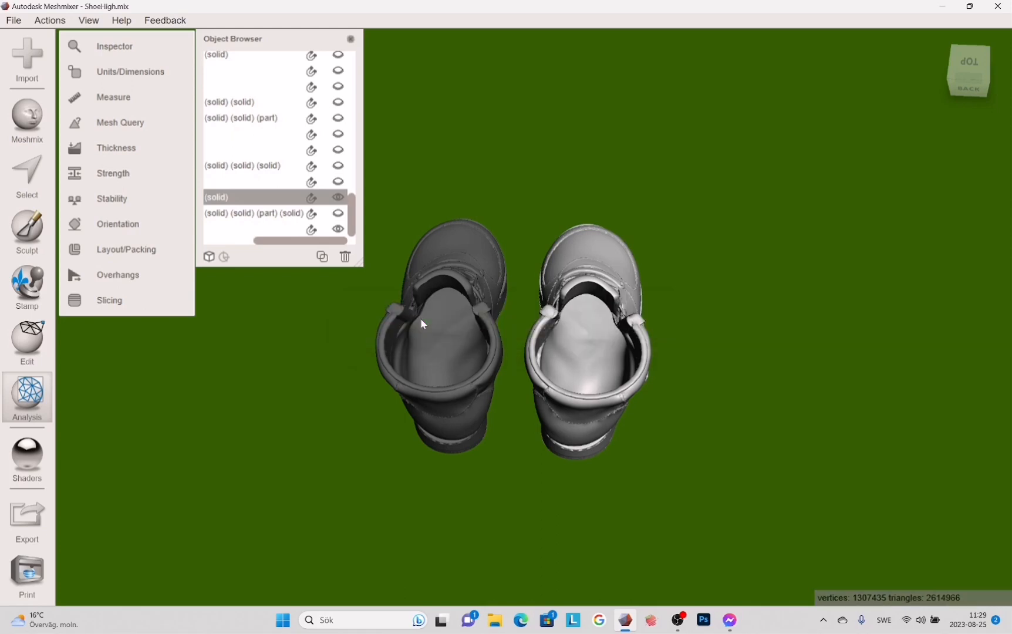
# Select the left-hand shoe and export it in OBJ format as HighShoeLeft.
pyautogui.click(420, 317)
pyautogui.hotkey('ctrl', 'e')
pyautogui.click(131, 264)
pyautogui.write('Left')
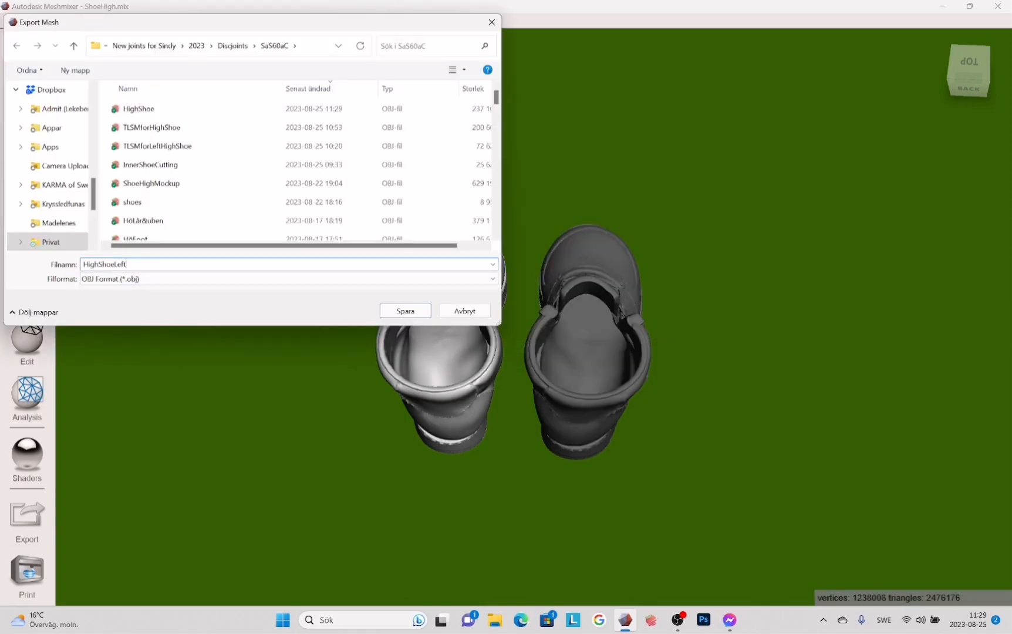
pyautogui.press('Return')
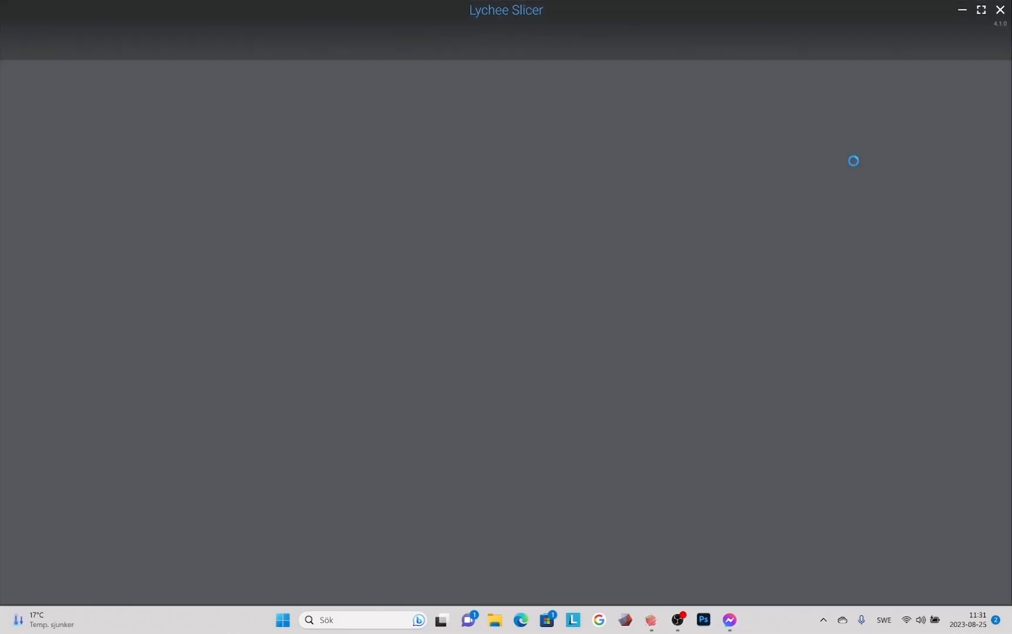
# In Lychee Slicer, import HighShoe.obj and HighShoeLeft.obj and move the left shoe along Y to stand beside the other.
pyautogui.click(524, 370)
pyautogui.doubleClick(457, 255)
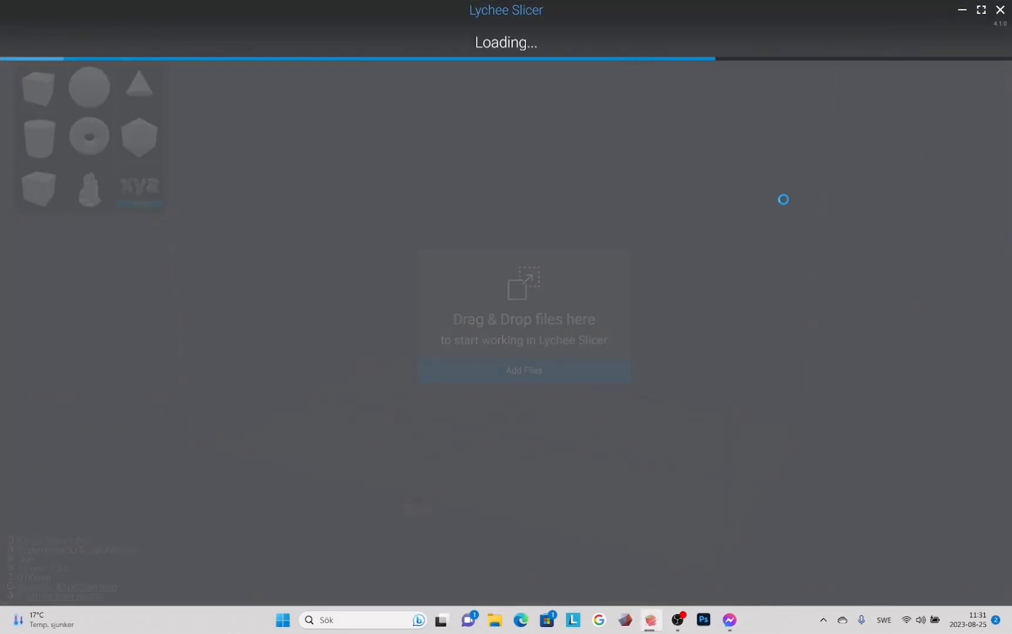
pyautogui.click(510, 392)
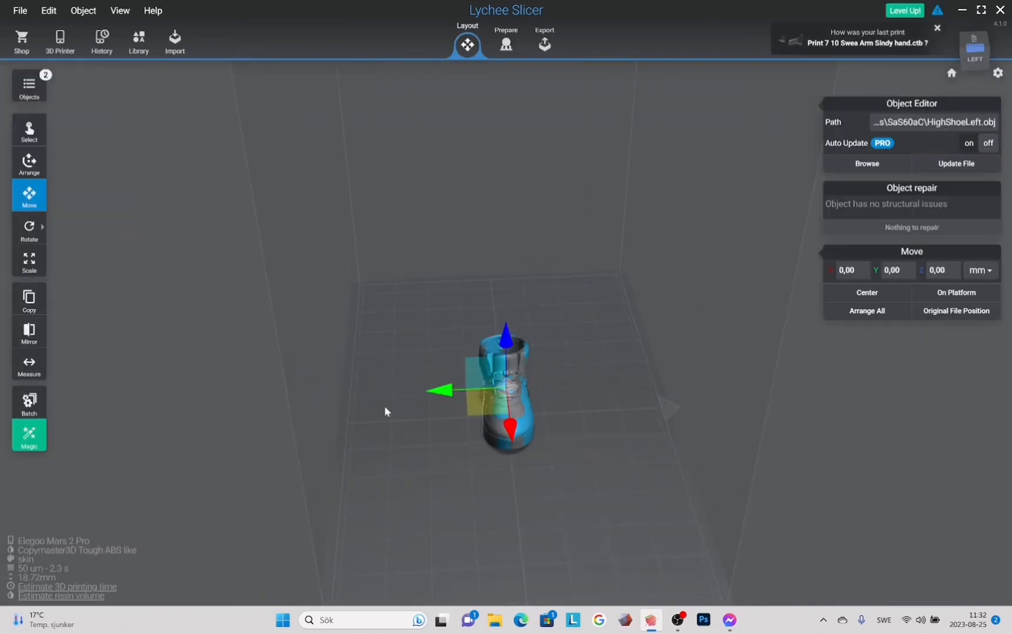
pyautogui.moveTo(451, 384); pyautogui.dragTo(508, 379)
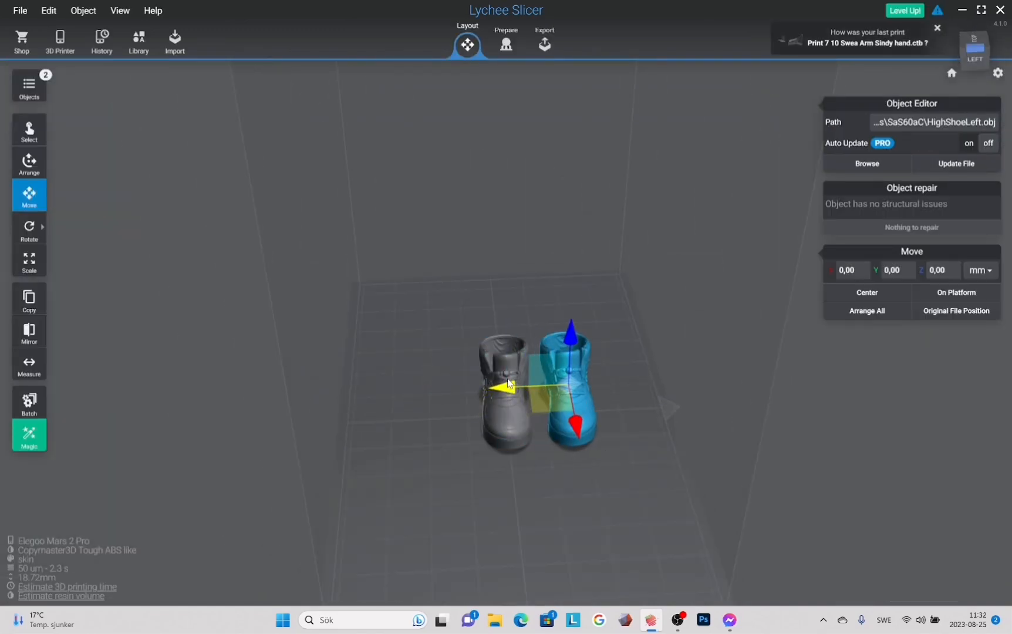
# Rotate both shoes about 30 degrees around the Y axis so their toes tilt up from the platform.
pyautogui.click(666, 526)
pyautogui.moveTo(666, 527); pyautogui.dragTo(531, 422)
pyautogui.click(531, 423)
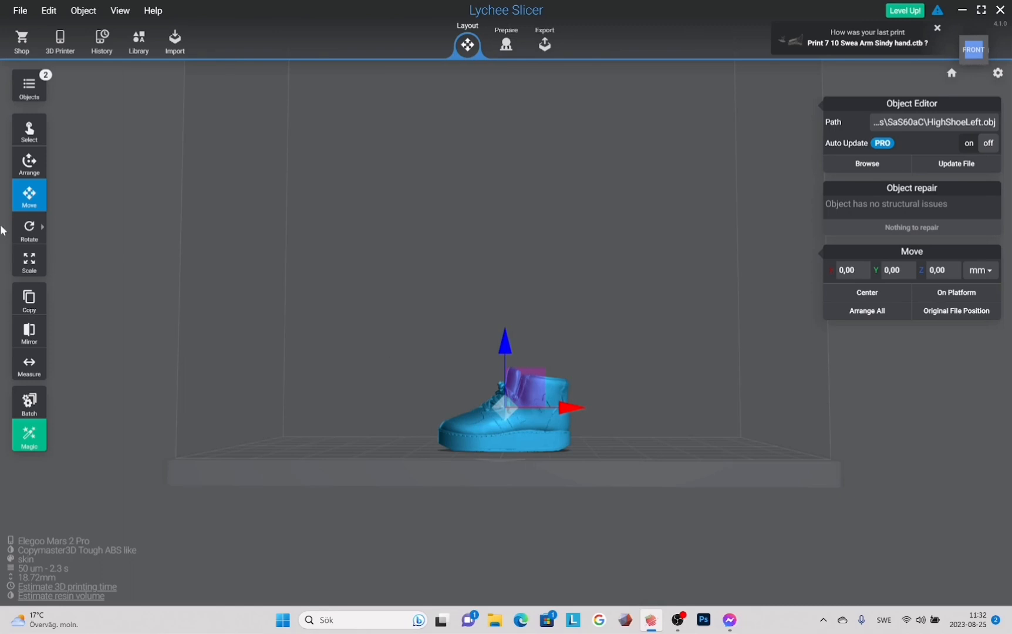
pyautogui.click(24, 229)
pyautogui.moveTo(482, 344); pyautogui.dragTo(541, 347)
pyautogui.click(819, 346)
pyautogui.moveTo(818, 340); pyautogui.dragTo(819, 354)
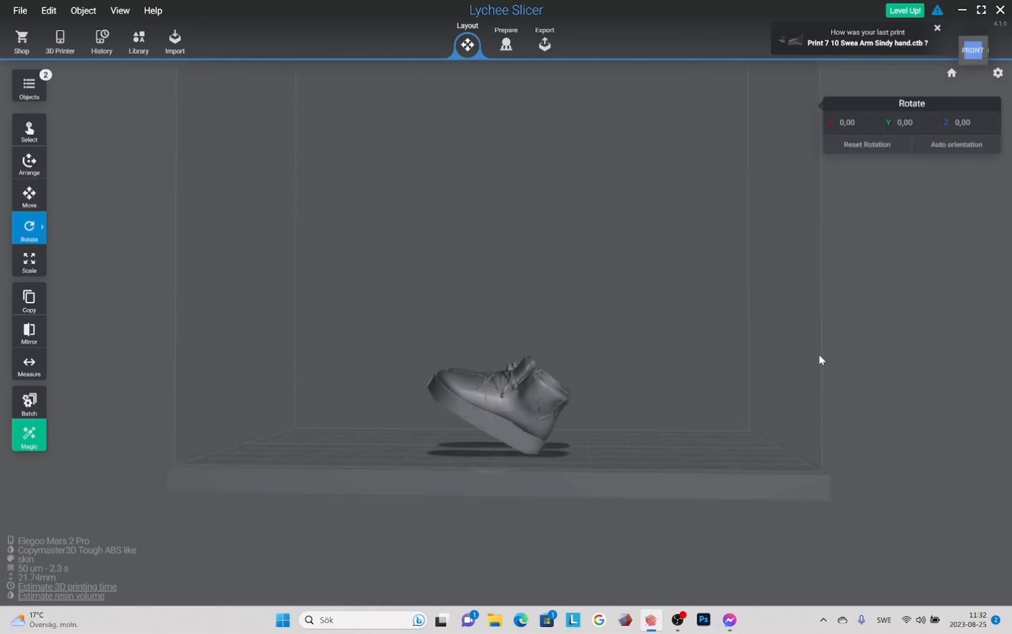
# Generate automatic supports for both shoes with the Light preset and open the raft settings.
pyautogui.keyDown('shift'); pyautogui.moveTo(374, 281); pyautogui.dragTo(617, 457); pyautogui.keyUp('shift')
pyautogui.click(505, 41)
pyautogui.click(825, 235)
pyautogui.click(847, 308)
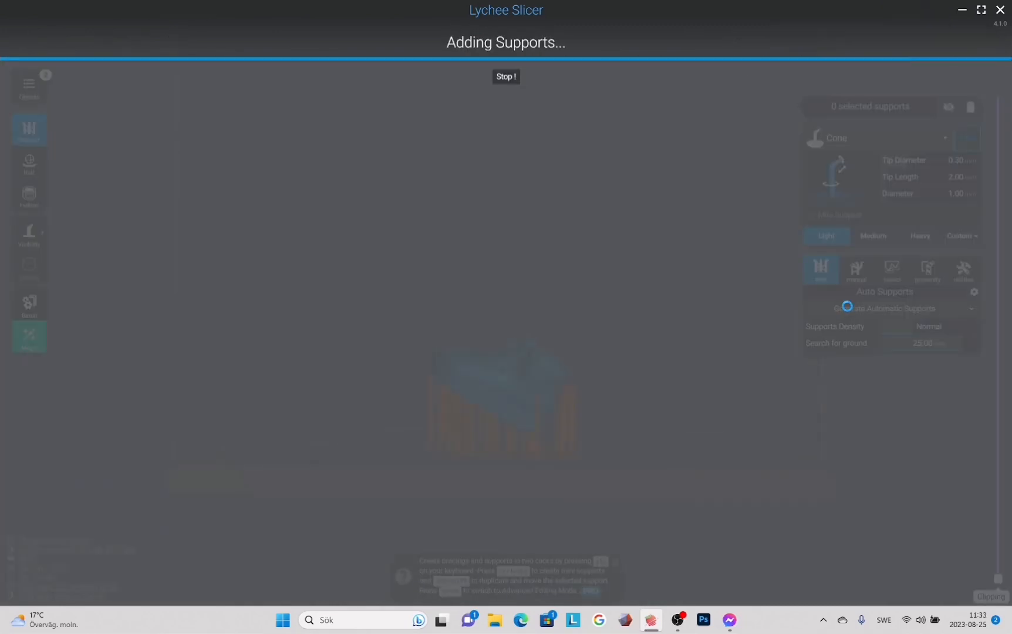
pyautogui.moveTo(733, 305); pyautogui.dragTo(645, 299)
pyautogui.click(29, 162)
pyautogui.moveTo(763, 234); pyautogui.dragTo(631, 325)
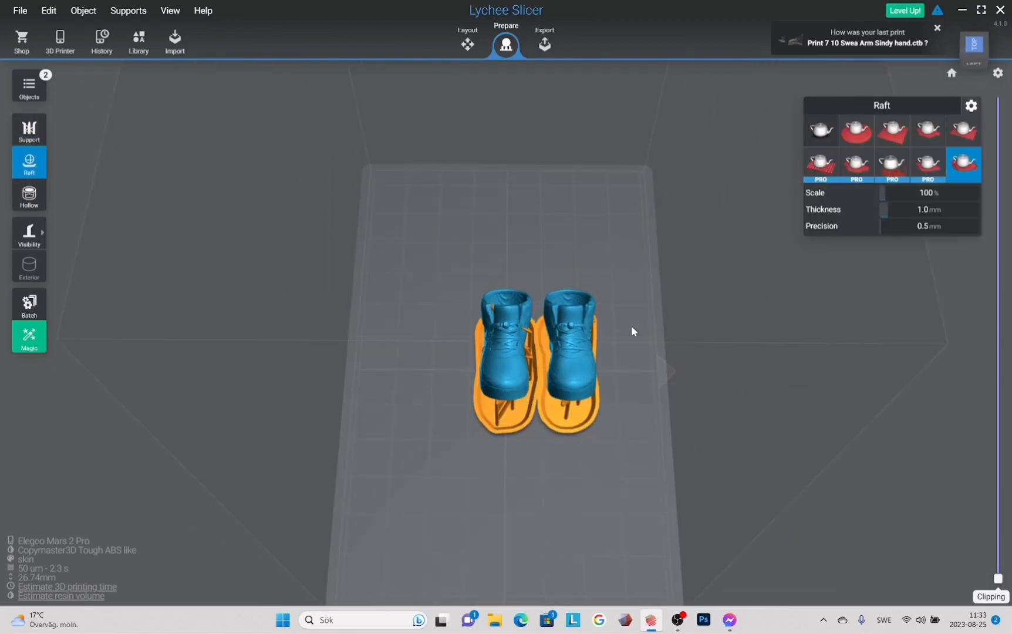
# Return to the layout stage and shift one shoe slightly sideways to separate the two rafts.
pyautogui.click(499, 346)
pyautogui.click(467, 44)
pyautogui.moveTo(557, 341); pyautogui.dragTo(548, 341)
pyautogui.click(640, 352)
# Add Heavy supports beneath the shoe's tilted sole, and set the support preset back to Light.
pyautogui.click(506, 44)
pyautogui.moveTo(640, 478); pyautogui.dragTo(598, 285)
pyautogui.click(489, 362)
pyautogui.scroll(10, 498, 346)
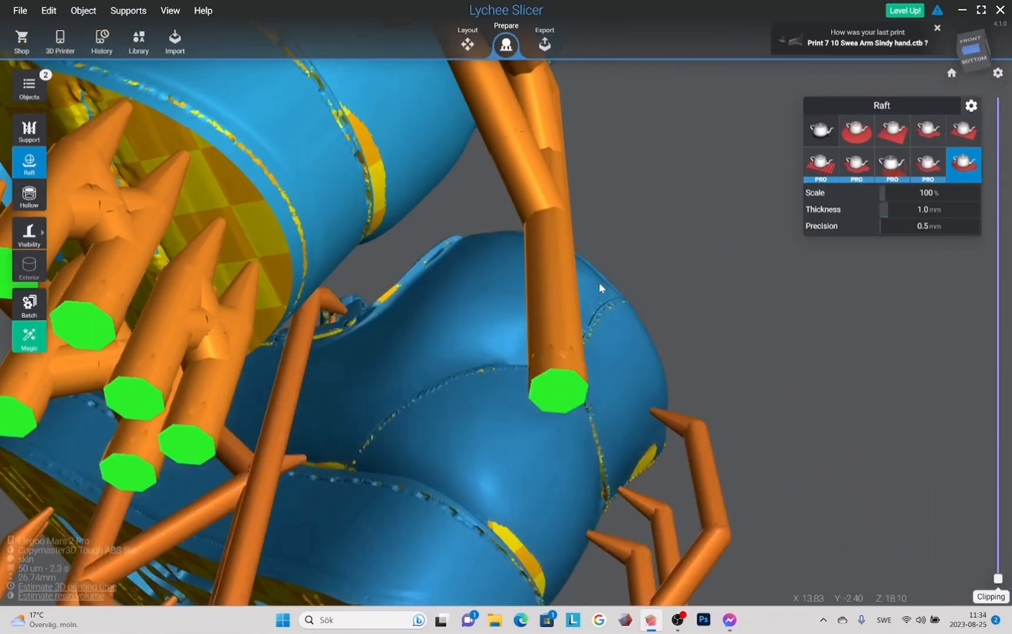
pyautogui.click(29, 129)
pyautogui.click(194, 252)
pyautogui.click(919, 235)
pyautogui.click(241, 244)
pyautogui.moveTo(241, 244); pyautogui.dragTo(420, 237)
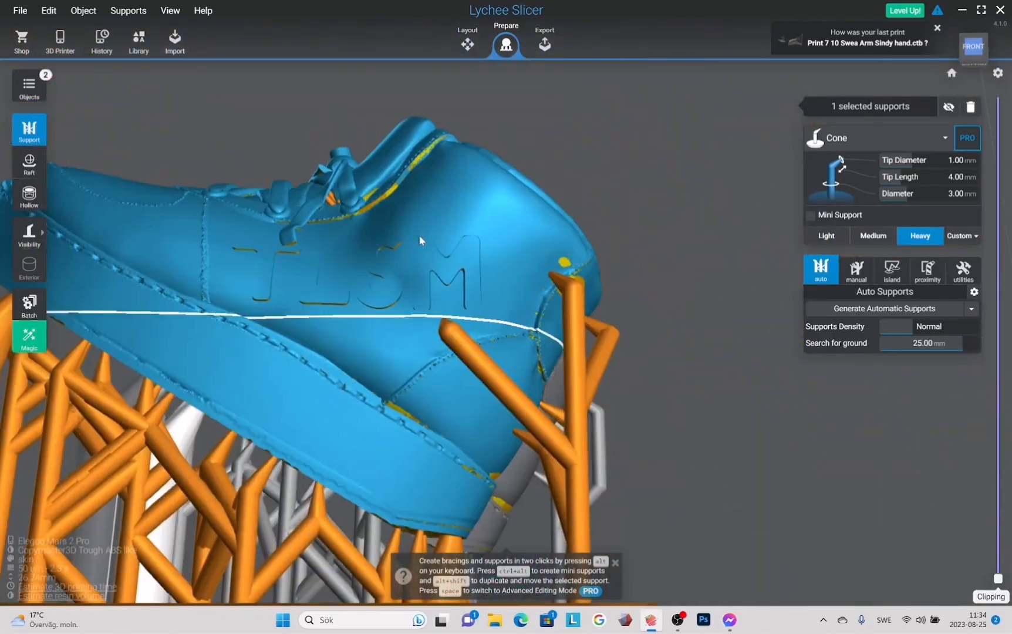
pyautogui.click(824, 237)
pyautogui.moveTo(682, 424)
pyautogui.mouseDown()
pyautogui.moveTo(255, 376)
pyautogui.moveTo(368, 329)
pyautogui.moveTo(535, 323)
pyautogui.moveTo(497, 270)
pyautogui.moveTo(464, 253)
pyautogui.moveTo(154, 221)
pyautogui.moveTo(410, 294)
pyautogui.moveTo(704, 339)
pyautogui.moveTo(545, 164)
pyautogui.moveTo(722, 154)
pyautogui.moveTo(549, 308)
pyautogui.mouseUp()
pyautogui.moveTo(520, 415); pyautogui.dragTo(352, 176, button='right')
# Save the supported scene under the name HighShoes.
pyautogui.click(20, 10)
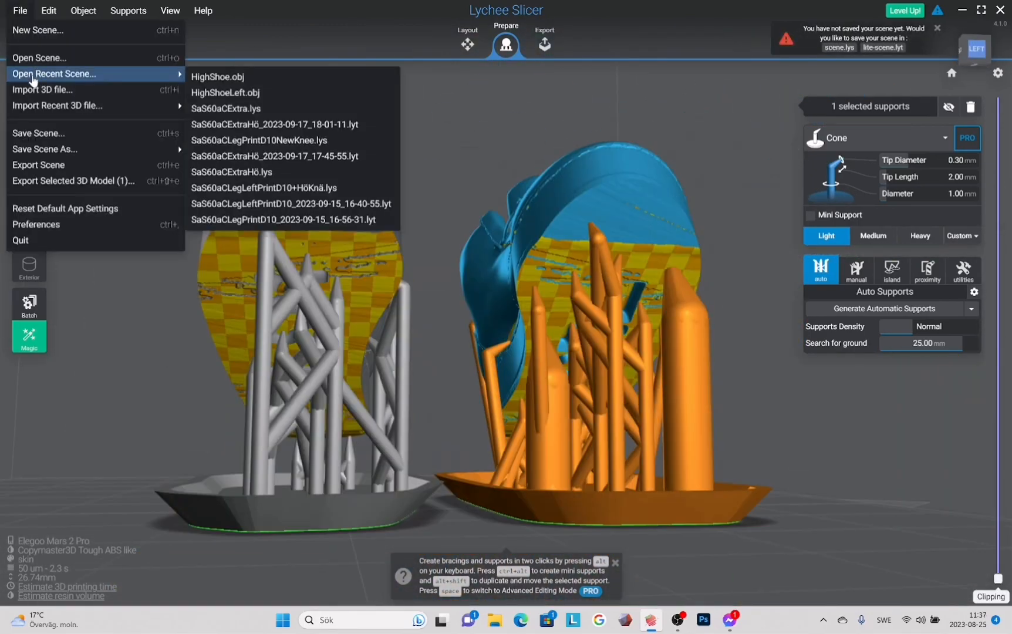
pyautogui.click(215, 154)
pyautogui.press('BackSpace')
pyautogui.press('BackSpace')
pyautogui.press('BackSpace')
pyautogui.press('BackSpace')
pyautogui.write('s')
pyautogui.press('Return')
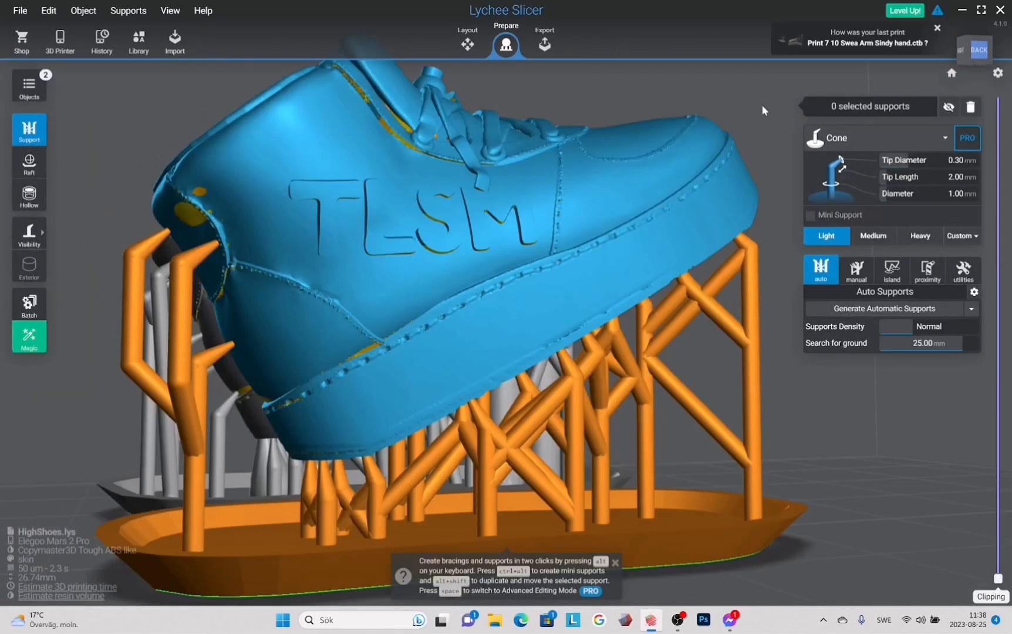
# Add further Heavy supports to the shoes.
pyautogui.click(684, 198)
pyautogui.moveTo(761, 104); pyautogui.dragTo(324, 115, button='right')
pyautogui.click(926, 417)
pyautogui.click(919, 236)
pyautogui.click(689, 197)
pyautogui.click(702, 199)
pyautogui.moveTo(702, 199); pyautogui.dragTo(330, 234, button='right')
pyautogui.click(367, 423)
pyautogui.moveTo(367, 423); pyautogui.dragTo(406, 246, button='right')
pyautogui.scroll(4, 701, 381)
pyautogui.click(701, 382)
pyautogui.click(701, 382)
pyautogui.moveTo(294, 429); pyautogui.dragTo(353, 378)
pyautogui.moveTo(353, 378); pyautogui.dragTo(572, 496, button='right')
pyautogui.scroll(-5, 571, 496)
# Select both supported shoes and duplicate them to make five pairs in total.
pyautogui.click(391, 291)
pyautogui.hotkey('ctrl', 'a')
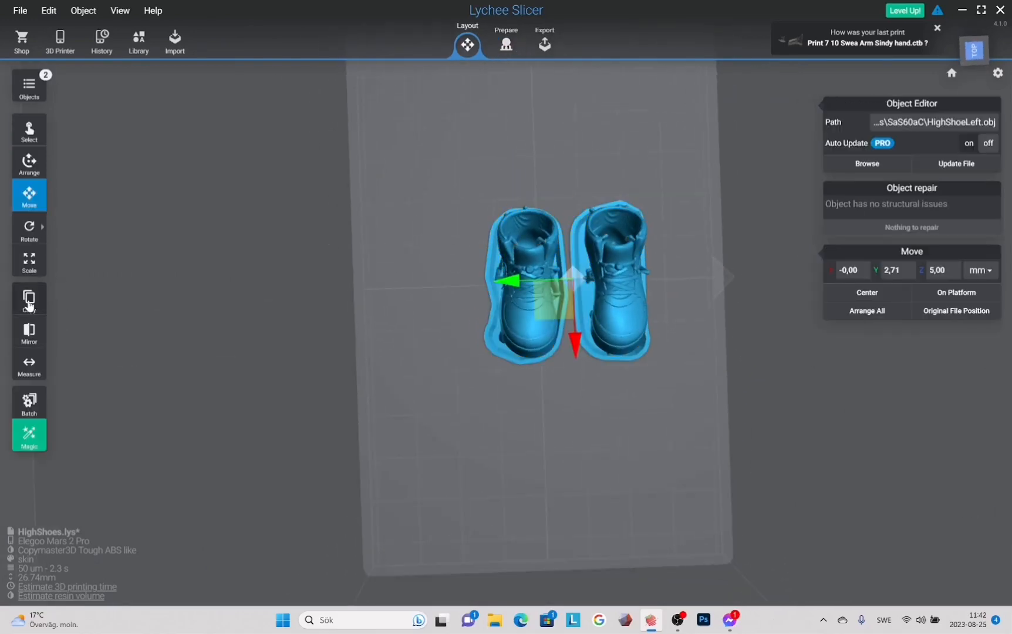
pyautogui.click(29, 302)
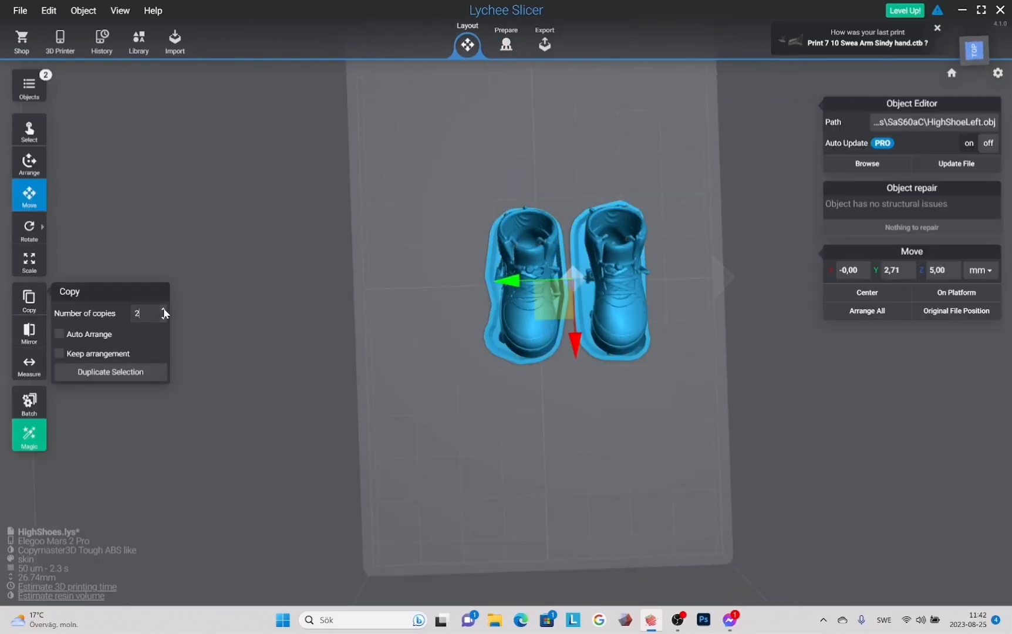
pyautogui.click(110, 371)
# Move three shoes into a spaced column along one long edge of the platform.
pyautogui.moveTo(659, 232); pyautogui.dragTo(651, 381, button='middle')
pyautogui.click(414, 367)
pyautogui.moveTo(419, 300); pyautogui.dragTo(427, 168)
pyautogui.moveTo(491, 248); pyautogui.dragTo(480, 249)
pyautogui.moveTo(402, 490); pyautogui.dragTo(431, 246, button='middle')
pyautogui.click(429, 247)
pyautogui.moveTo(413, 329); pyautogui.dragTo(405, 432)
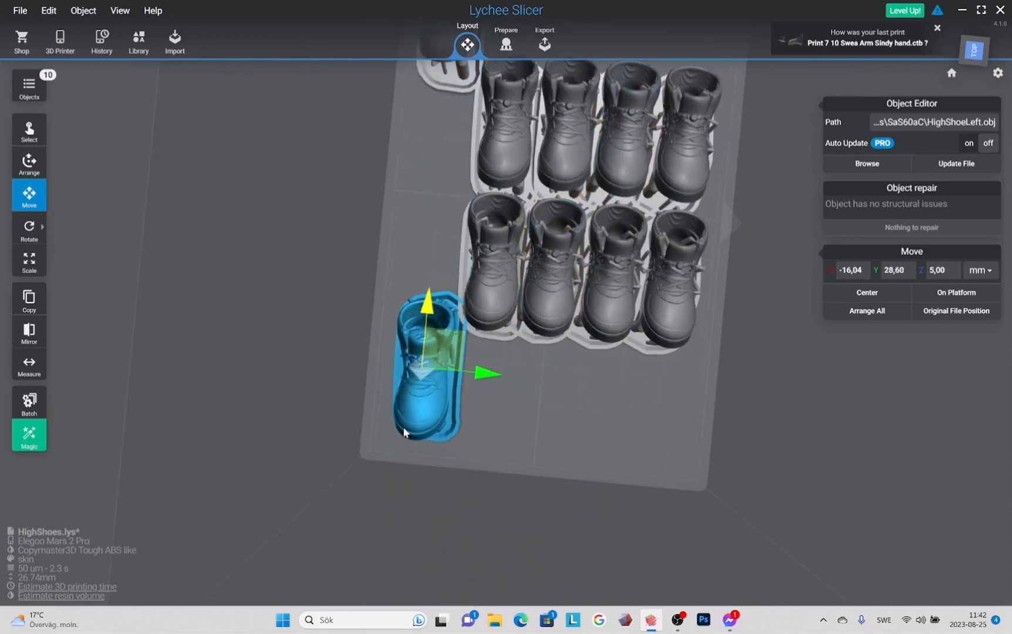
pyautogui.moveTo(405, 430); pyautogui.dragTo(420, 430, button='right')
pyautogui.click(487, 279)
pyautogui.moveTo(553, 272); pyautogui.dragTo(481, 271)
pyautogui.moveTo(415, 330); pyautogui.dragTo(417, 245)
# Move three more shoes into a spaced column along the opposite long edge of the platform.
pyautogui.moveTo(667, 141); pyautogui.dragTo(584, 244, button='middle')
pyautogui.click(583, 246)
pyautogui.moveTo(583, 297); pyautogui.dragTo(588, 183)
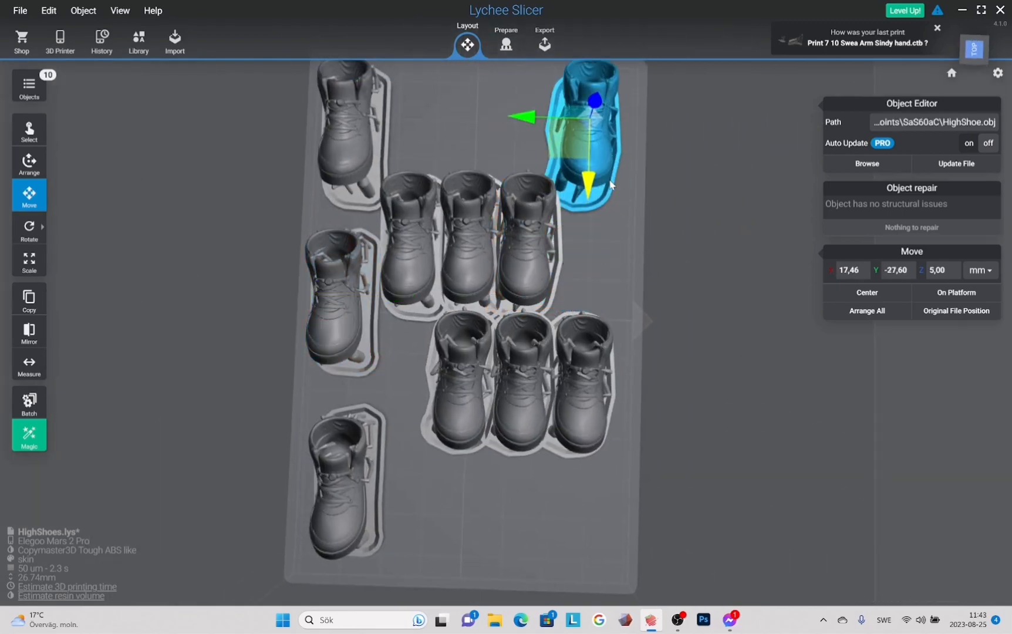
pyautogui.moveTo(522, 116); pyautogui.dragTo(529, 116)
pyautogui.click(564, 399)
pyautogui.moveTo(581, 444); pyautogui.dragTo(579, 562)
pyautogui.moveTo(509, 500); pyautogui.dragTo(517, 500)
pyautogui.click(523, 402)
pyautogui.moveTo(469, 379); pyautogui.dragTo(538, 379)
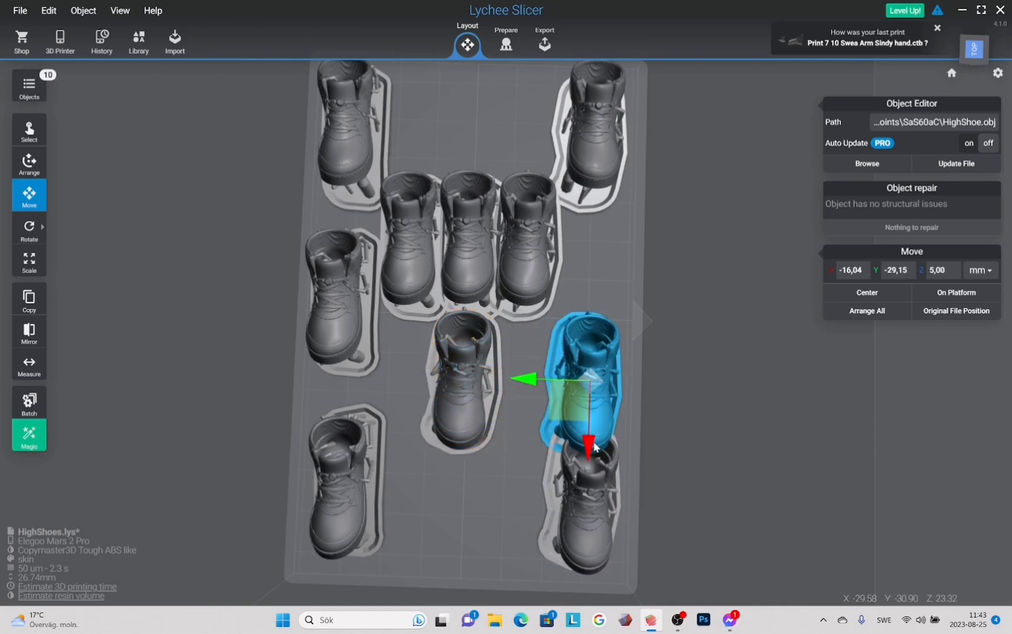
pyautogui.moveTo(589, 442); pyautogui.dragTo(590, 364)
# Arrange the four remaining shoes in two staggered columns down the middle of the platform.
pyautogui.click(481, 402)
pyautogui.moveTo(530, 392); pyautogui.dragTo(501, 392)
pyautogui.moveTo(431, 395); pyautogui.dragTo(430, 386)
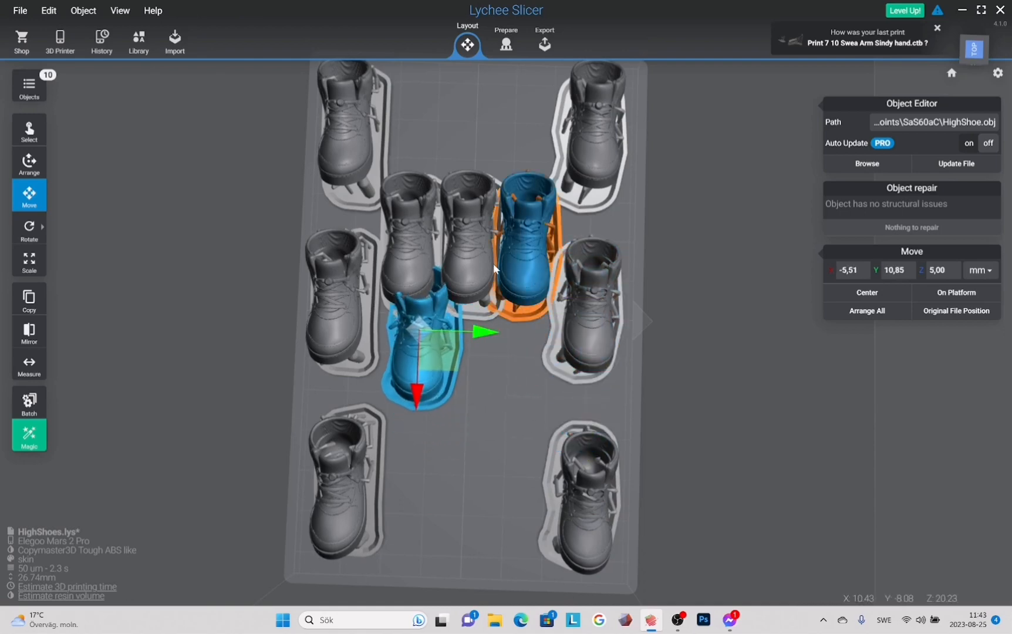
pyautogui.click(531, 246)
pyautogui.moveTo(524, 297); pyautogui.dragTo(517, 493)
pyautogui.moveTo(464, 441); pyautogui.dragTo(441, 440)
pyautogui.moveTo(441, 440); pyautogui.dragTo(422, 538, button='middle')
pyautogui.click(454, 335)
pyautogui.moveTo(509, 352); pyautogui.dragTo(550, 369)
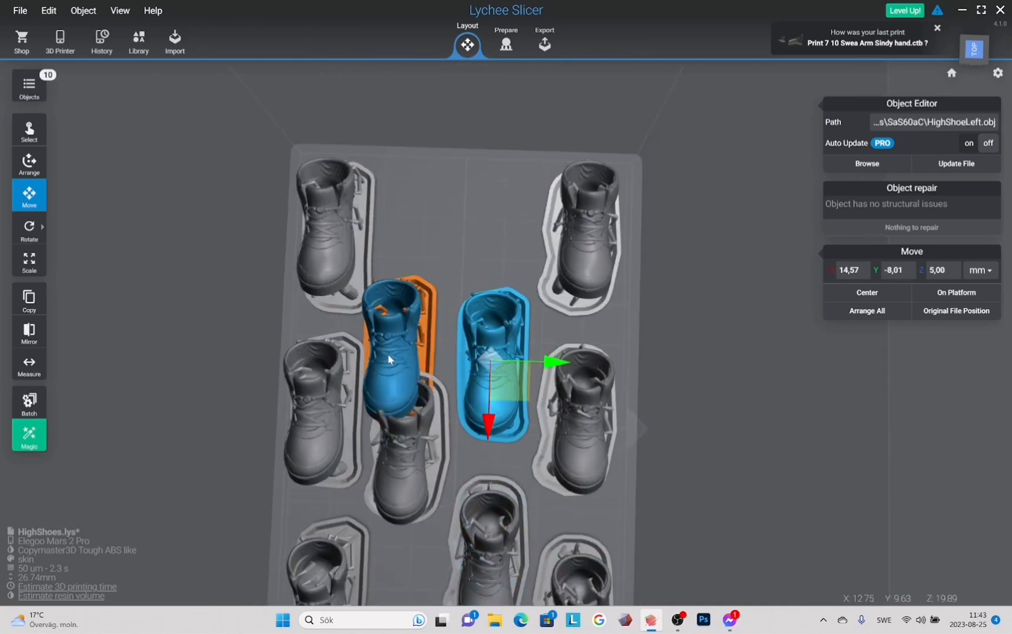
pyautogui.moveTo(388, 359); pyautogui.dragTo(395, 271)
# Try turning the shoe in the platform's near left corner about the vertical axis and shifting it along Y.
pyautogui.scroll(-5, 457, 258)
pyautogui.click(405, 481)
pyautogui.press('r')
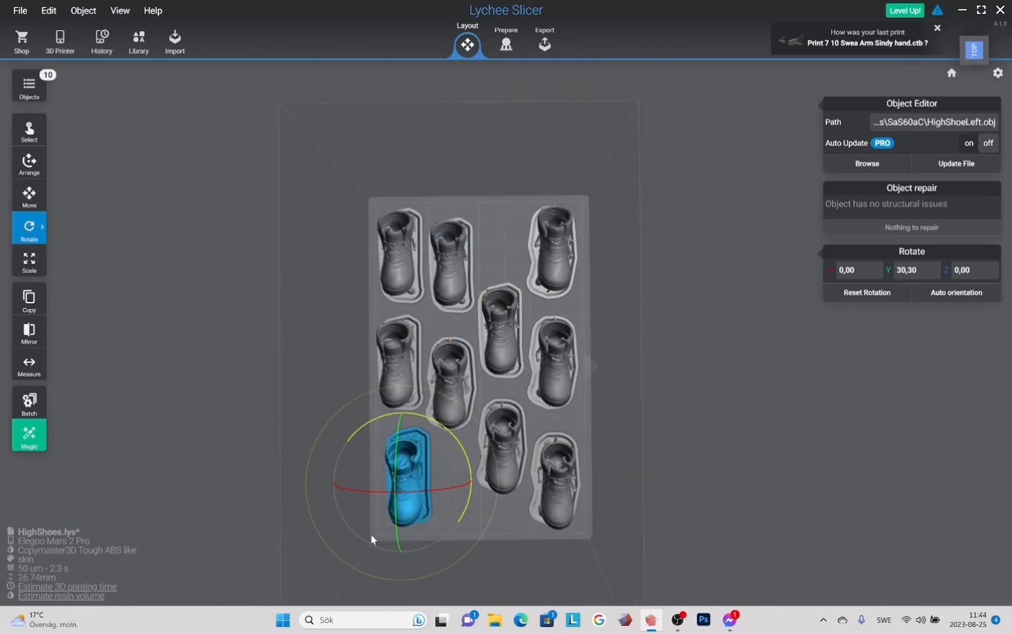
pyautogui.moveTo(465, 453); pyautogui.dragTo(418, 438)
pyautogui.press('m')
pyautogui.moveTo(469, 487); pyautogui.dragTo(487, 488)
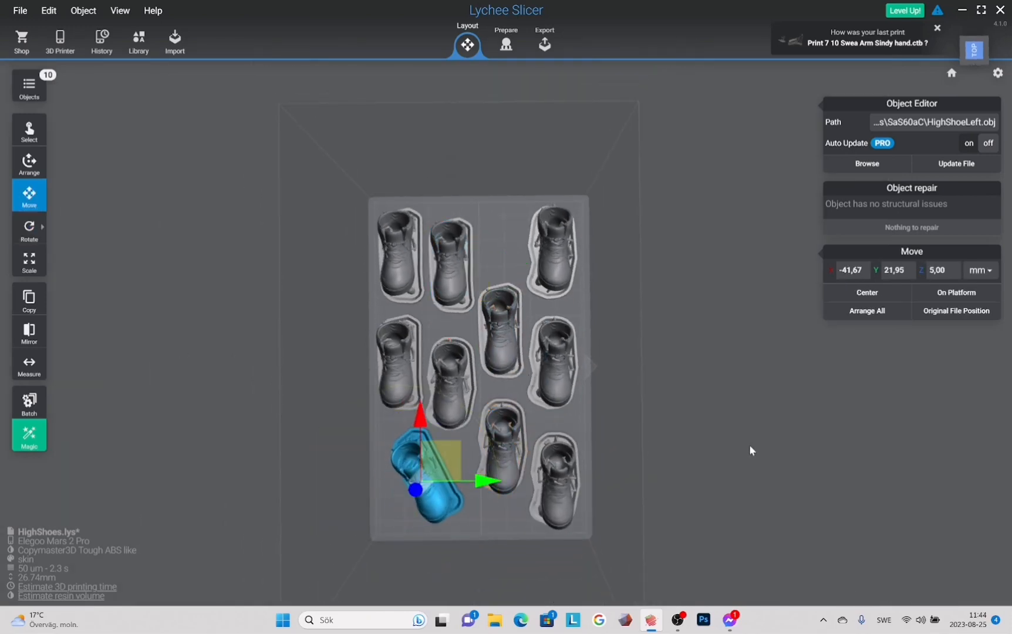
# Save the HighShoes scene and export its slices in .ctb format to the removable drive INTENSO.
pyautogui.click(20, 11)
pyautogui.click(36, 133)
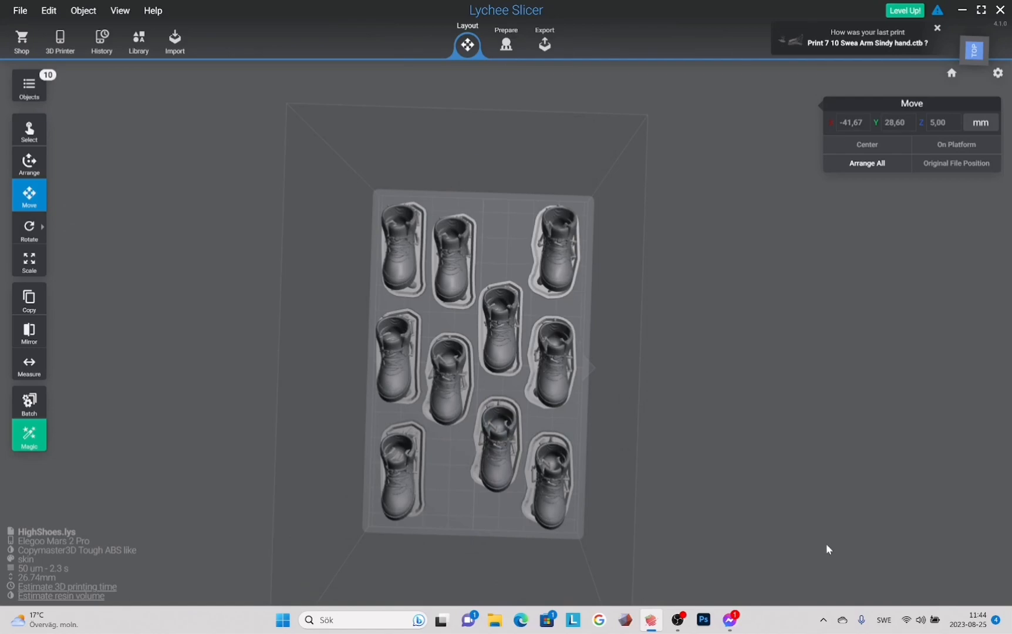
pyautogui.moveTo(707, 405); pyautogui.dragTo(709, 464, button='right')
pyautogui.click(543, 43)
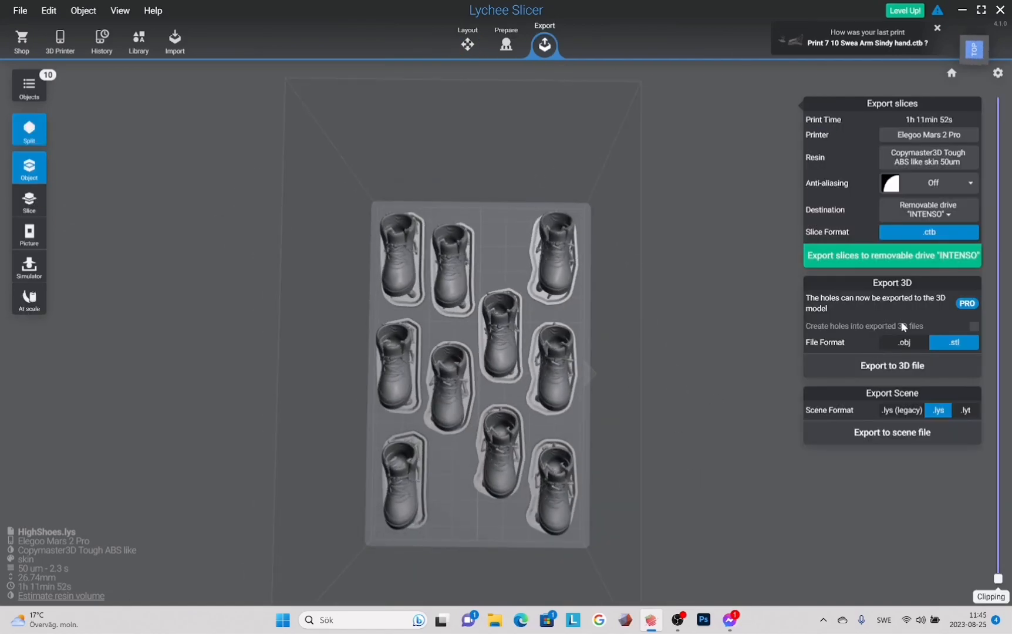
pyautogui.click(922, 256)
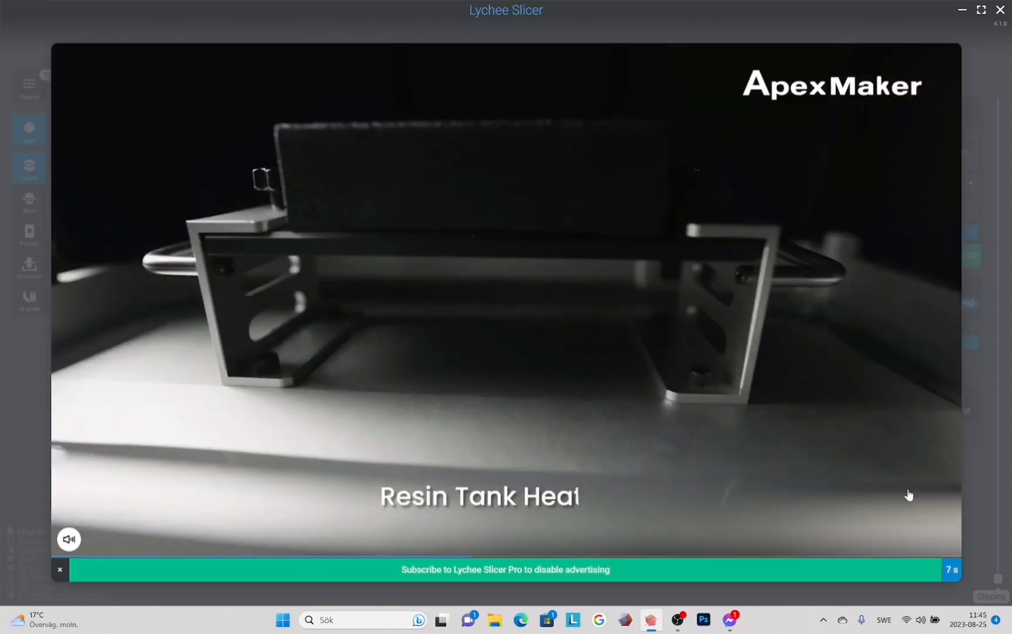
pyautogui.press('Return')
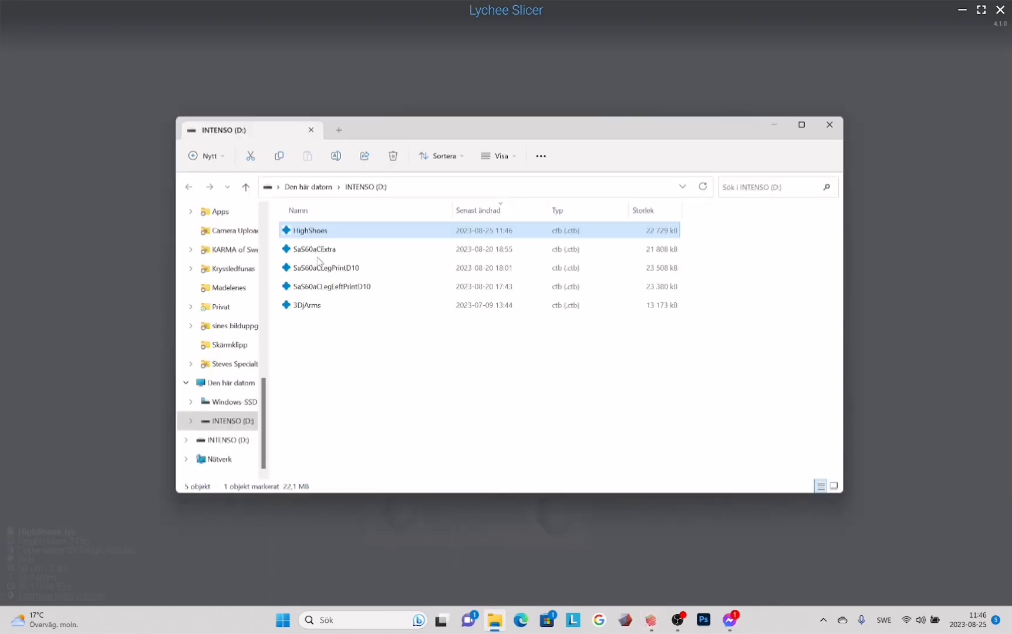
# Delete the older SaS60aCExtra print file from the INTENSO (D:) drive.
pyautogui.click(317, 254)
pyautogui.press('Delete')
pyautogui.press('Return')
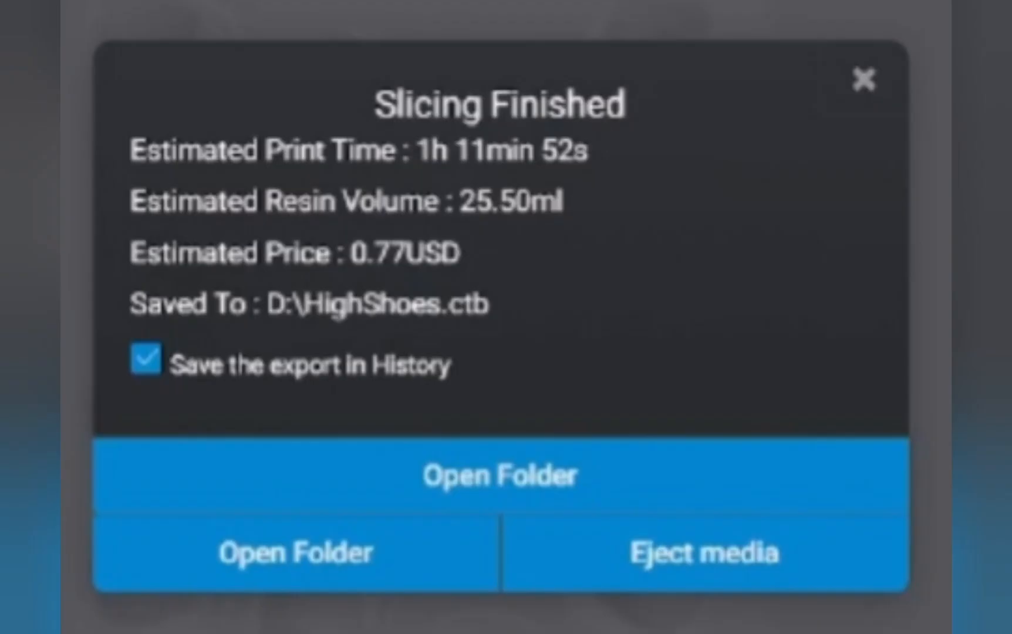